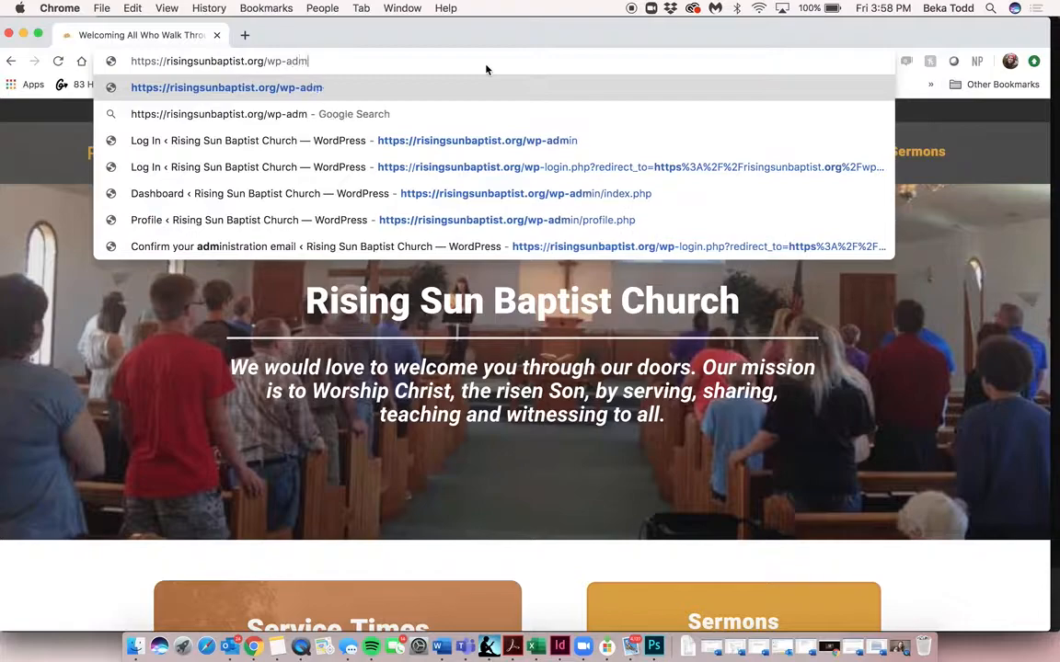
Step: Open the site's wp-admin login page, sign in with the admin username and account password, and save the login in the browser
key(Return)
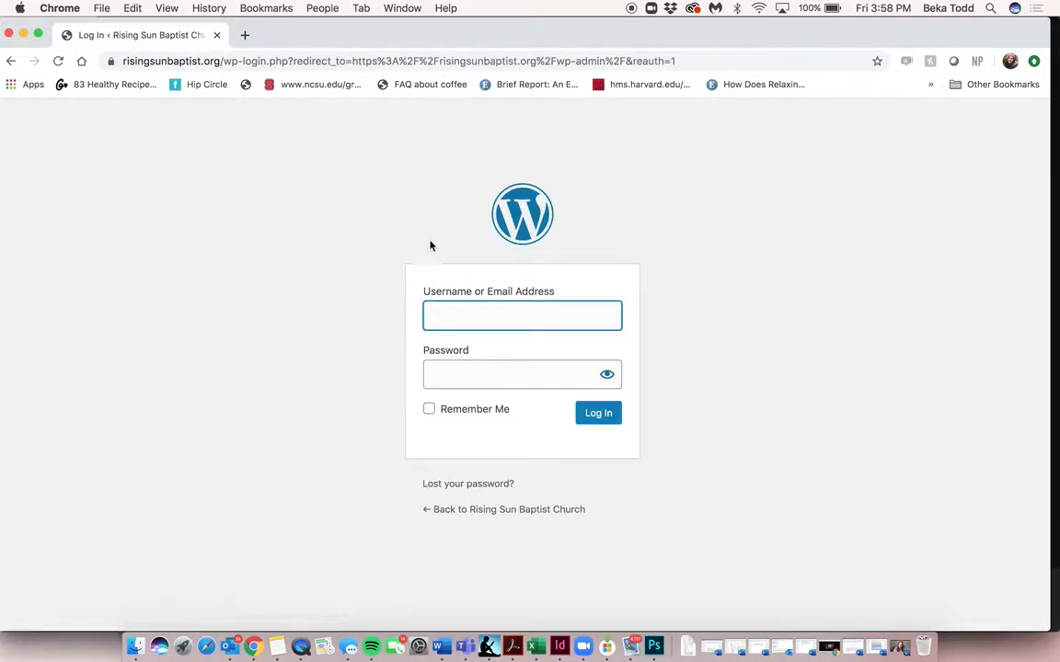
text(me)
key(Down)
key(Down)
key(Return)
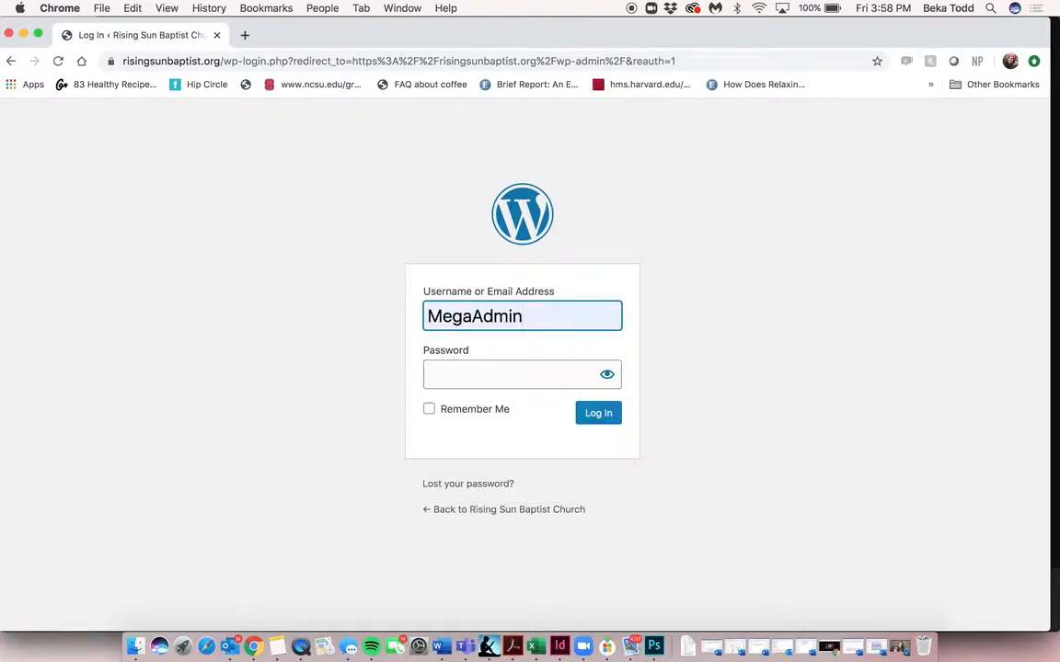
key(Tab)
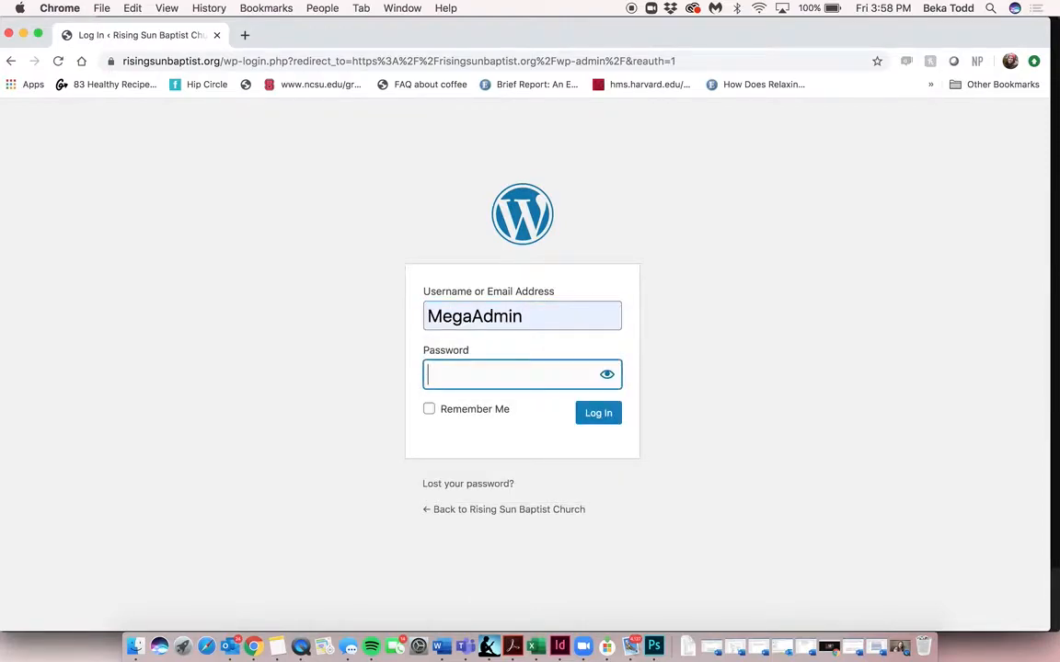
key(super+v)
key(Return)
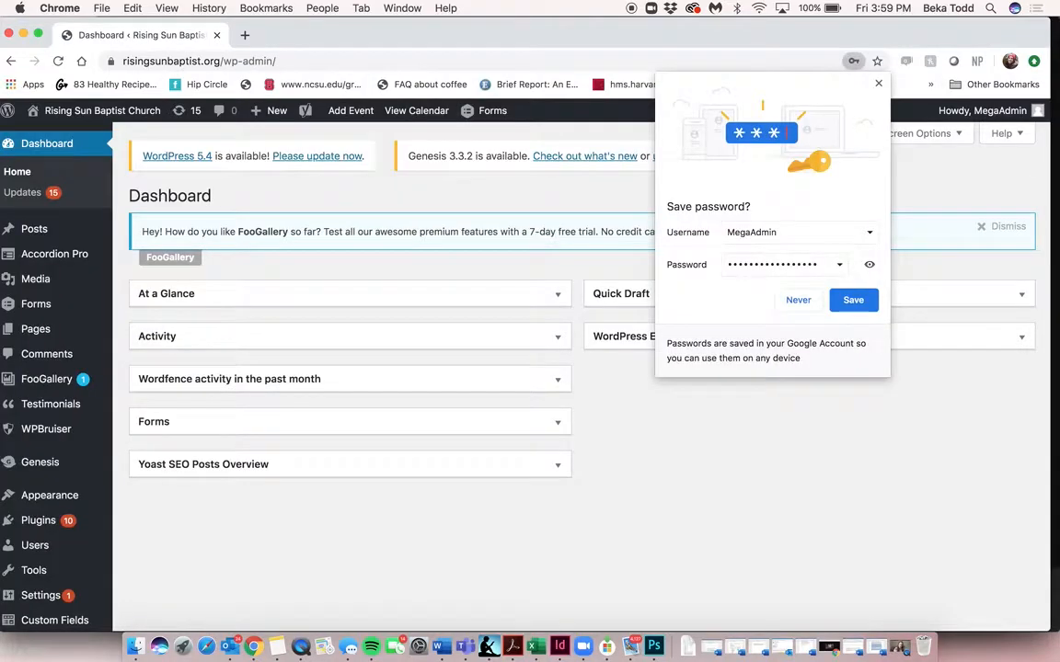
click(837, 301)
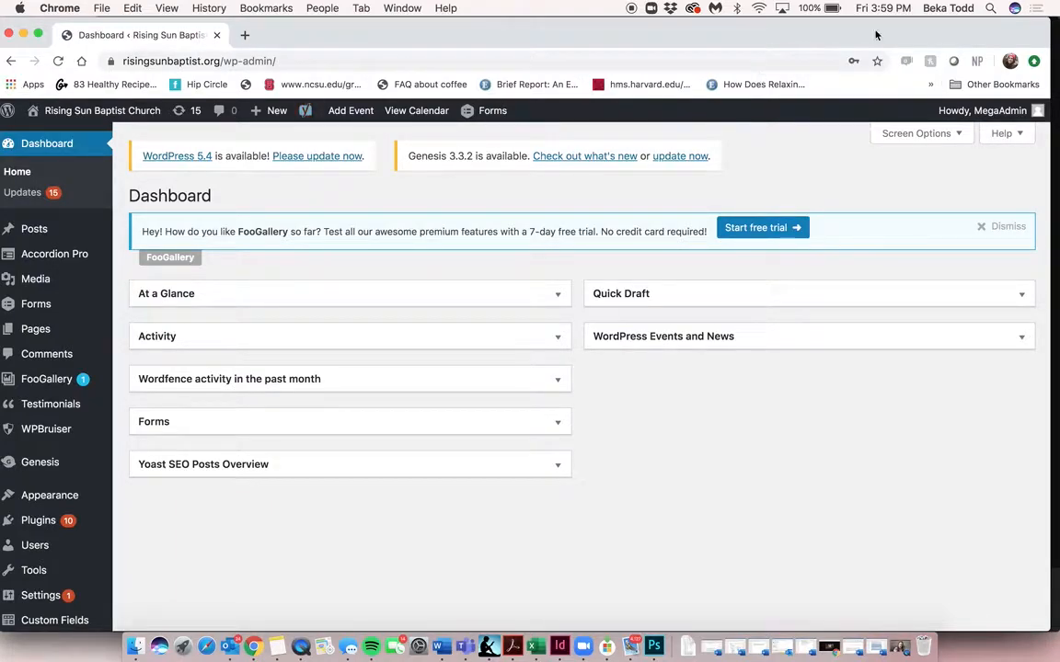
Step: Open the Updates page from the dashboard and review the available WordPress core, plugin and theme updates
drag(934, 31, 941, 28)
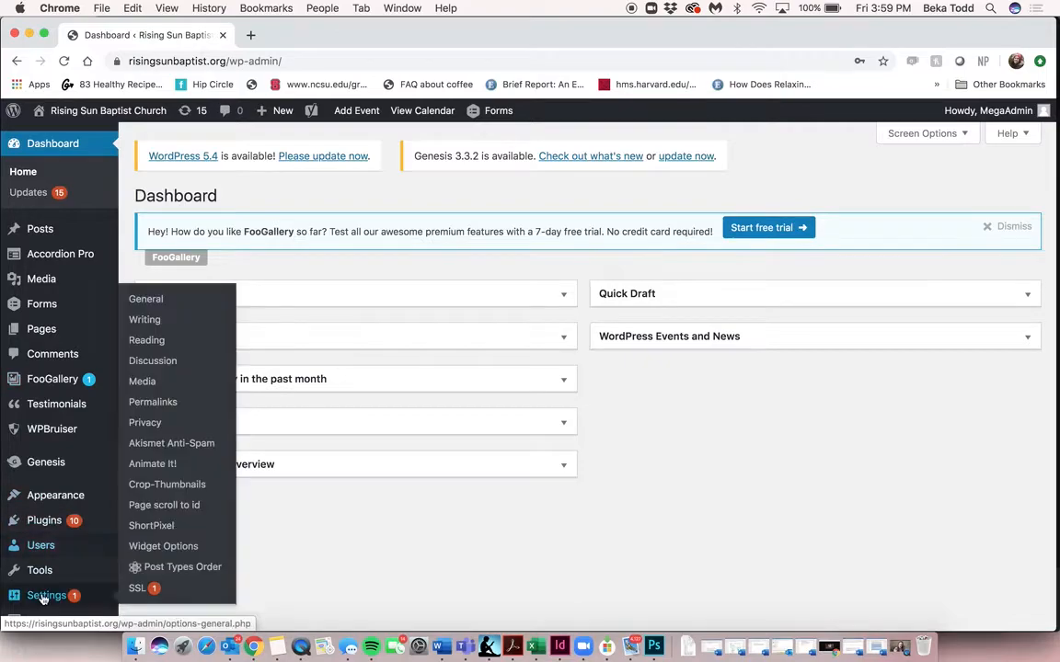
mouse_move(35, 392)
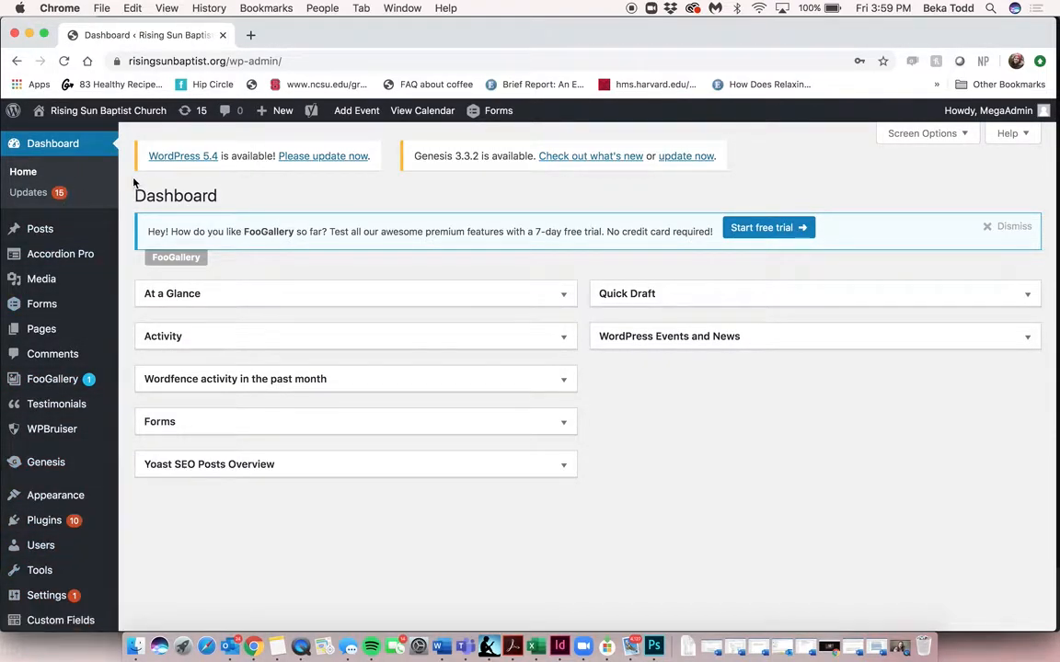
click(37, 197)
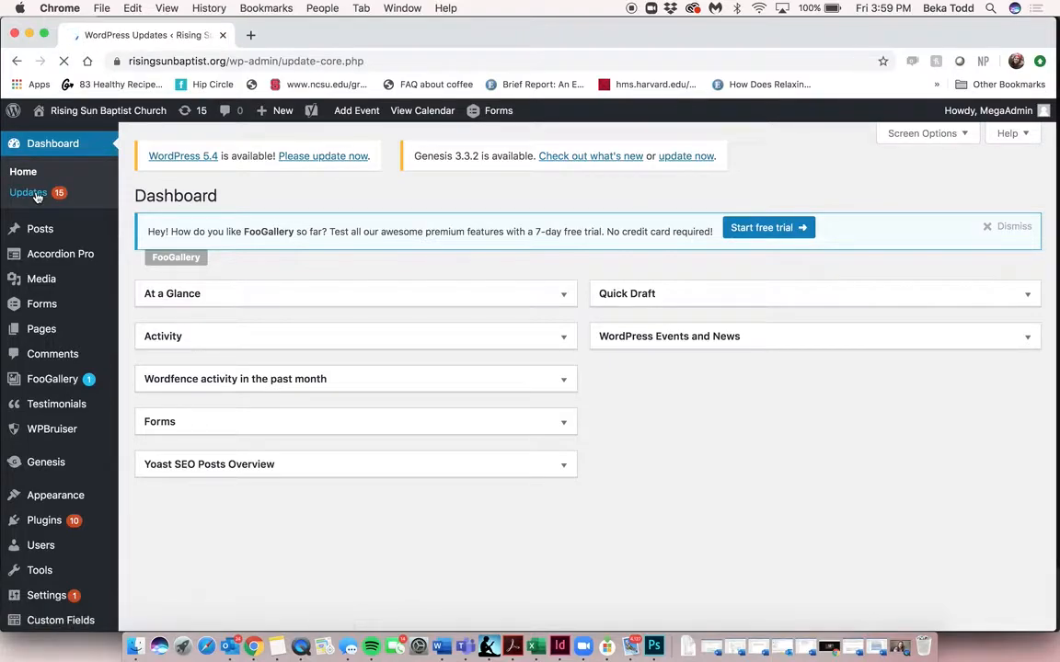
scroll(289, 321, down, 5)
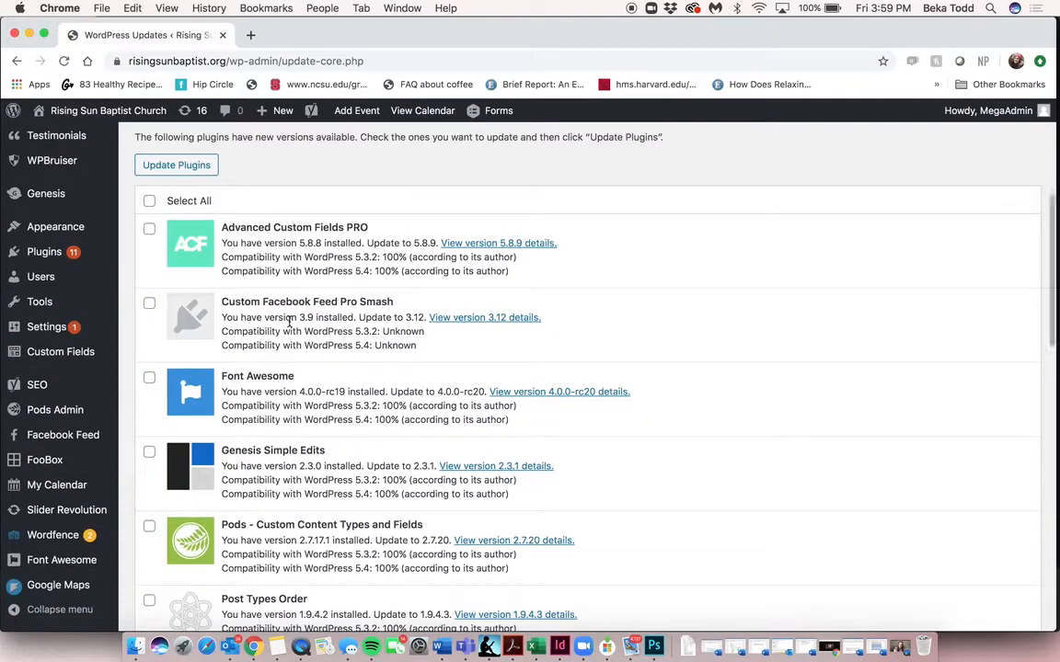
scroll(288, 321, down, 8)
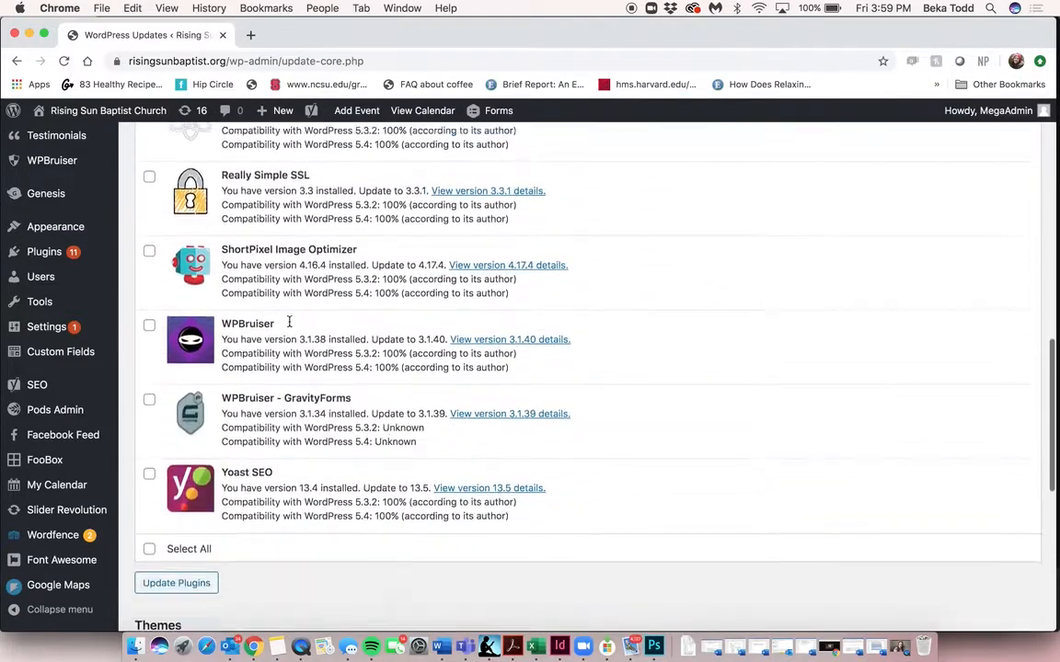
scroll(289, 321, up, 12)
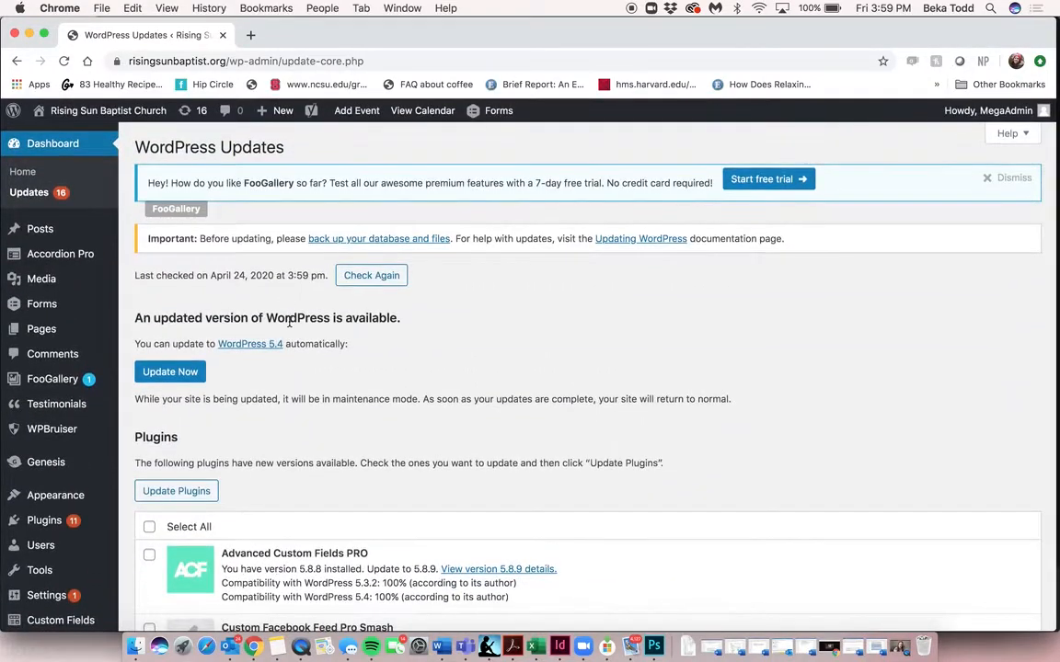
scroll(289, 321, down, 3)
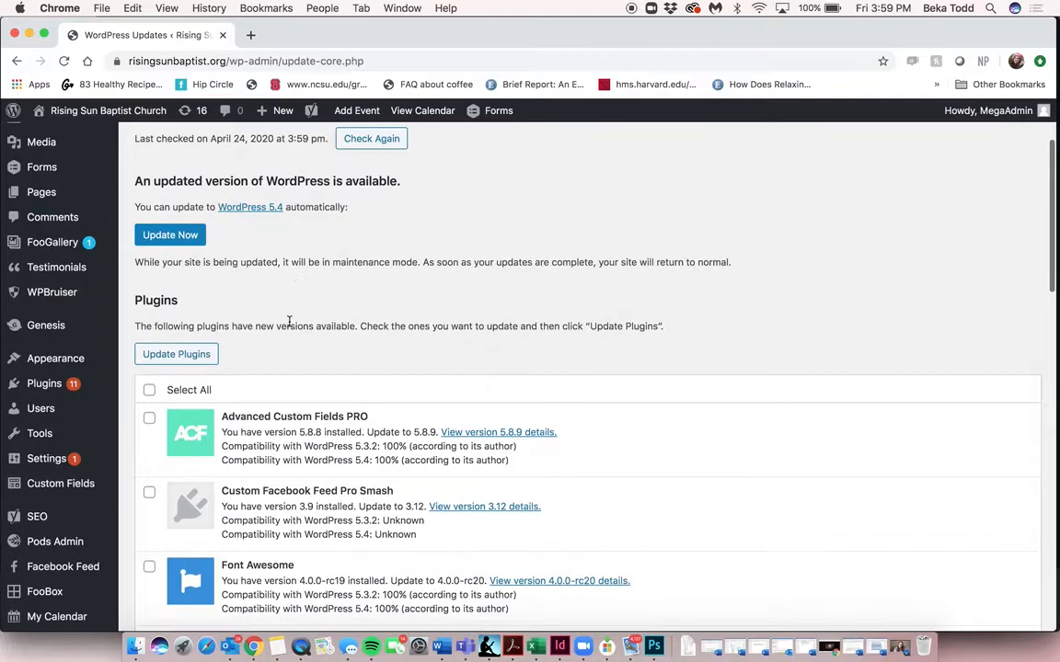
scroll(289, 321, down, 5)
scroll(289, 325, down, 8)
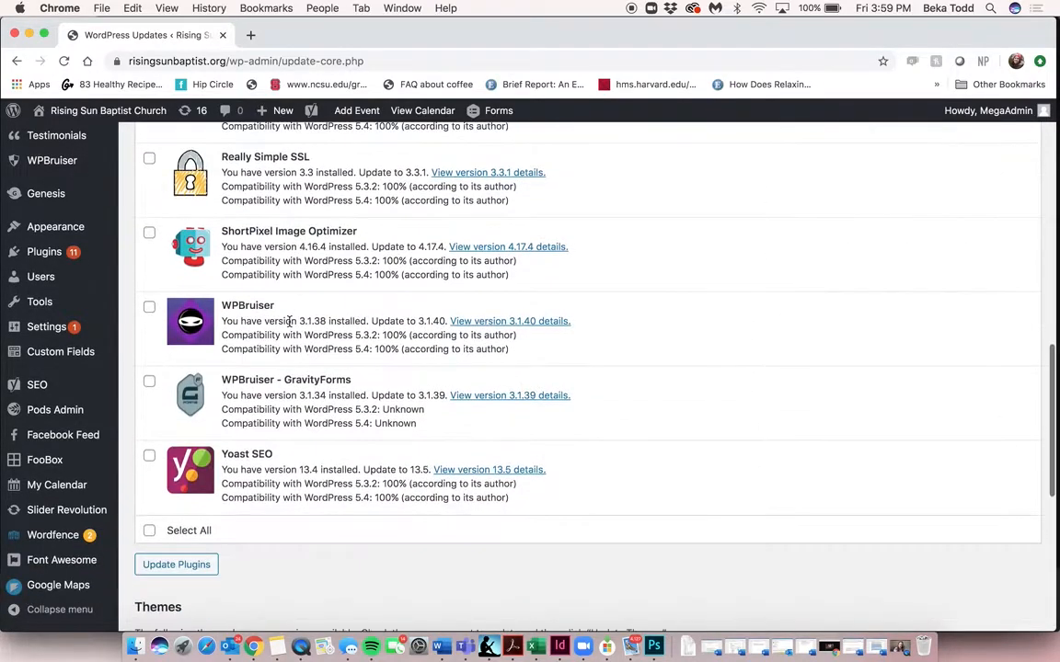
scroll(289, 321, up, 9)
scroll(289, 321, up, 6)
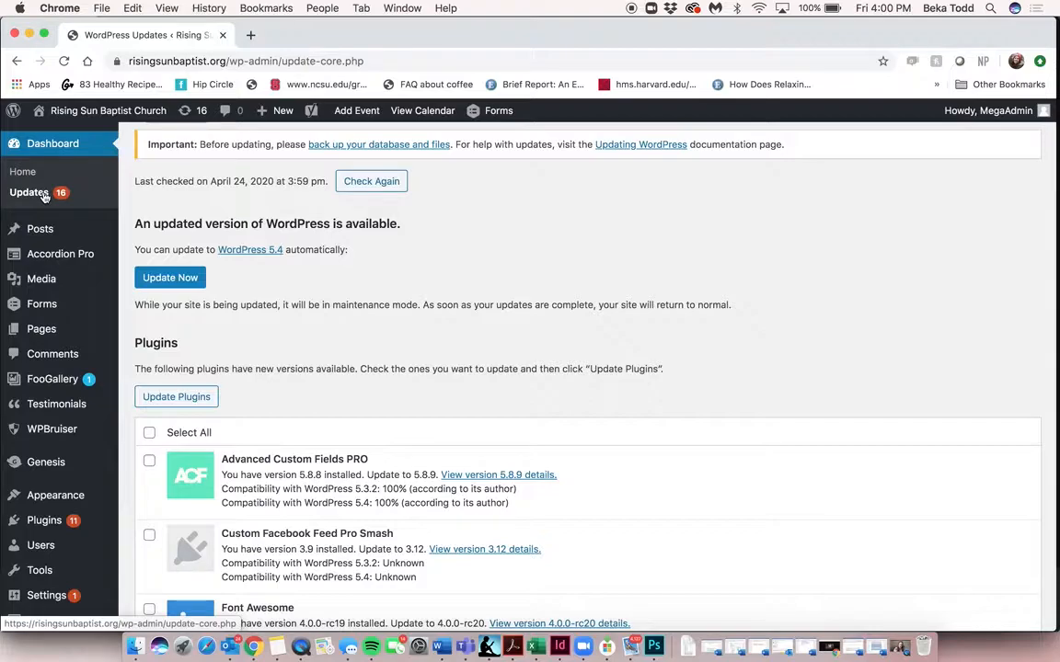
Step: View the Posts list and open the Accordion Pro list of all accordions
click(42, 229)
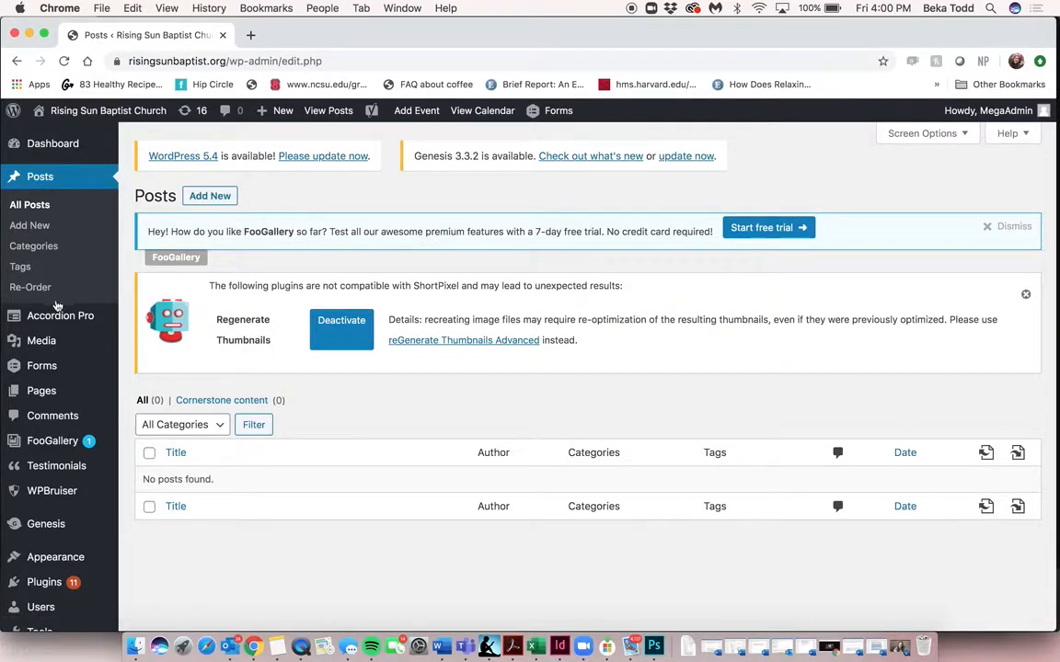
mouse_move(48, 314)
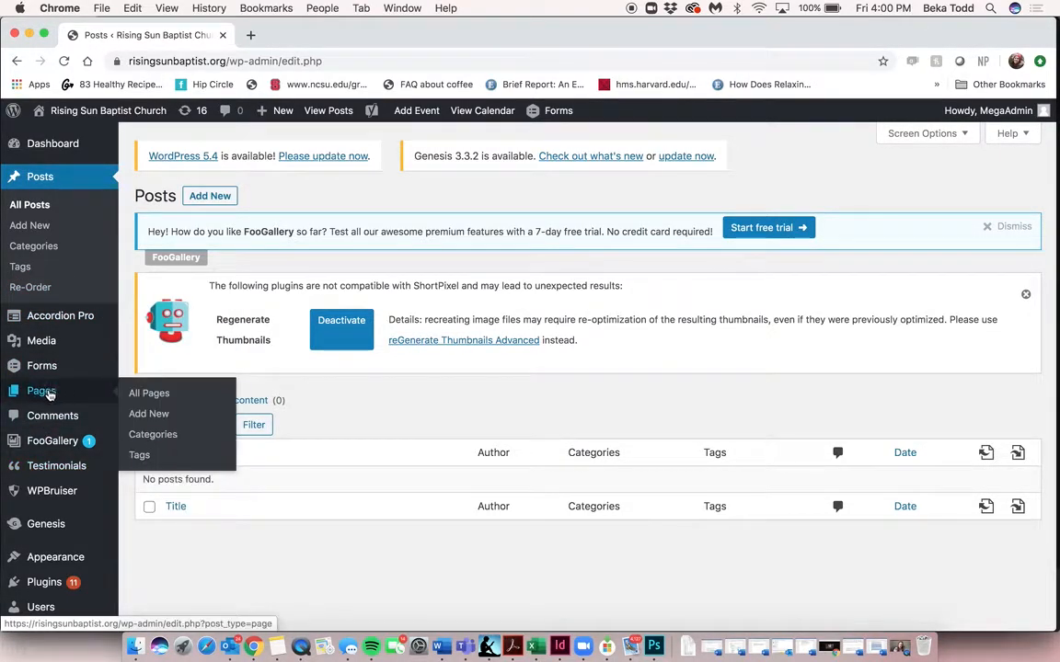
mouse_move(57, 342)
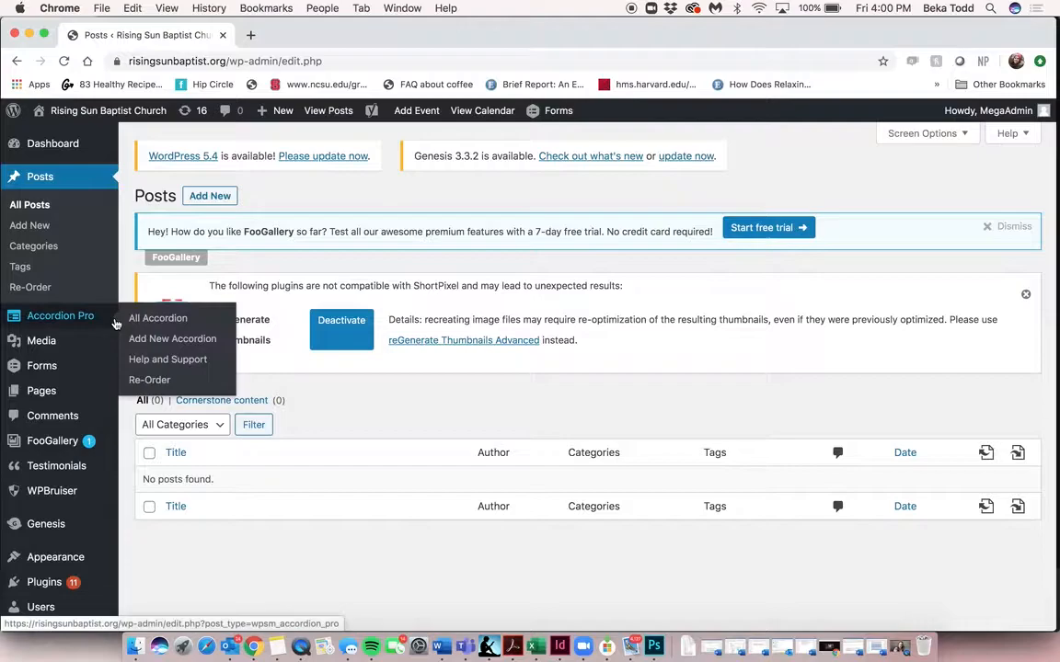
click(43, 328)
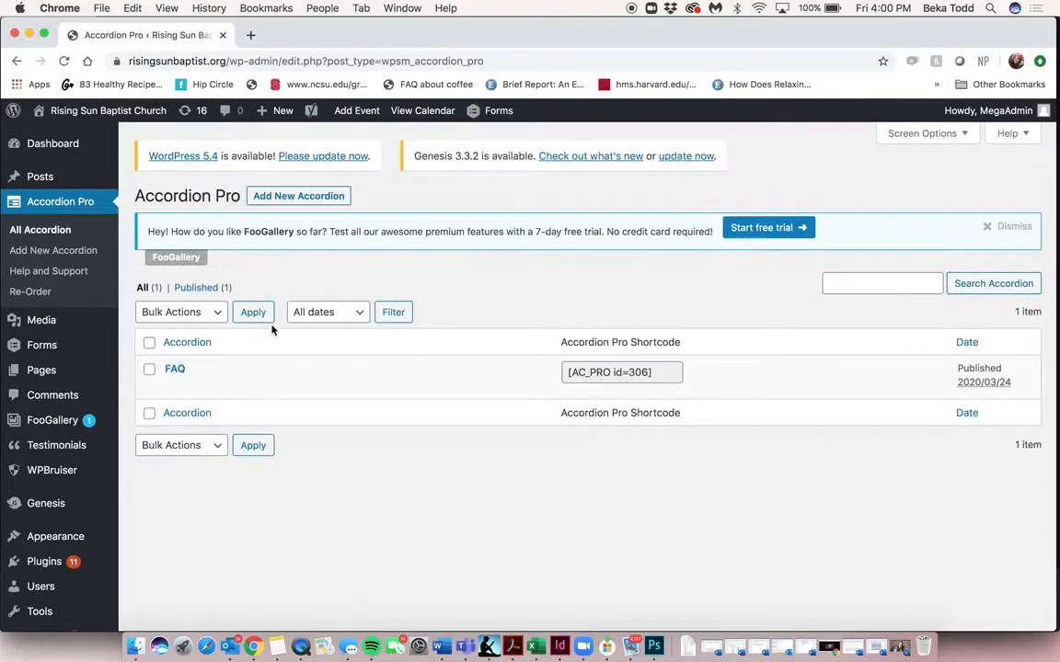
Step: Open the live church site in a new tab and view its Staff page under About Us
right_click(129, 107)
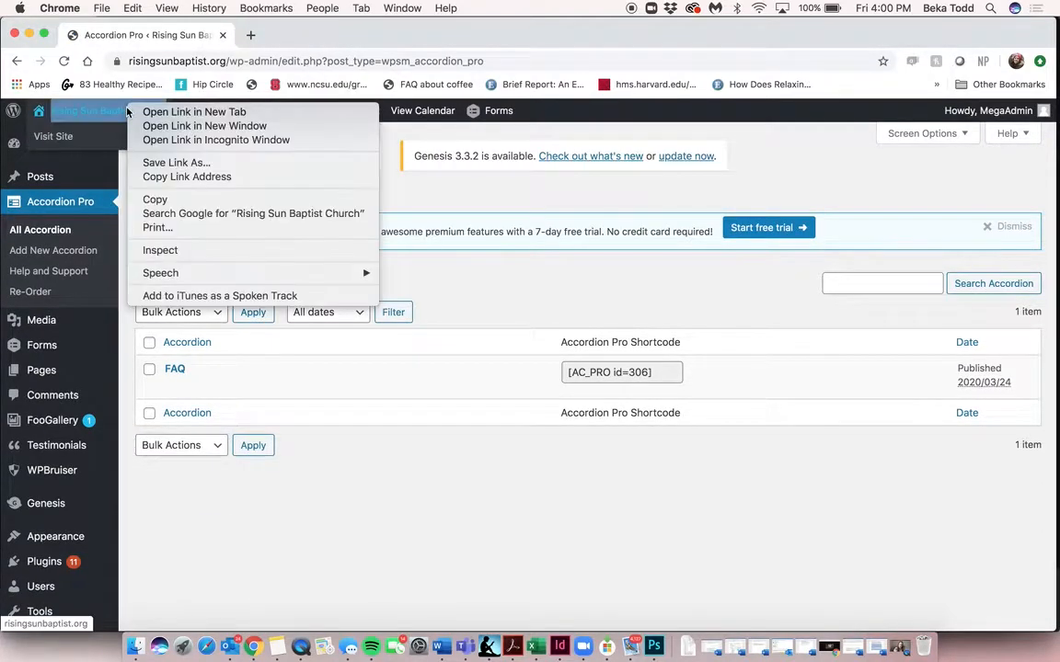
click(144, 112)
click(278, 37)
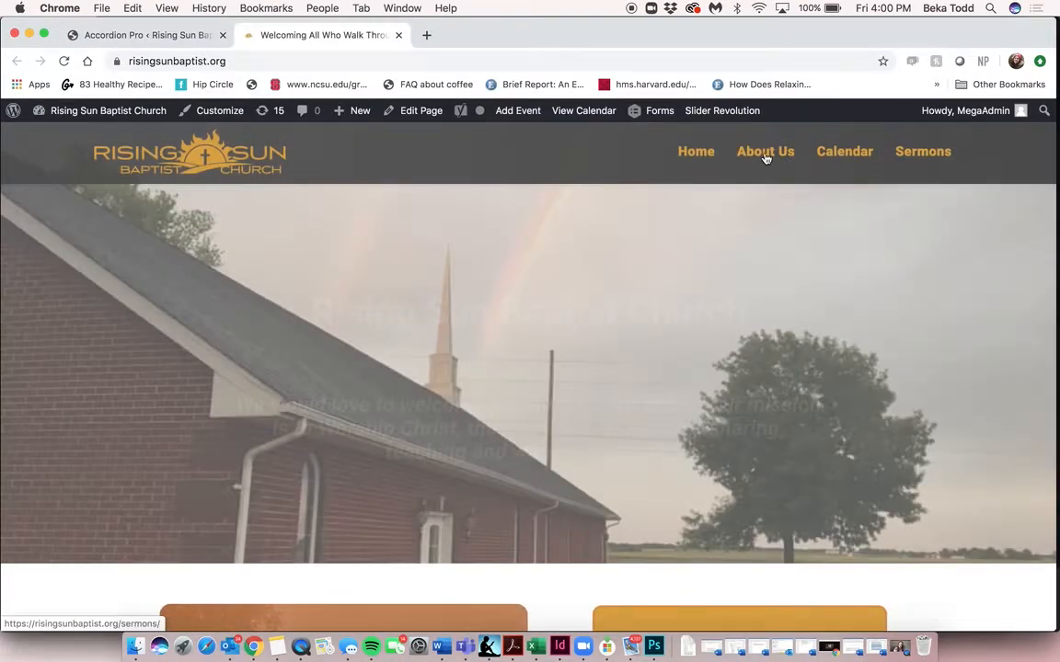
mouse_move(763, 157)
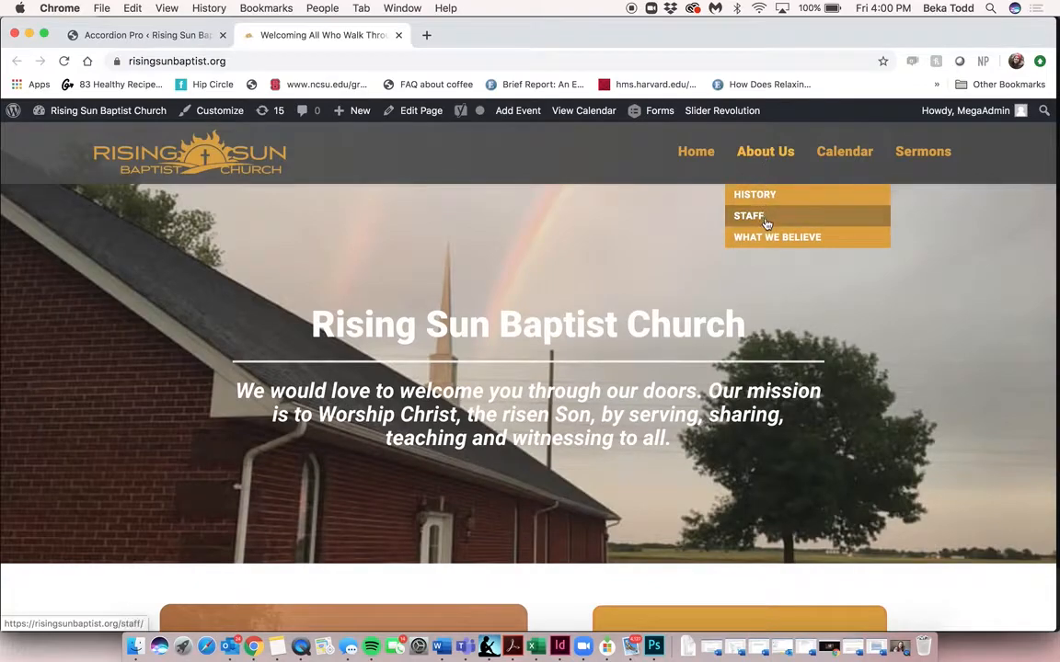
click(766, 158)
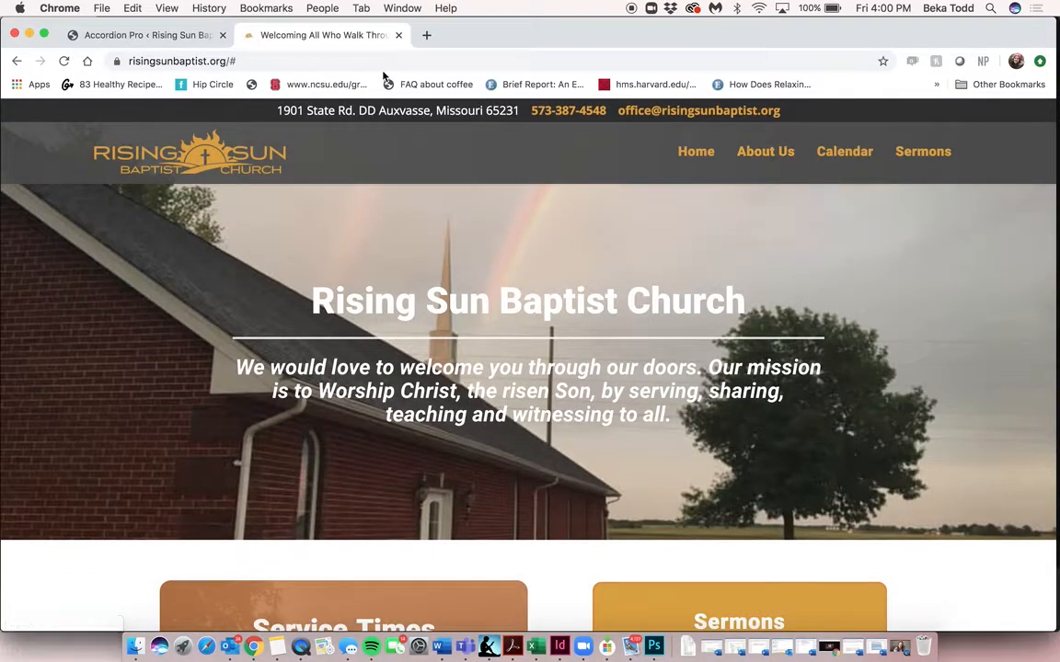
mouse_move(768, 155)
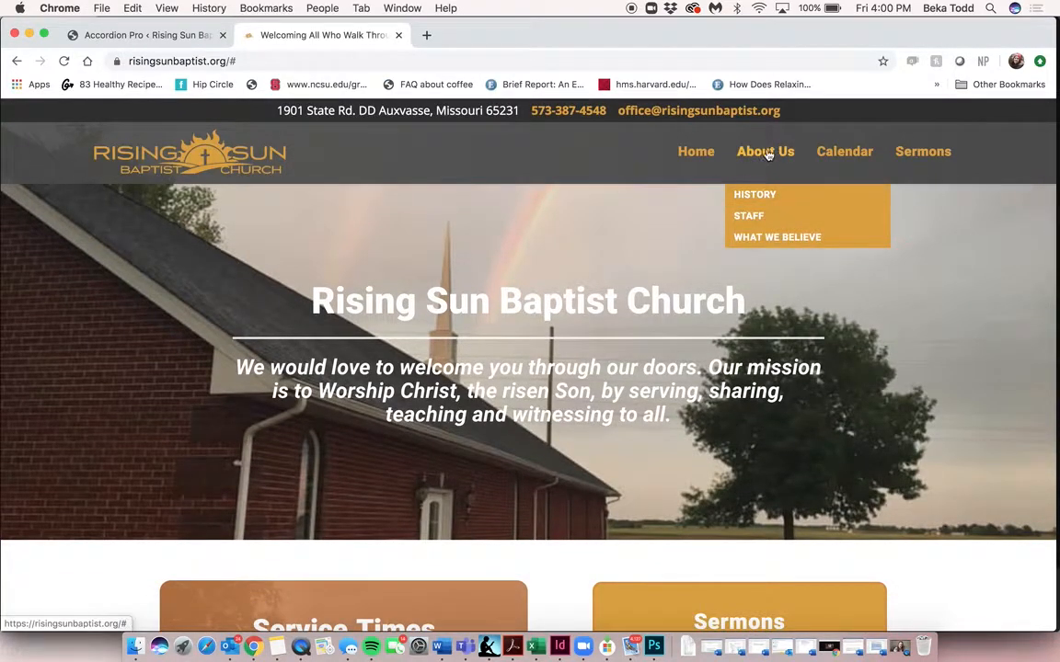
click(771, 217)
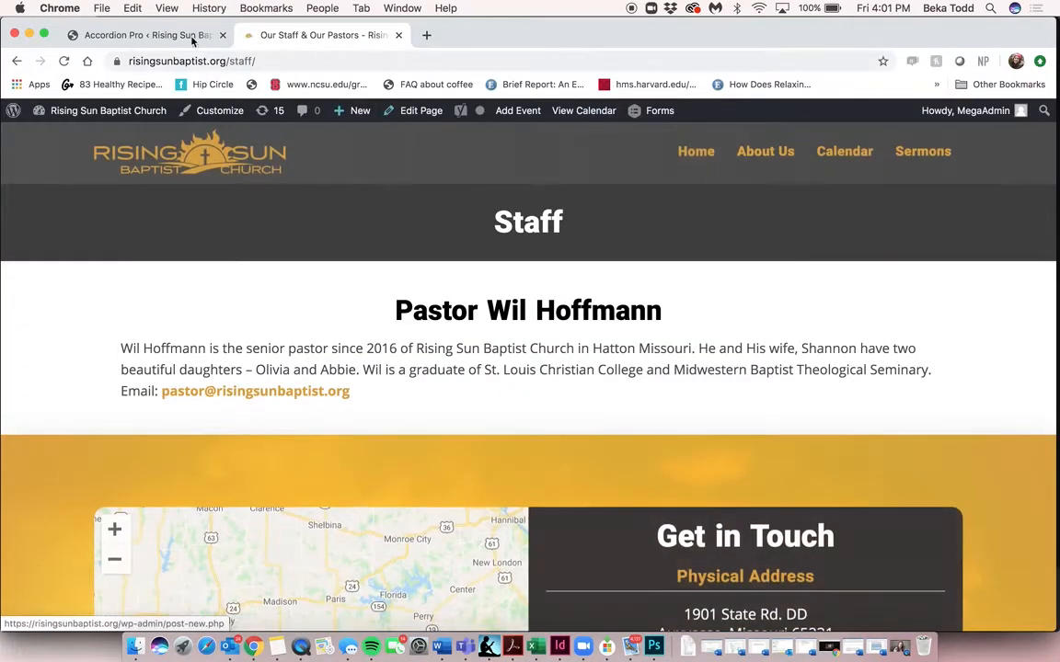
Step: Return to the admin tab, open the FAQ accordion for editing and look through its content and design settings
click(189, 36)
click(172, 370)
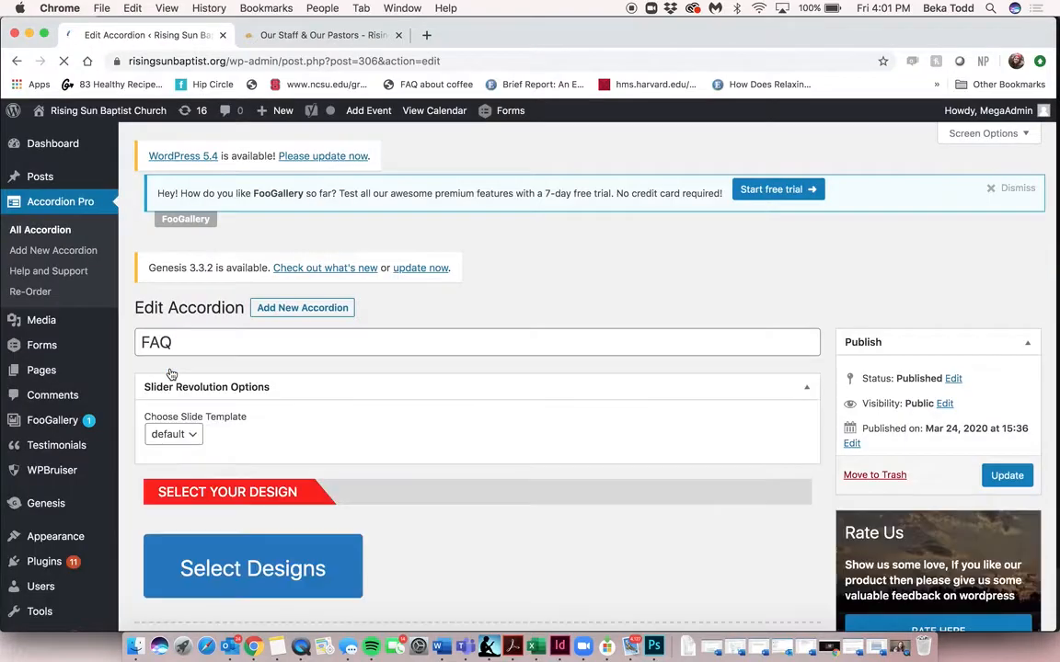
scroll(349, 409, down, 7)
scroll(349, 408, up, 8)
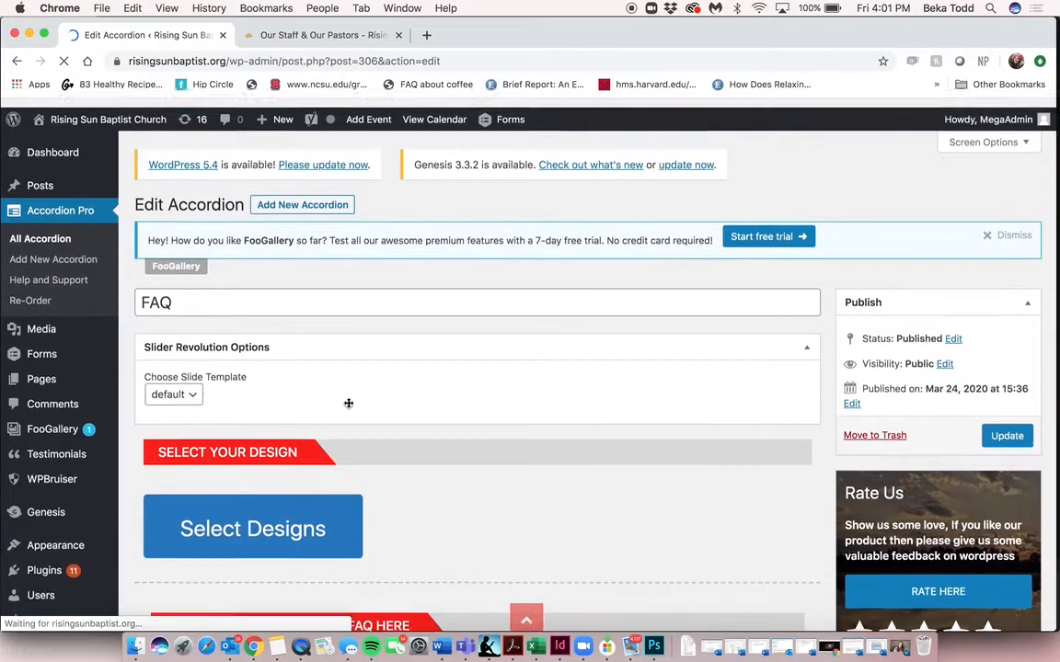
scroll(348, 408, left, 5)
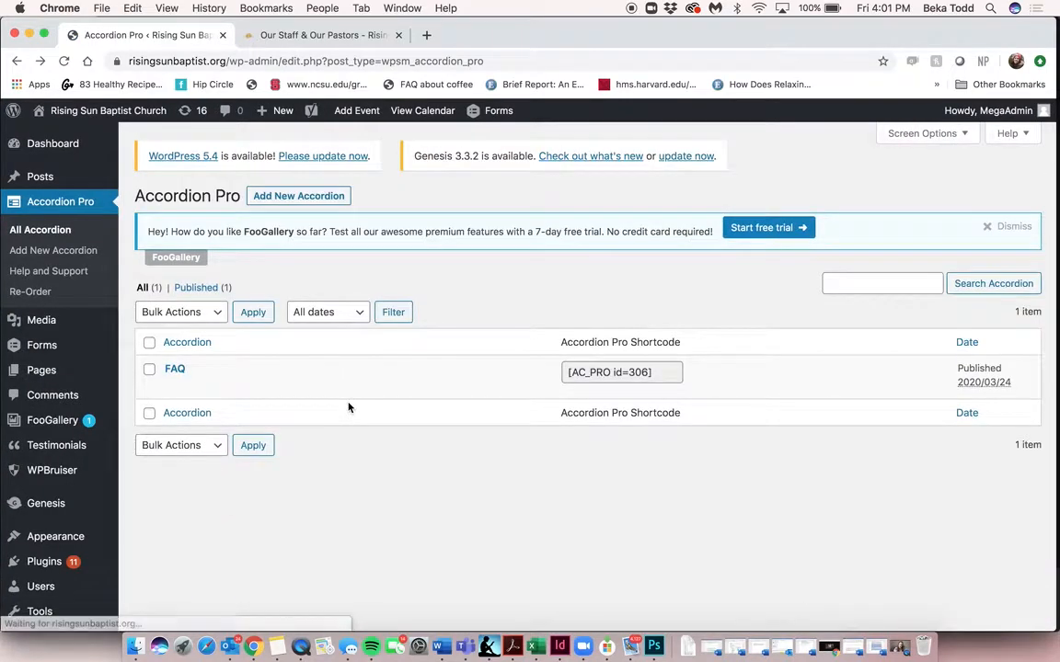
click(175, 369)
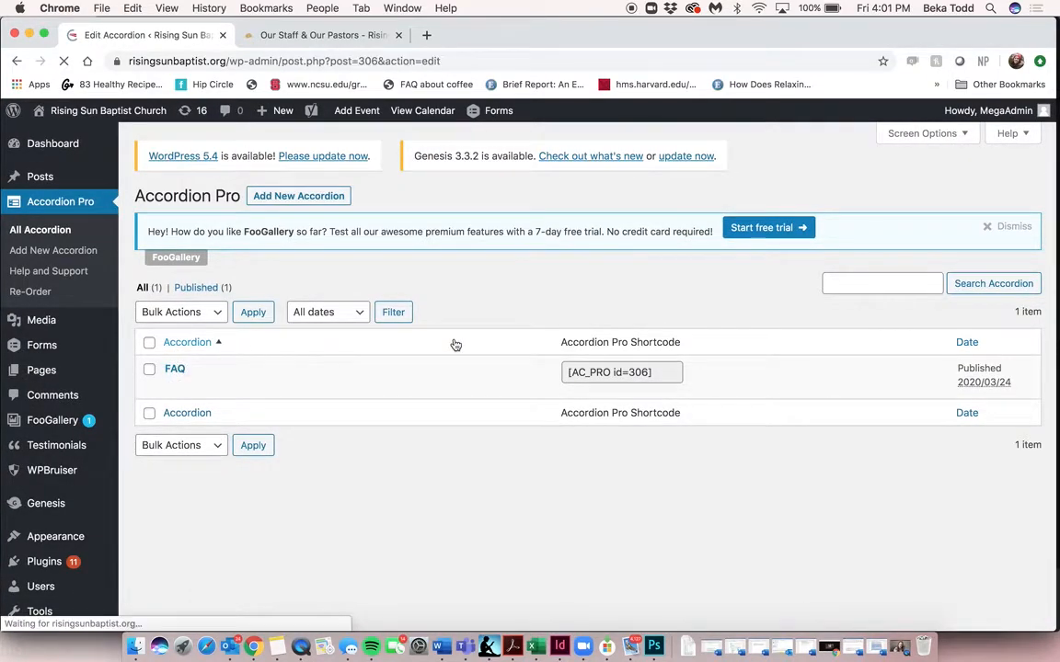
scroll(455, 345, down, 10)
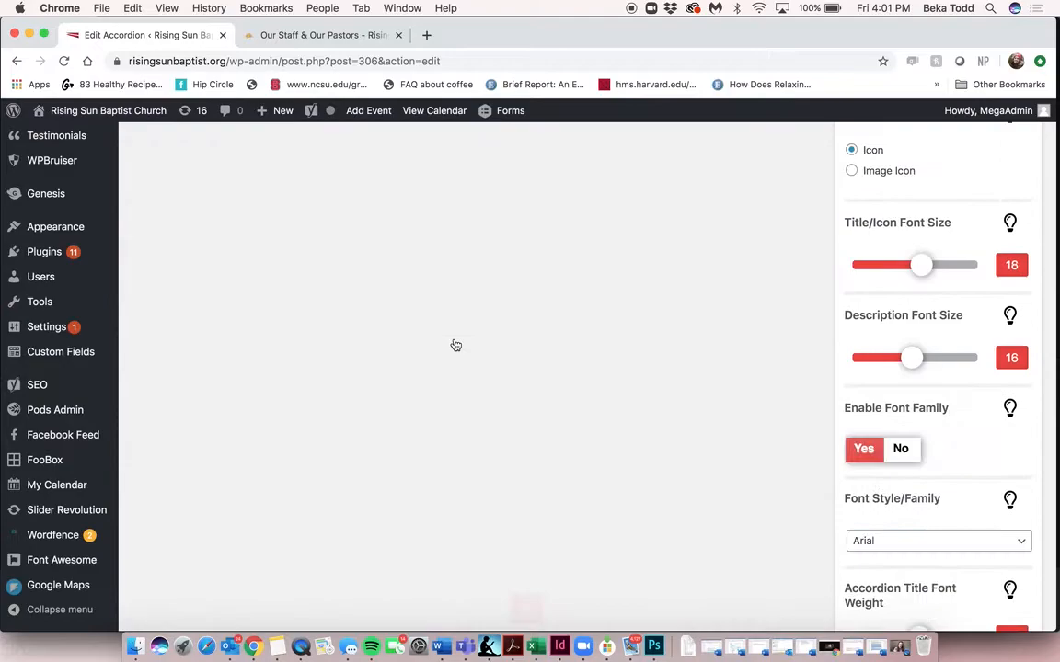
scroll(456, 345, up, 8)
scroll(455, 345, up, 5)
Step: Switch to the live site's tab and look over the church home page
click(293, 34)
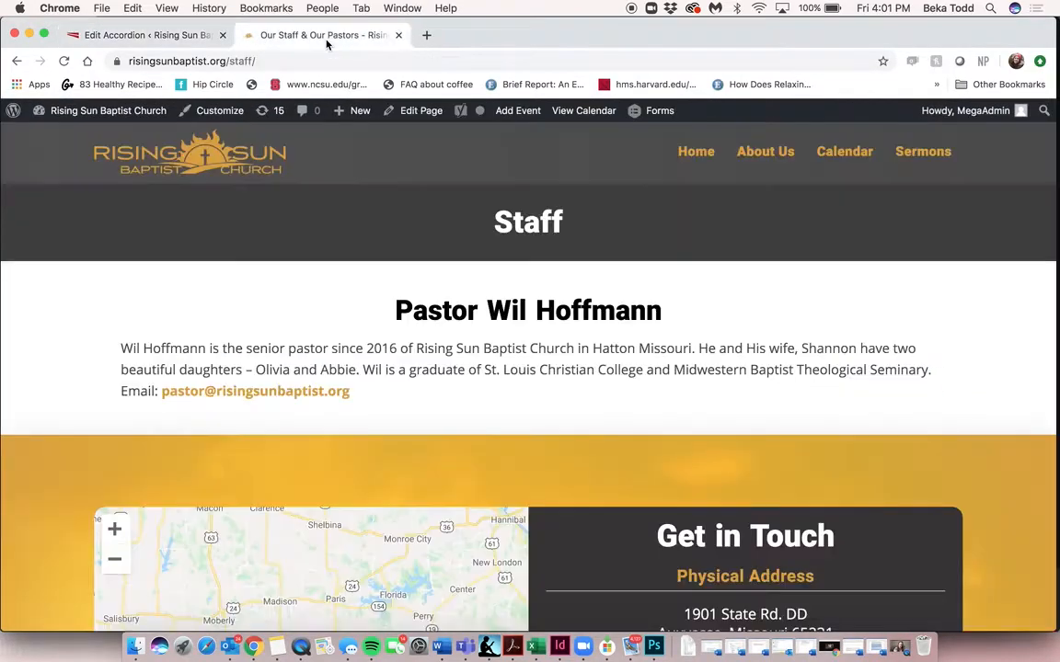
key(super+r)
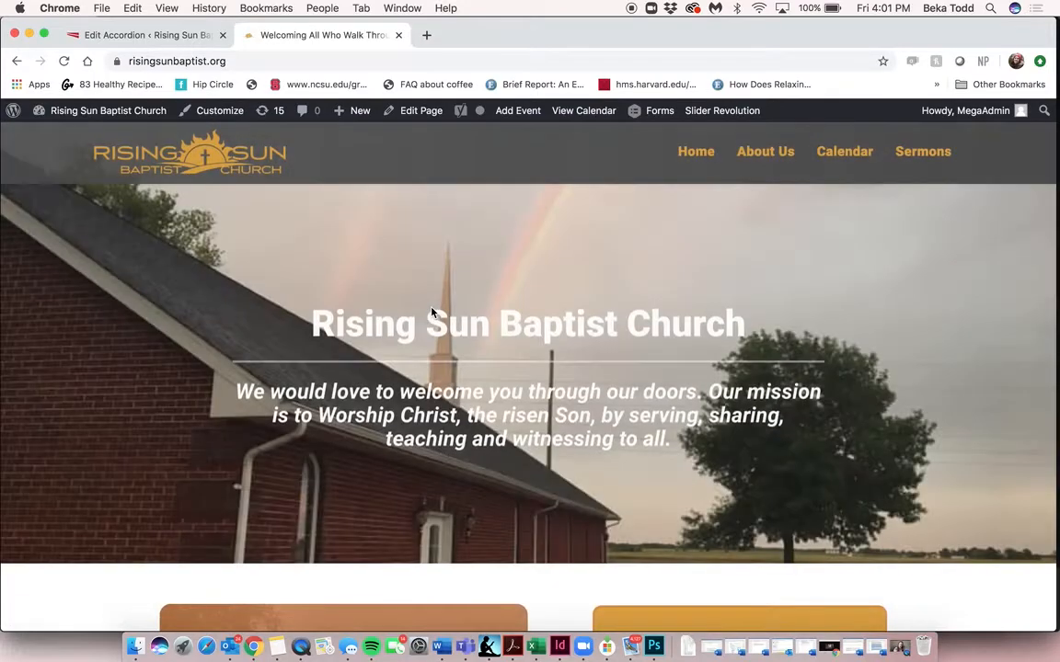
scroll(431, 313, down, 15)
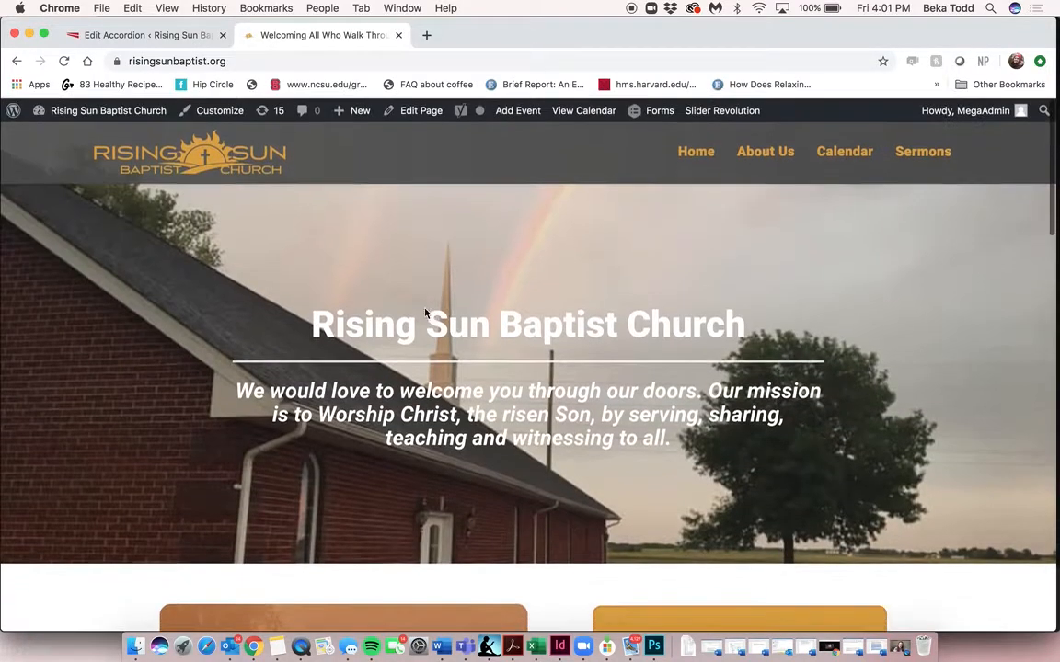
Step: Return to the admin tab, open the Media Library and switch it to grid view
click(126, 34)
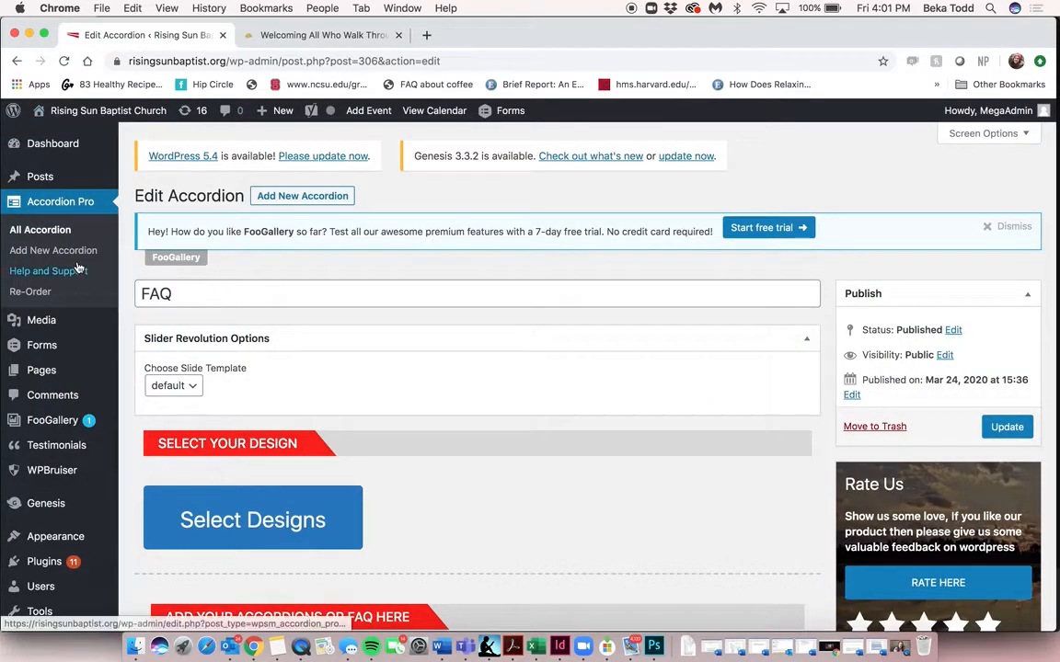
click(43, 329)
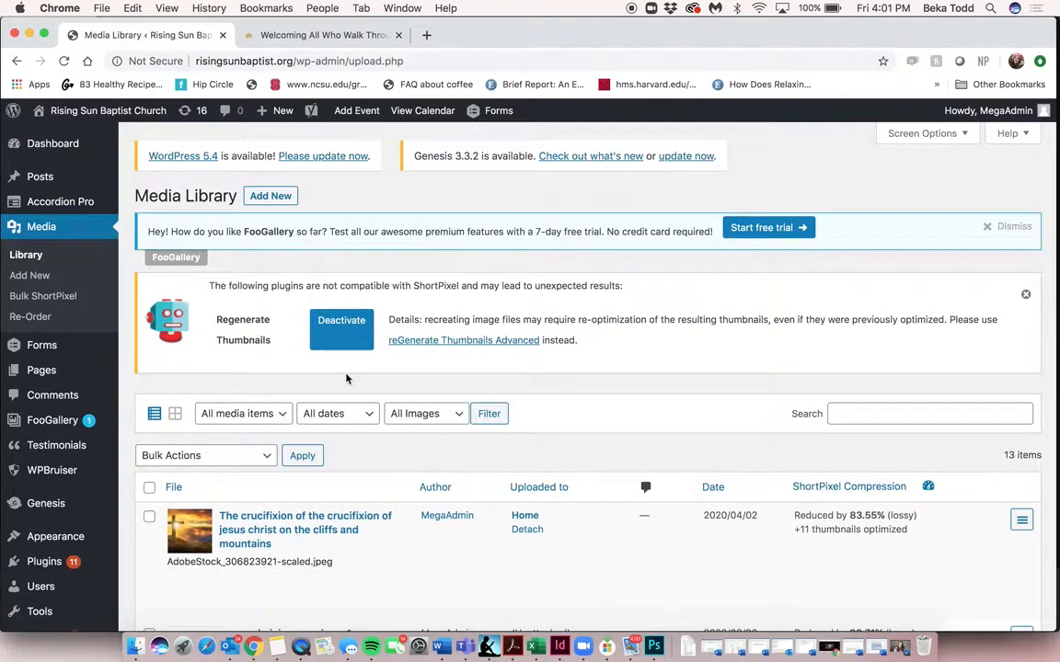
scroll(199, 373, down, 2)
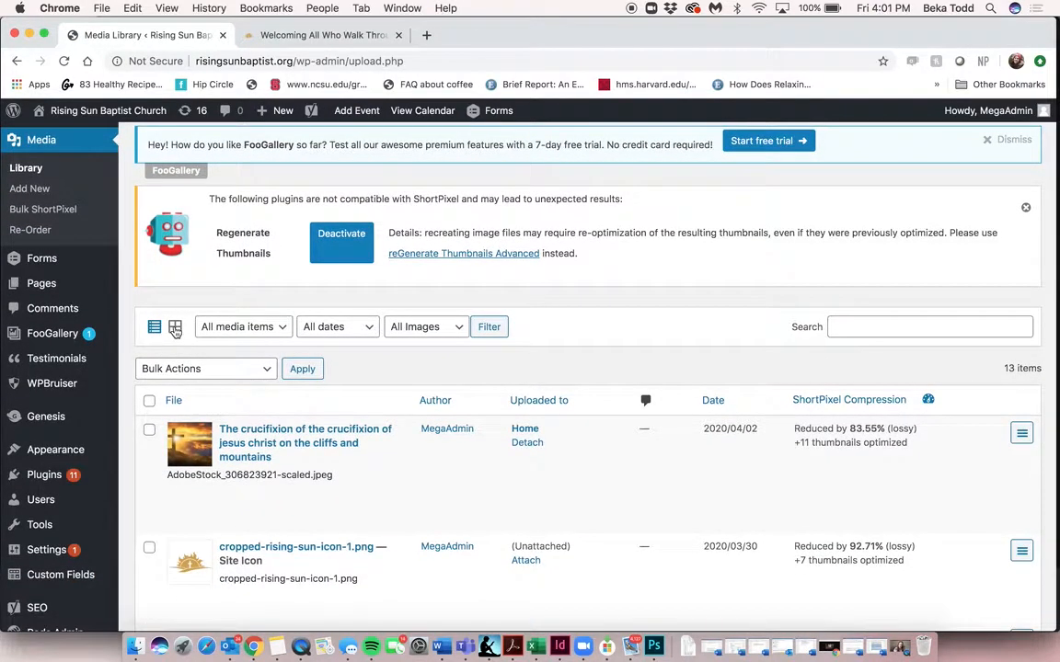
click(175, 328)
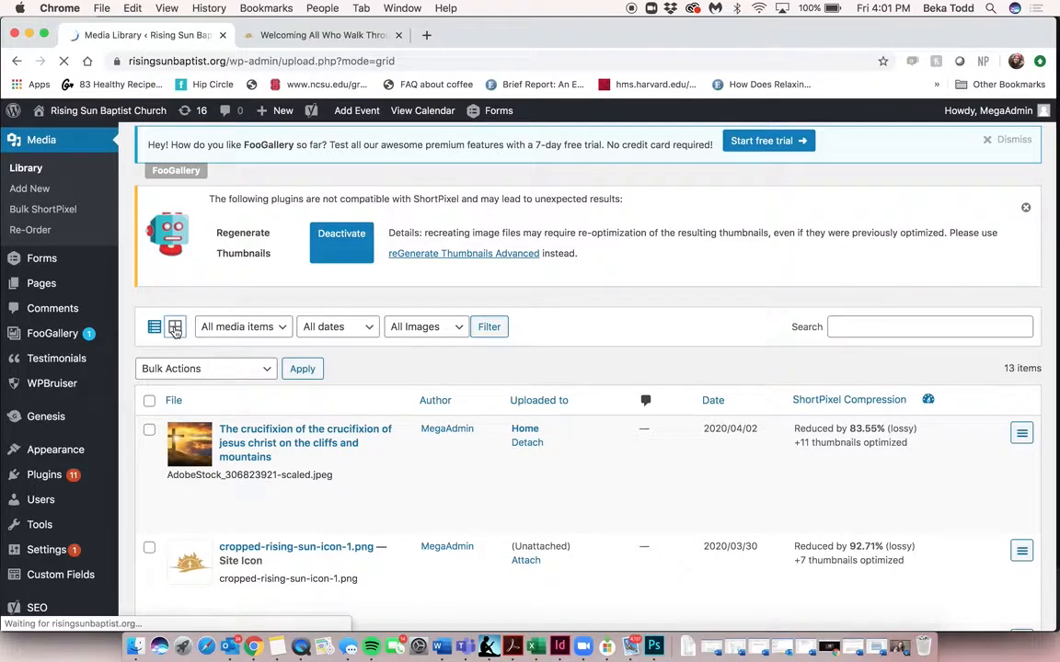
scroll(350, 371, down, 4)
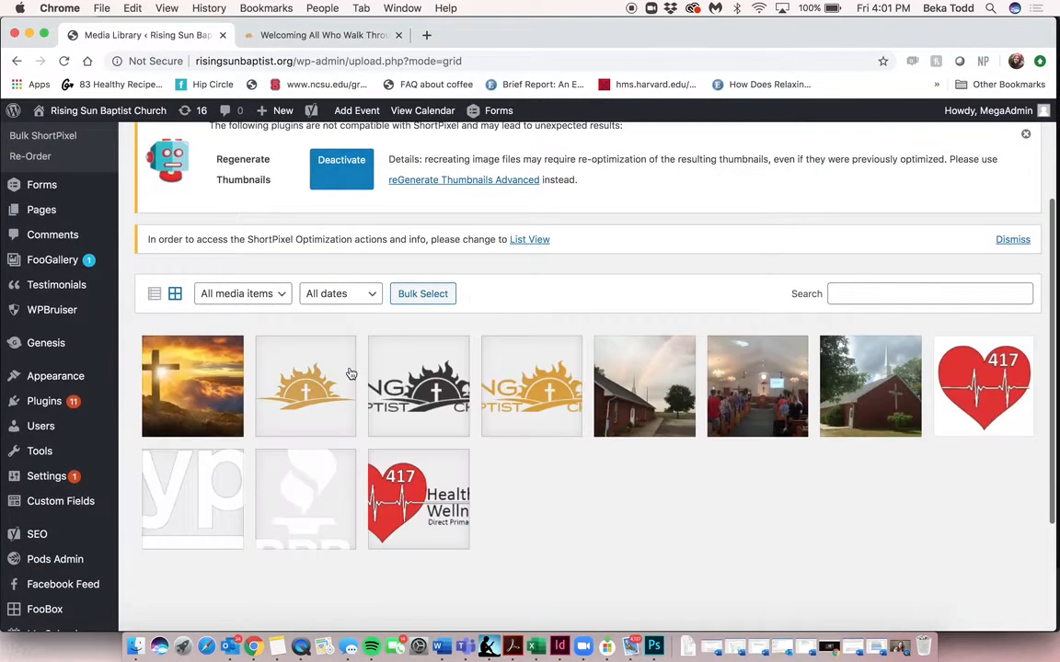
Step: View the attachment details of the dark wide church logo and of the rainbow church photo, closing each one
click(439, 397)
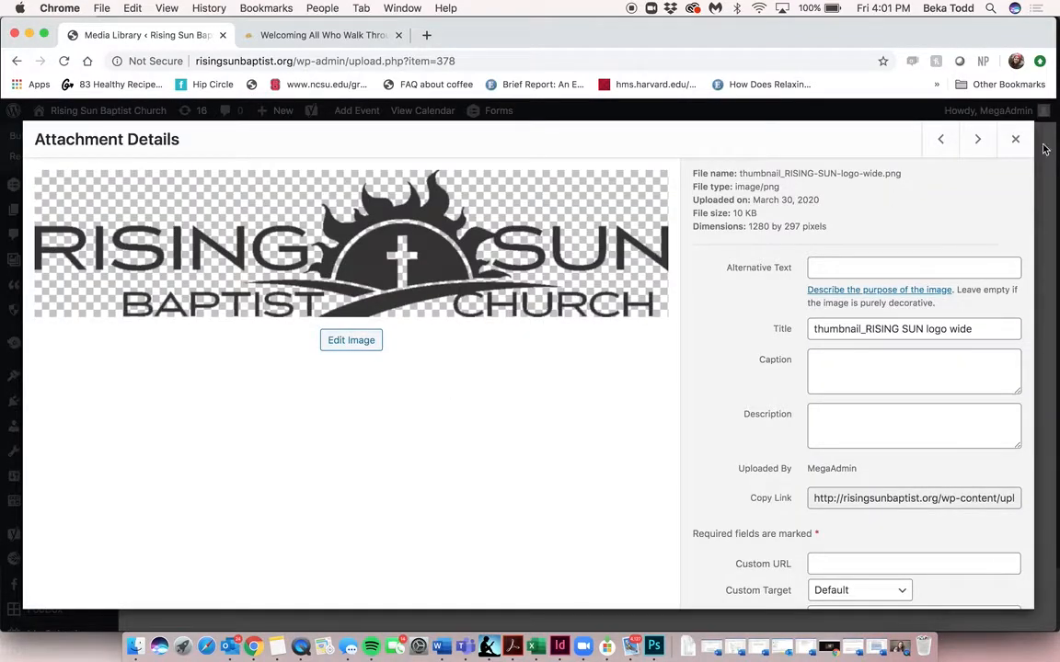
click(1014, 139)
click(599, 368)
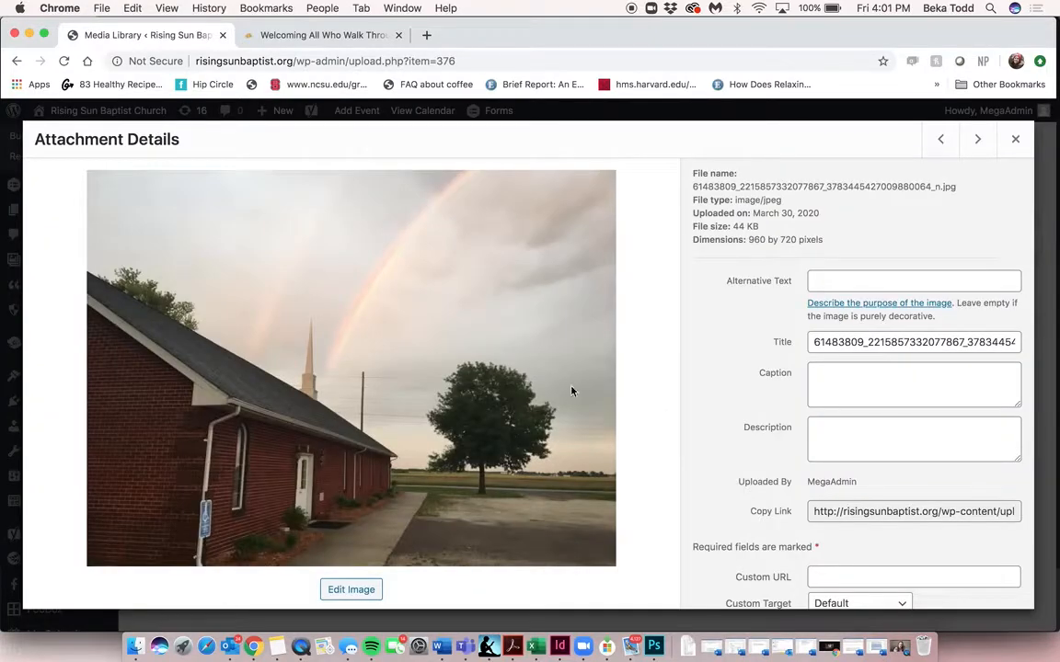
click(1015, 139)
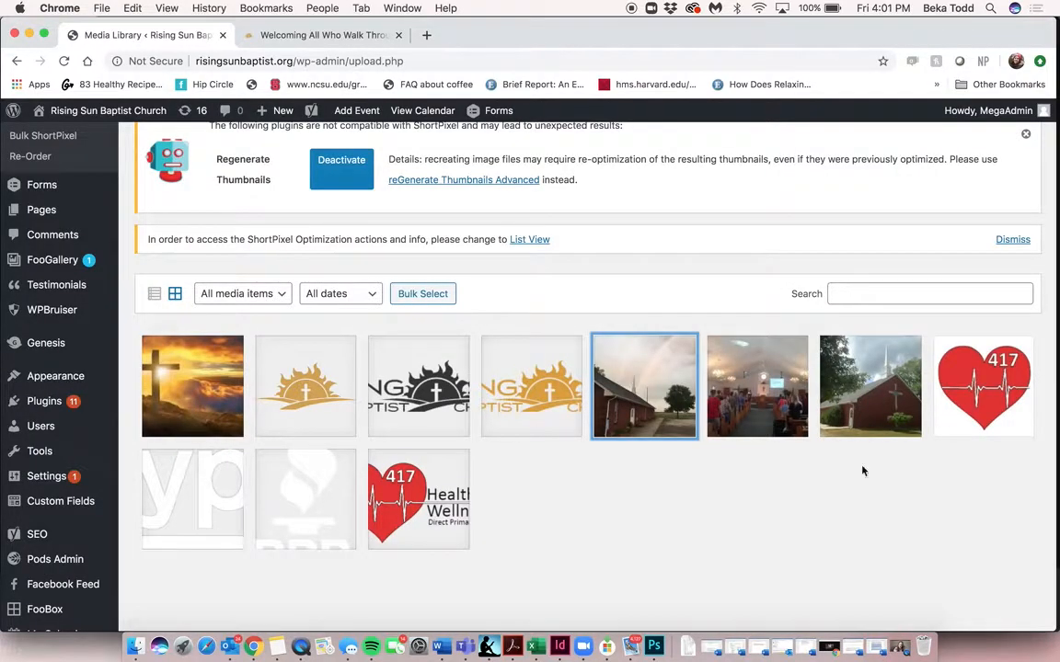
Step: Look over the media grid, show the upload area for new media and open its file chooser, then cancel it
scroll(39, 196, up, 2)
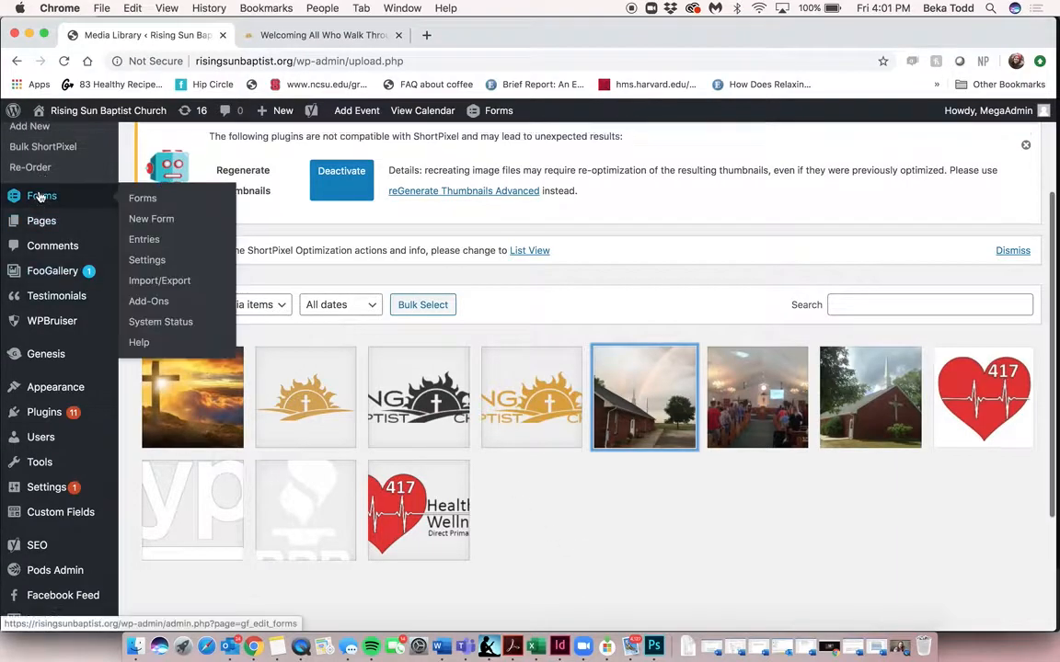
scroll(354, 442, down, 3)
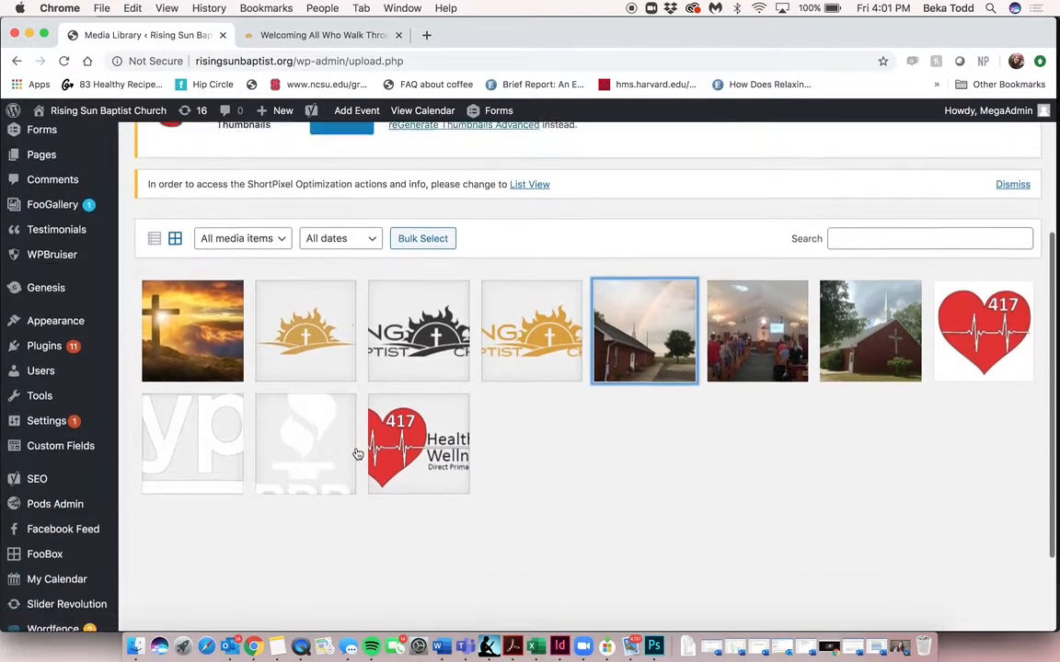
scroll(357, 454, up, 5)
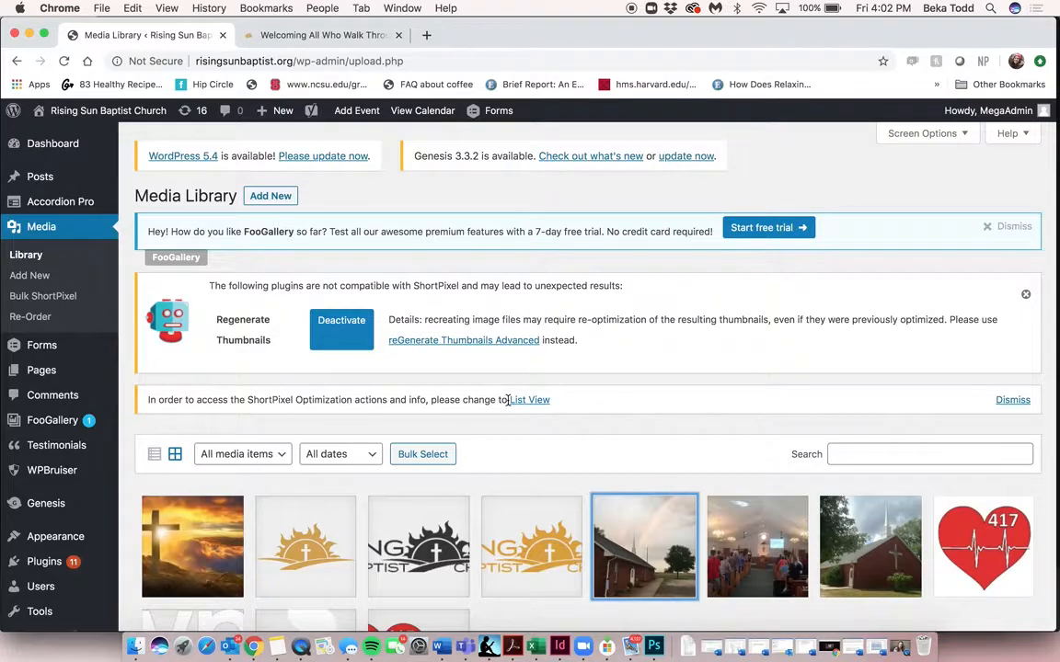
scroll(325, 459, down, 3)
scroll(312, 413, up, 3)
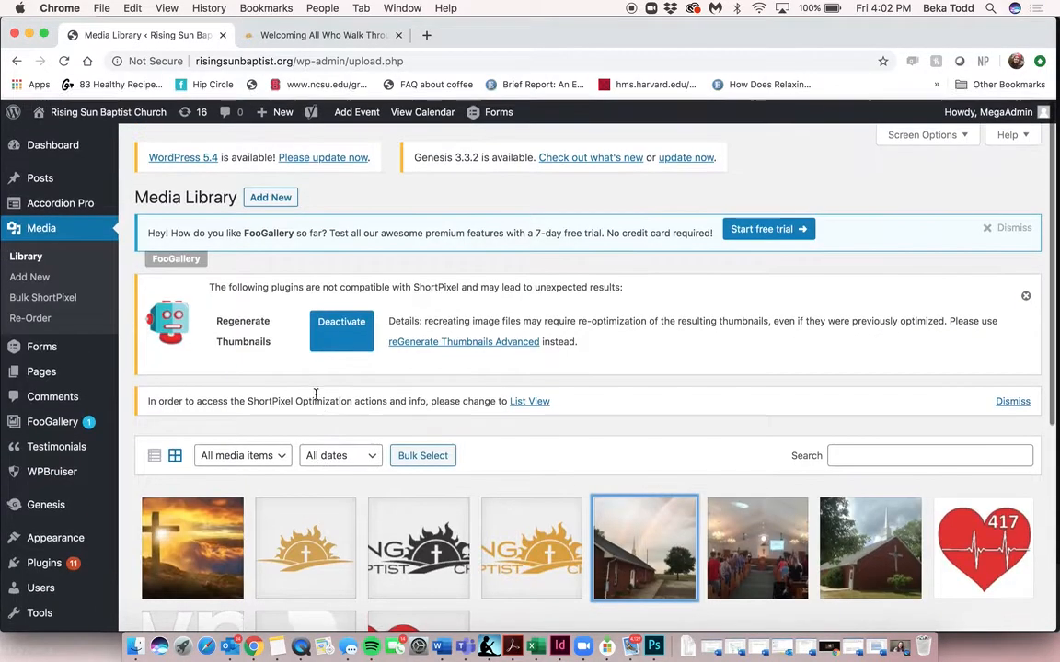
click(278, 195)
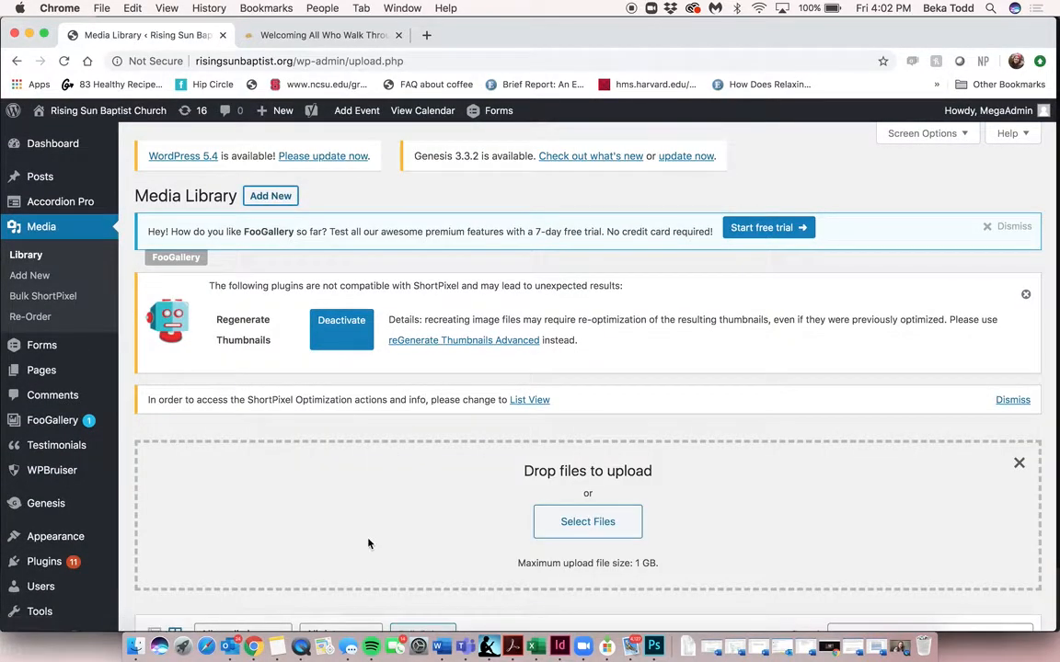
click(562, 523)
click(891, 482)
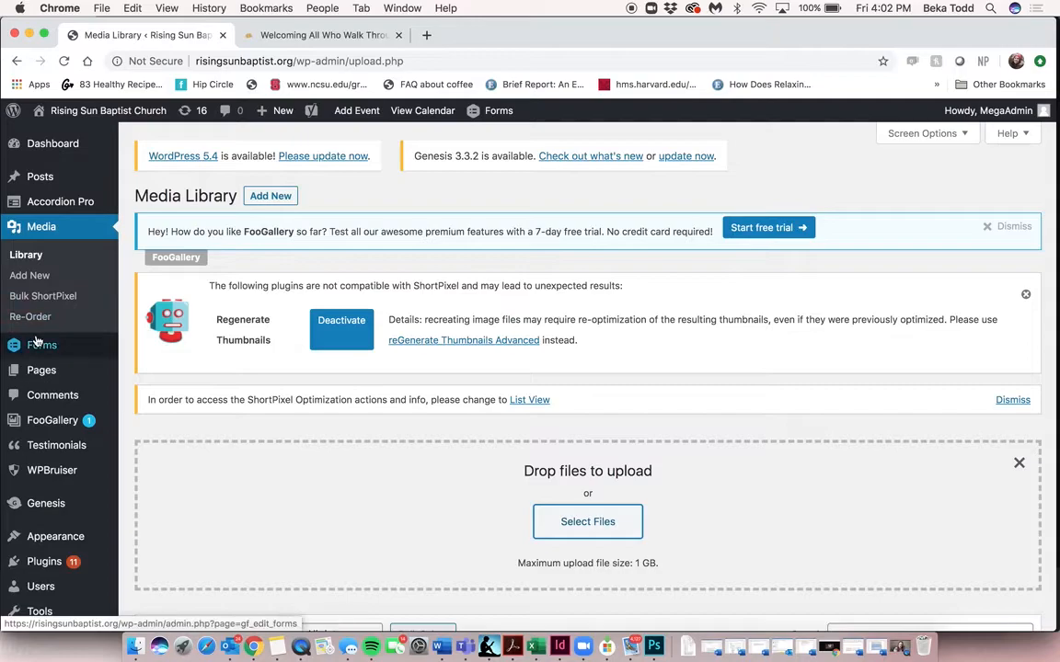
Step: Open the Forms list, then view the matching contact form on the live site's home page
mouse_move(36, 343)
click(36, 342)
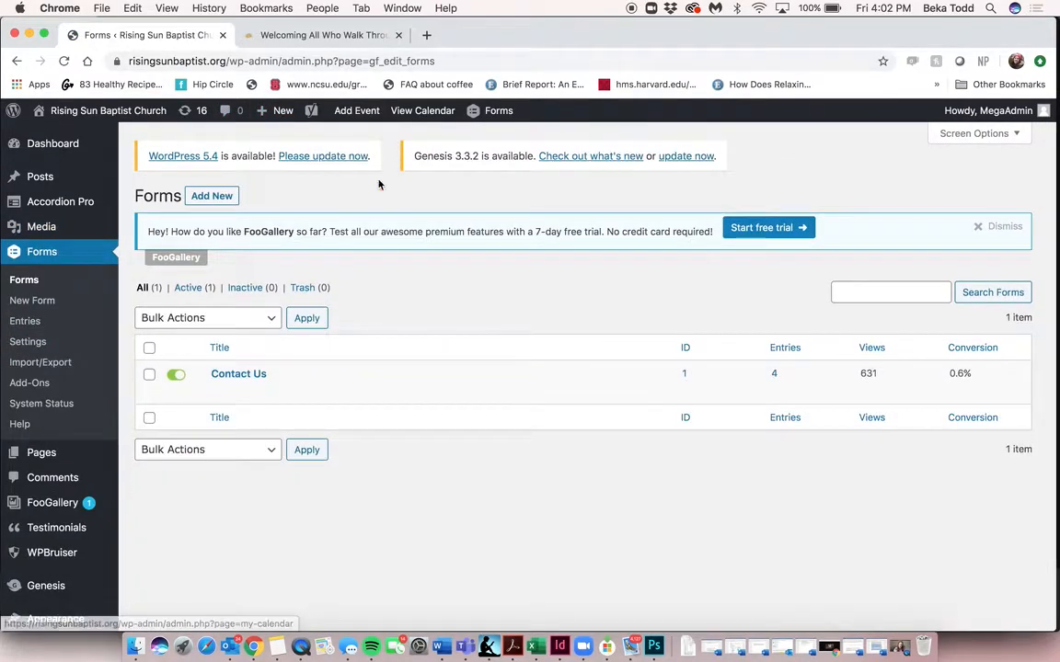
click(345, 35)
scroll(704, 505, down, 15)
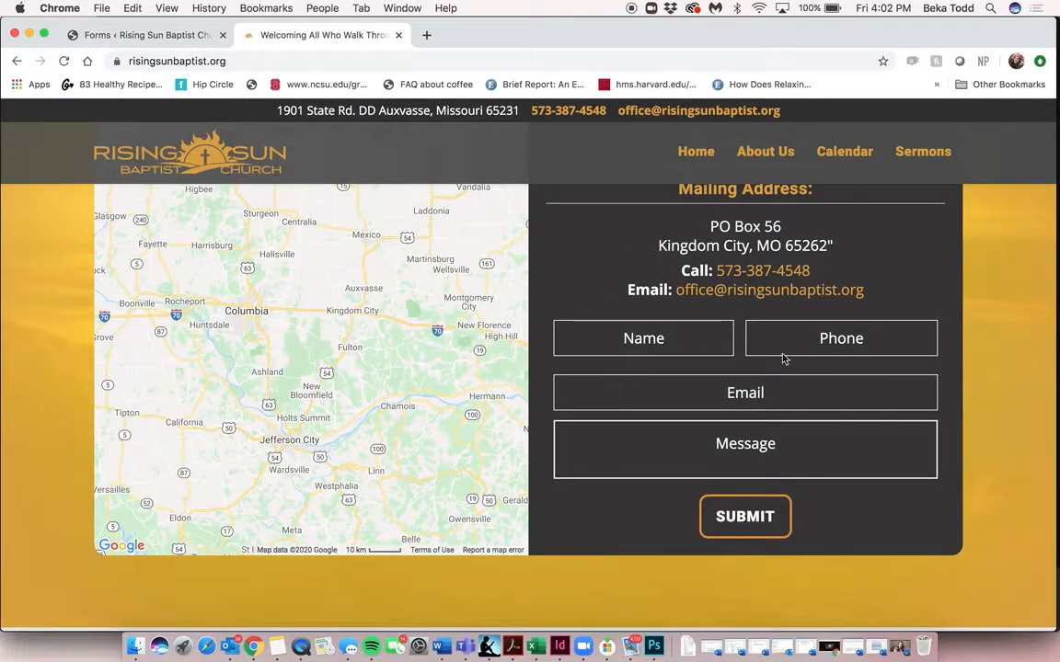
Step: Return to the admin tab and open the Admin Notification in the Contact Us form's notification settings
click(129, 35)
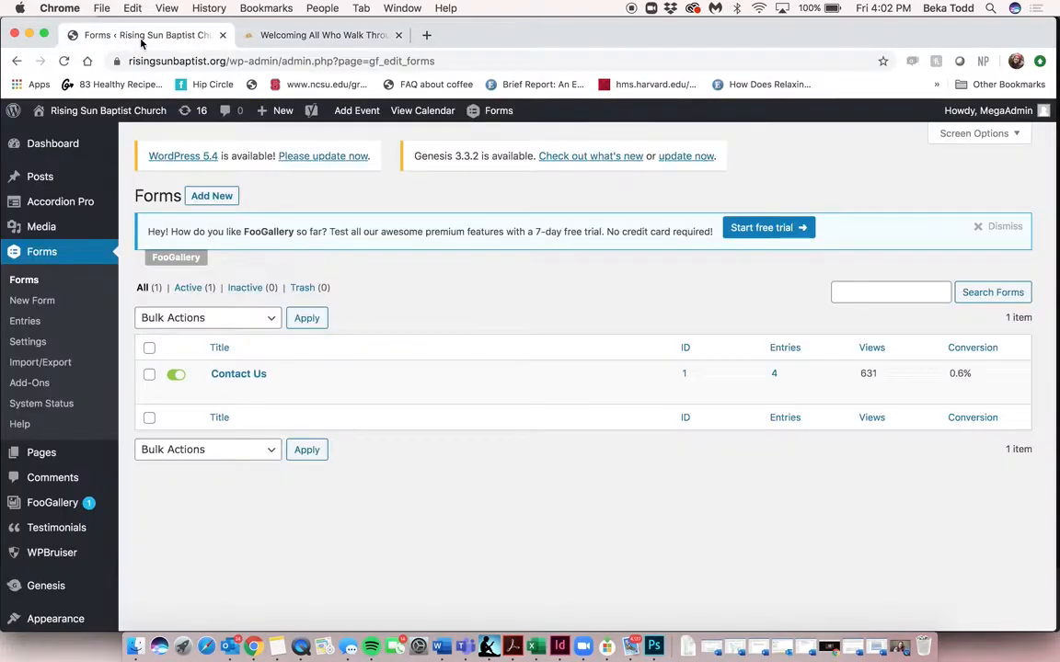
click(242, 375)
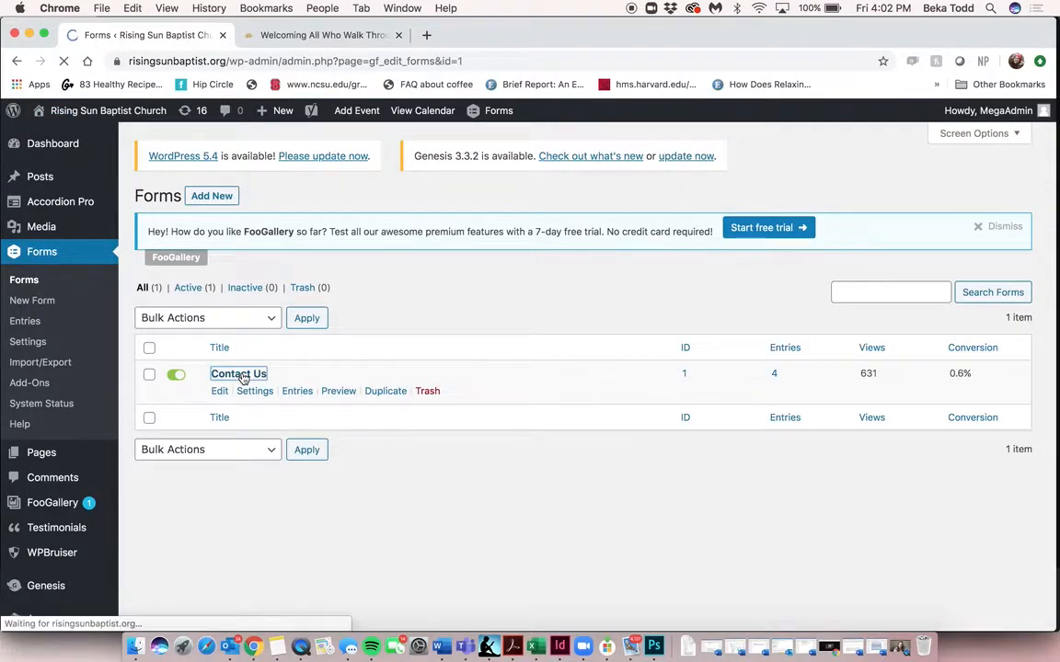
mouse_move(228, 311)
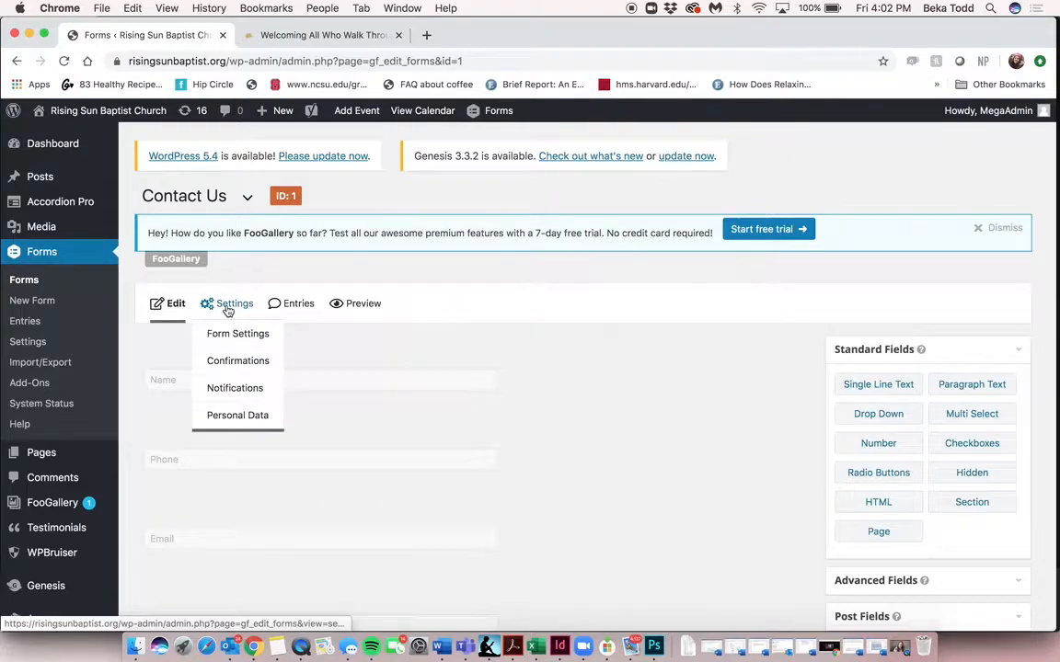
click(232, 389)
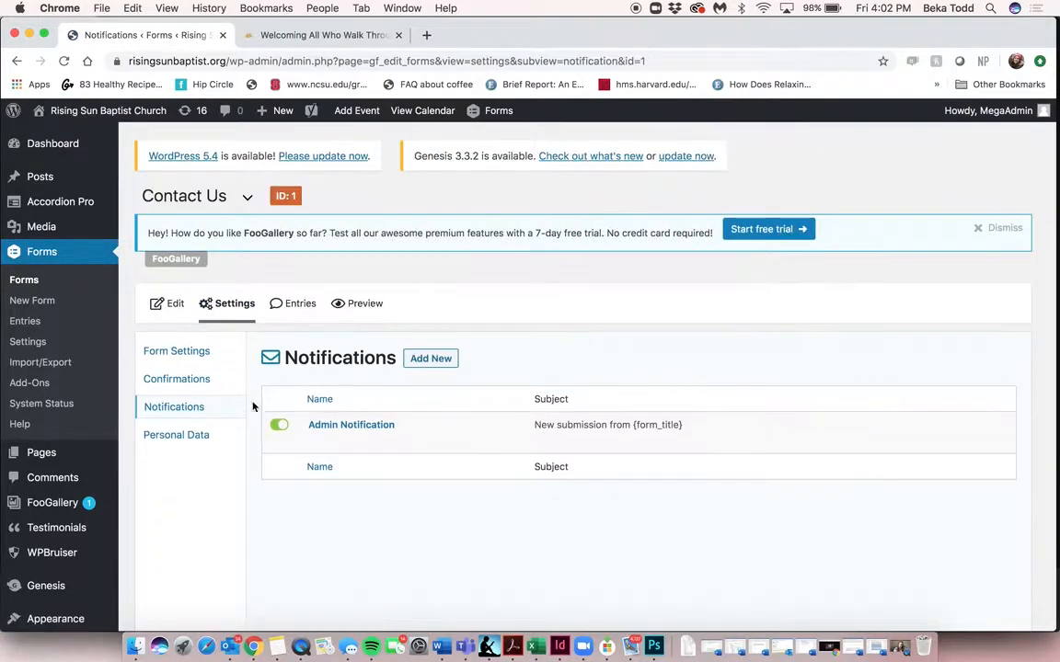
click(357, 431)
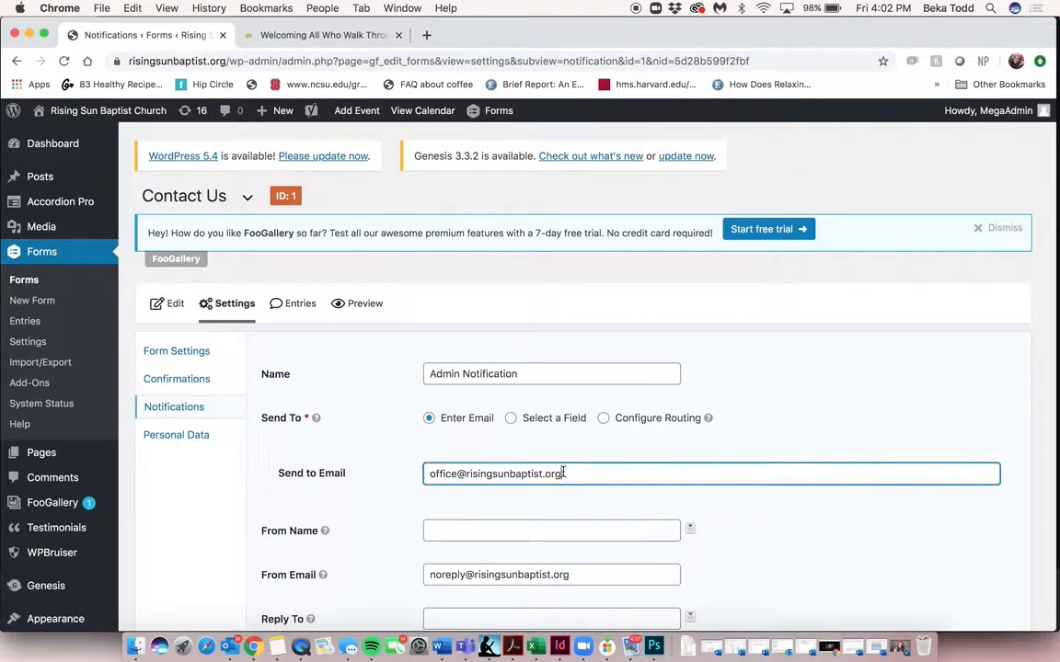
Step: Try appending a comma to the Send to Email address for another recipient, view the update option, and remove the comma
drag(572, 472, 391, 479)
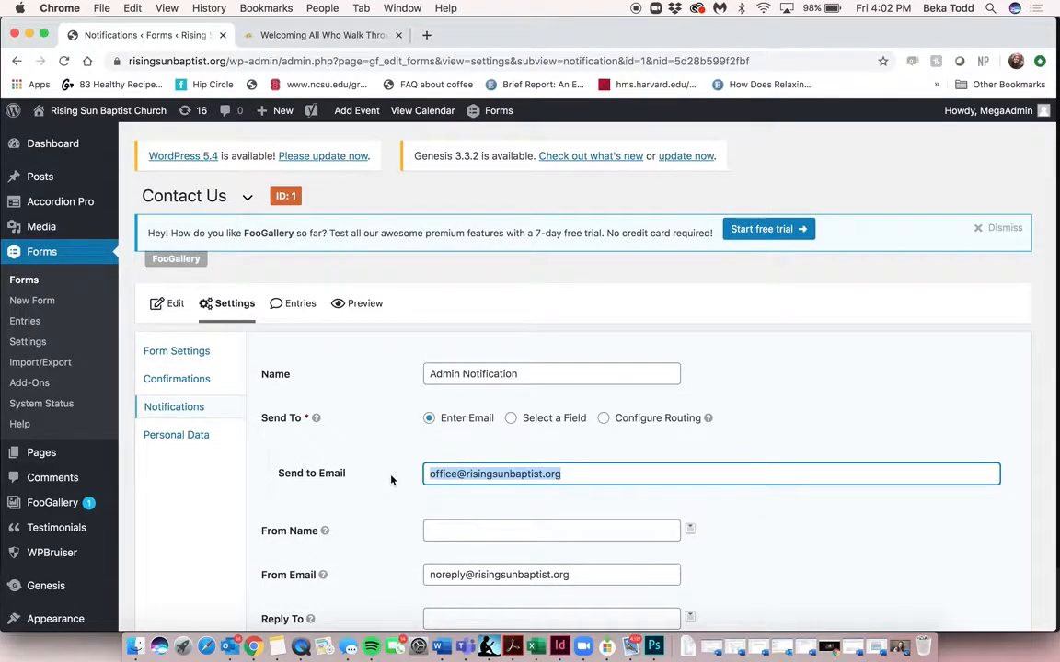
mouse_move(231, 311)
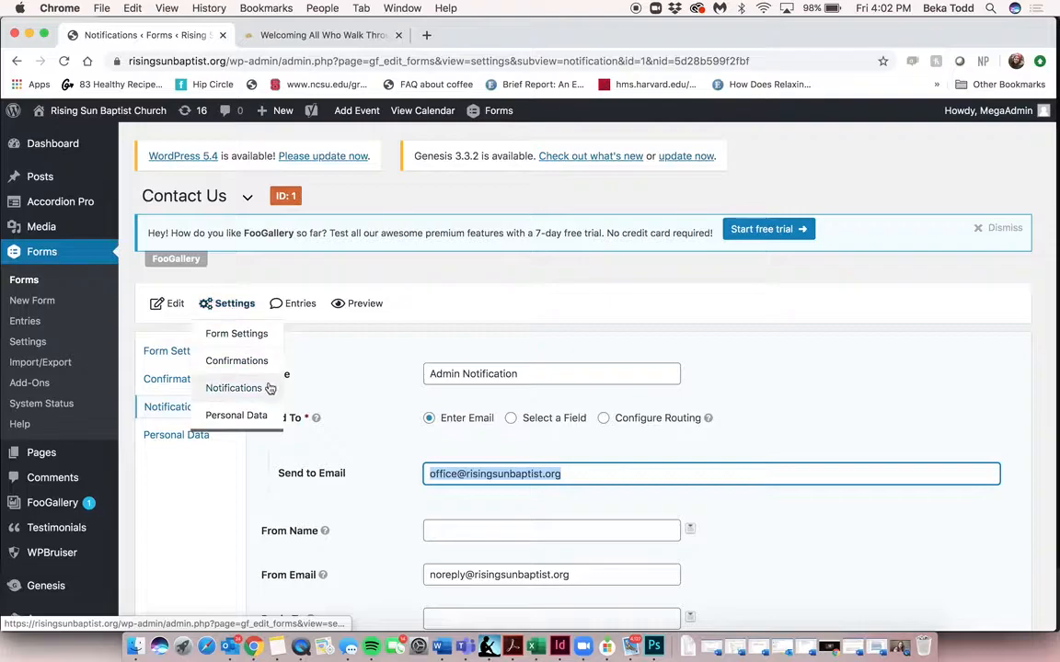
click(592, 475)
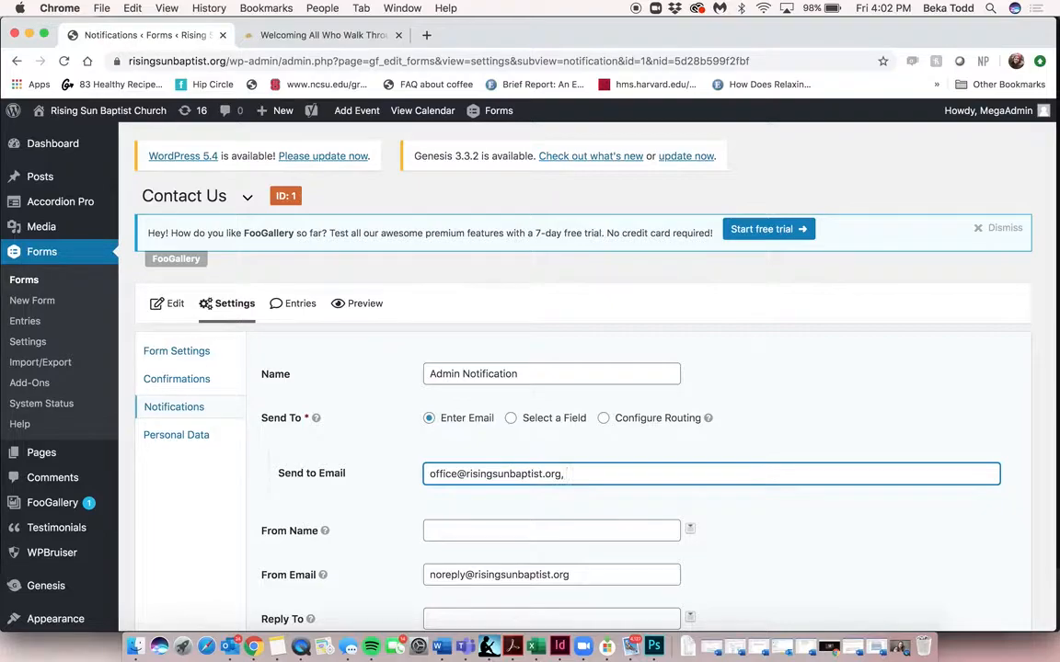
scroll(508, 477, down, 15)
scroll(331, 497, up, 10)
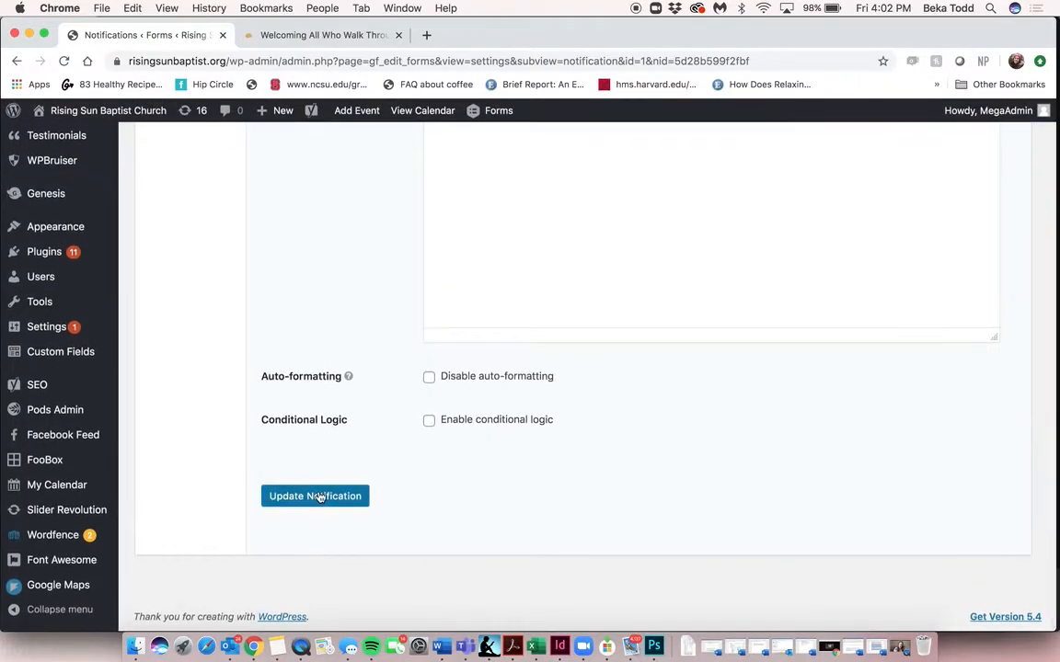
scroll(397, 327, up, 10)
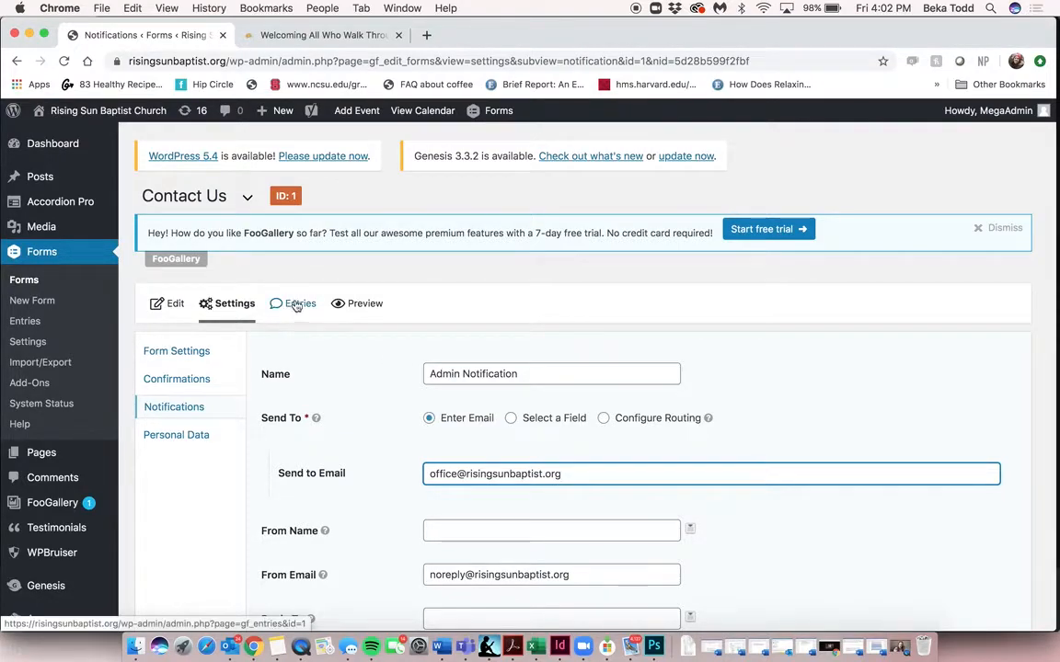
Step: Open the Contact Us form entries, view the first entry's details and notes, and return to the entries list
click(21, 323)
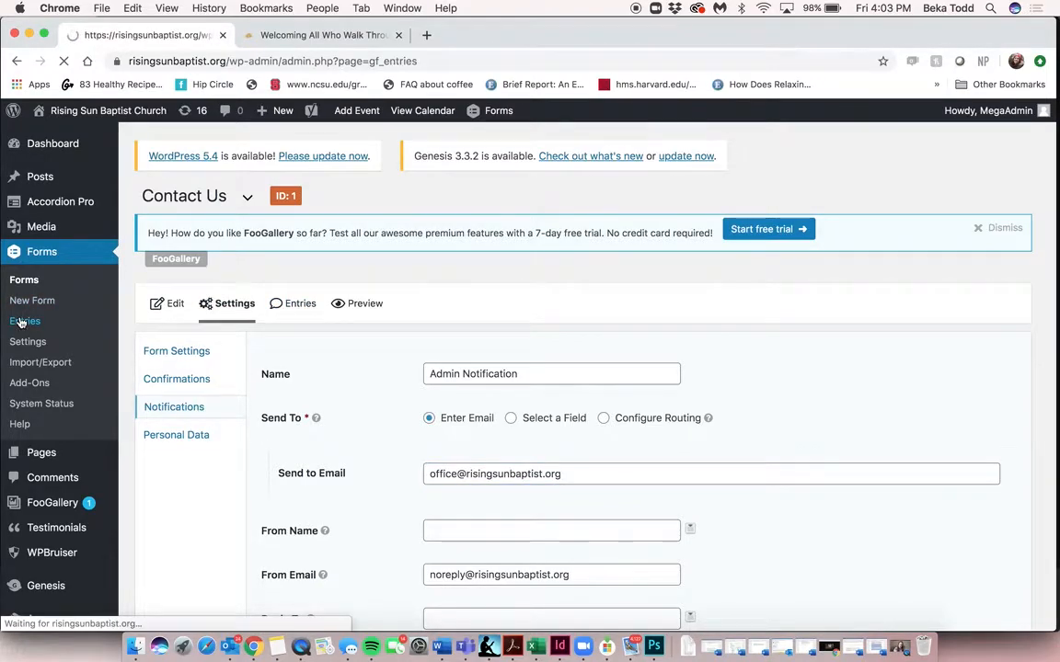
scroll(367, 440, down, 2)
scroll(368, 441, down, 1)
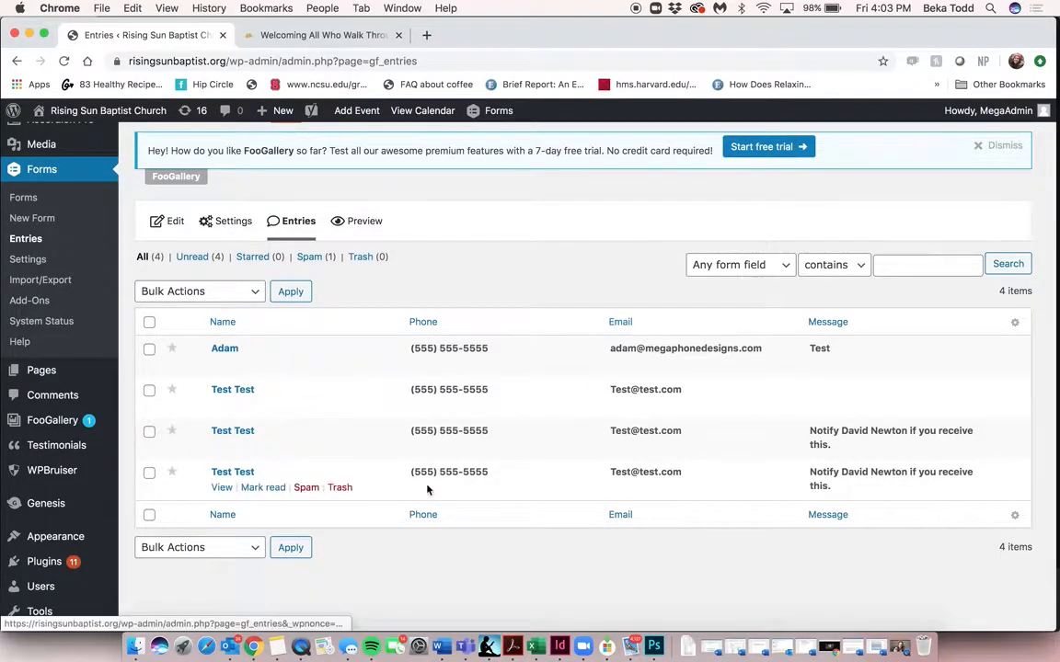
click(223, 364)
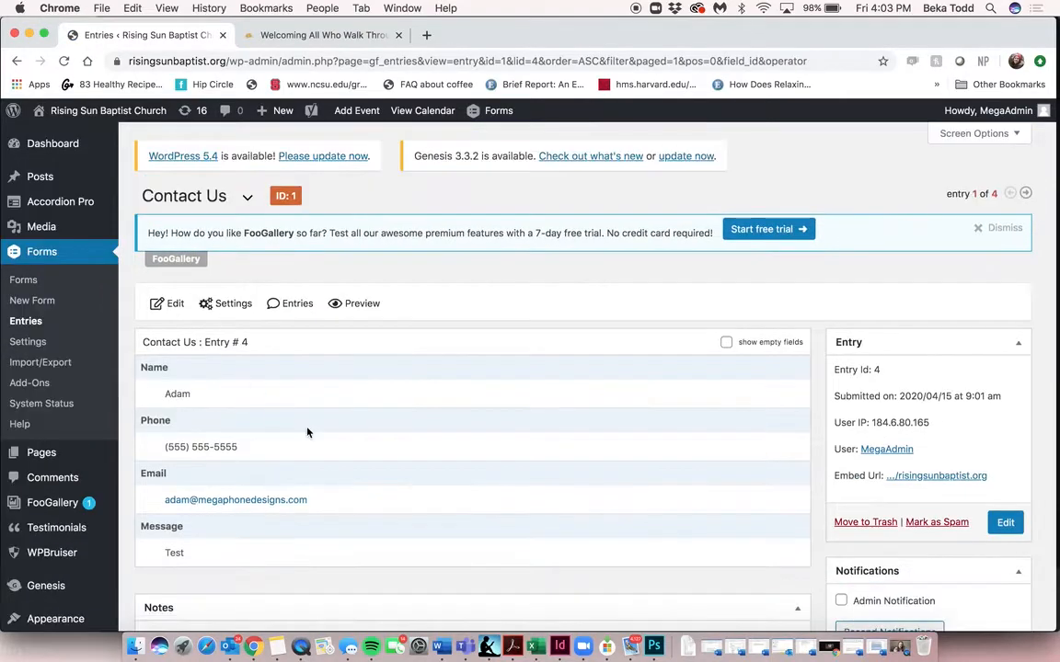
scroll(308, 428, down, 5)
scroll(307, 429, up, 10)
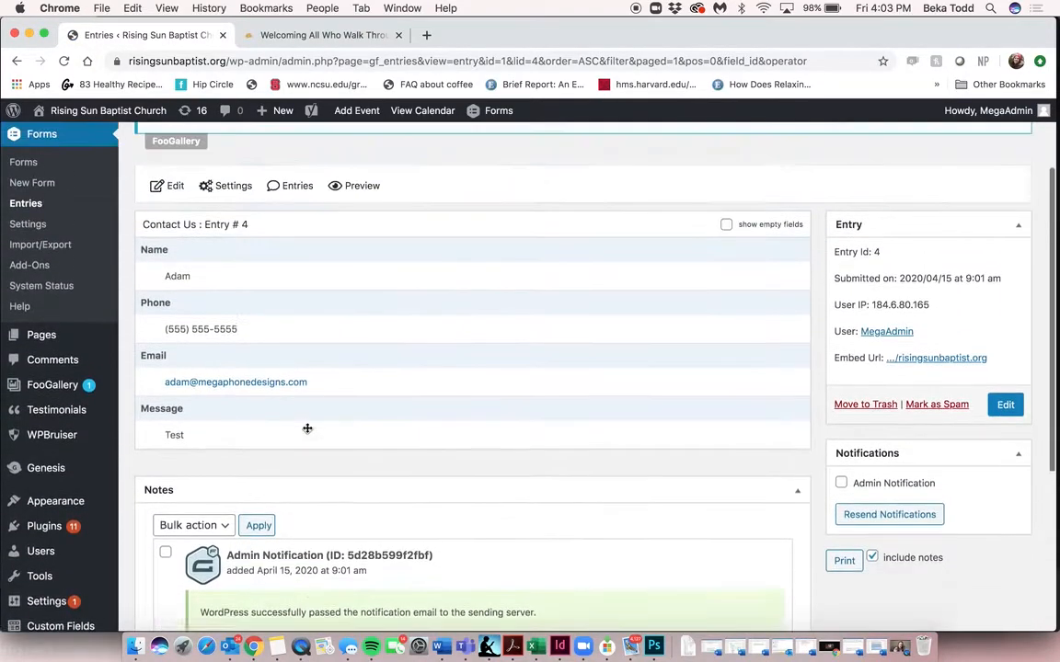
scroll(307, 428, left, 5)
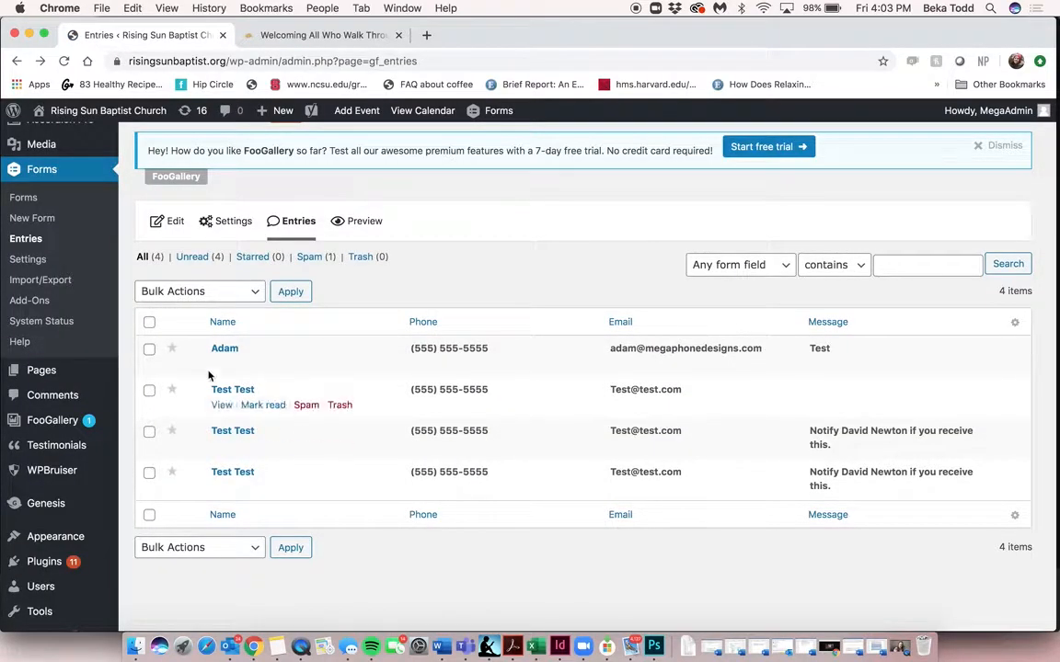
Step: Open the Contact Us form for editing, expand the Name field to examine its label settings, and collapse it
click(175, 232)
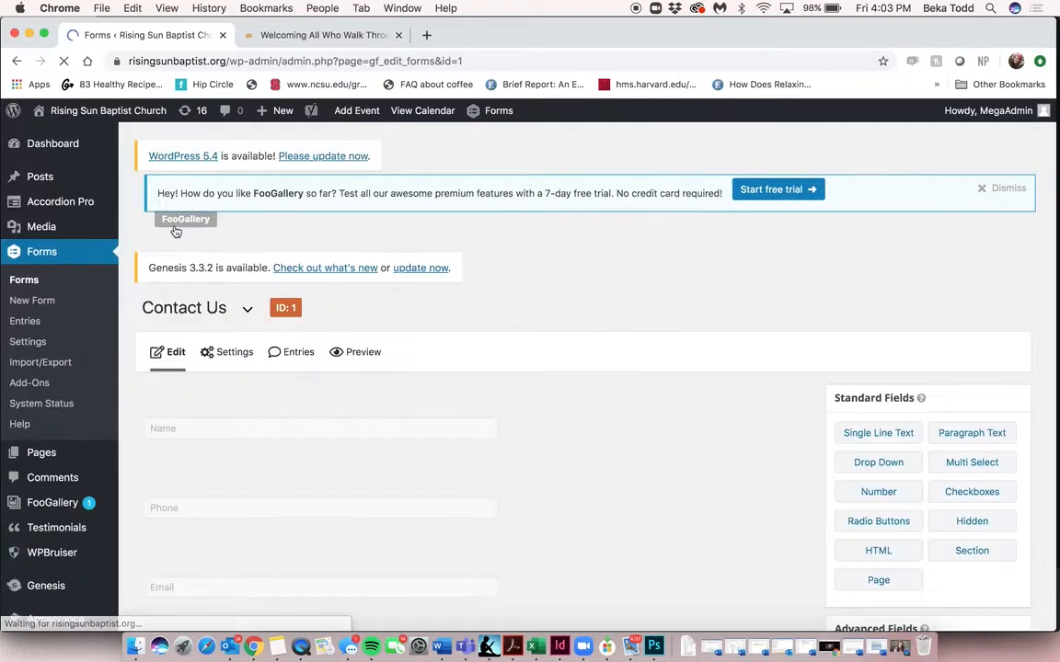
click(299, 376)
scroll(299, 376, down, 3)
double_click(286, 379)
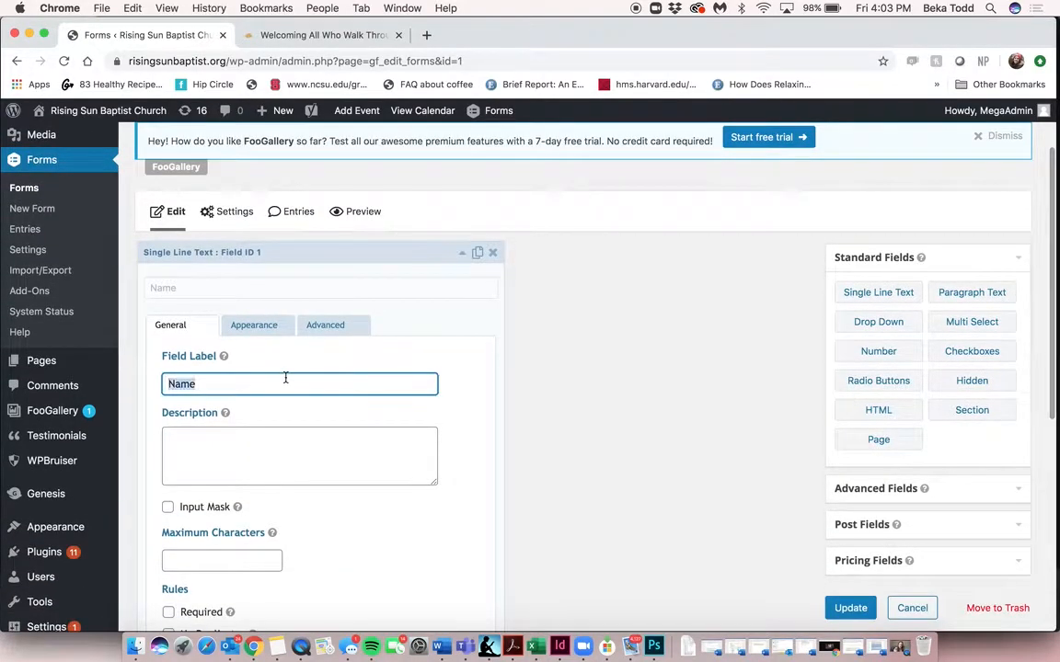
click(443, 257)
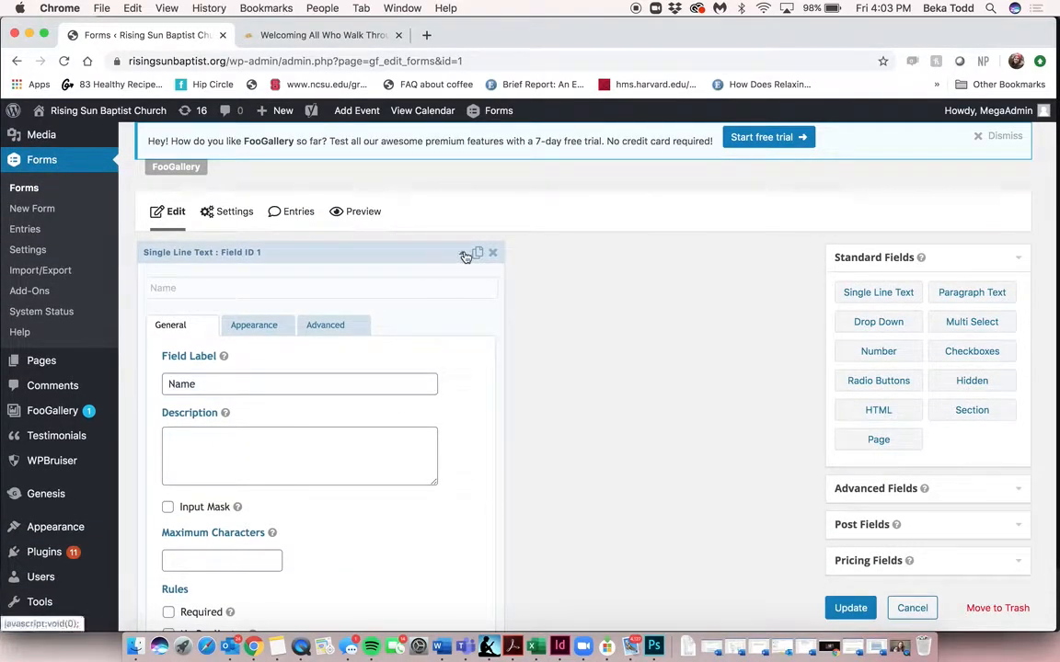
click(462, 258)
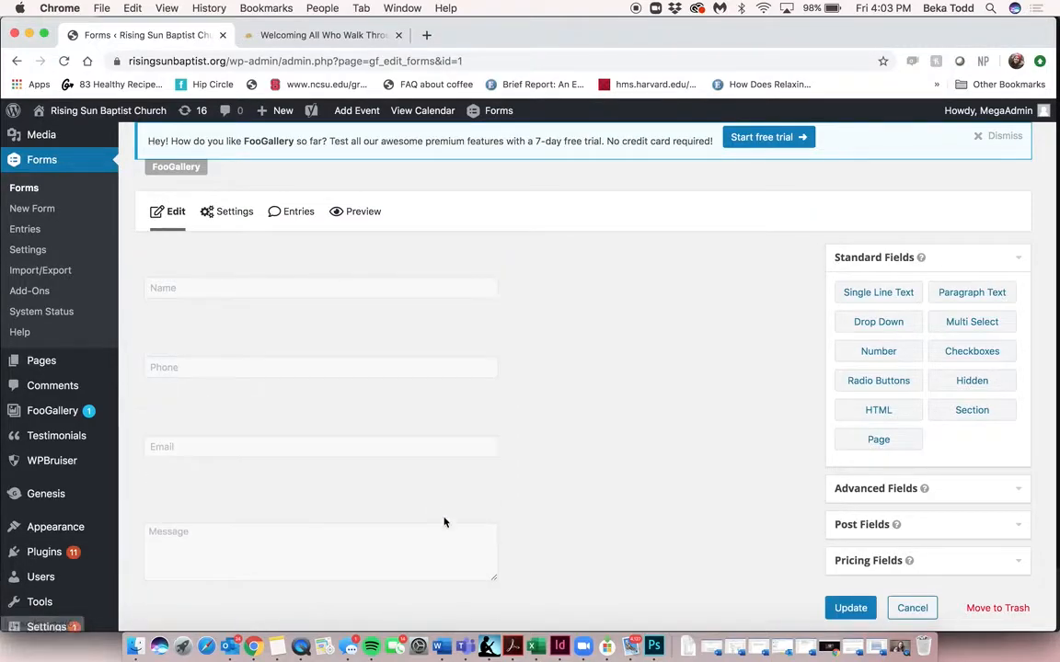
Step: Browse the advanced field types, add a Checkboxes field to the Contact Us form, and place it between Email and Message
scroll(322, 409, down, 2)
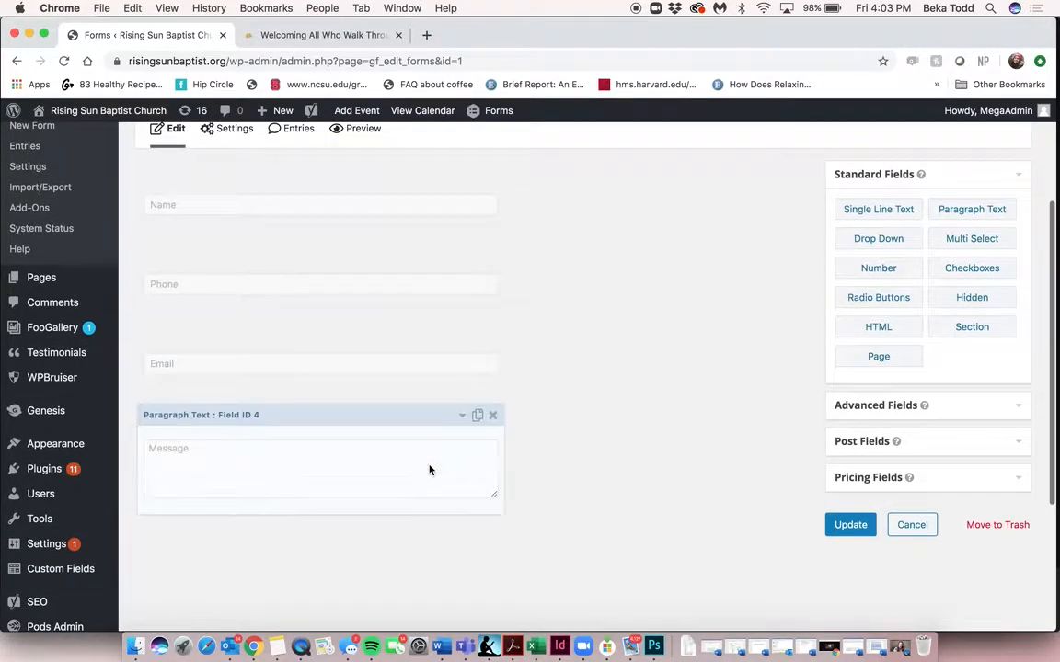
click(969, 406)
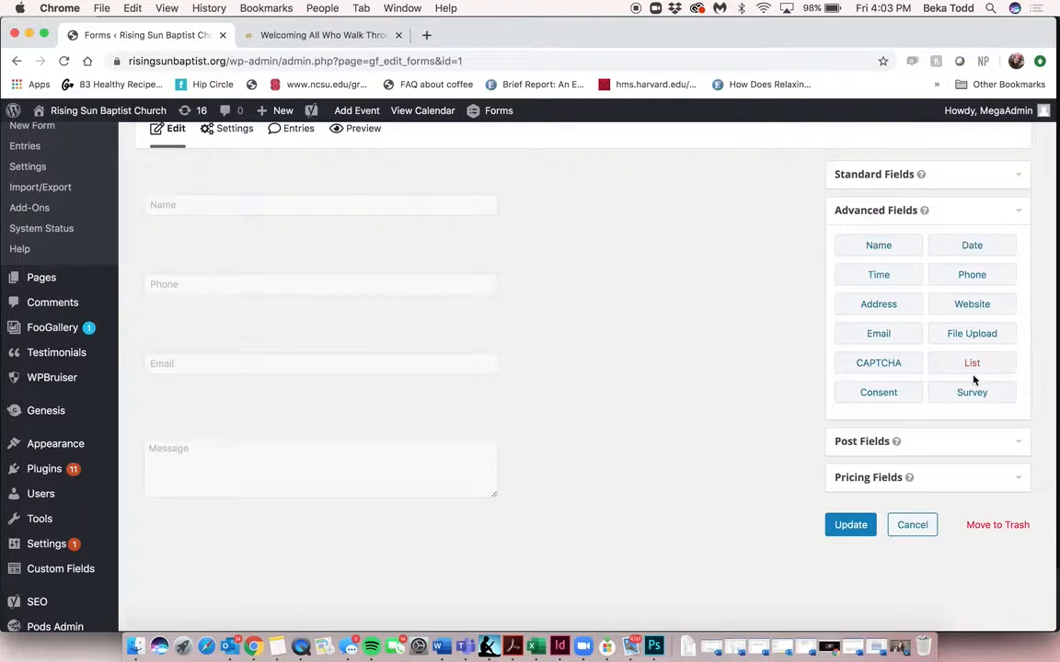
click(998, 180)
click(959, 280)
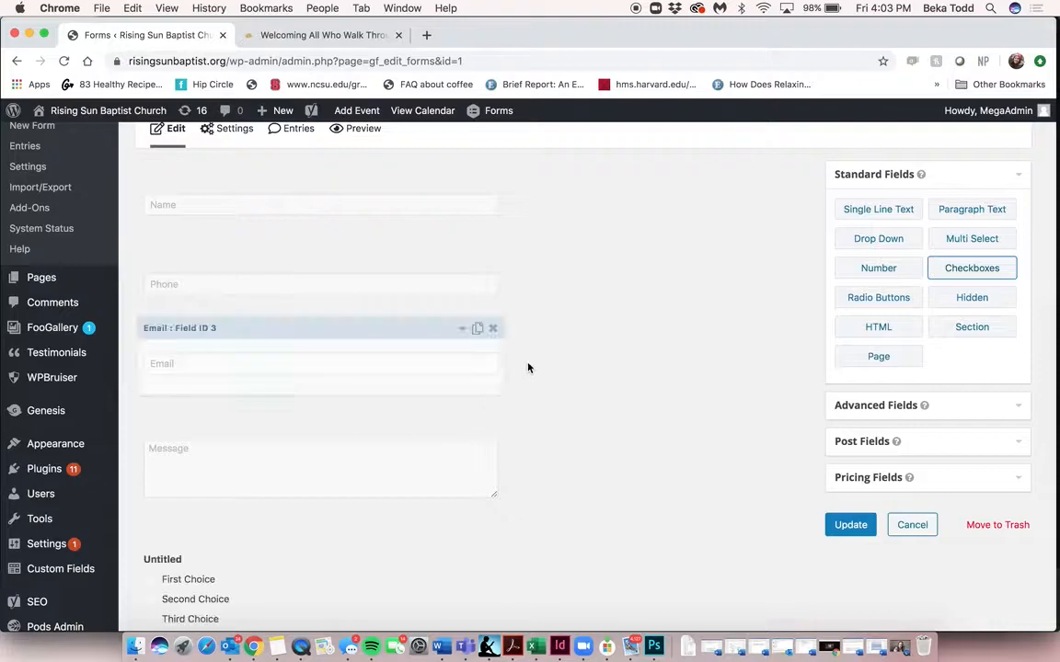
scroll(199, 449, down, 2)
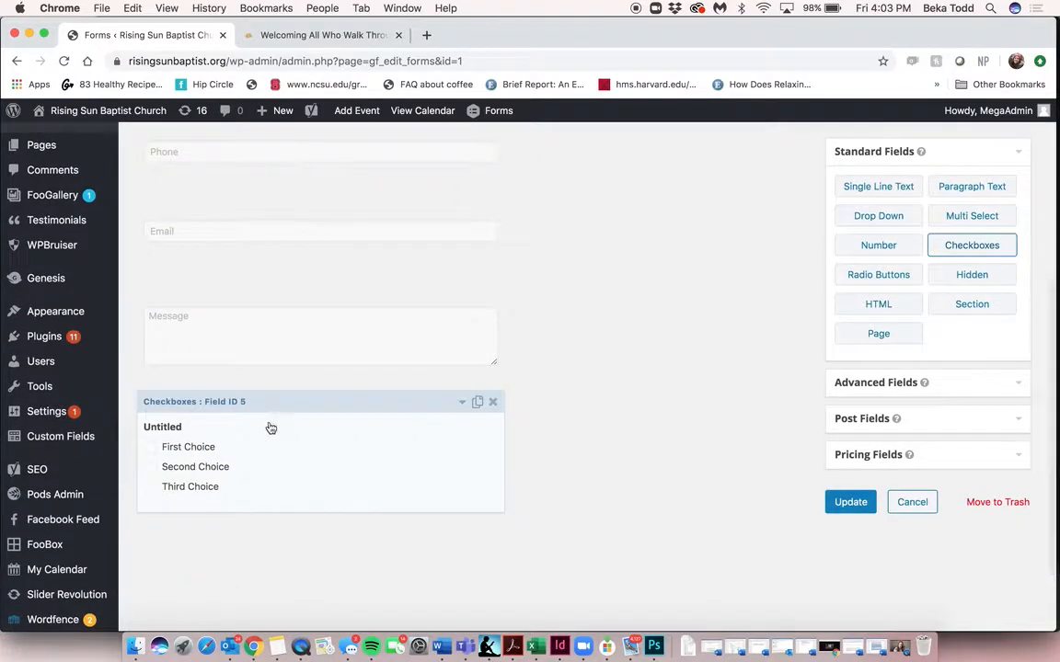
drag(279, 405, 284, 285)
Step: Expand the Checkboxes field's settings and examine its editable Field Label and Choices text
click(189, 352)
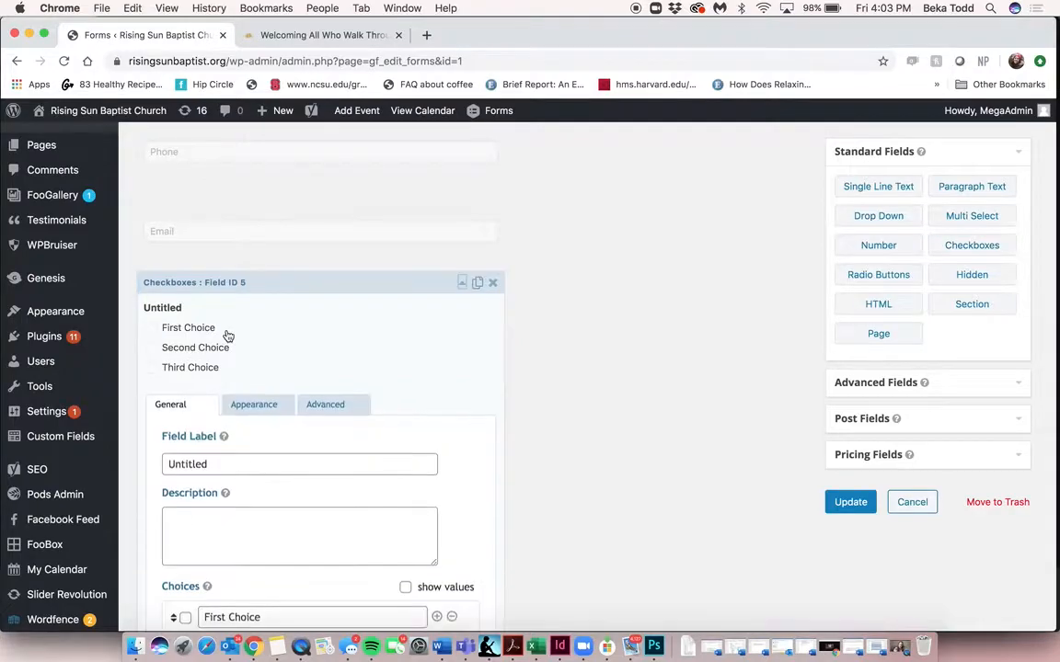
scroll(235, 460, down, 2)
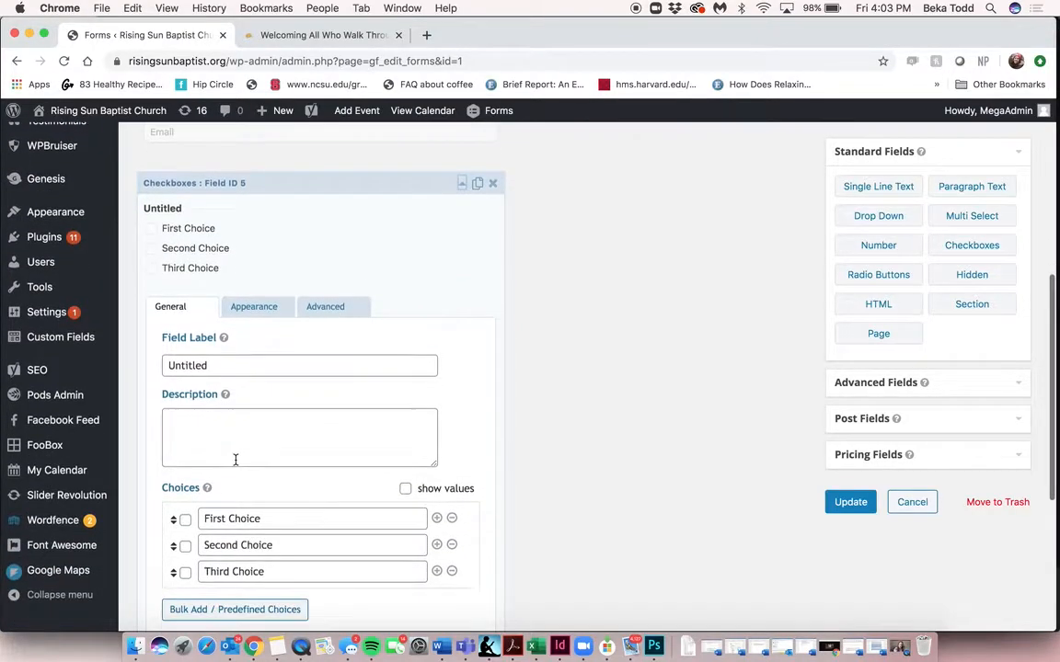
double_click(245, 519)
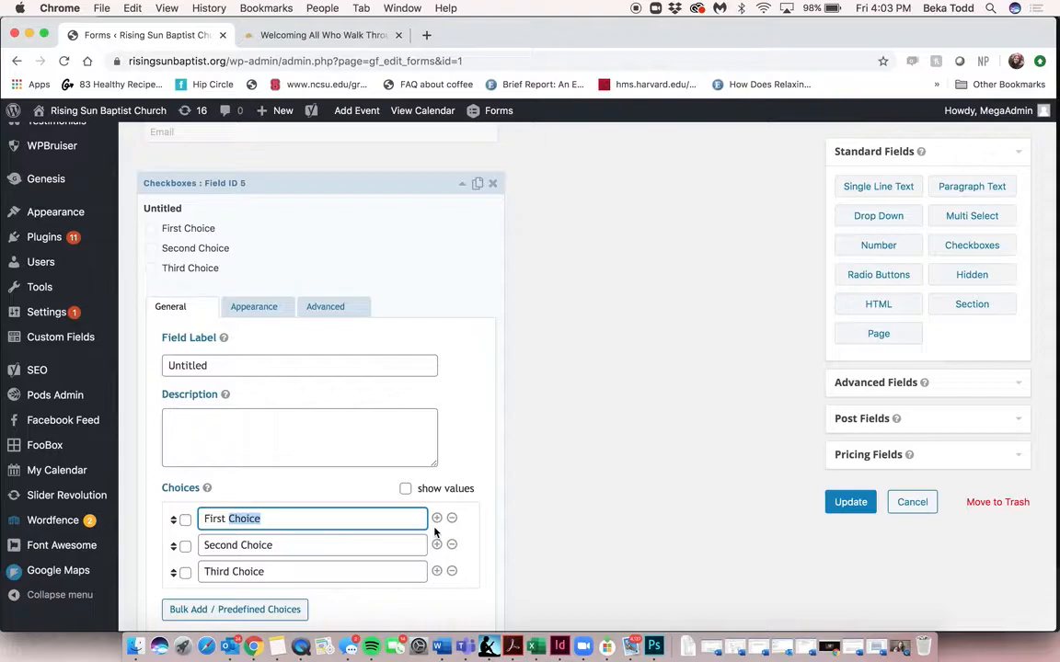
double_click(195, 366)
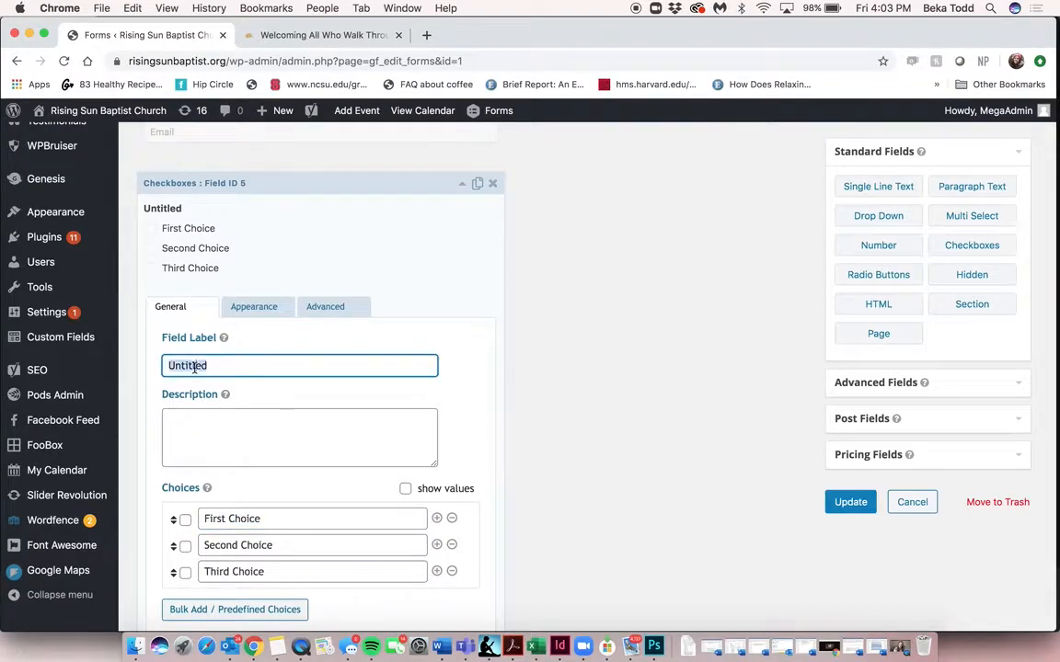
triple_click(279, 519)
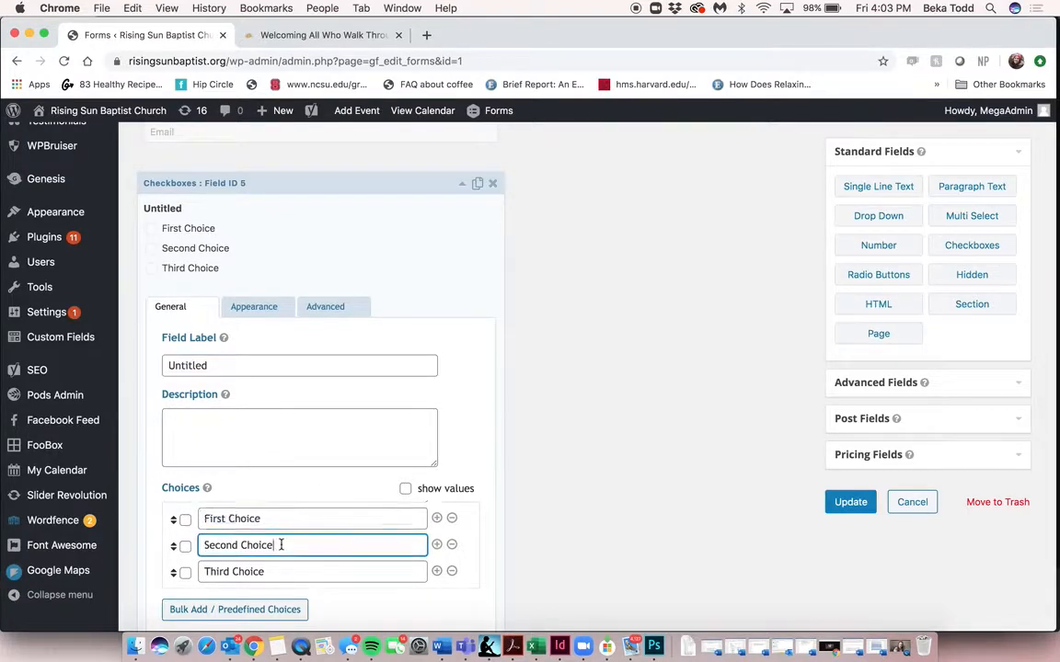
triple_click(280, 545)
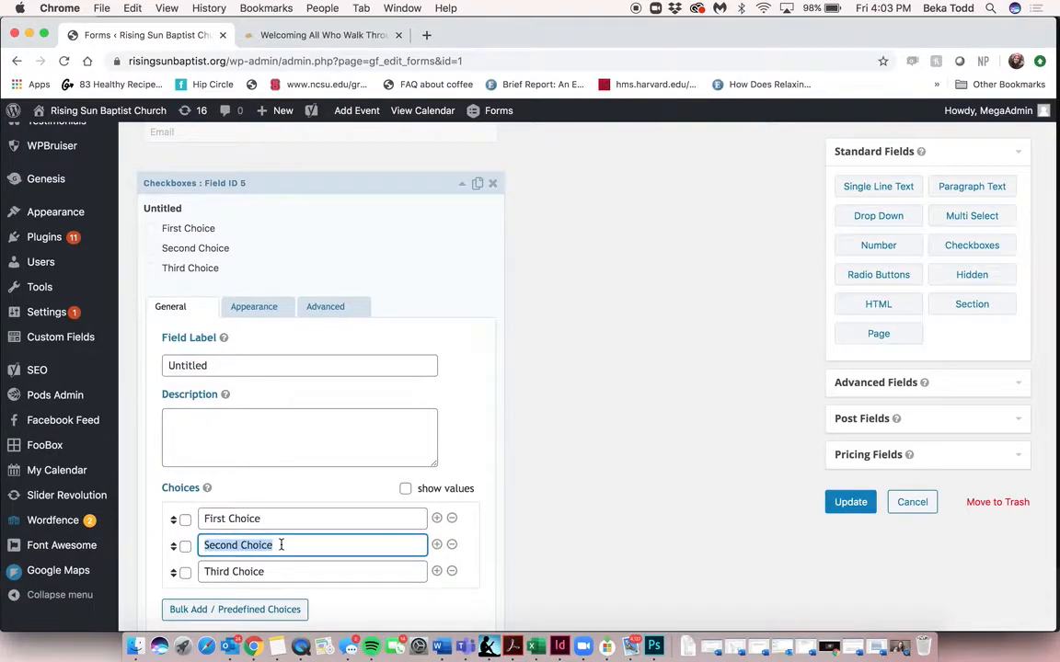
Step: Add a blank choice after Second Choice in the Checkboxes field and select the Third Choice text
click(437, 544)
scroll(355, 574, down, 2)
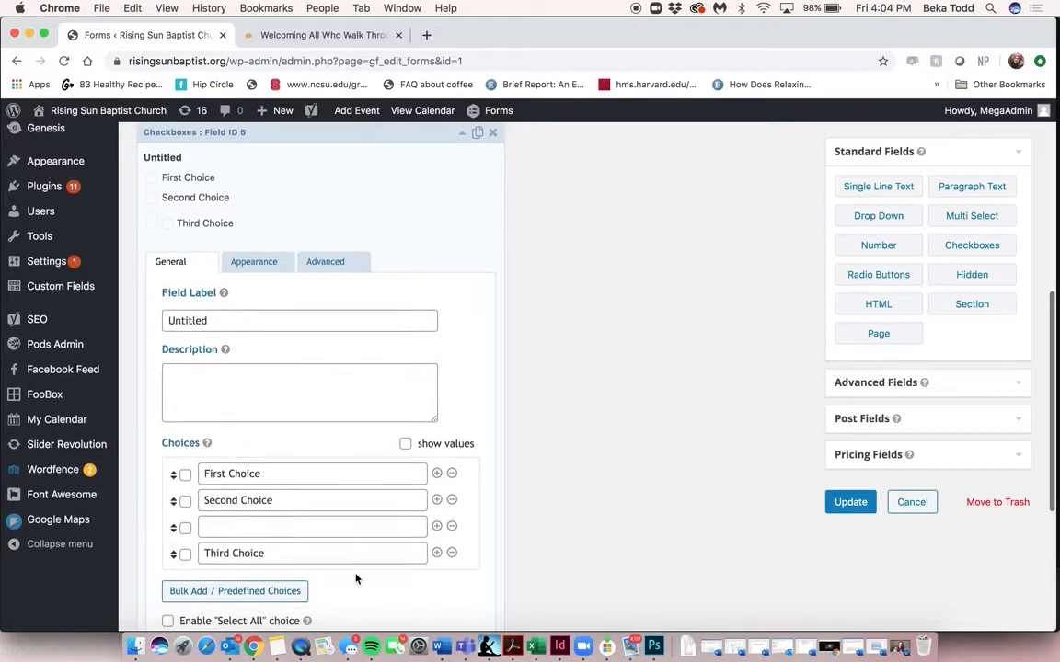
drag(276, 553, 192, 549)
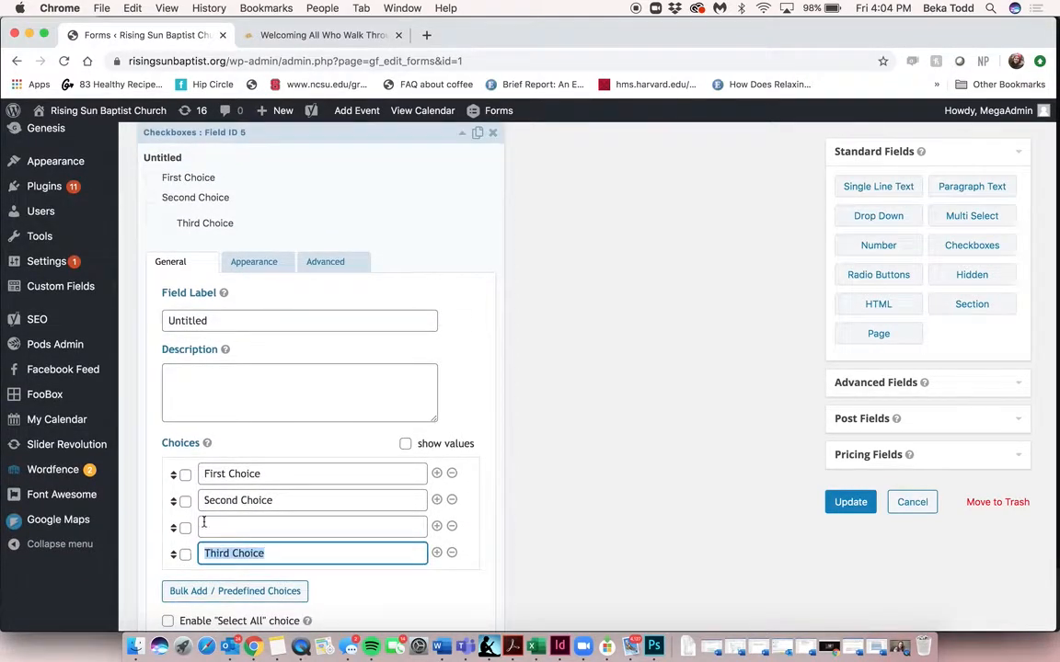
scroll(289, 466, down, 1)
scroll(404, 295, up, 2)
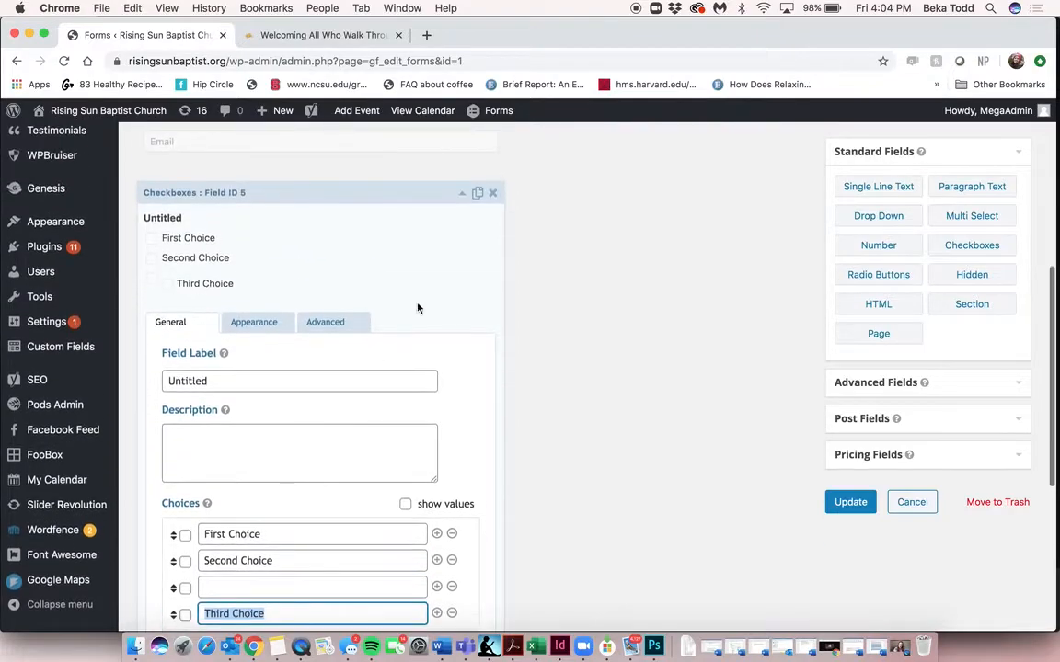
Step: Delete the Checkboxes field from the Contact Us form and accept the deletion
click(493, 194)
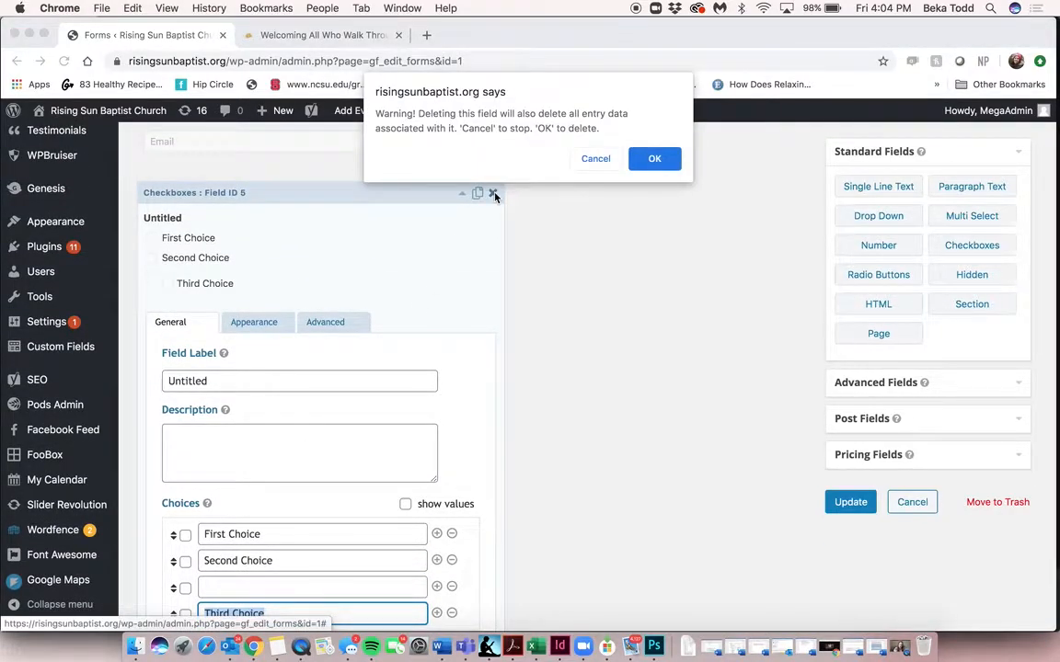
click(662, 158)
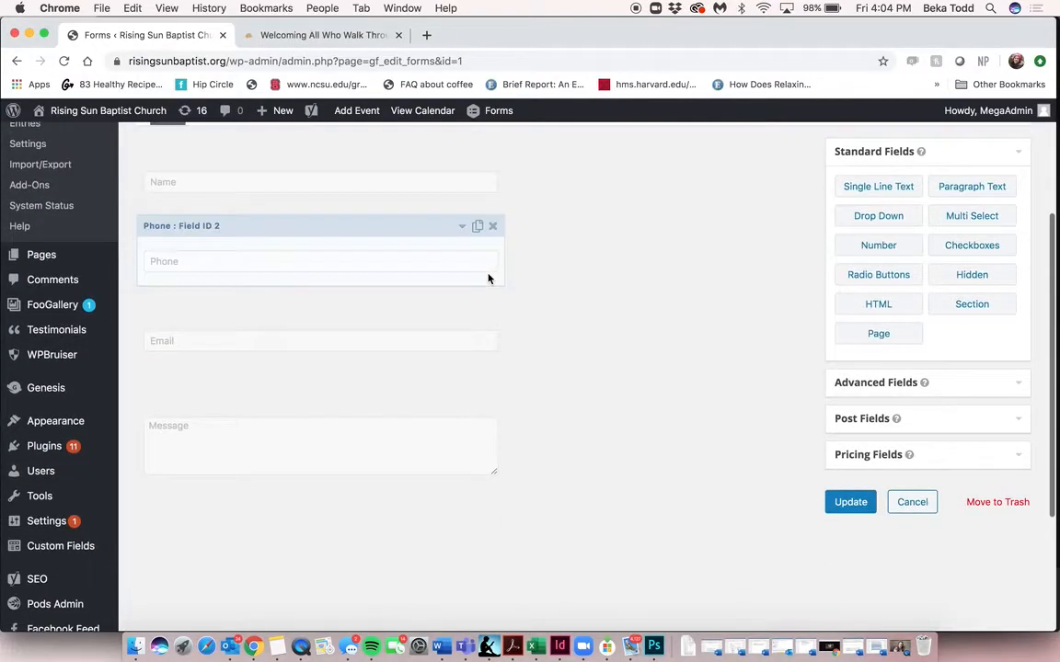
scroll(489, 279, up, 1)
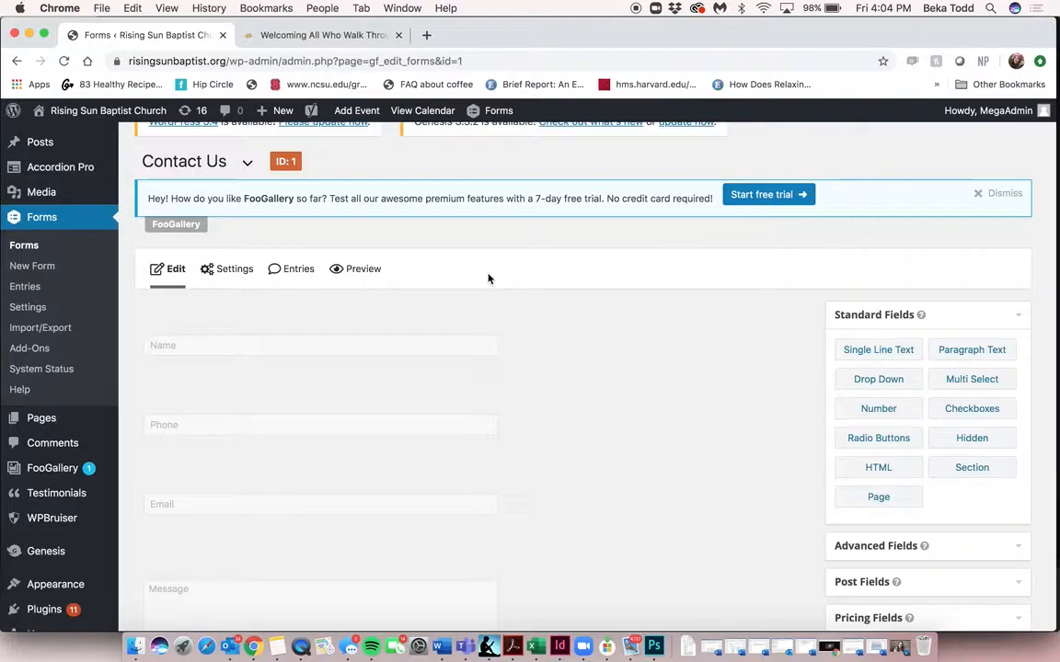
Step: Return to the forms list and create a new form with the title "title"
click(24, 246)
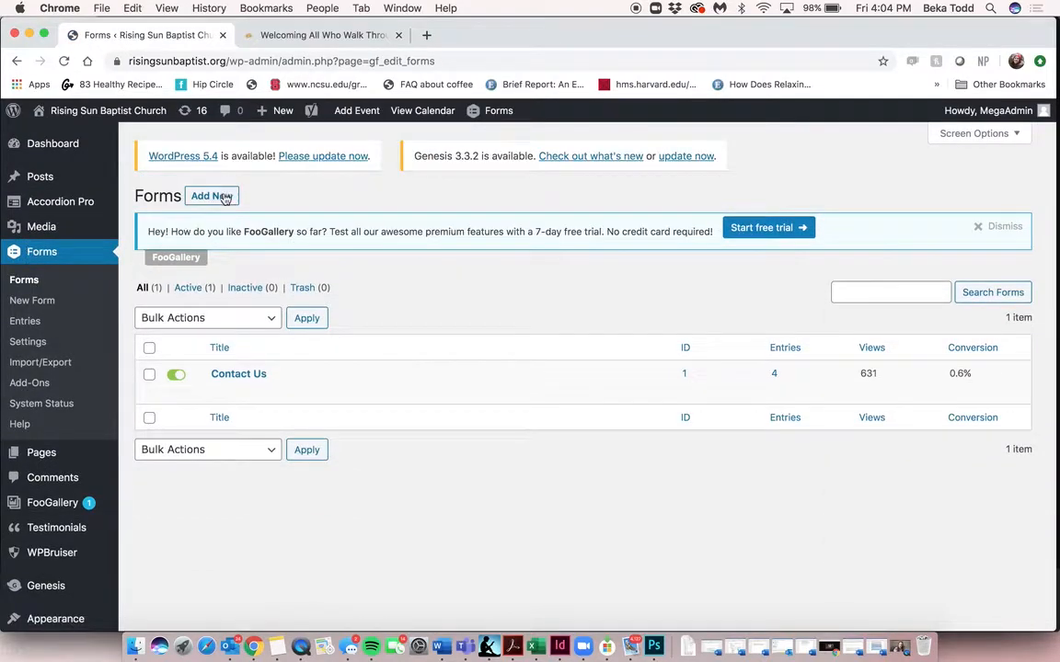
click(213, 197)
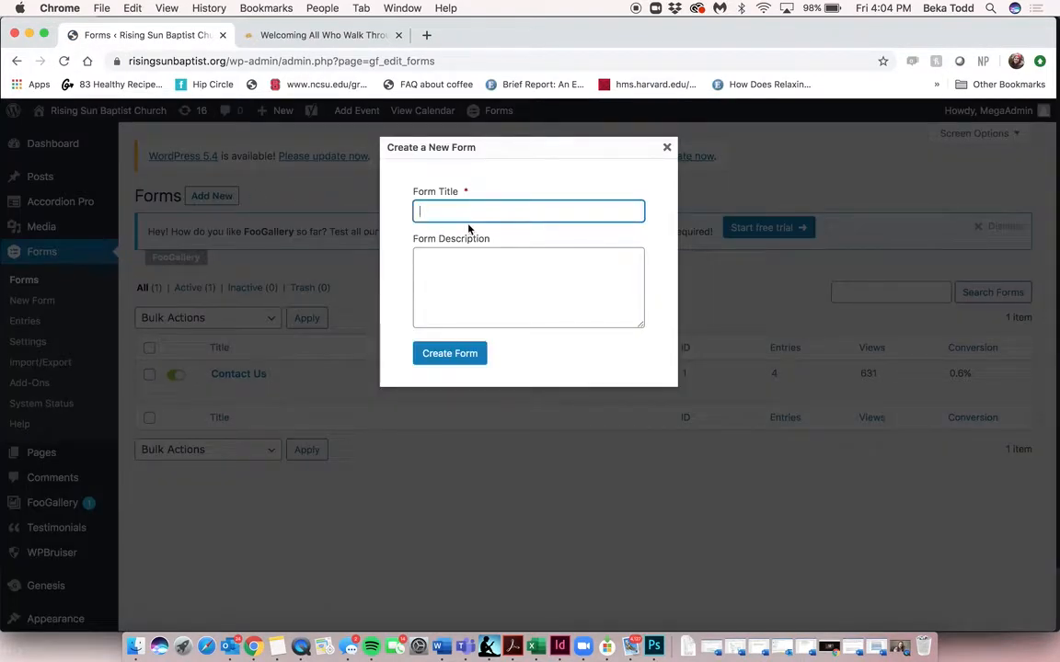
text(titel)
click(469, 355)
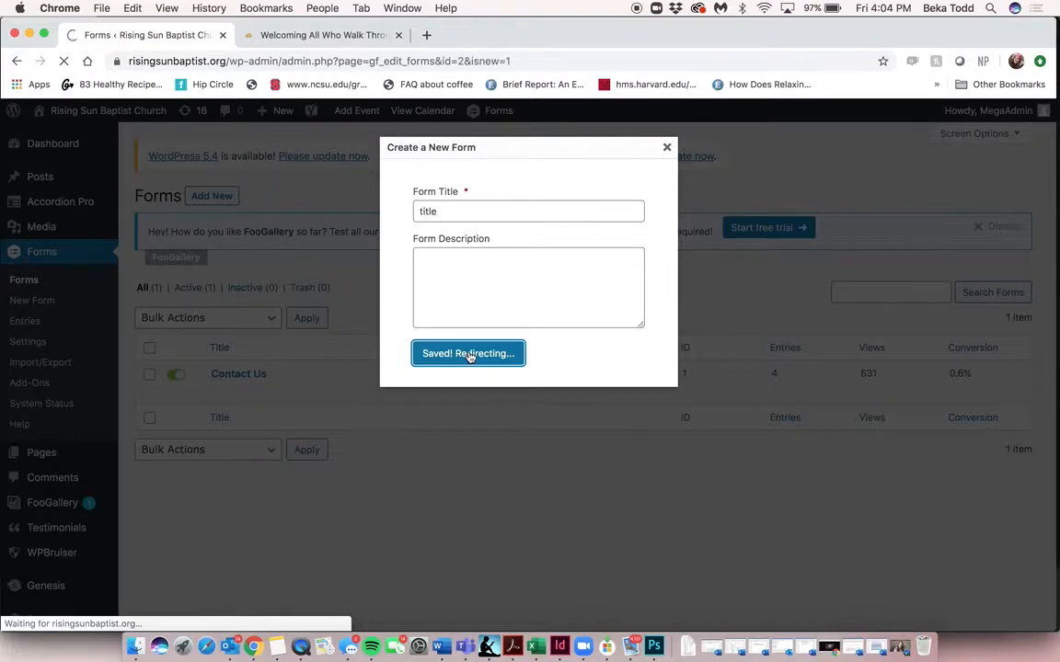
Step: Read through the new form's getting-started instructions, from selecting a field type to saving the form
scroll(414, 377, down, 5)
scroll(365, 405, down, 10)
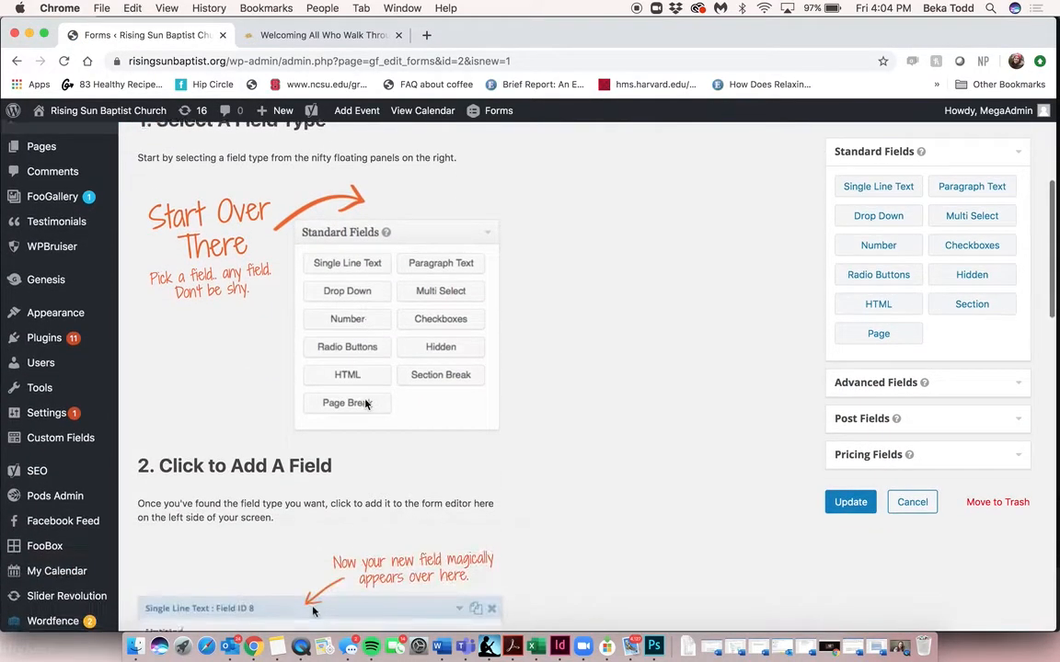
scroll(365, 405, down, 12)
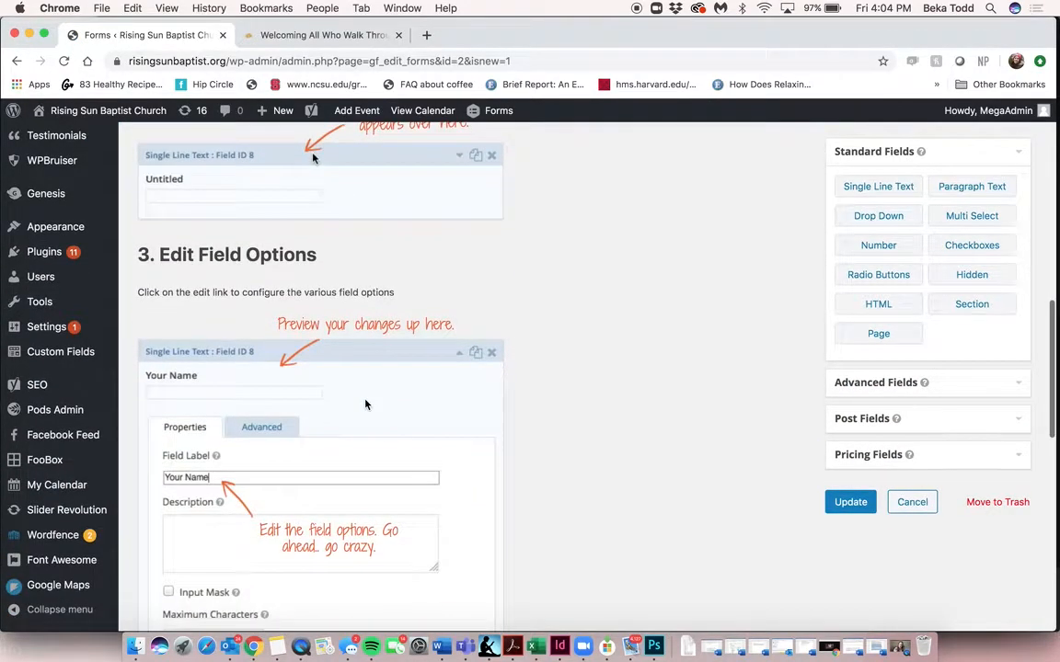
scroll(366, 404, down, 2)
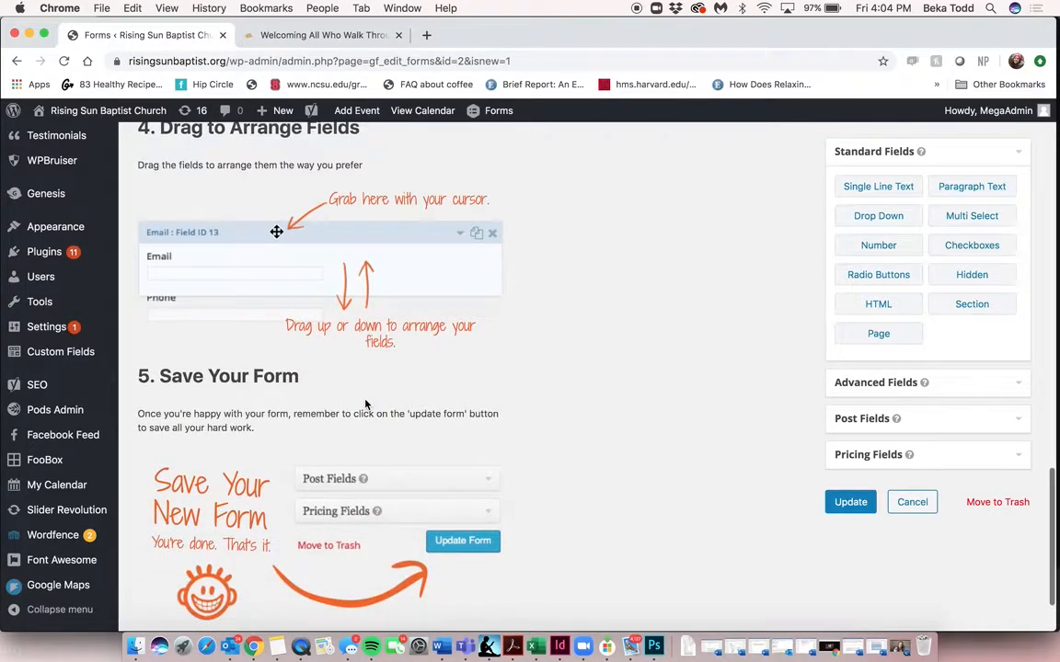
scroll(365, 405, up, 20)
scroll(365, 405, up, 2)
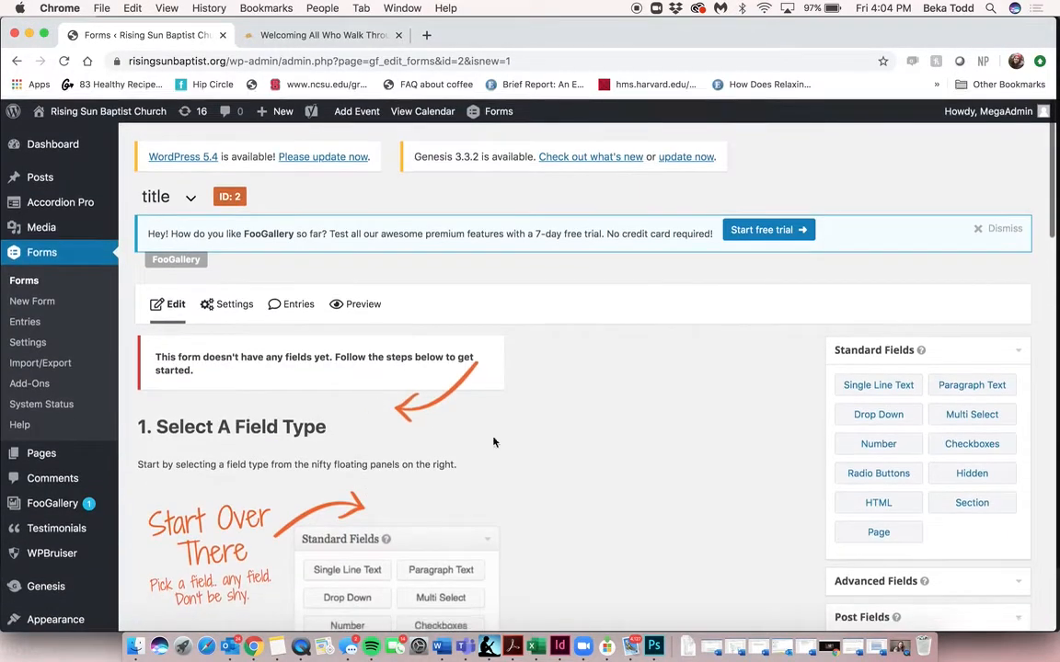
Step: Add a Single Line Text field to the new form, label it Name, and collapse its settings
click(895, 392)
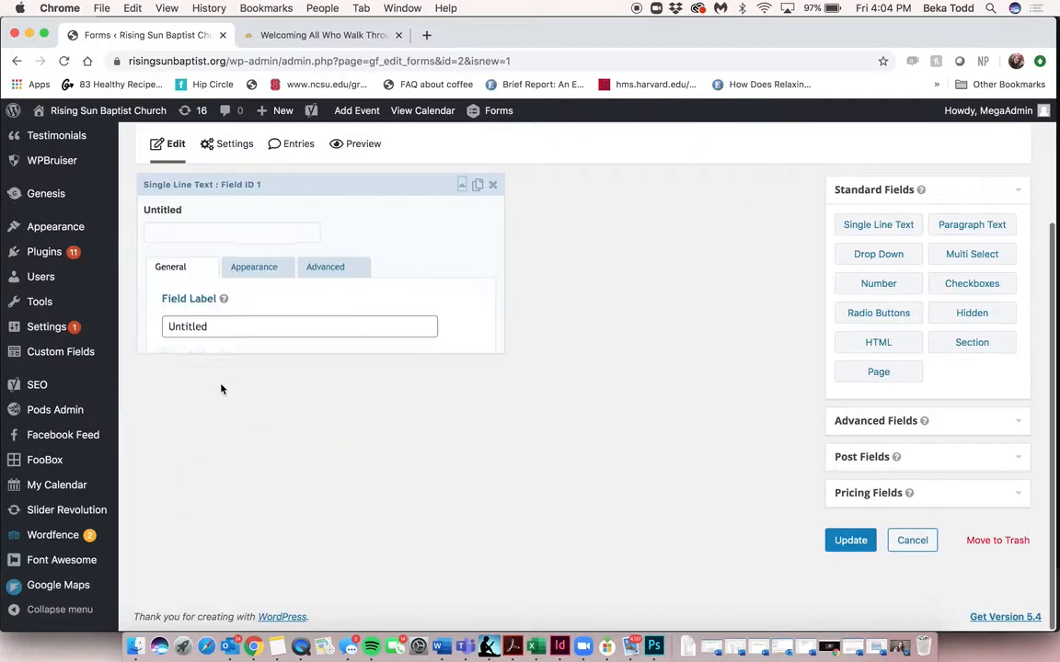
double_click(218, 329)
text(NAme)
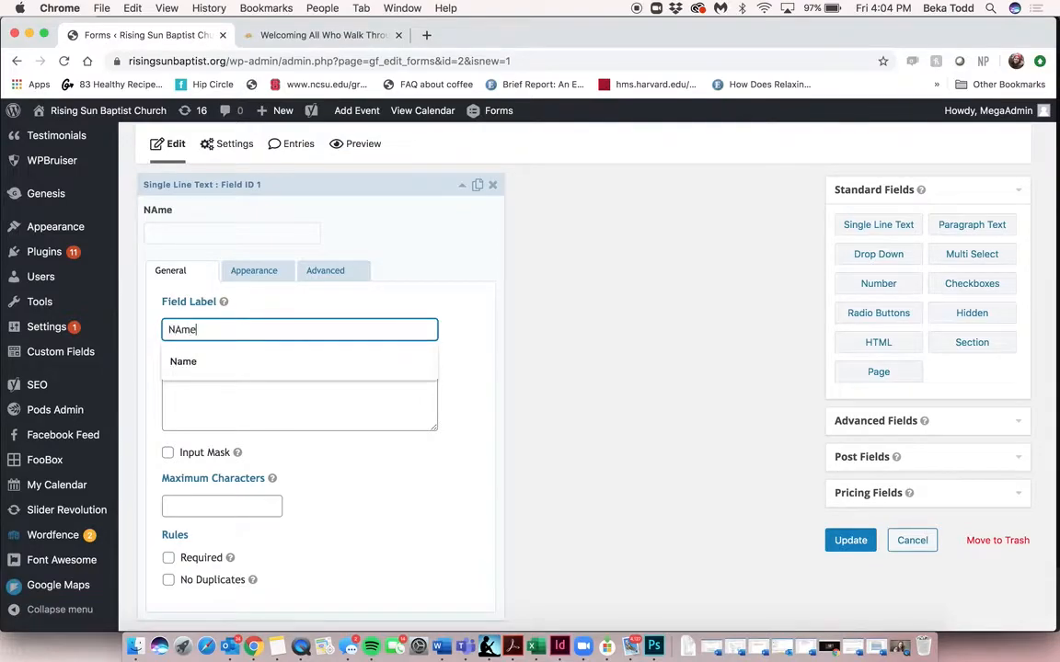
text(e)
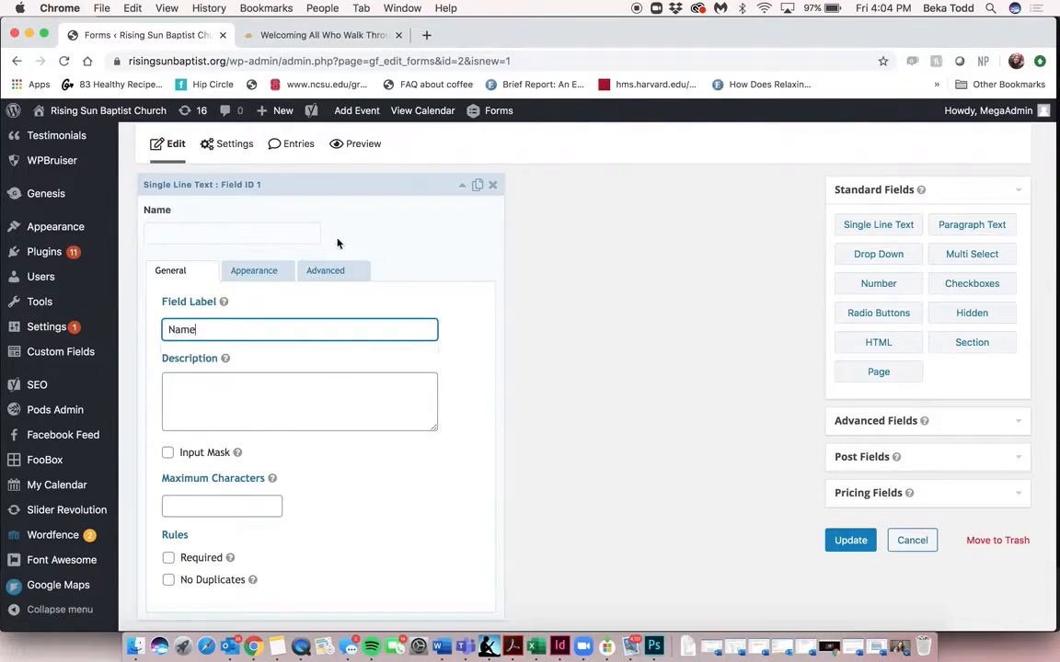
click(411, 188)
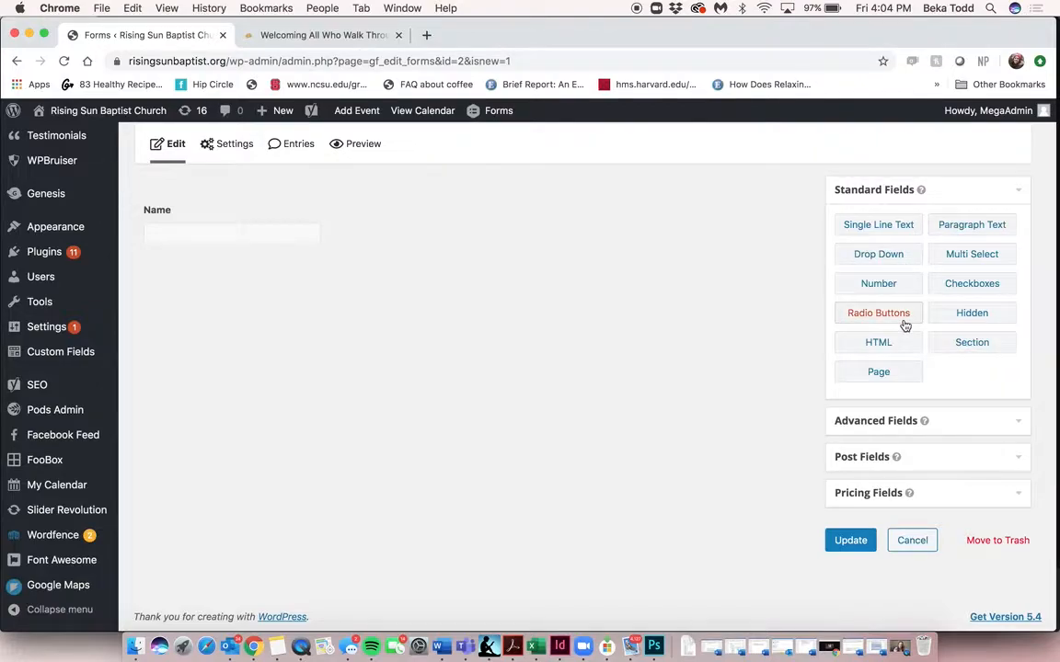
Step: Add the advanced Address, Phone and Email fields below Name, arranged in the order Email, Phone, Address
click(955, 420)
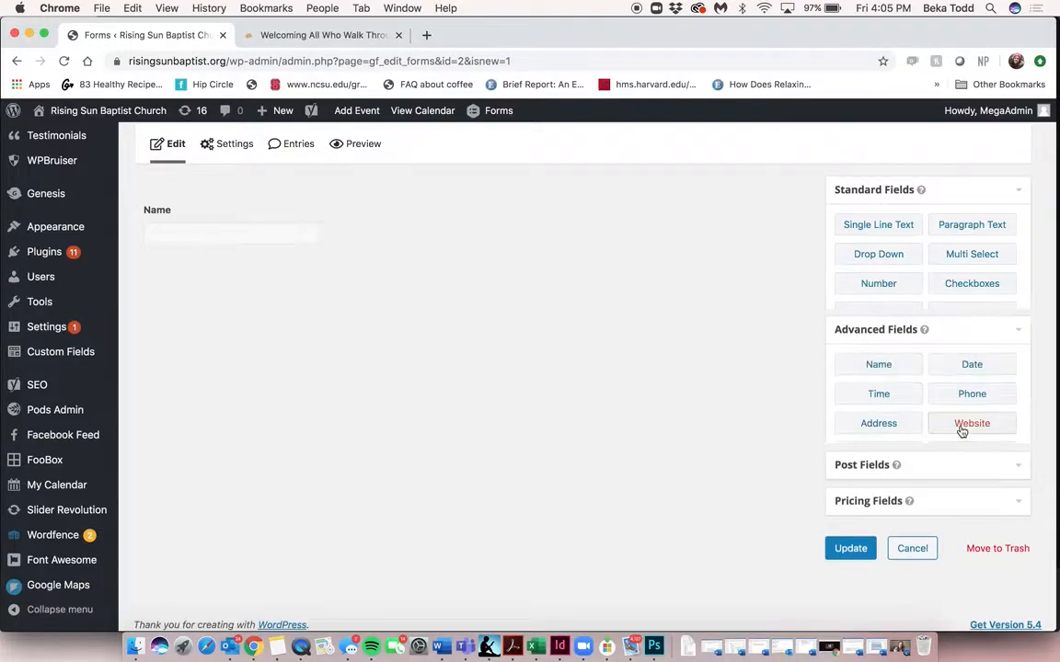
click(903, 321)
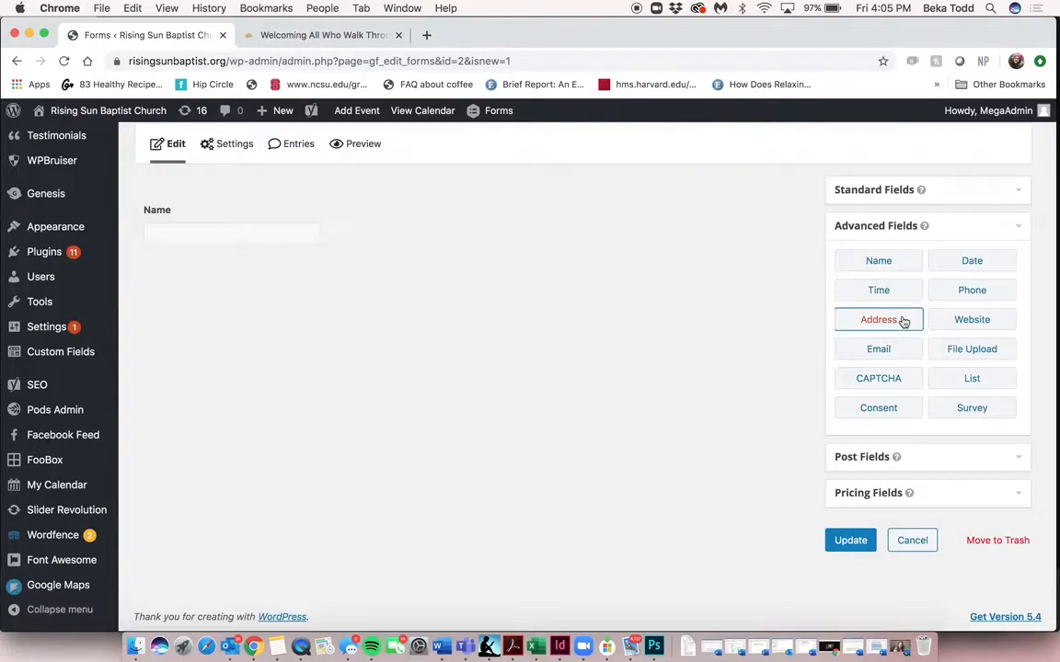
click(977, 296)
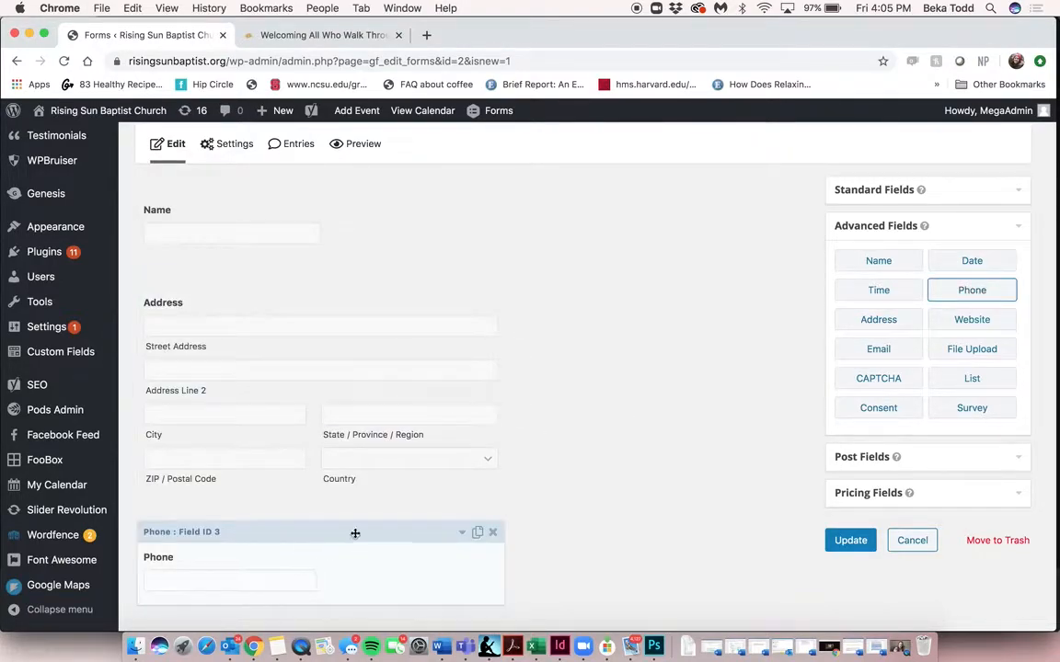
drag(355, 533, 346, 267)
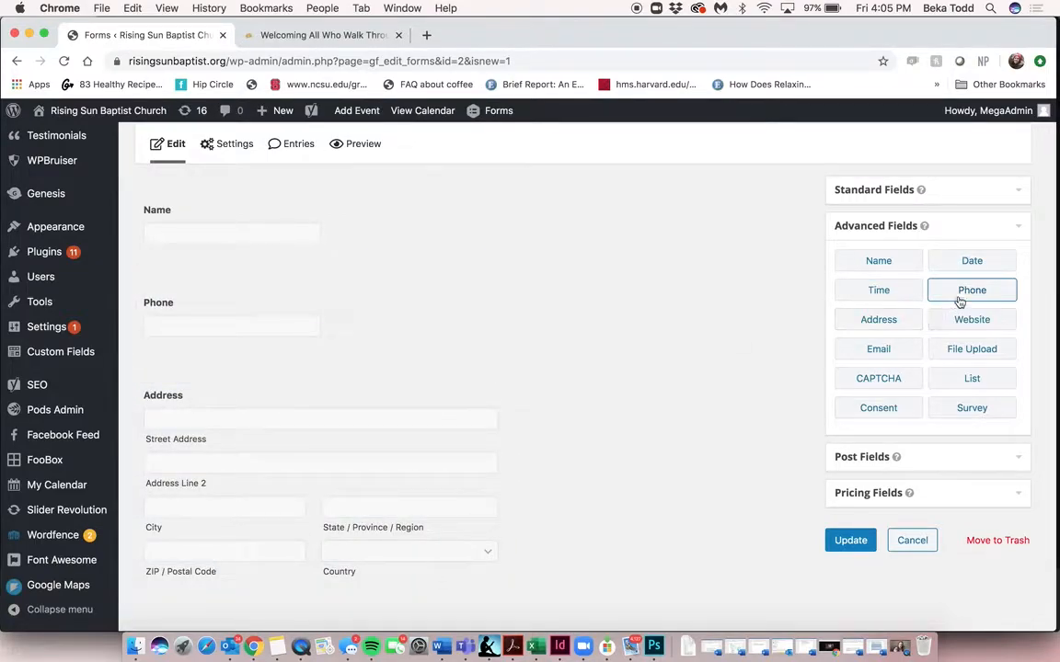
drag(899, 347, 326, 289)
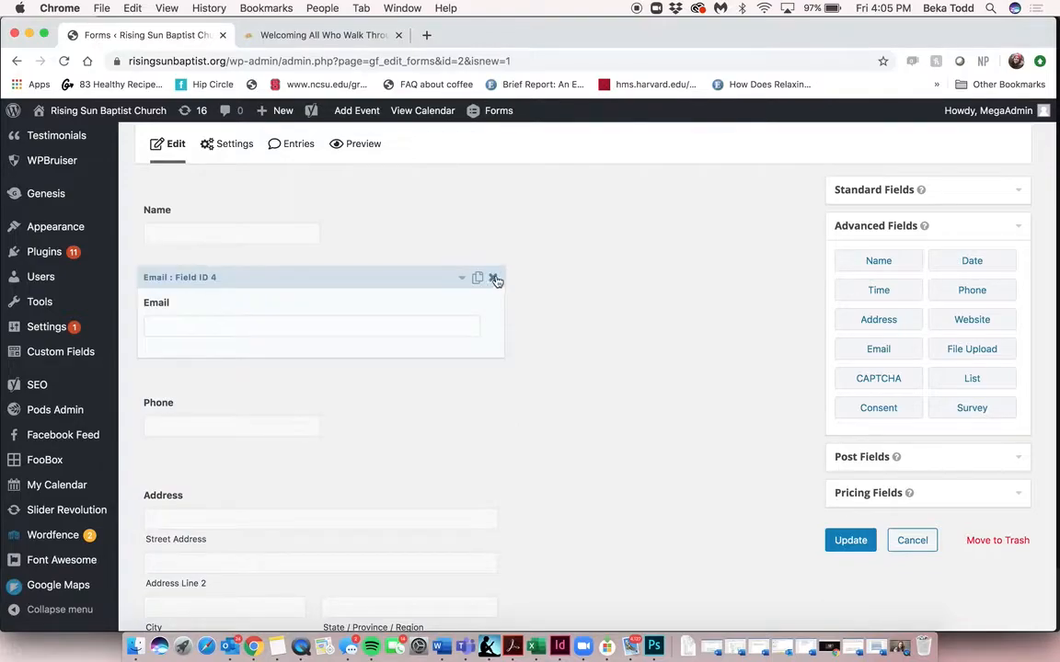
Step: Duplicate the Email field, delete the duplicate, and review the form's remaining fields
click(478, 277)
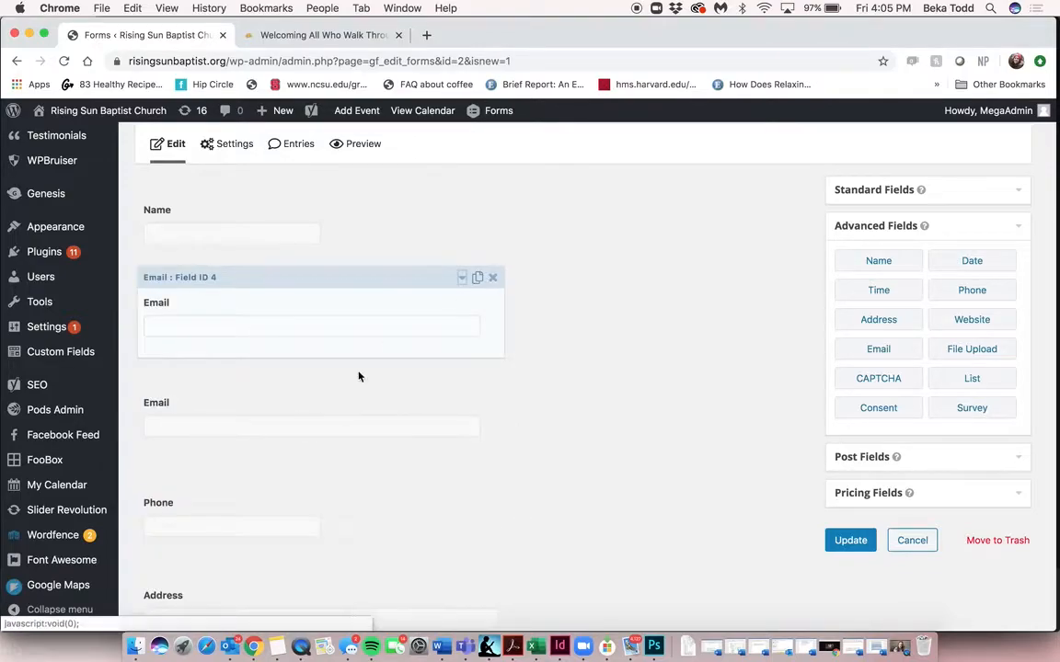
click(495, 379)
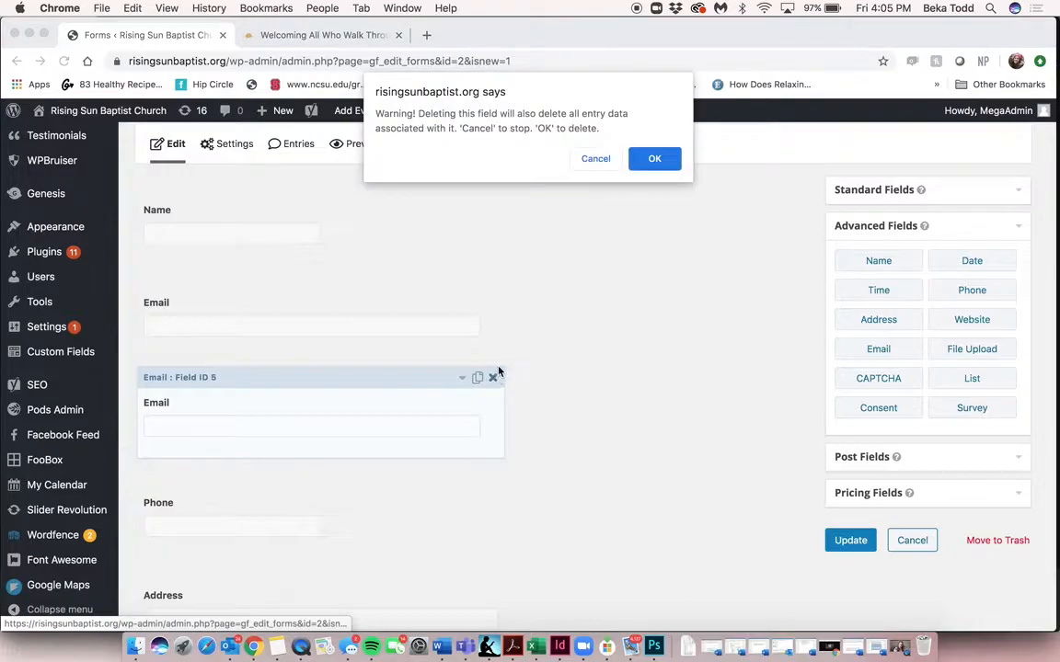
click(655, 158)
scroll(507, 381, down, 3)
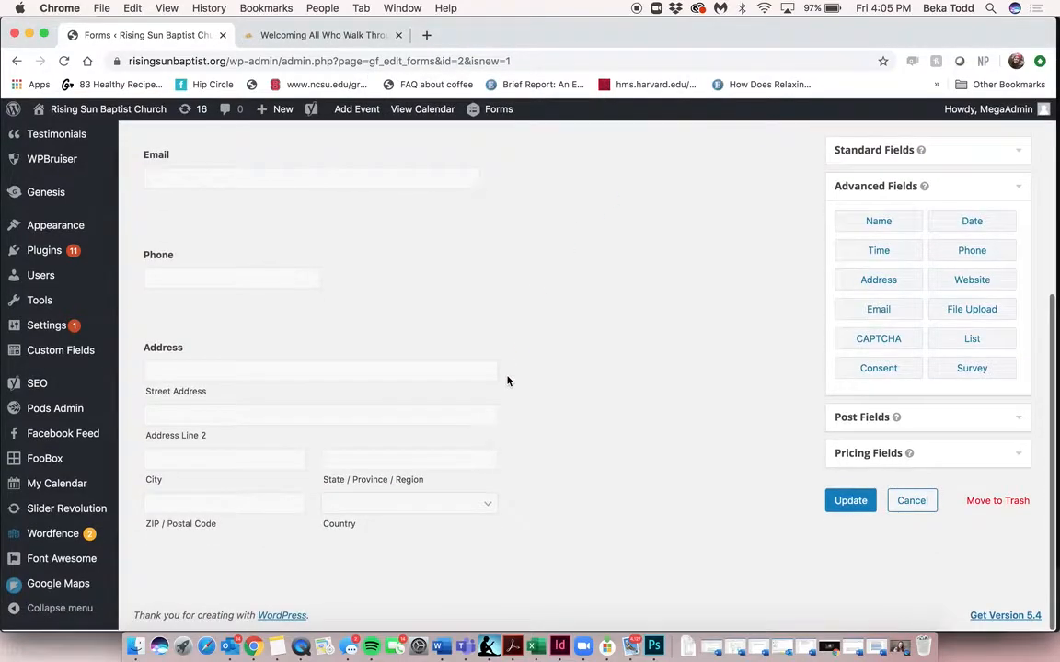
Step: Hide the Country part of the new form's Address field and save the form update
click(440, 438)
scroll(441, 437, down, 5)
scroll(440, 437, down, 3)
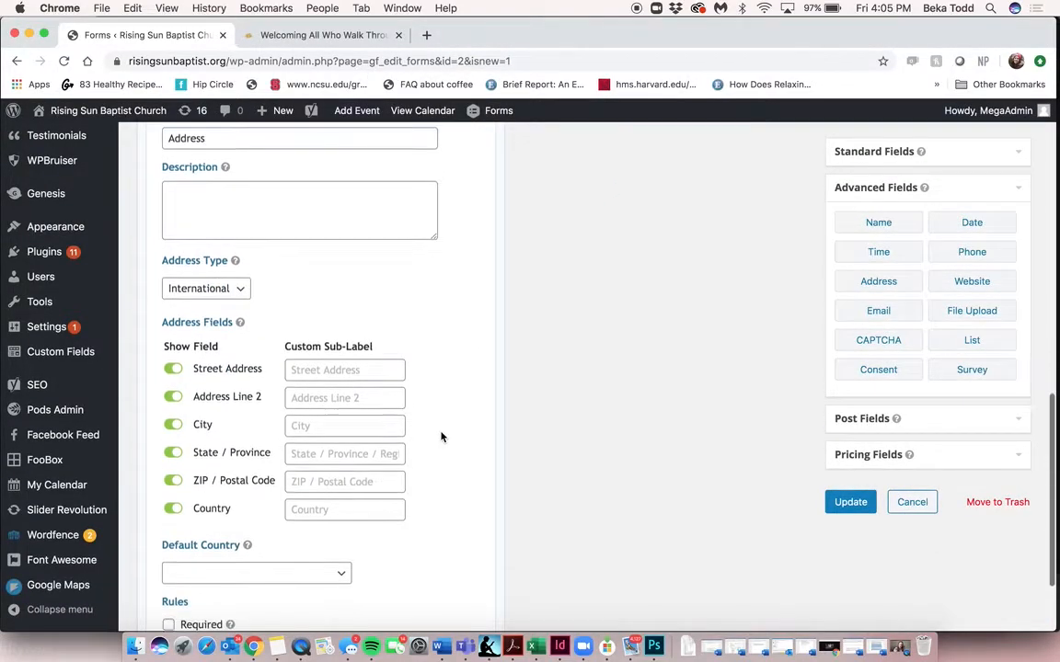
click(174, 509)
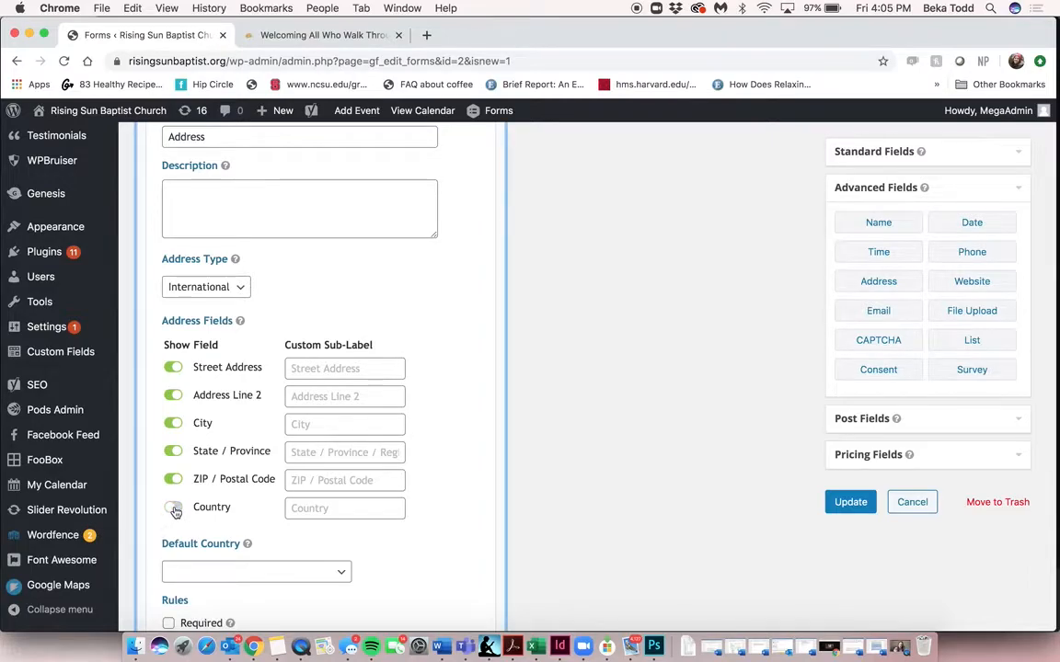
scroll(245, 375, up, 5)
scroll(497, 359, up, 5)
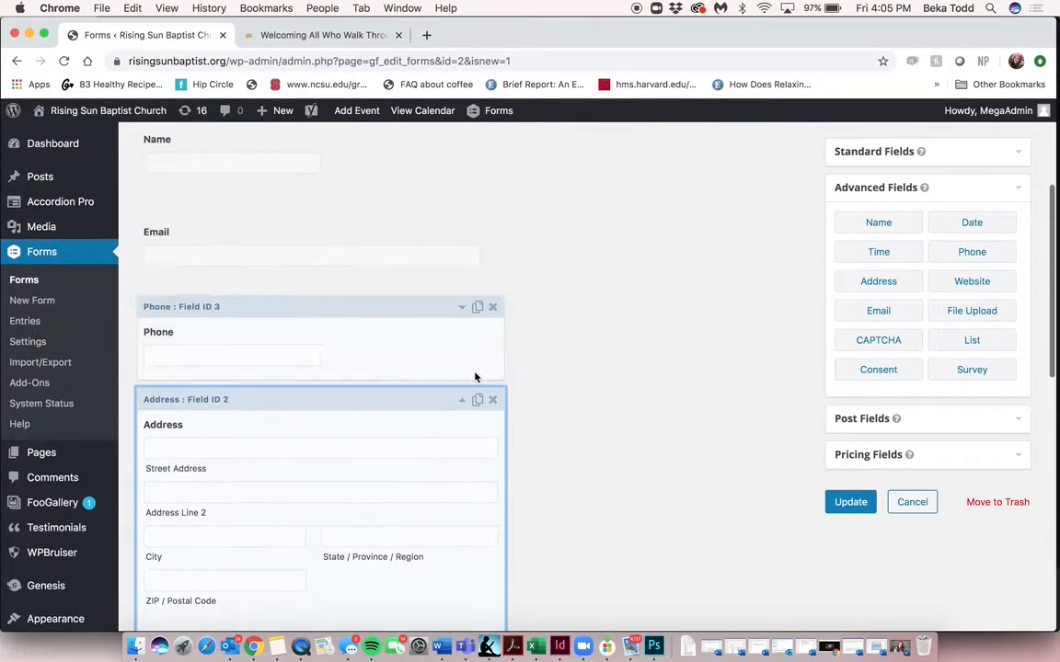
click(850, 501)
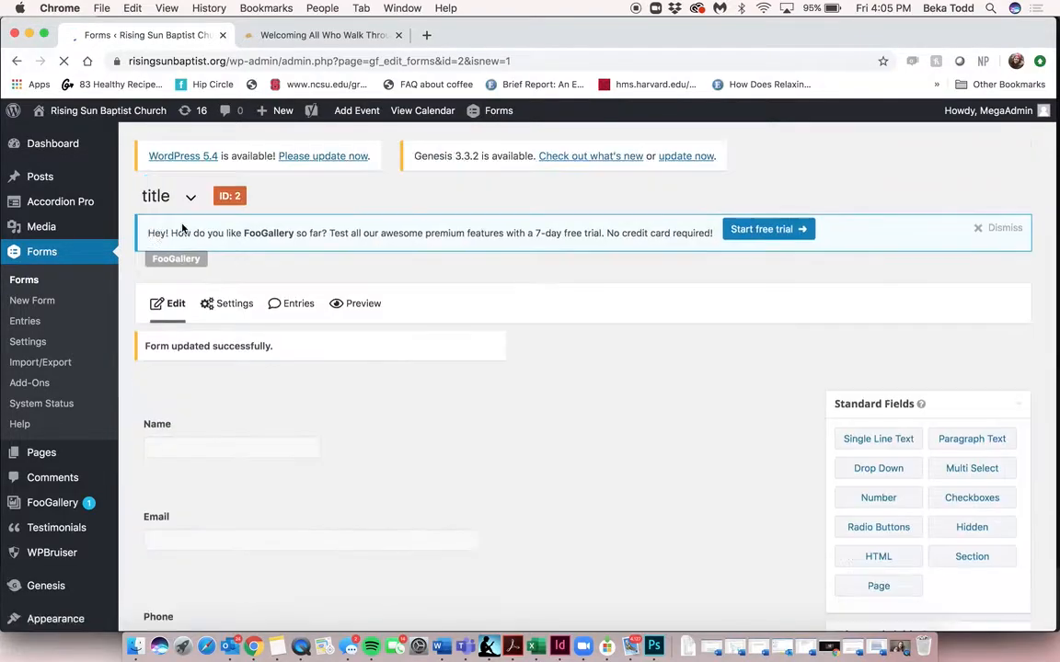
Step: Preview the saved form and compare its layout with the contact form on the live site
click(355, 303)
scroll(421, 236, down, 2)
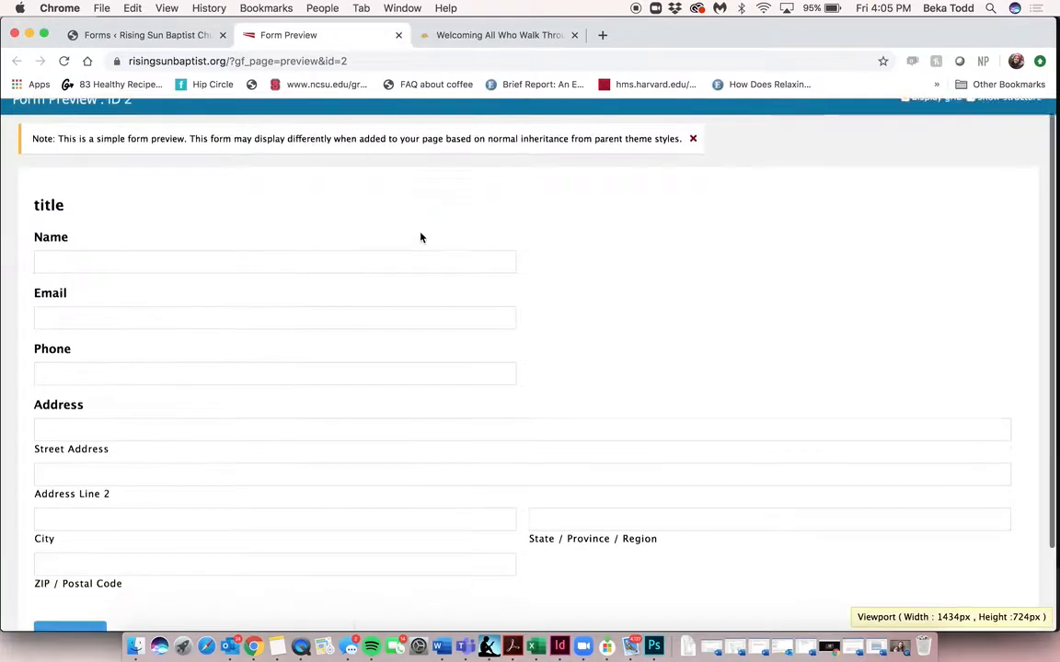
click(472, 36)
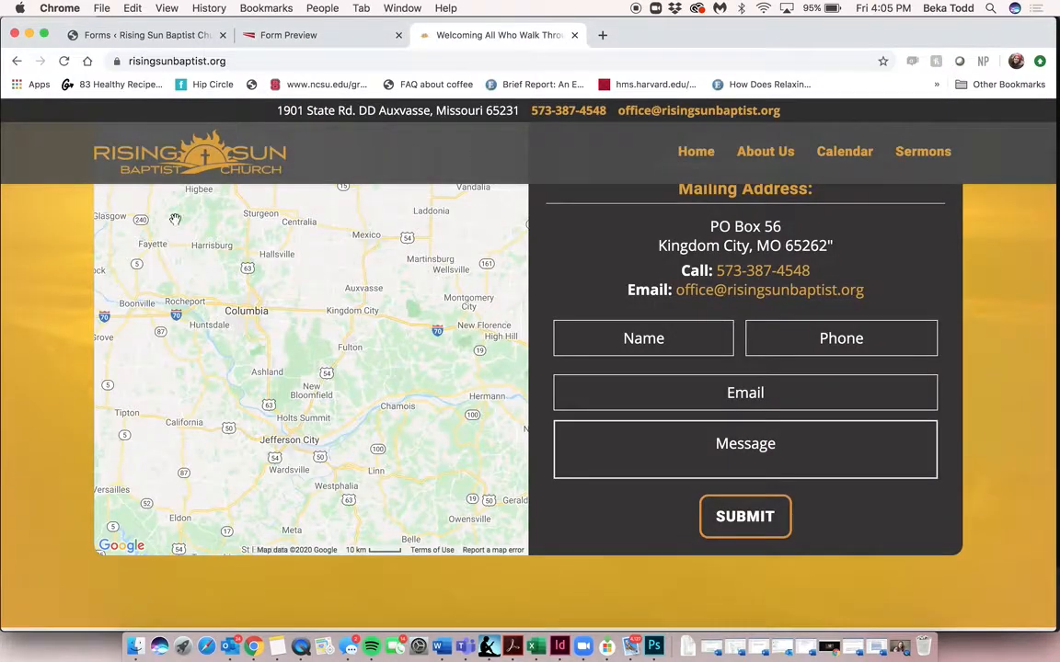
click(302, 38)
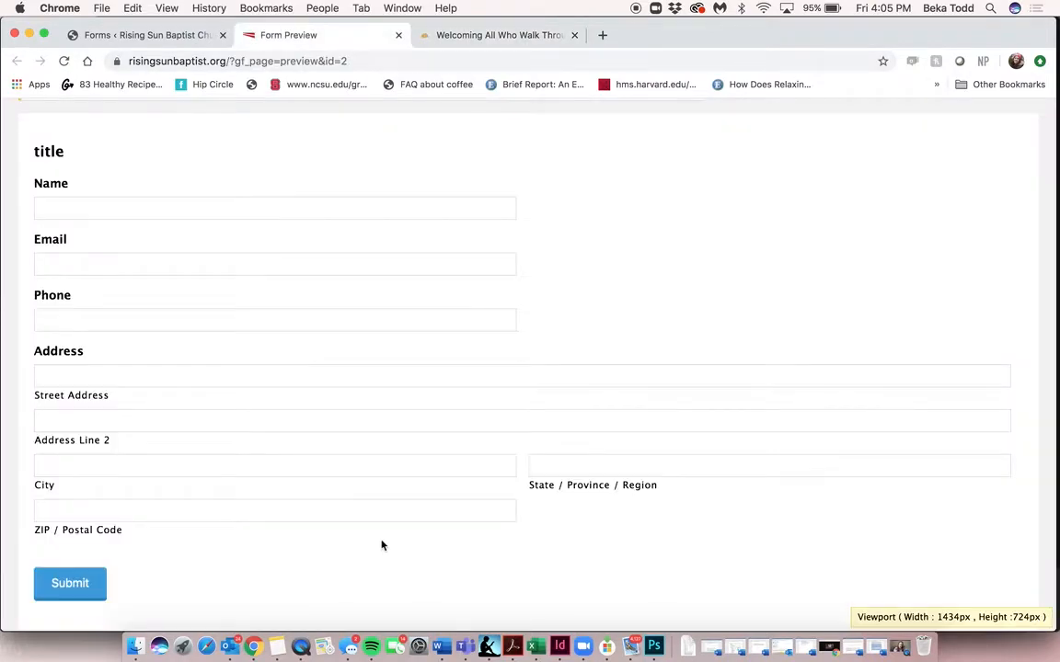
scroll(273, 268, up, 2)
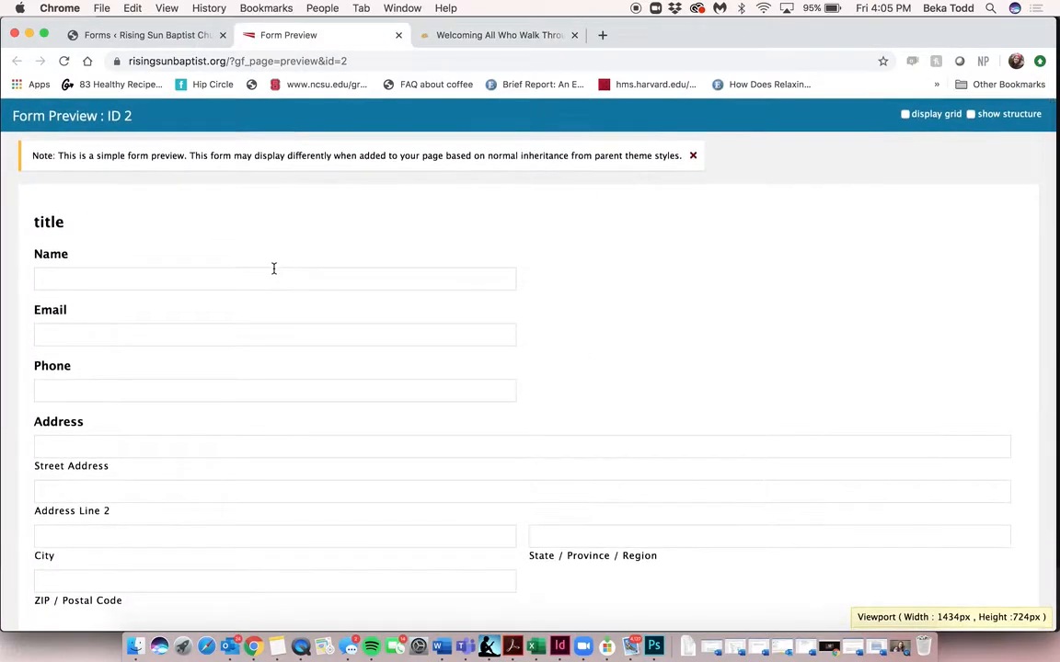
Step: Open the Admin Notification in the "title" form's notification settings and check the Send to Email value
click(144, 34)
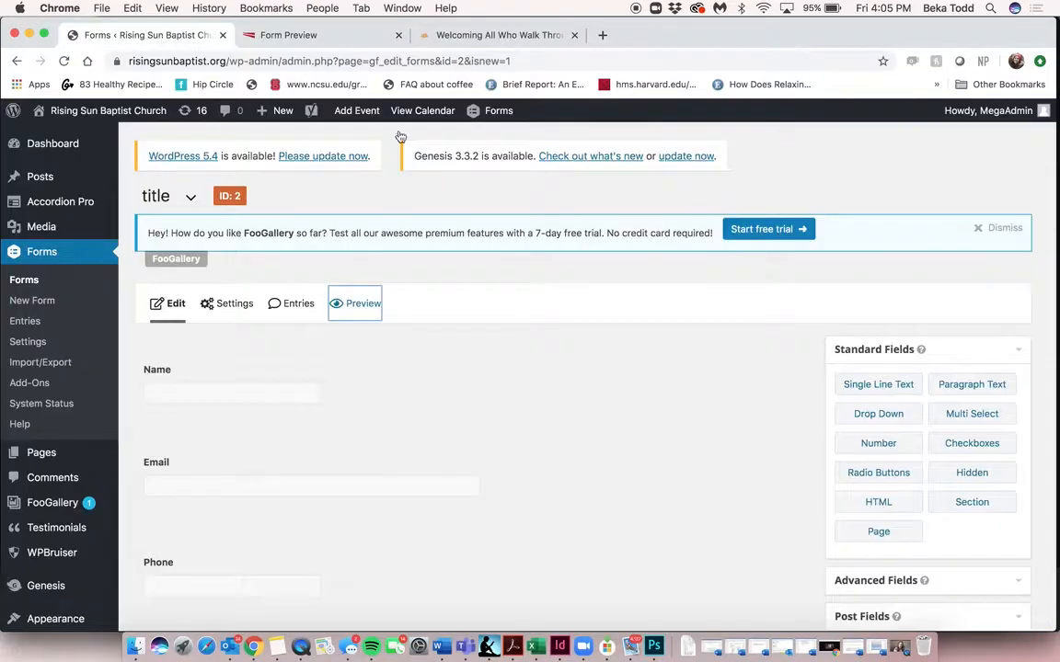
click(26, 280)
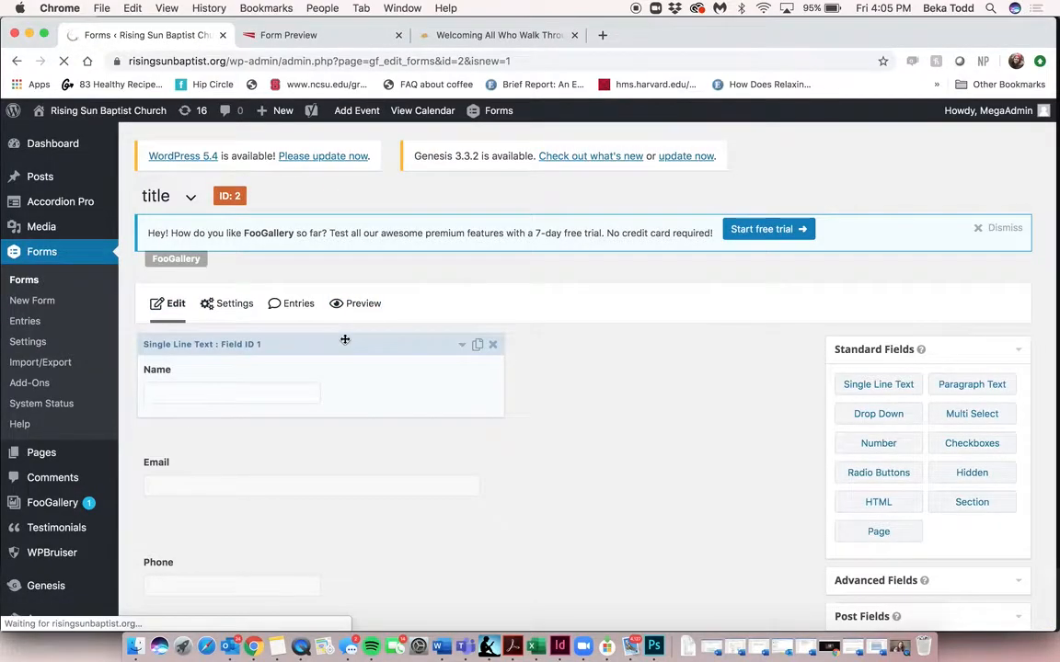
mouse_move(251, 434)
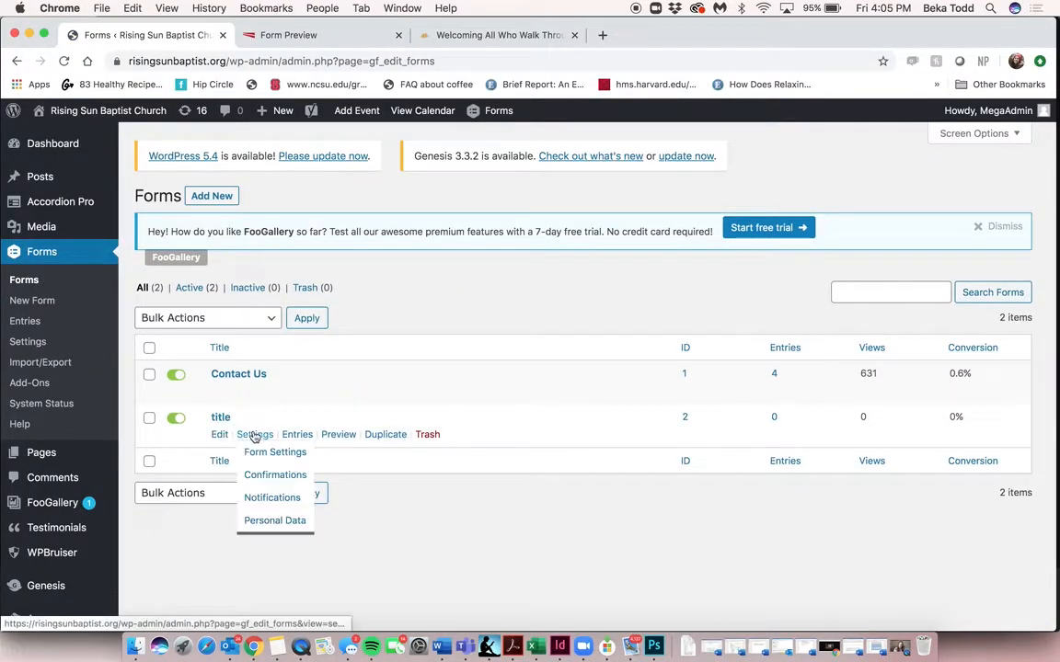
click(274, 497)
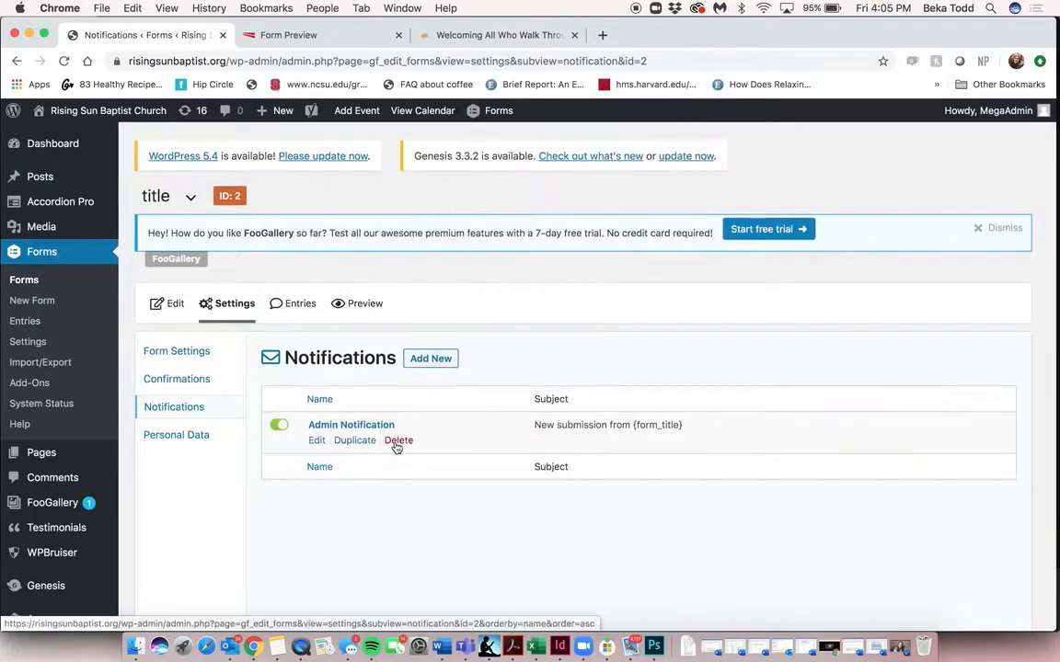
click(381, 424)
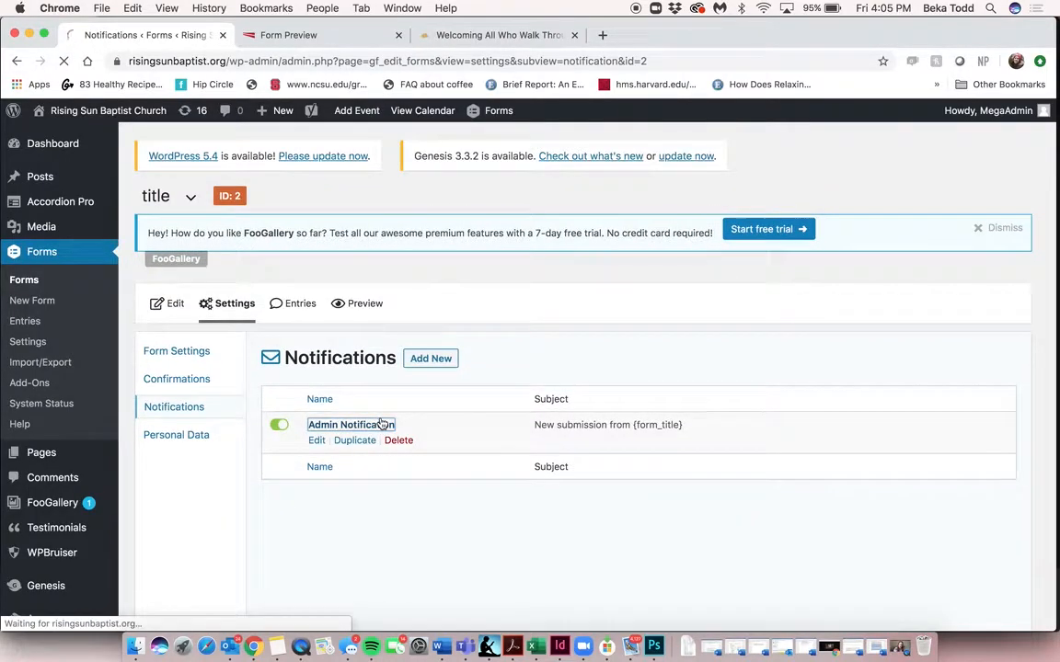
click(512, 474)
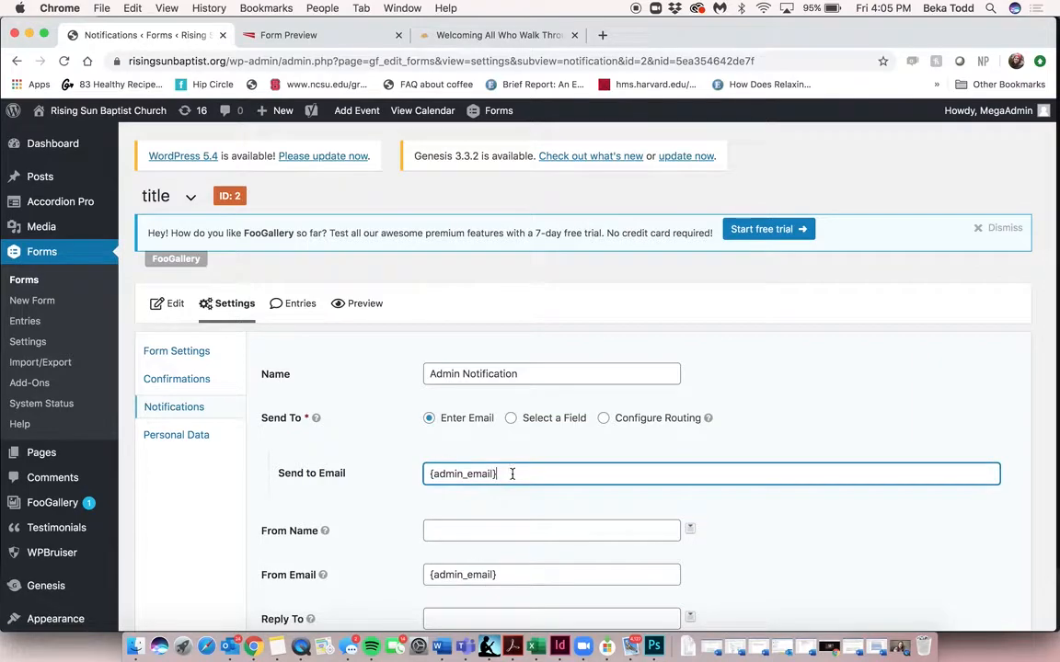
triple_click(513, 473)
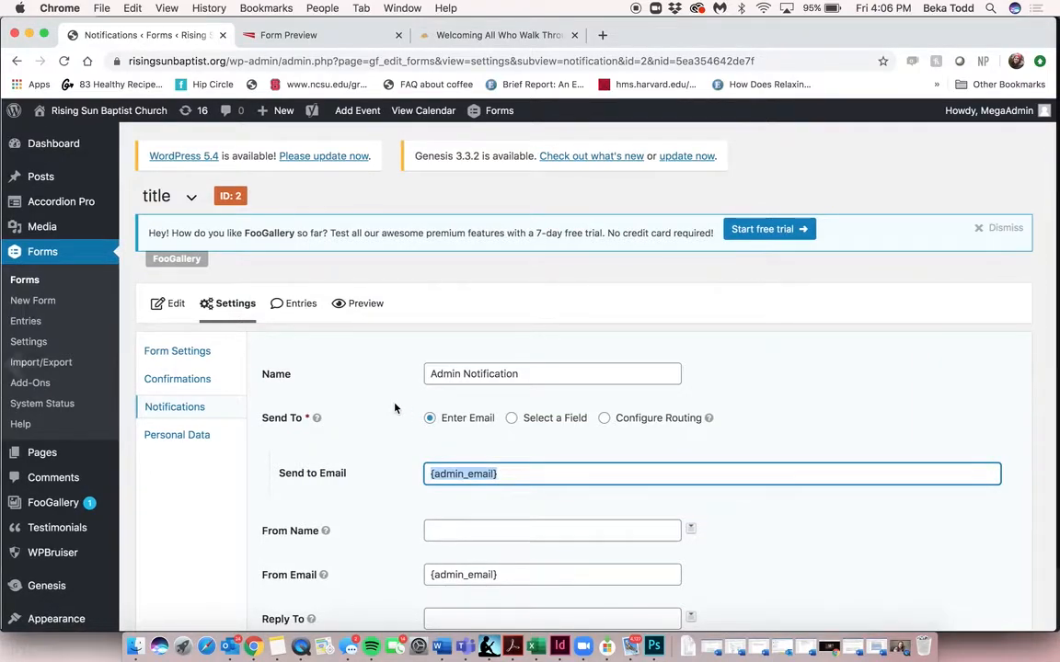
scroll(394, 408, left, 5)
mouse_move(373, 420)
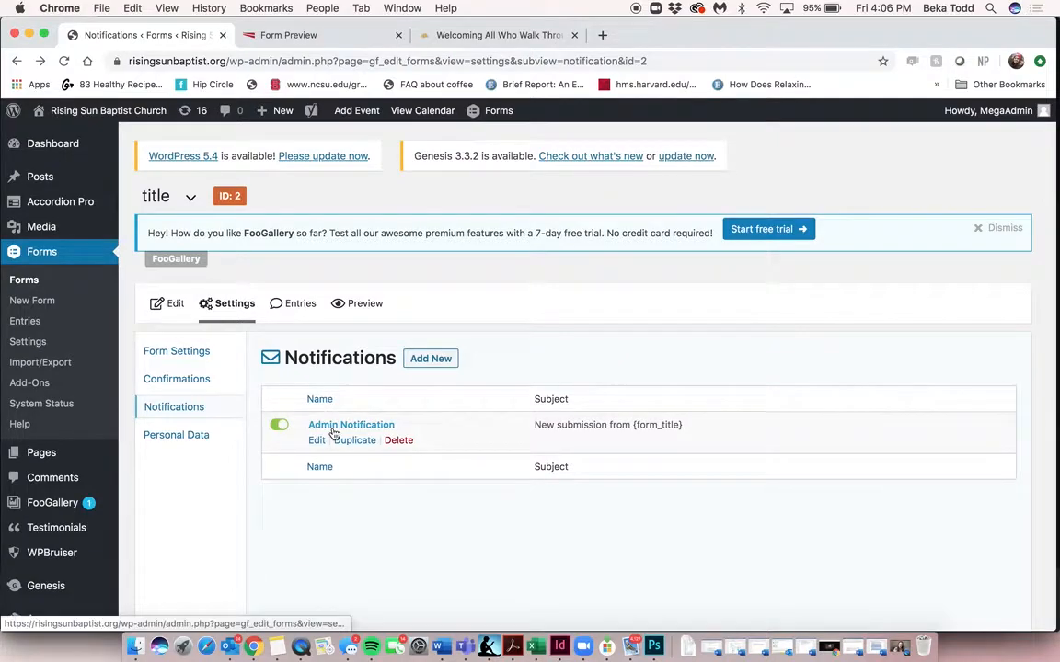
Step: Return to the forms list and move the "title" form to the trash
click(31, 278)
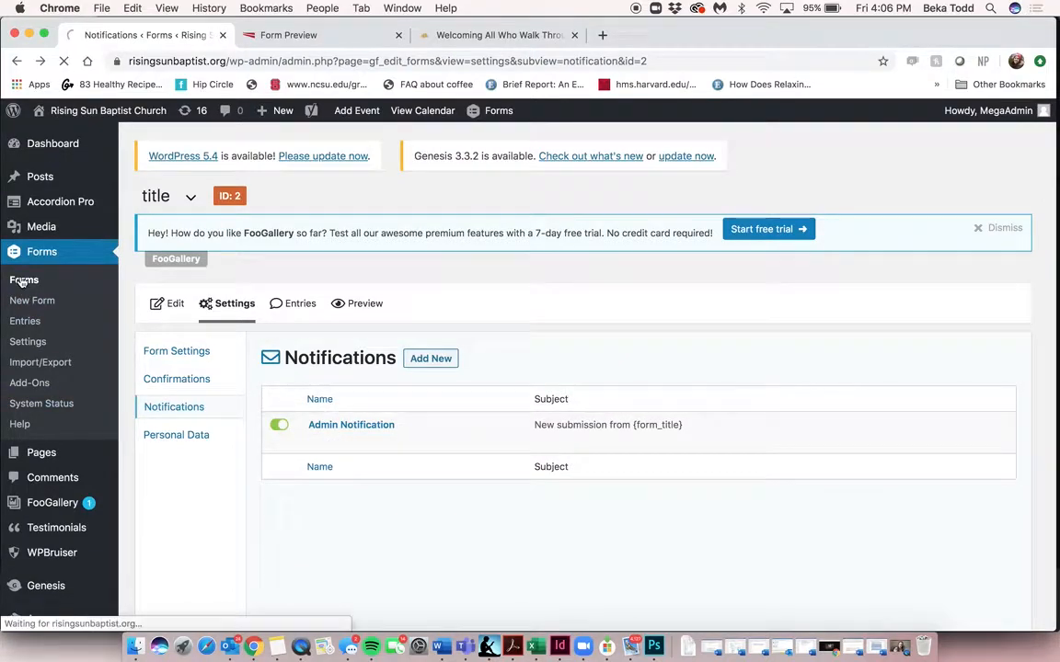
mouse_move(564, 419)
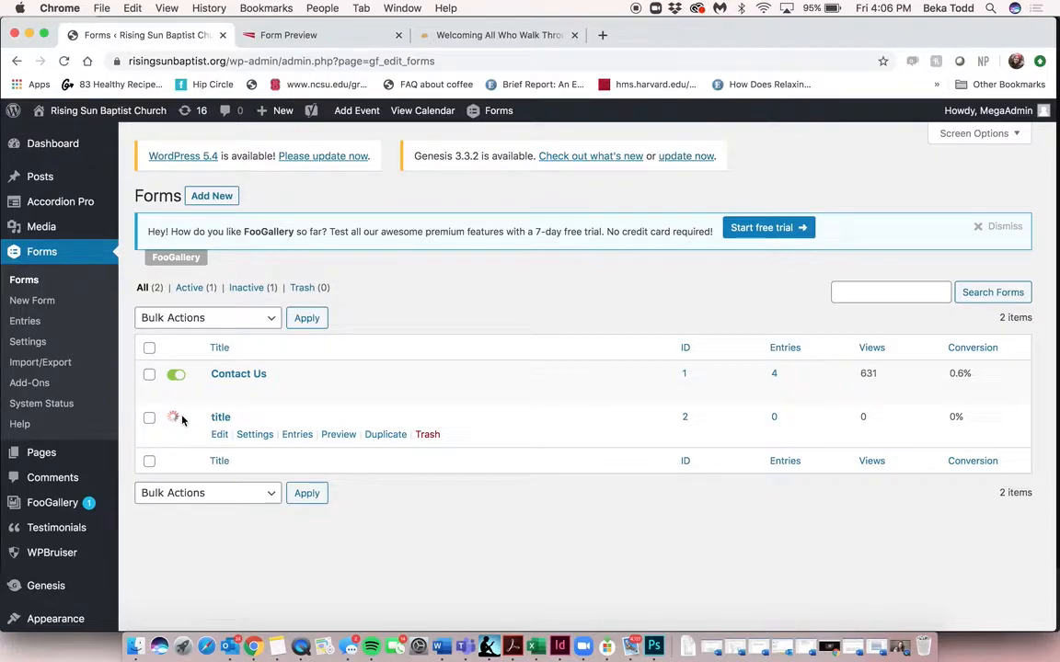
click(427, 436)
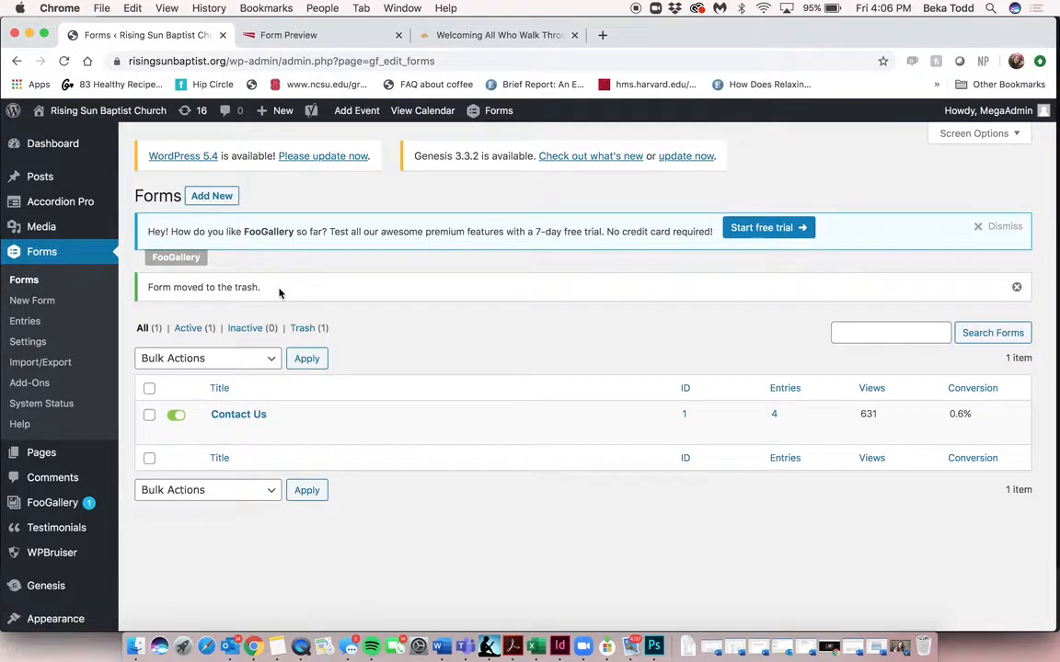
Step: Open the site's list of all pages and review the page titles from Calendar to Home
scroll(388, 318, down, 5)
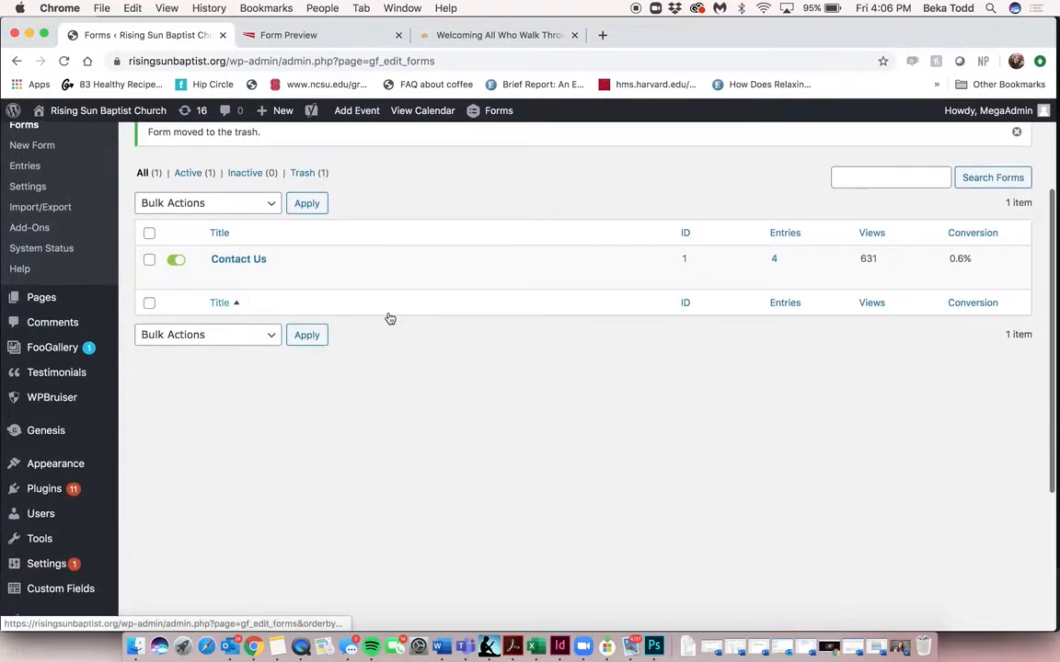
click(48, 256)
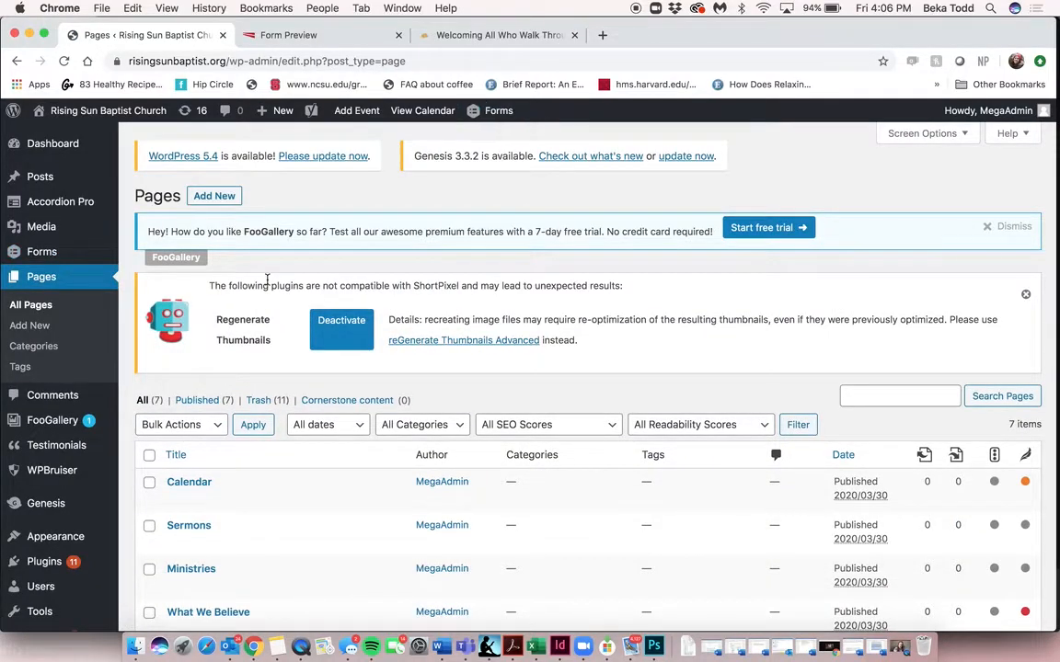
scroll(267, 278, down, 1)
scroll(267, 278, down, 5)
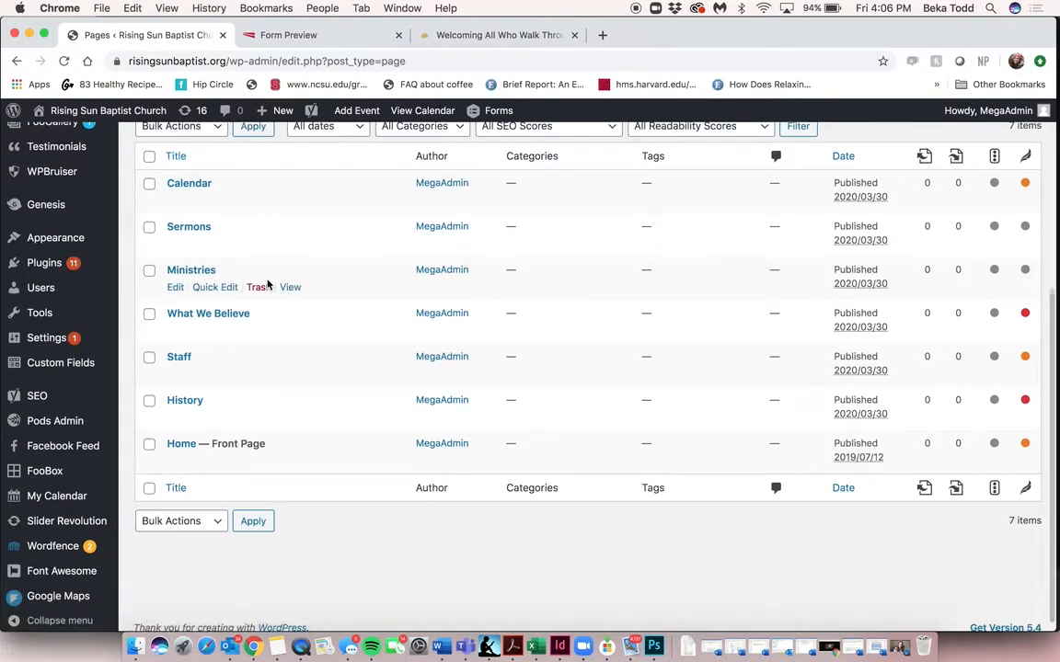
scroll(219, 357, up, 3)
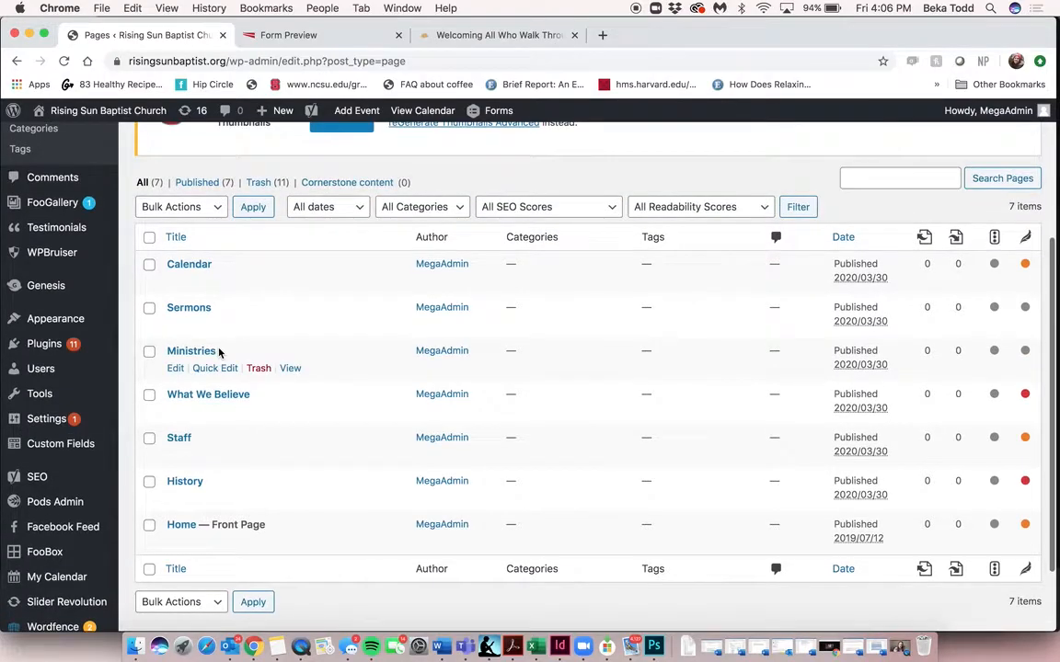
Step: Close the form preview and look over the live homepage down to its contact form and footer
click(399, 35)
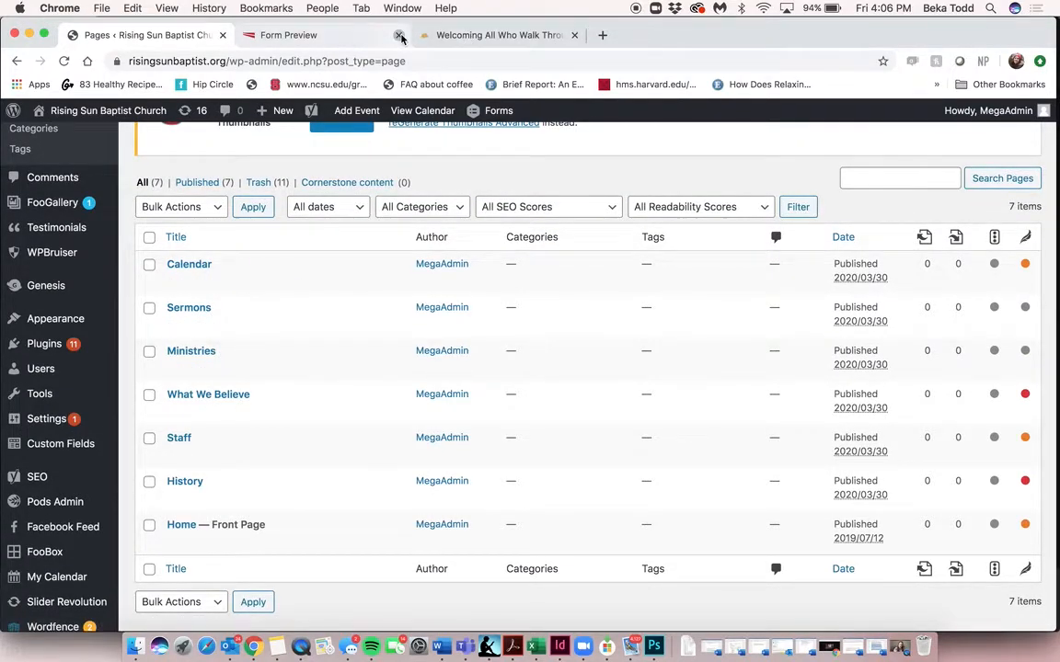
click(387, 35)
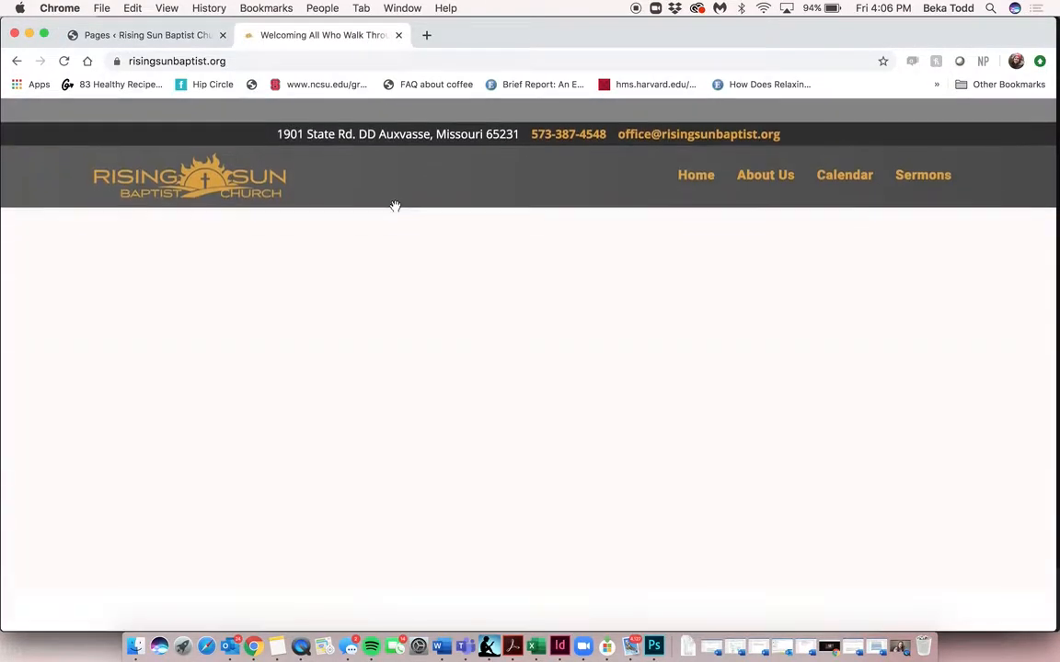
scroll(516, 228, down, 15)
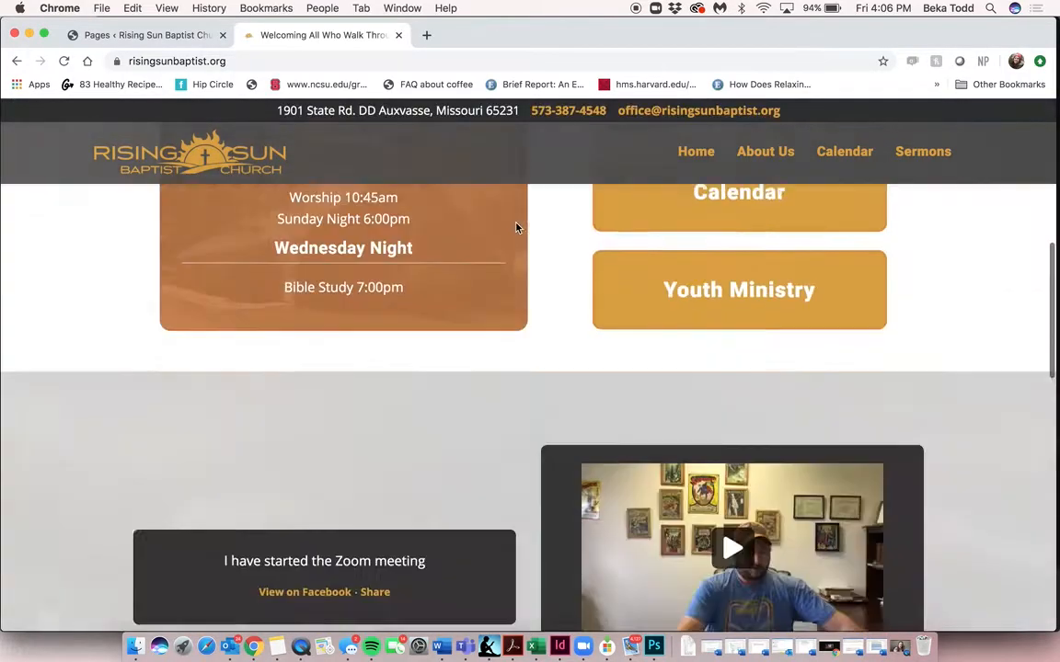
scroll(516, 228, down, 5)
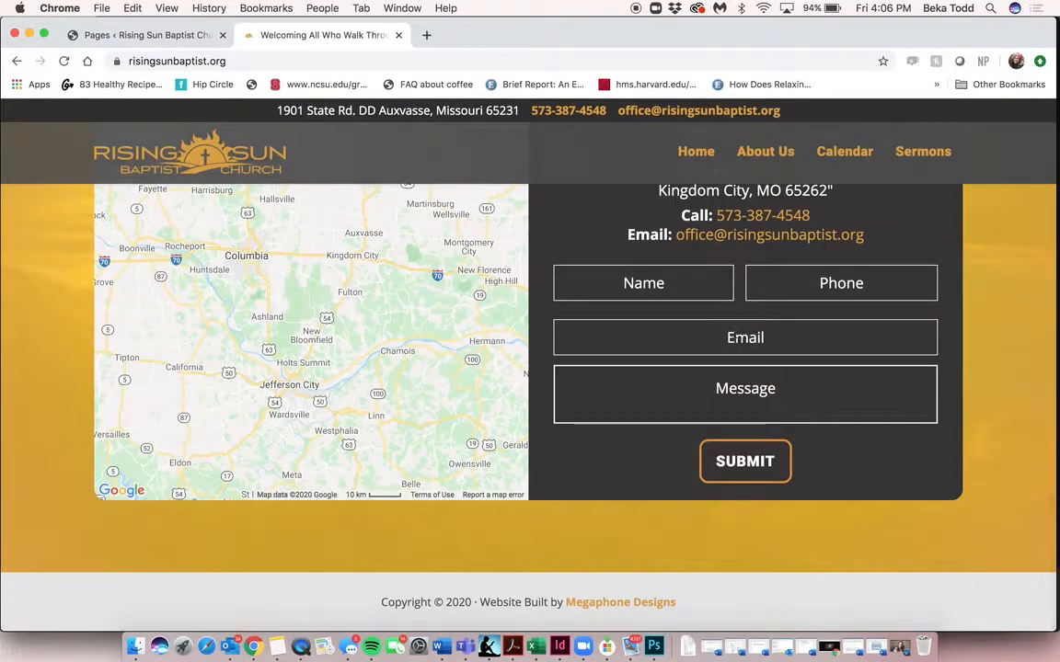
scroll(735, 339, up, 10)
scroll(736, 338, up, 10)
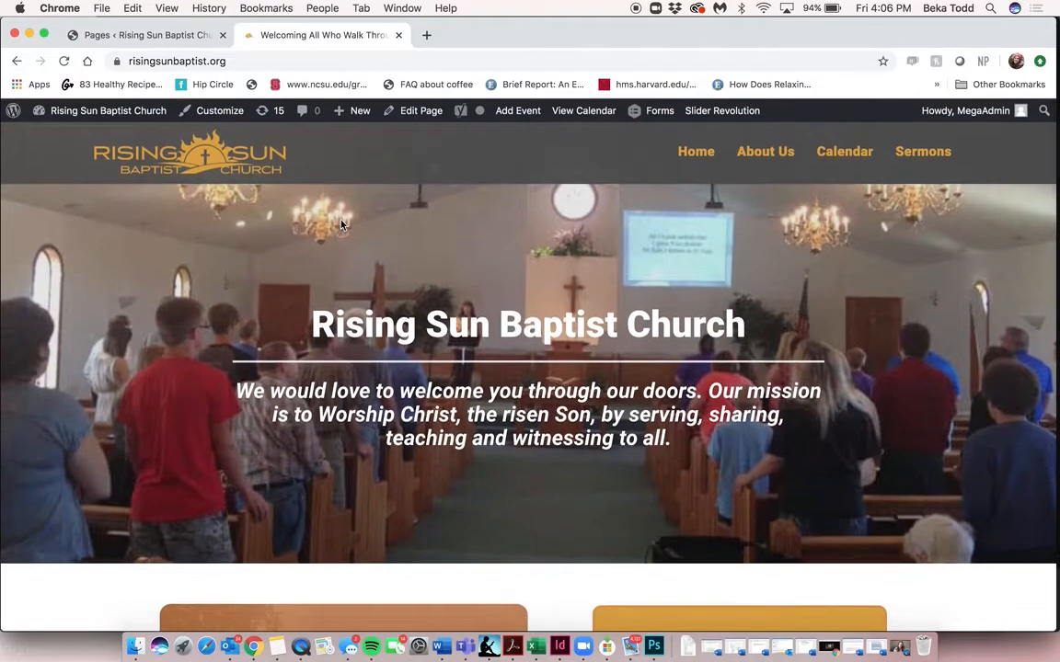
Step: Open the Home front page for editing and compare it with the banner on the live homepage
click(159, 34)
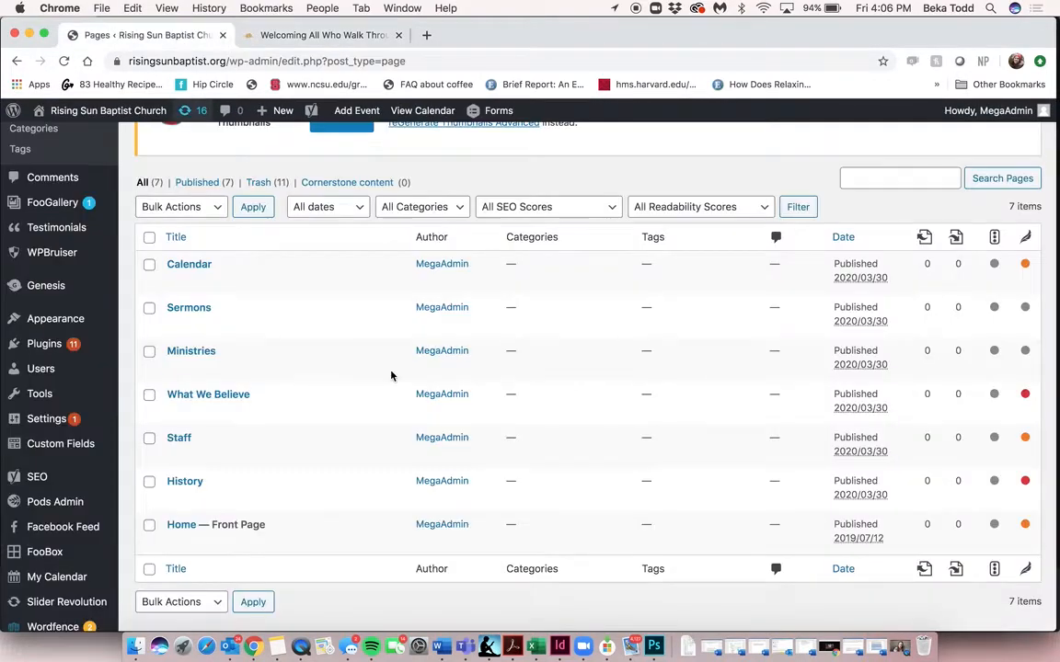
click(179, 525)
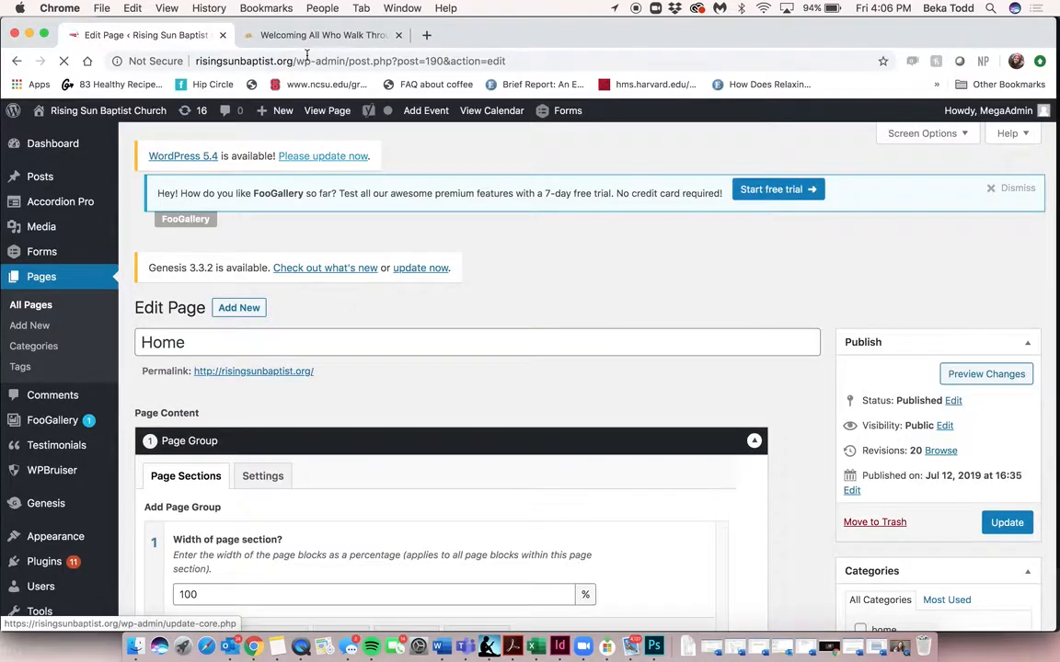
click(275, 36)
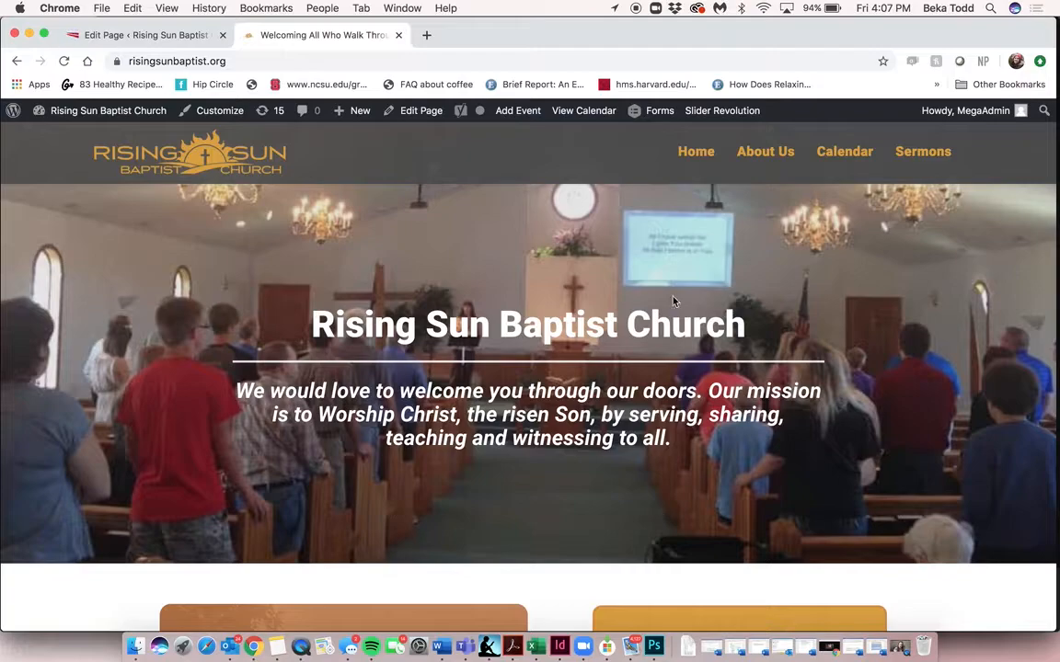
click(160, 37)
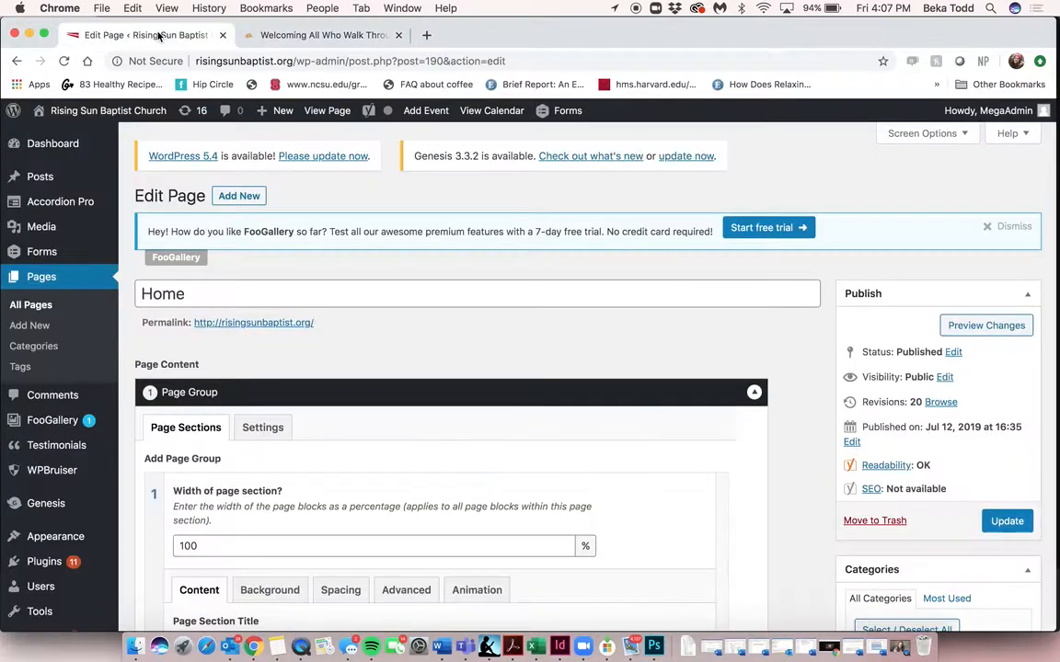
Step: Examine the first page group's section content and select its rev_slider shortcode with the alias "home"
scroll(351, 346, down, 10)
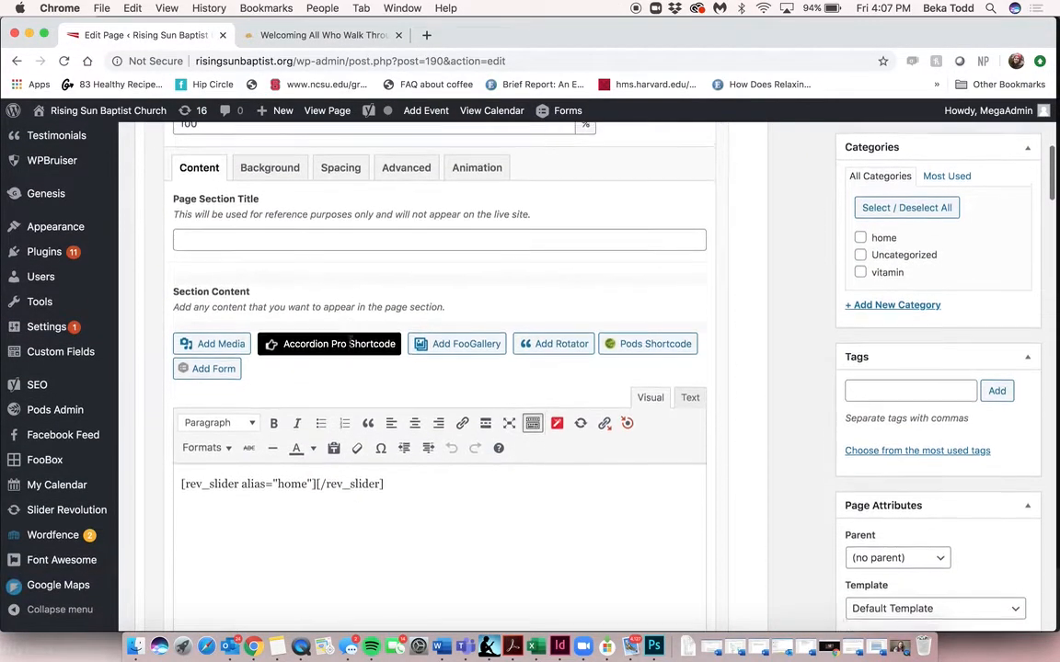
triple_click(419, 423)
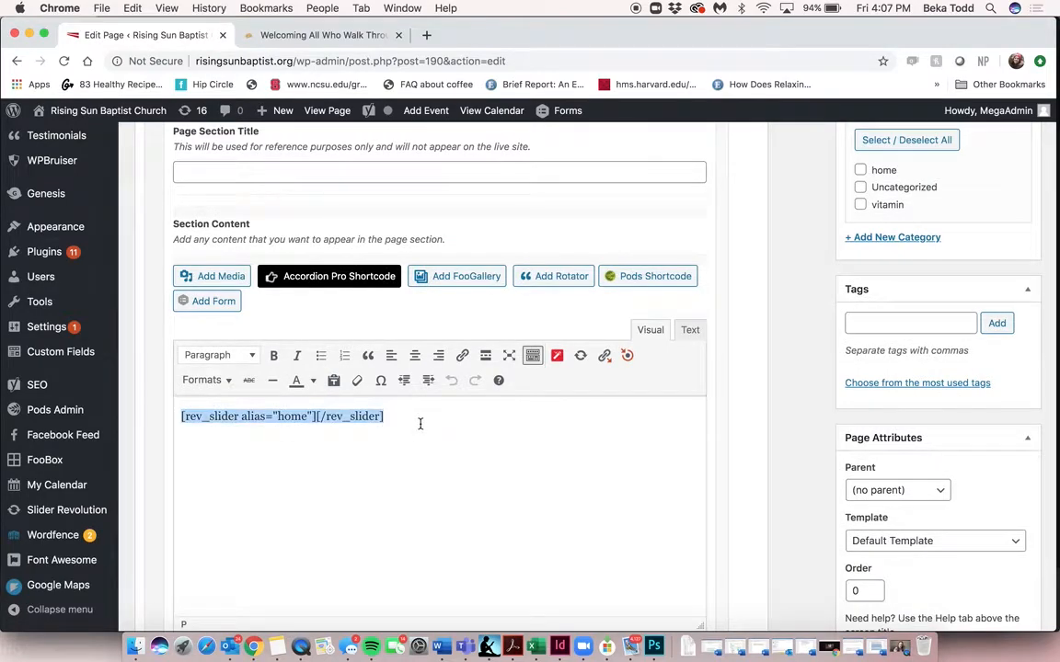
scroll(420, 423, up, 2)
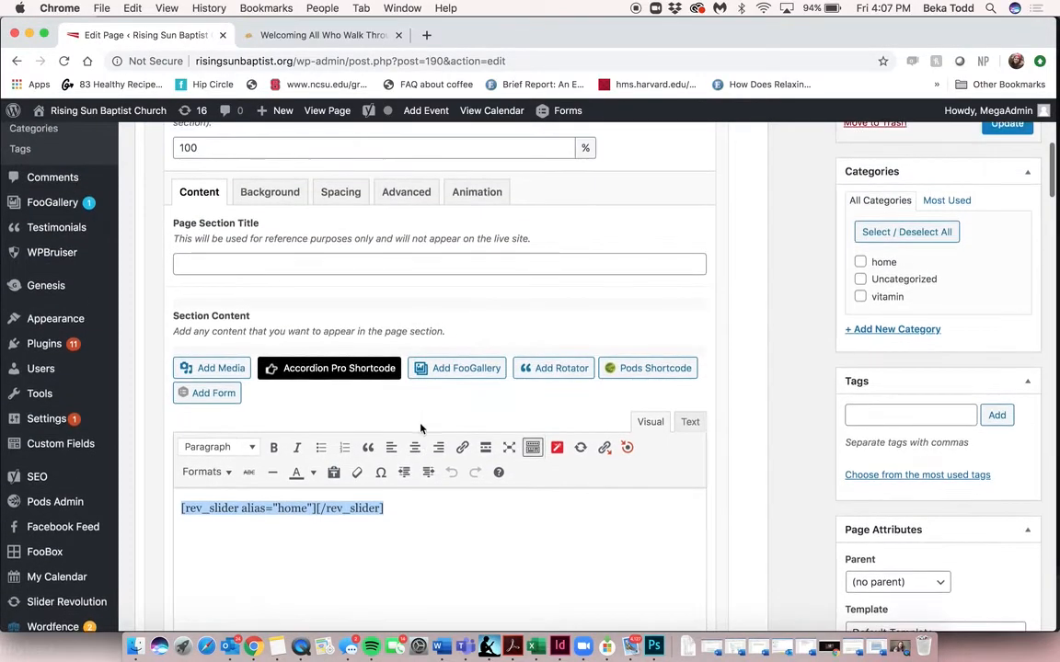
Step: Review the Home page's first section and compare its slider shortcode with the banner on the live homepage
scroll(420, 423, down, 7)
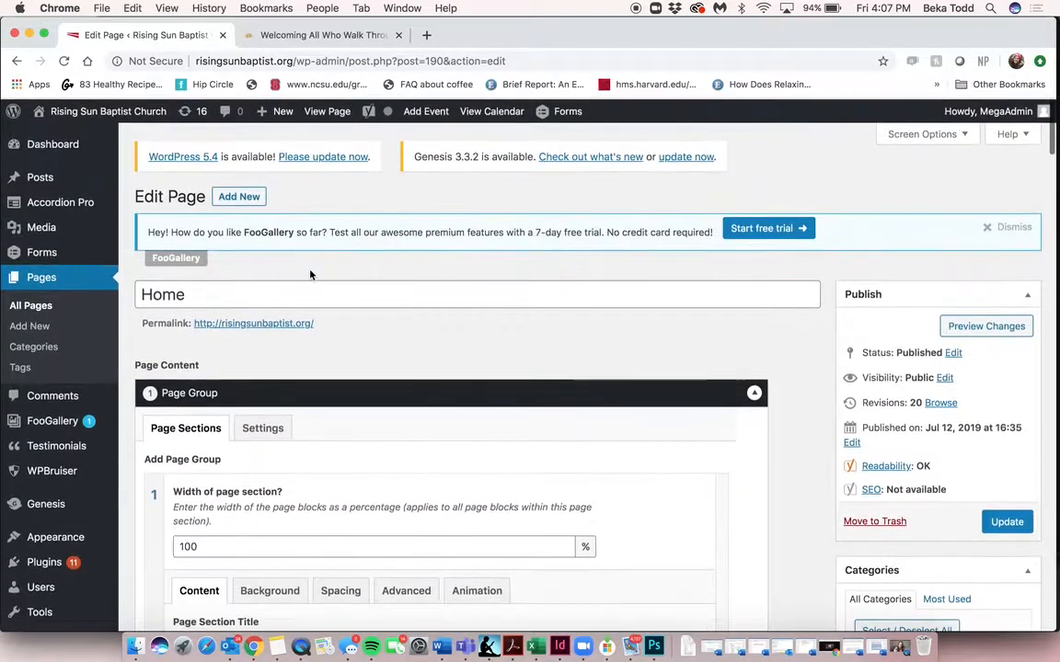
scroll(310, 274, down, 3)
click(294, 35)
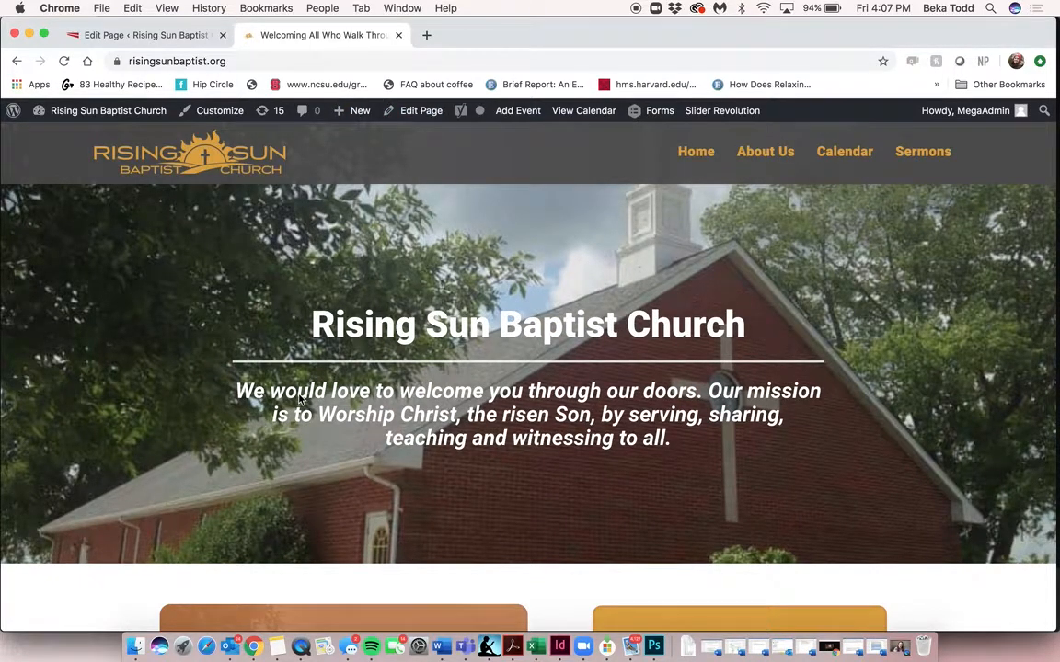
click(147, 37)
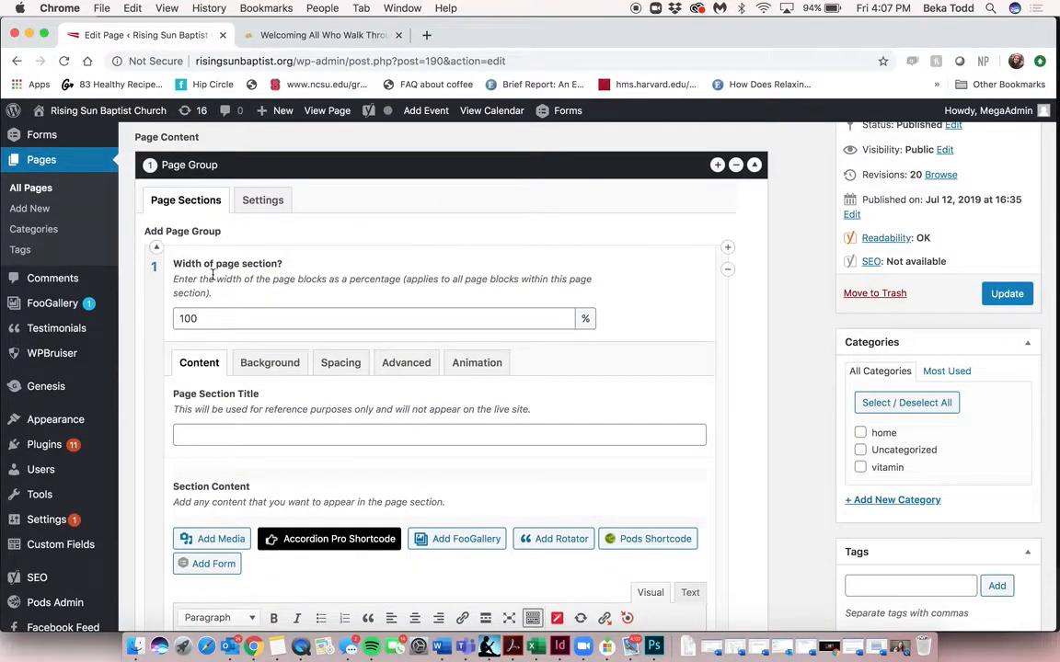
Step: Collapse the first page section, give it the reference title "slider", and update the Home page
scroll(213, 274, down, 1)
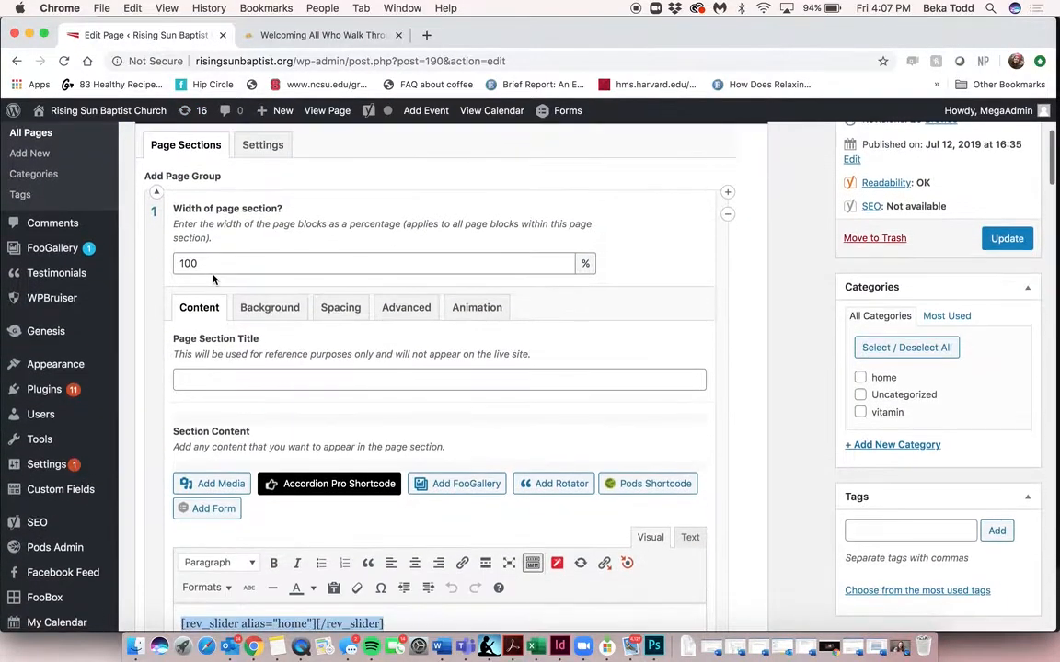
click(157, 195)
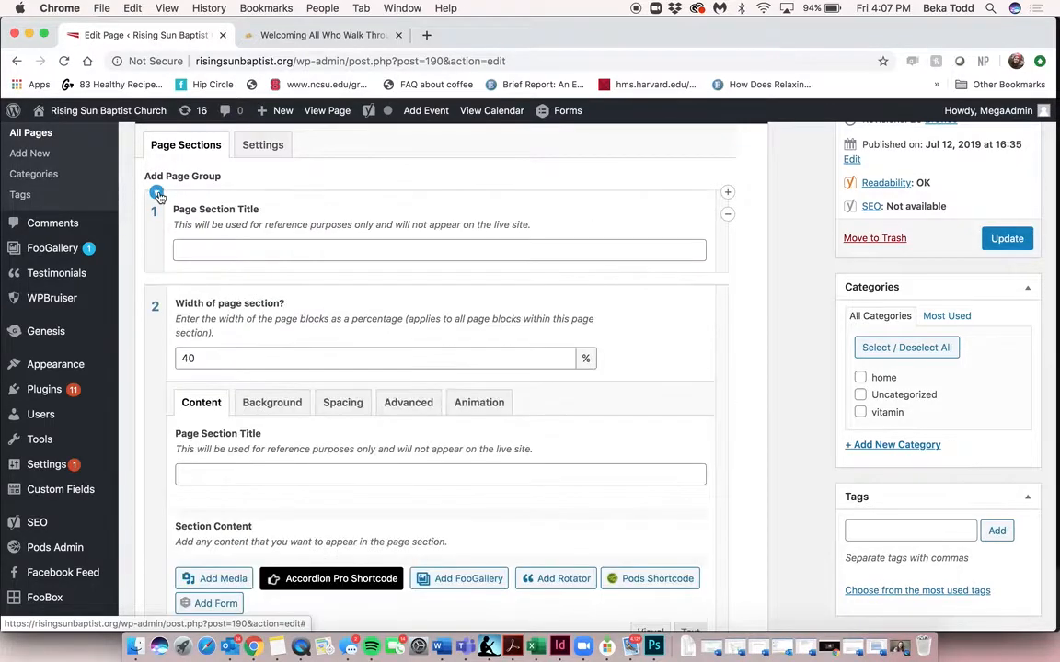
click(279, 251)
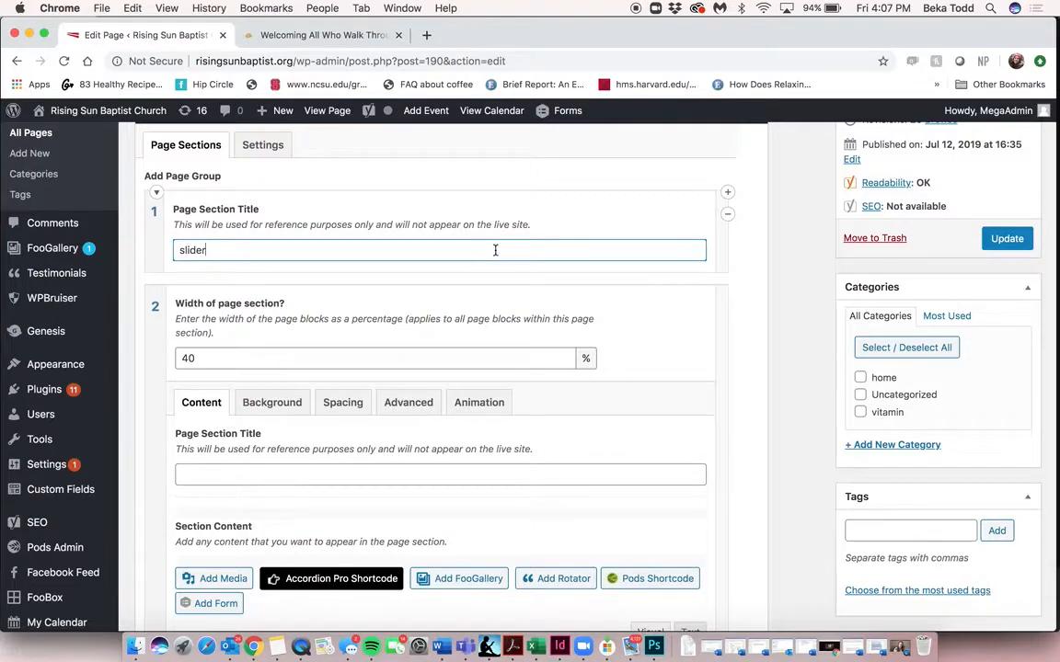
click(1006, 239)
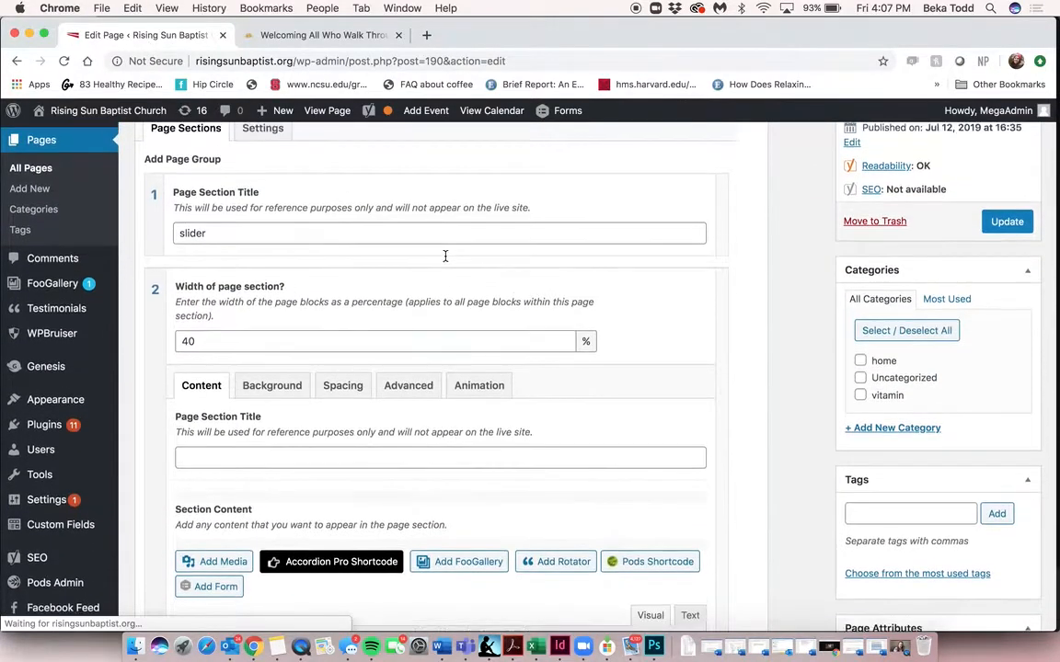
Step: Examine the second page section's Service Times text and compare it with the Service Times box on the live homepage
scroll(445, 256, down, 5)
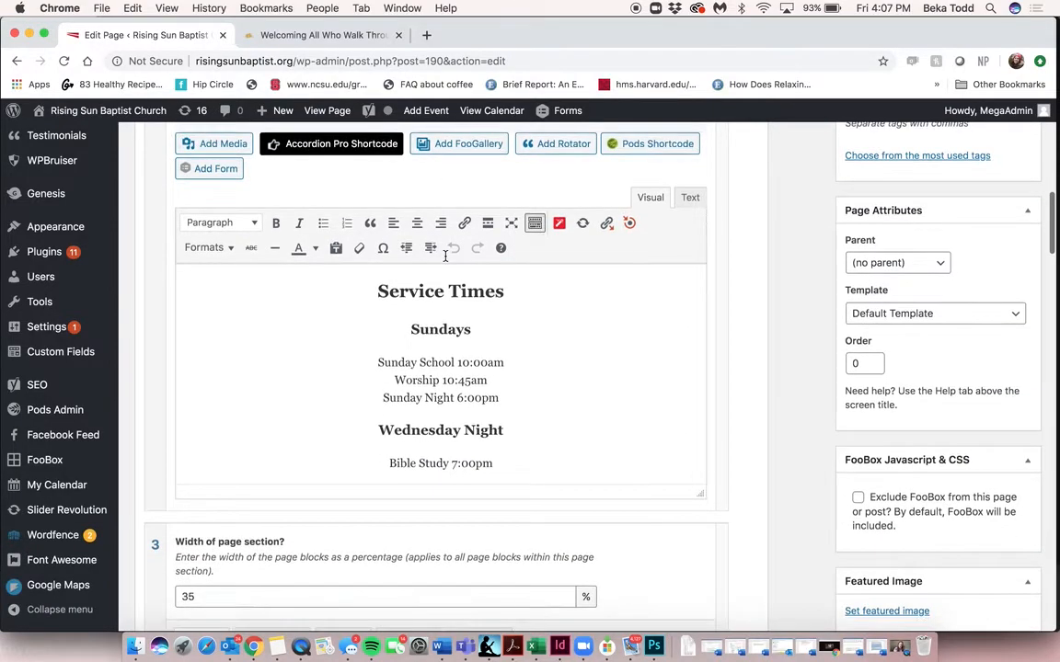
scroll(471, 394, down, 1)
click(459, 333)
scroll(460, 331, down, 1)
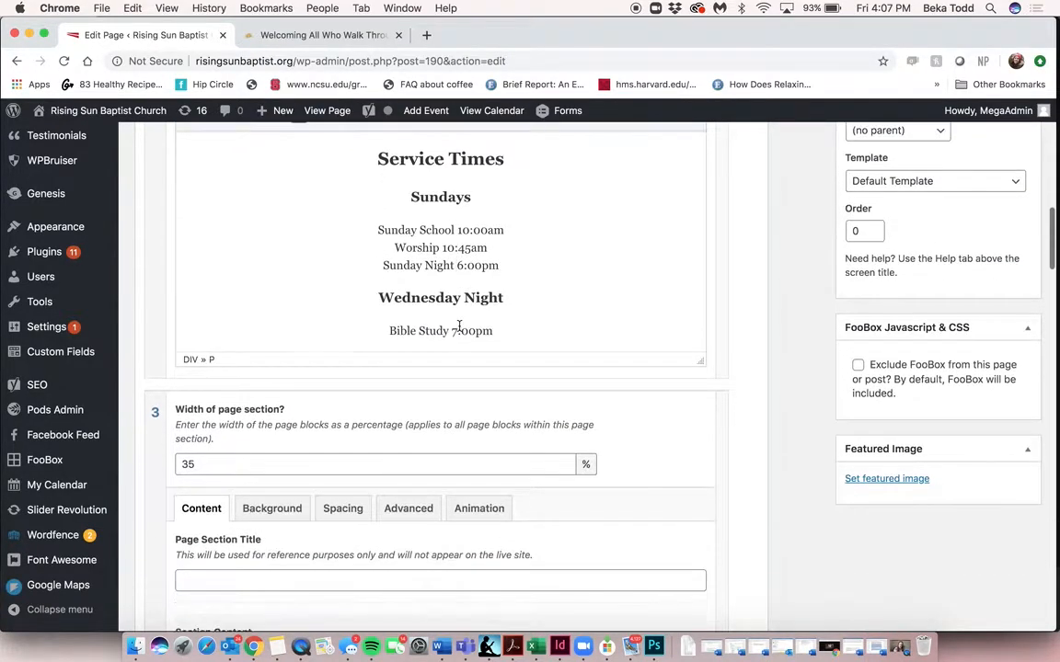
click(296, 34)
scroll(385, 274, down, 5)
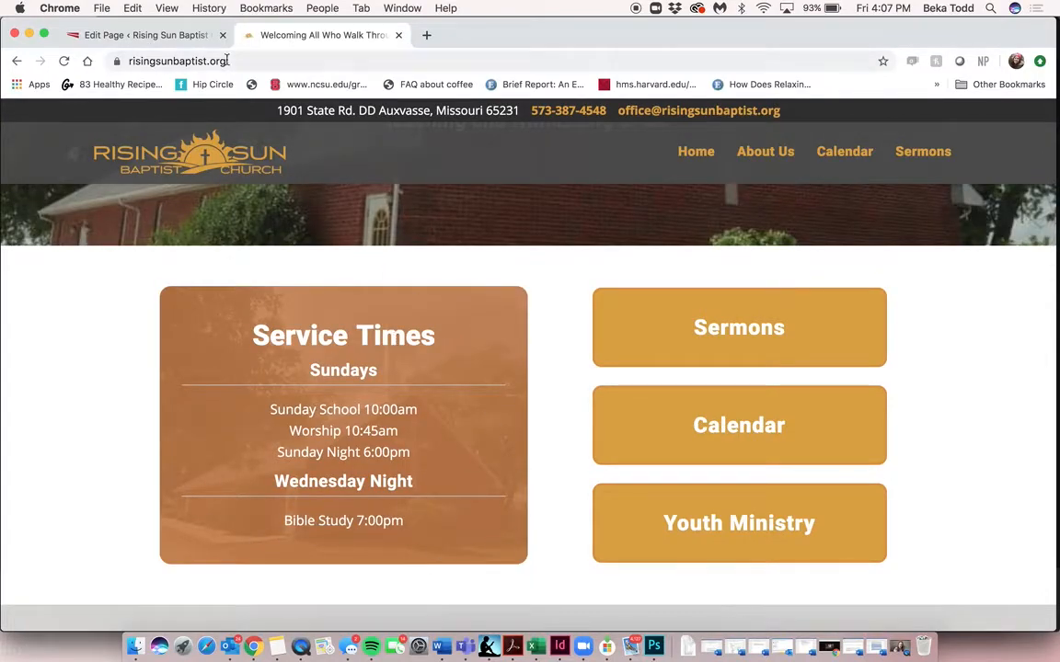
click(133, 37)
scroll(395, 303, up, 3)
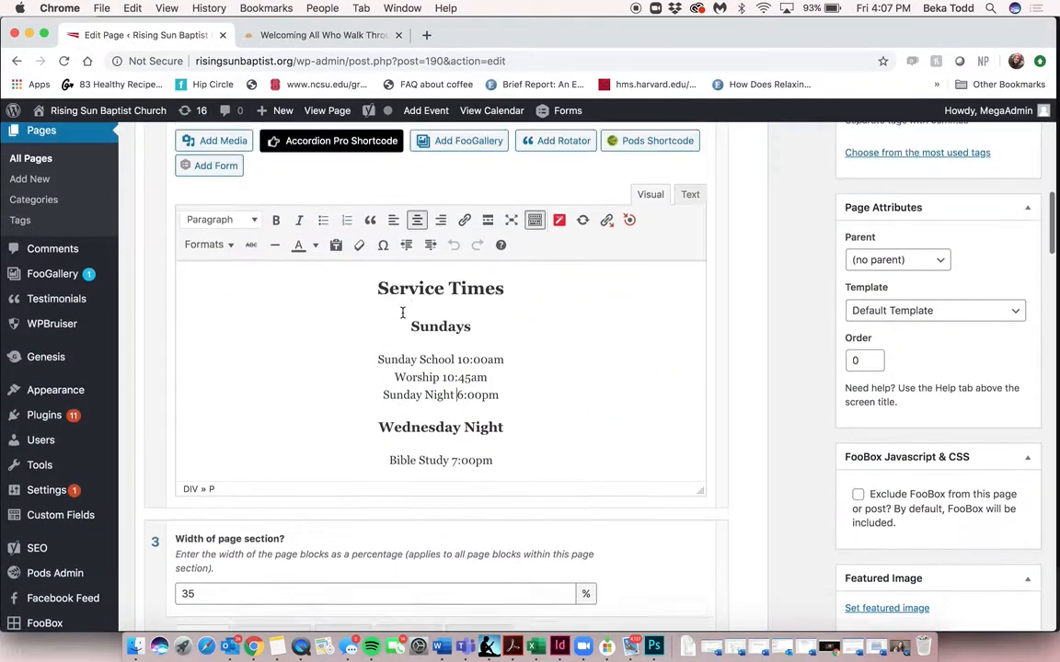
Step: Examine the Service Times section's background image and position settings, and open the colour picker for its background colour
scroll(381, 287, up, 4)
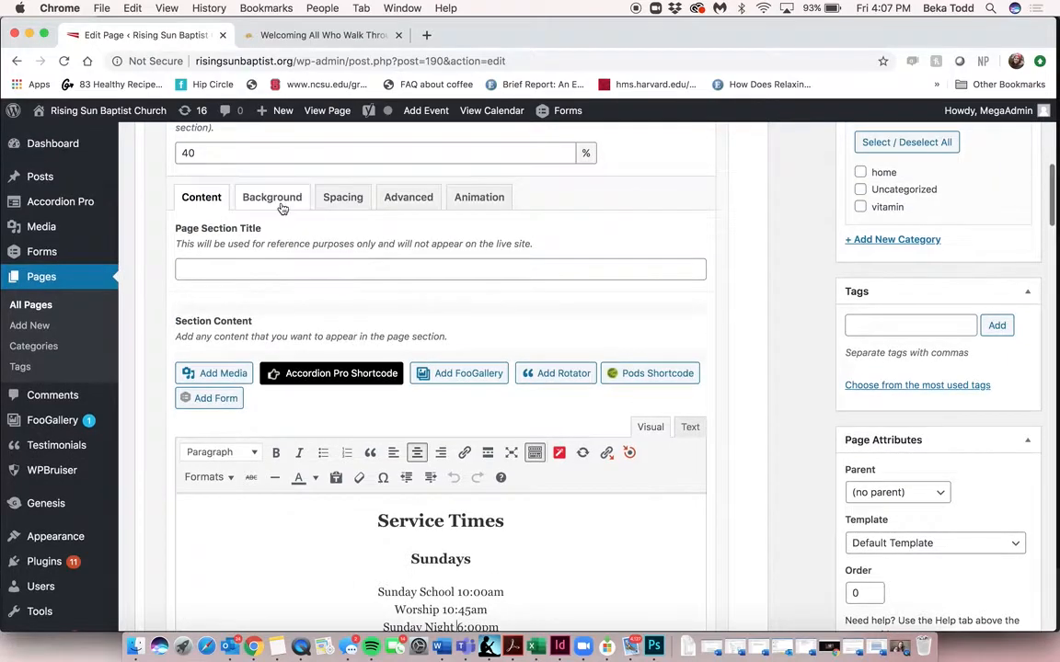
click(279, 208)
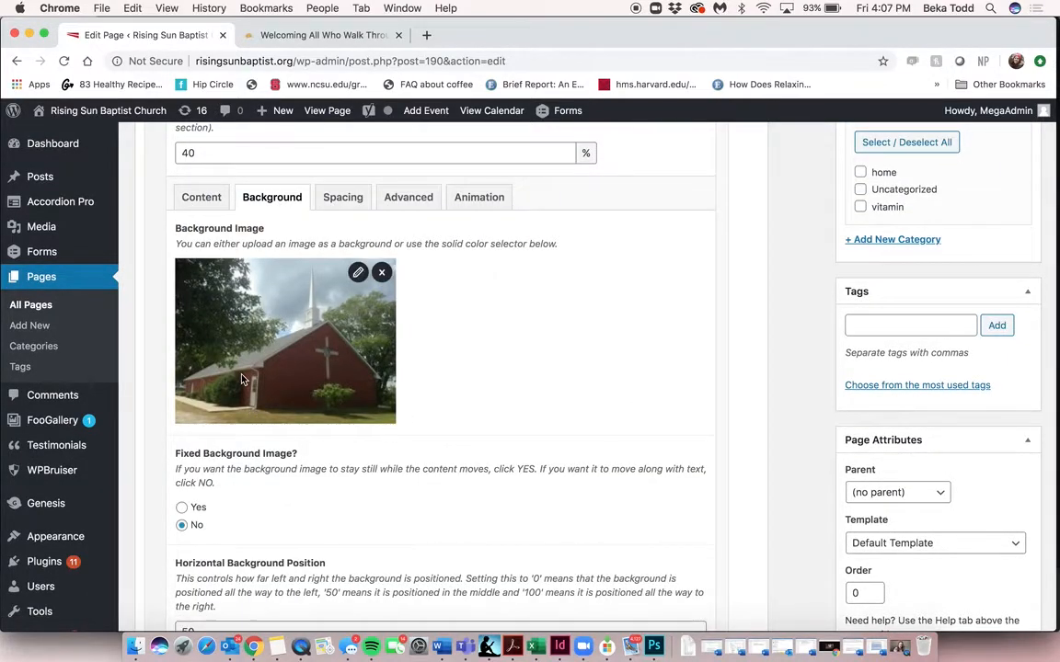
scroll(230, 359, down, 3)
scroll(241, 379, down, 4)
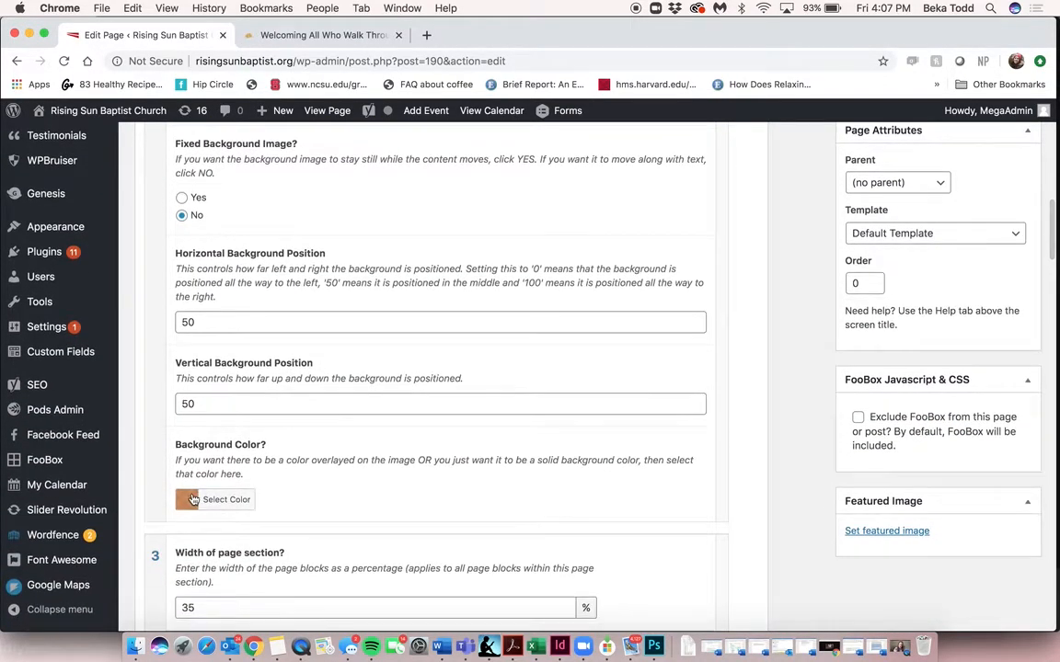
click(234, 505)
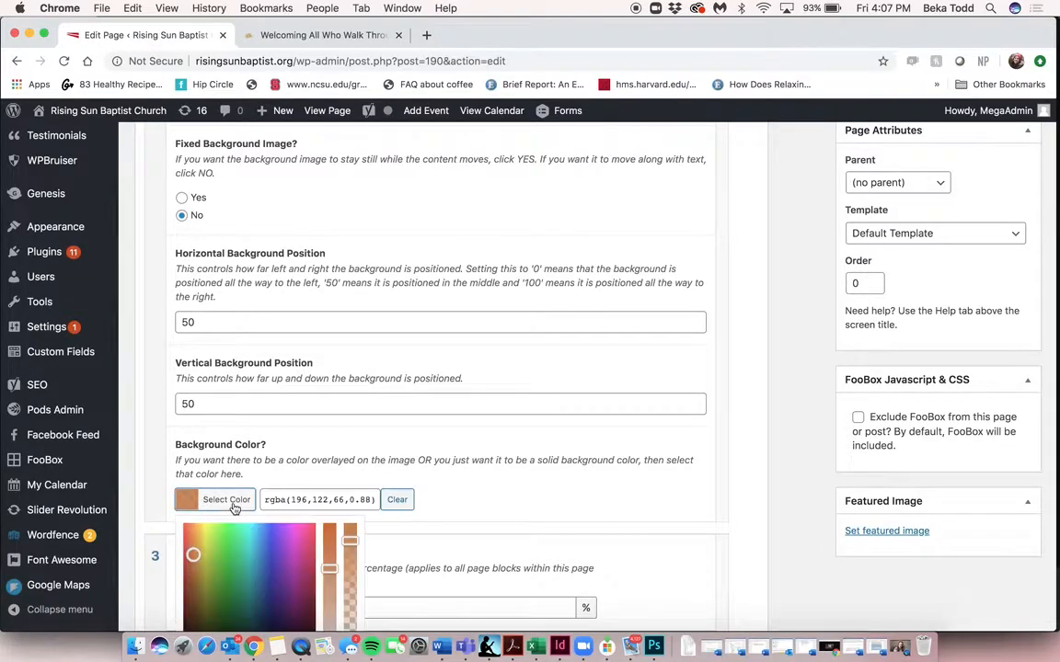
scroll(316, 562, down, 2)
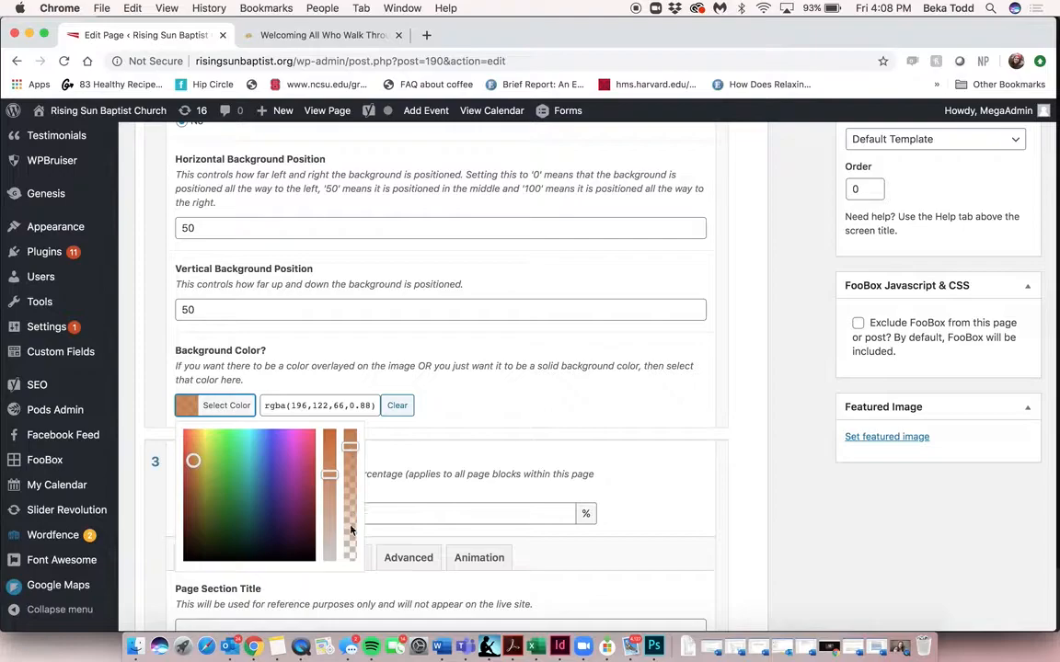
Step: Compare the background overlay with the live Service Times box, select its rgba colour value, and return to the section's content
click(263, 36)
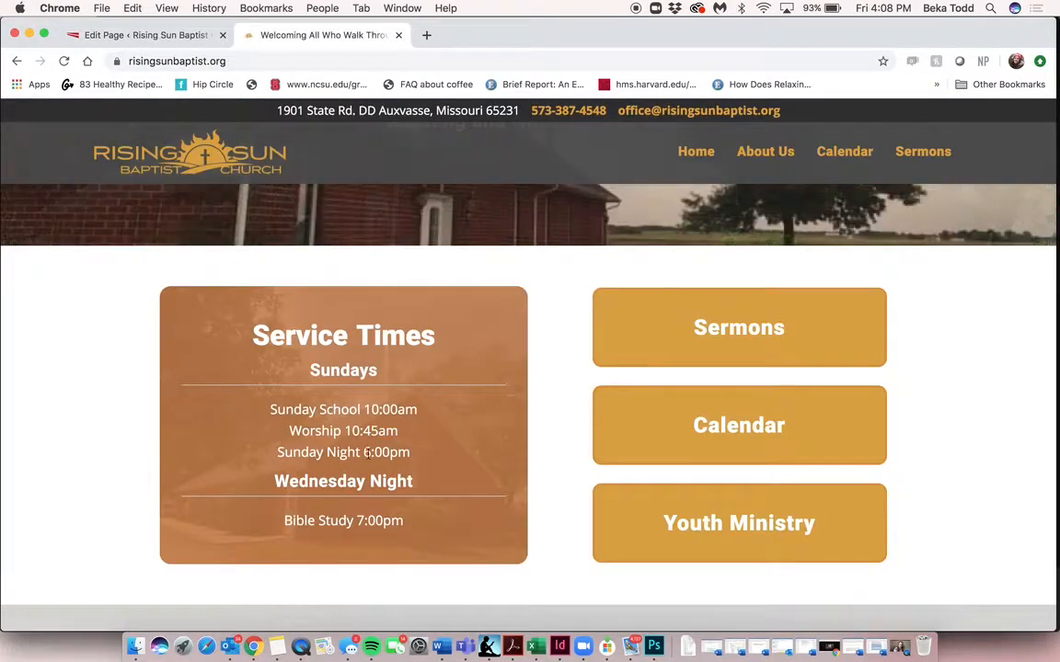
click(131, 35)
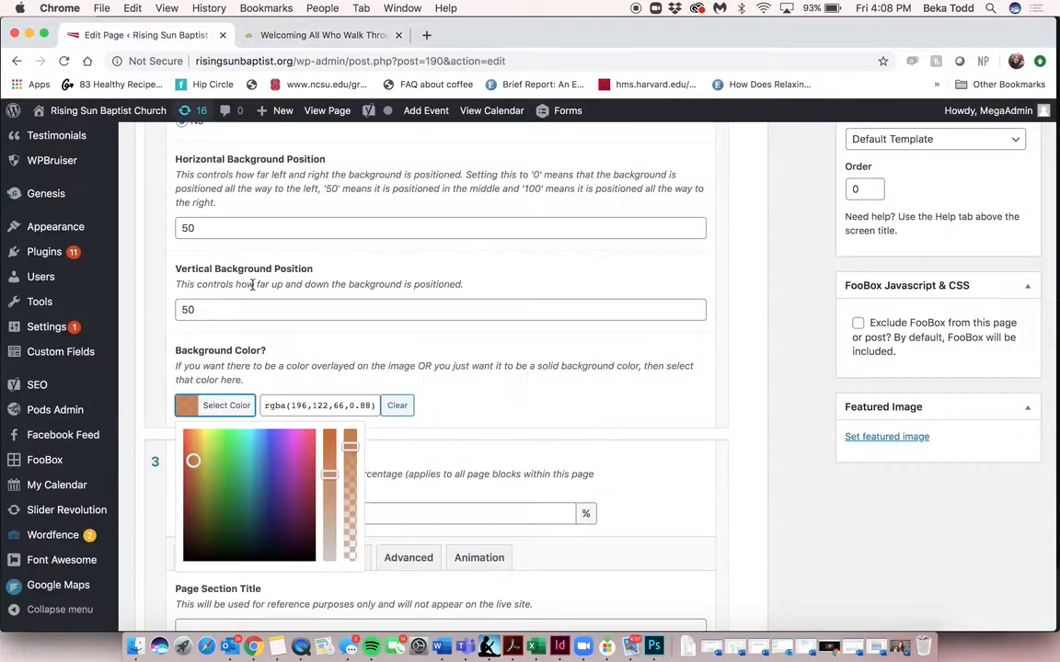
triple_click(321, 404)
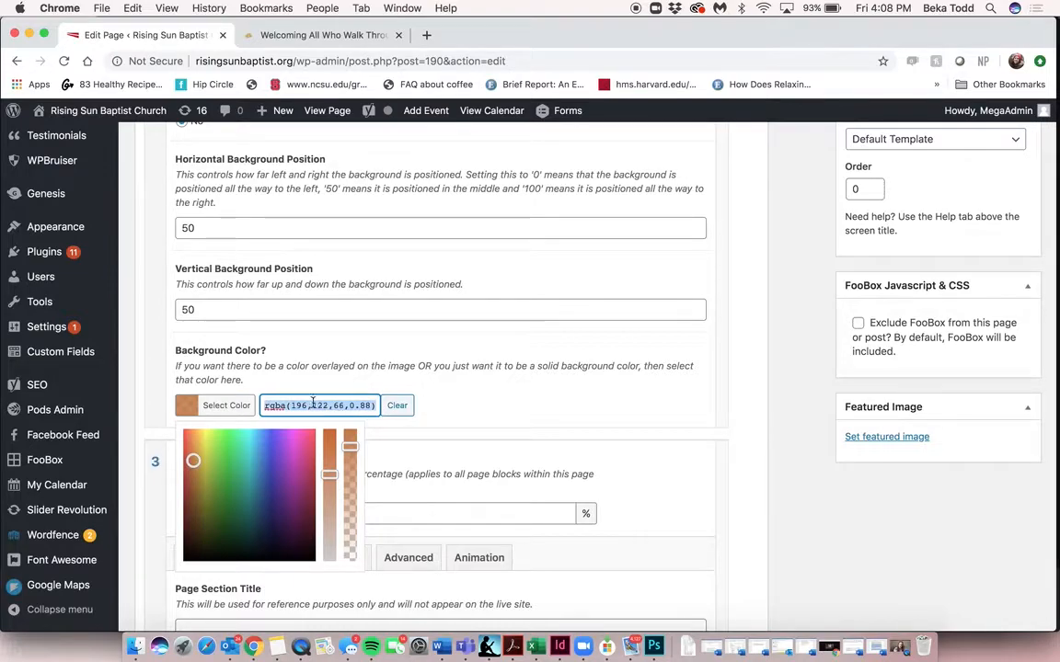
click(335, 379)
scroll(336, 379, up, 10)
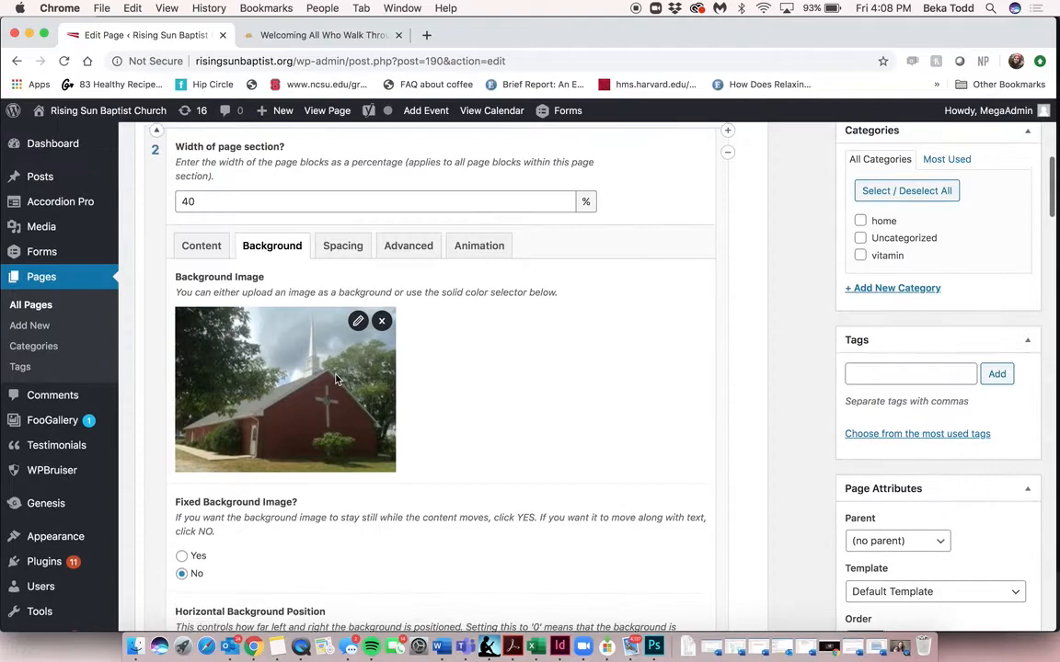
click(196, 252)
Step: Check the Service Times content and the page's publish options in the editor against the service times on the live homepage
click(344, 37)
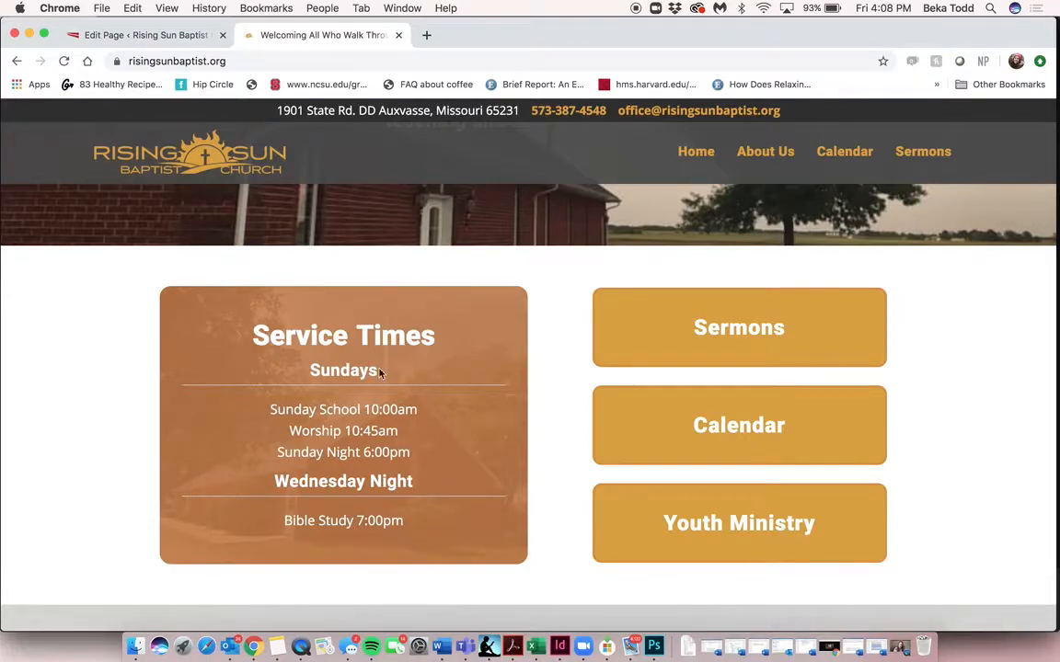
click(148, 35)
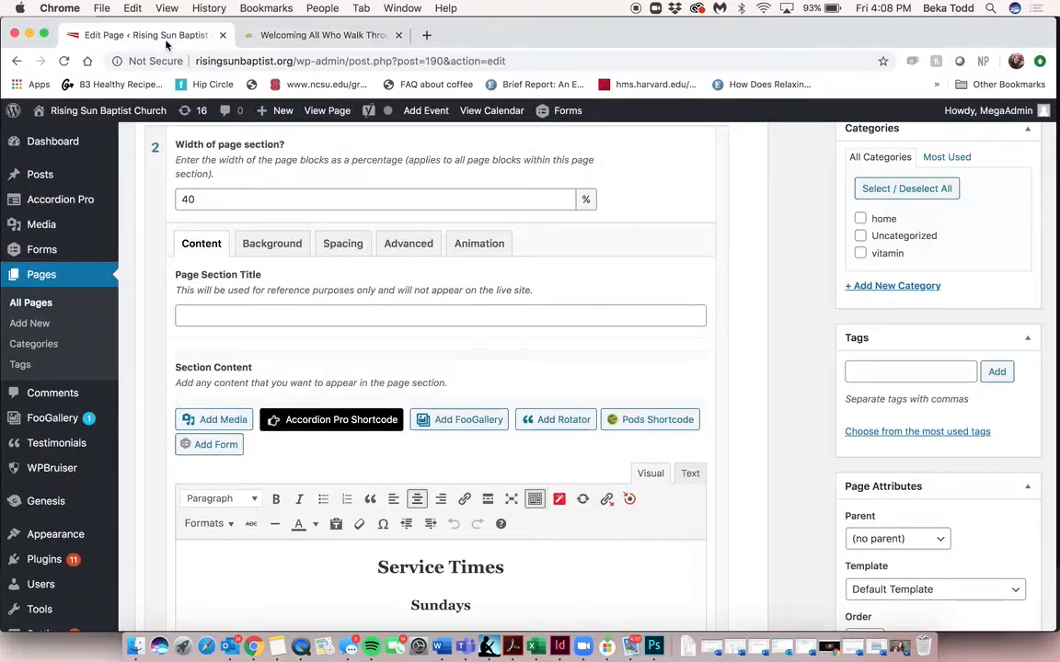
scroll(387, 360, down, 5)
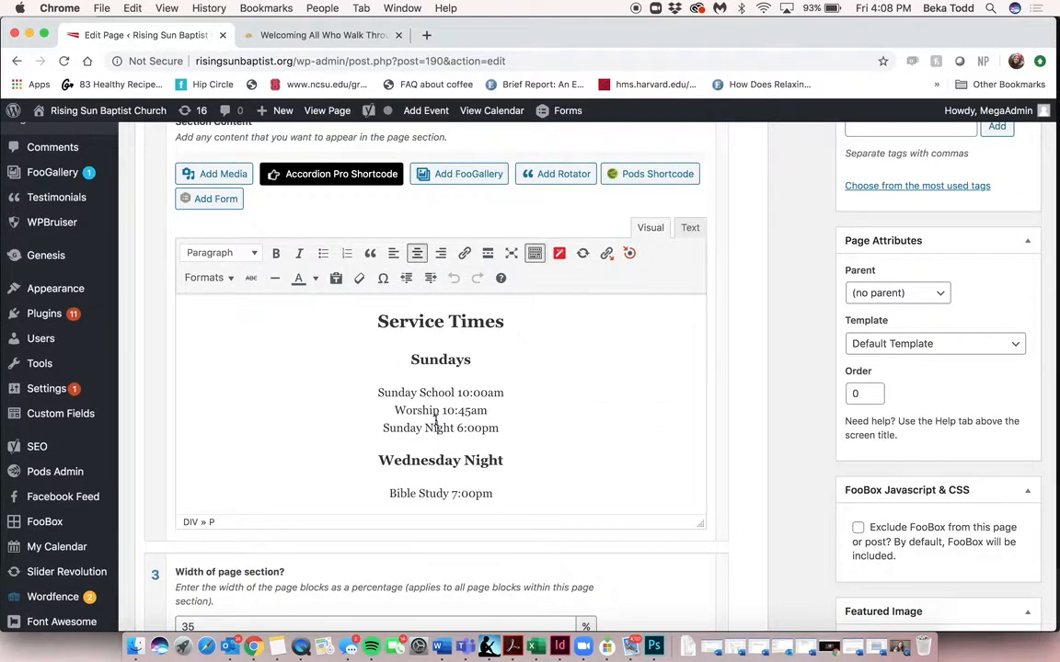
scroll(501, 410, up, 10)
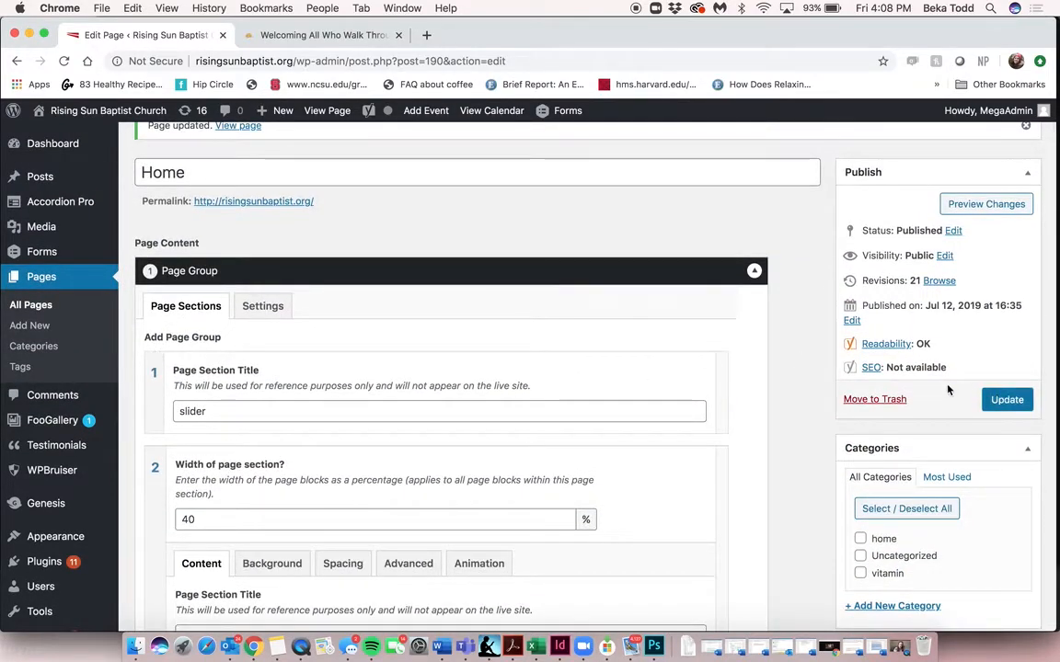
scroll(722, 355, down, 14)
click(328, 35)
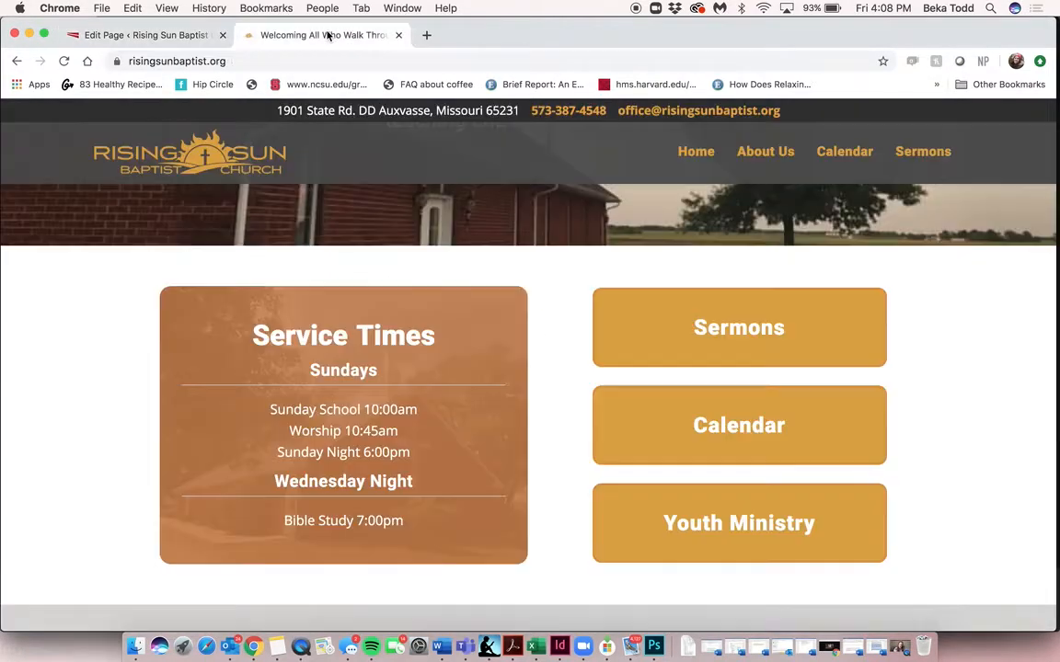
click(124, 34)
scroll(265, 265, up, 5)
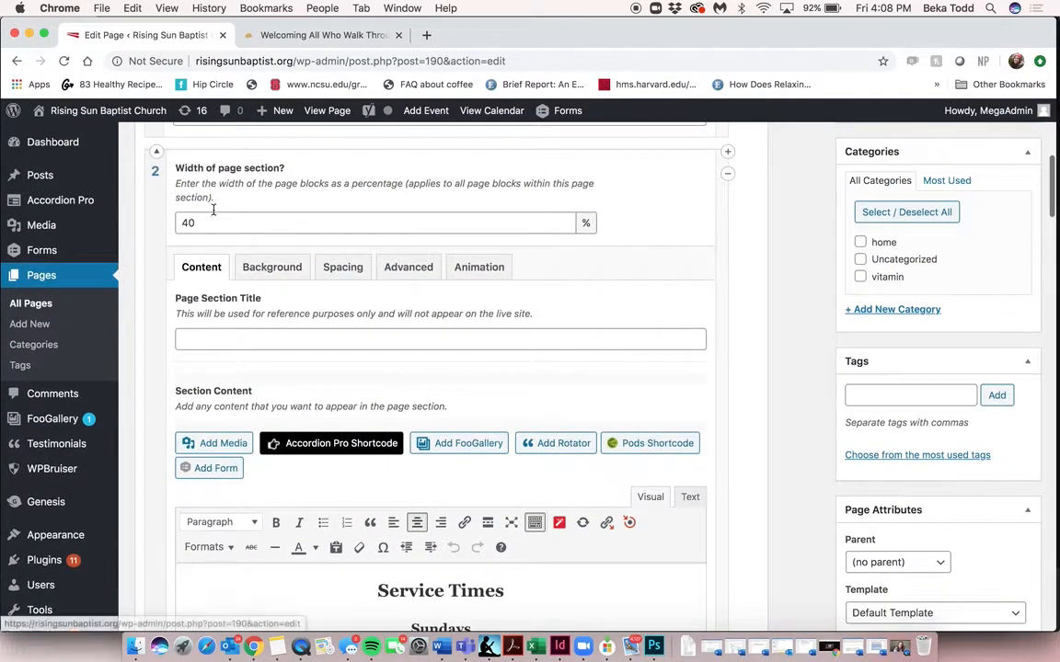
Step: Collapse the Service Times section and compare the third section's Sermons, Calendar and Youth Ministry links with the live homepage buttons
click(156, 151)
scroll(252, 209, down, 7)
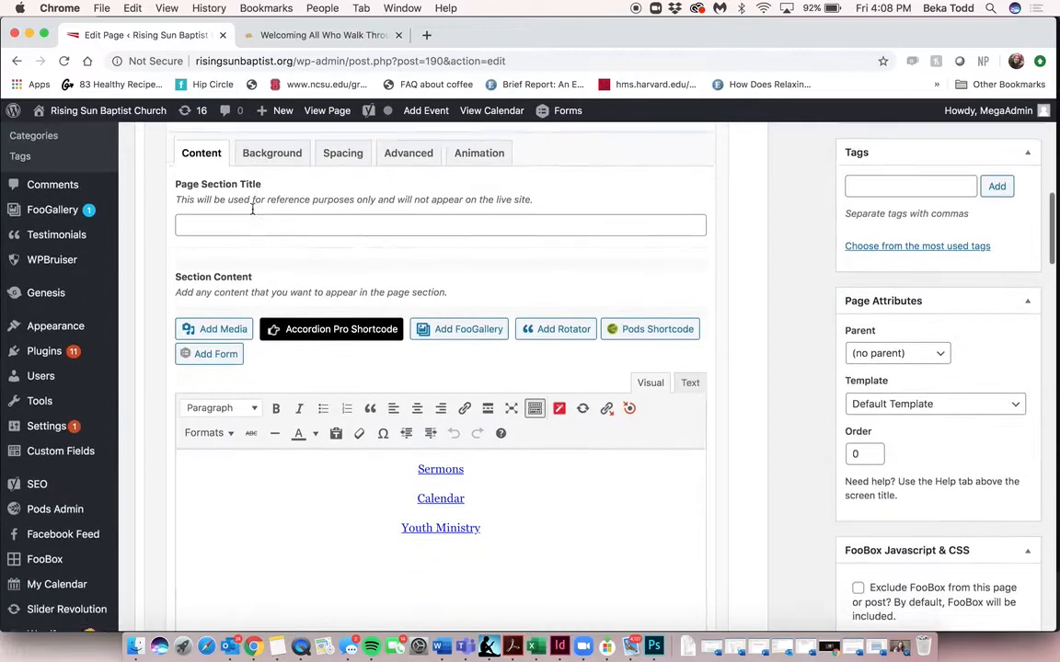
click(336, 39)
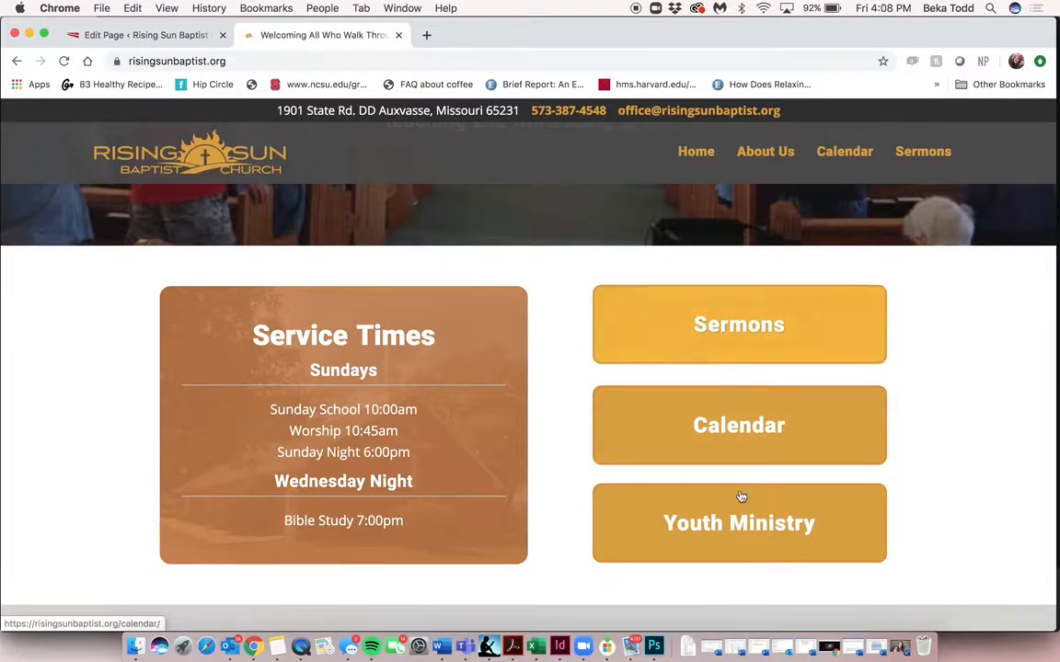
click(749, 521)
click(749, 522)
scroll(751, 521, down, 5)
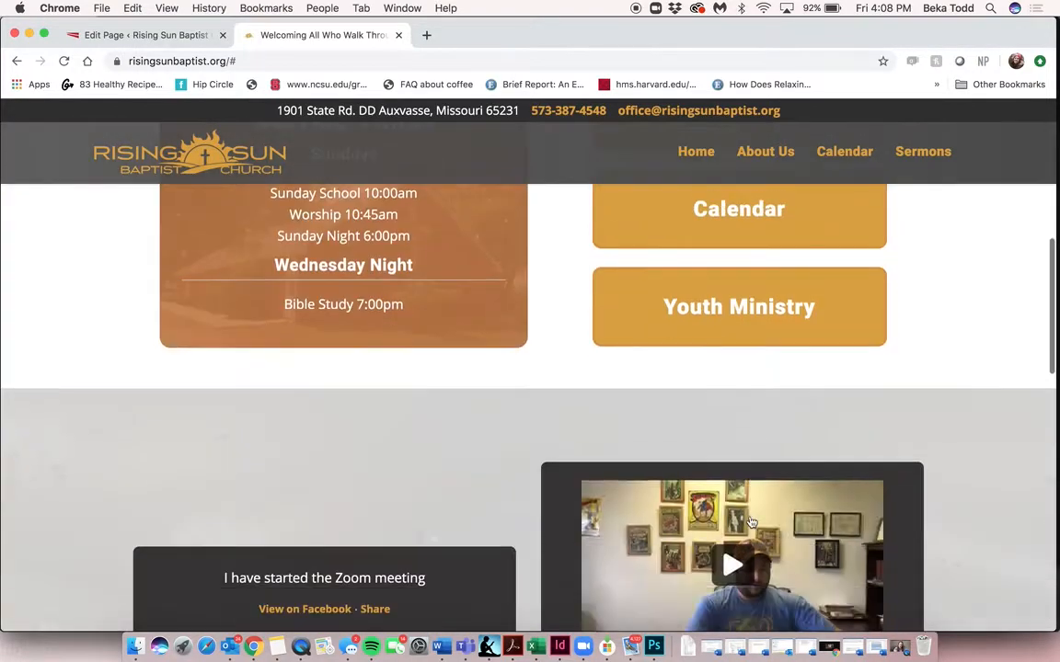
scroll(751, 521, up, 3)
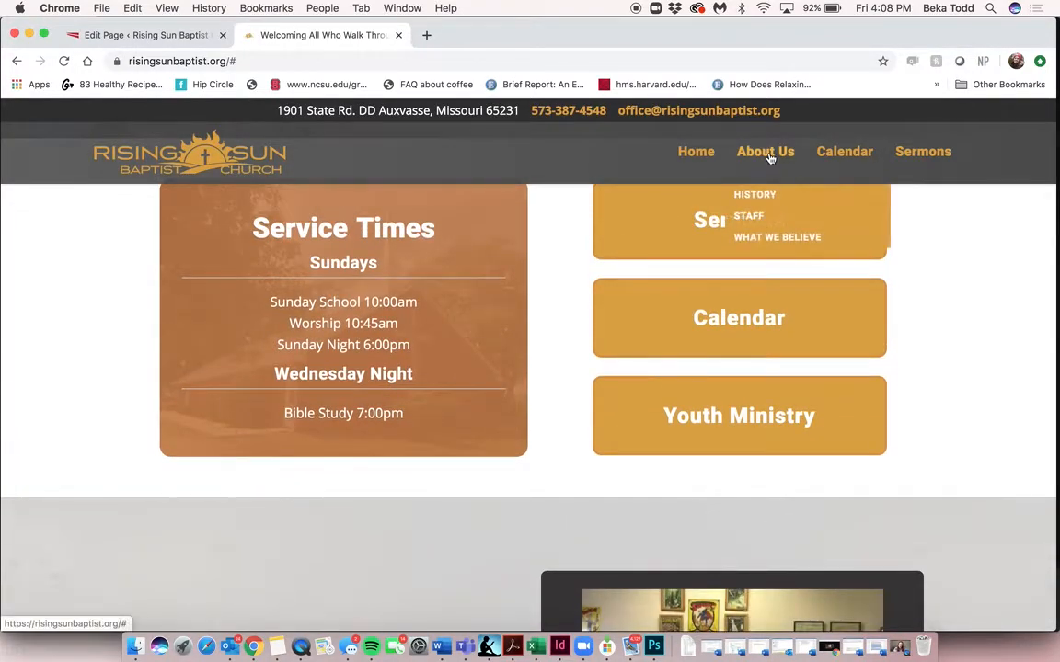
Step: Return to the Home page editor and inspect the link targets of Sermons, Youth Ministry and Calendar in the third section
click(133, 35)
click(451, 364)
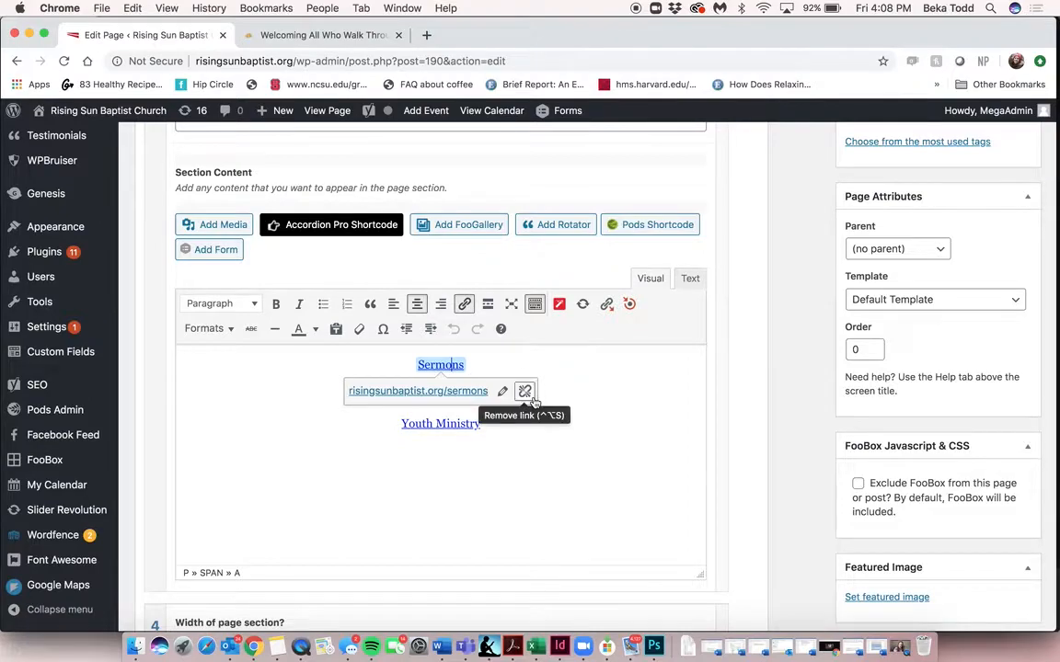
click(460, 424)
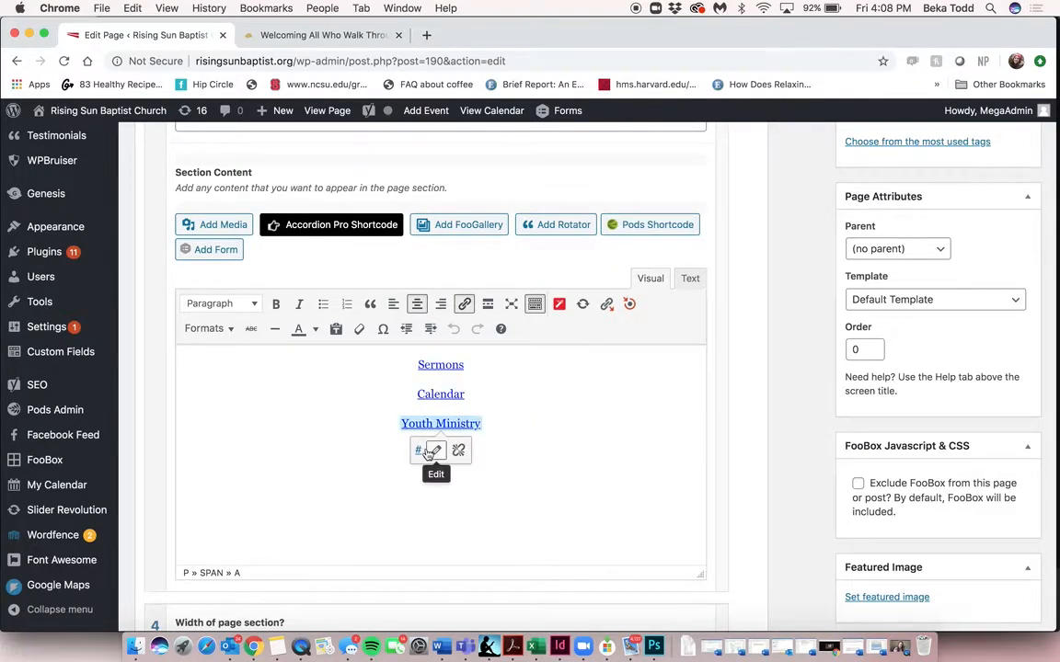
click(436, 394)
click(426, 367)
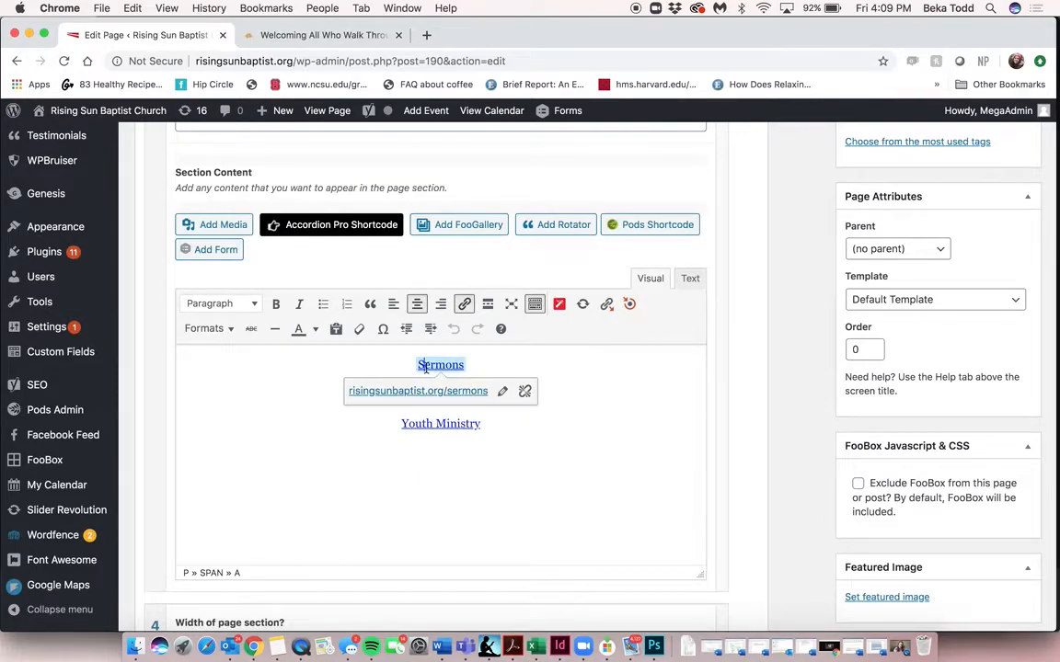
Step: Try to point the Youth Ministry link in the third section to the existing Calendar page
click(426, 425)
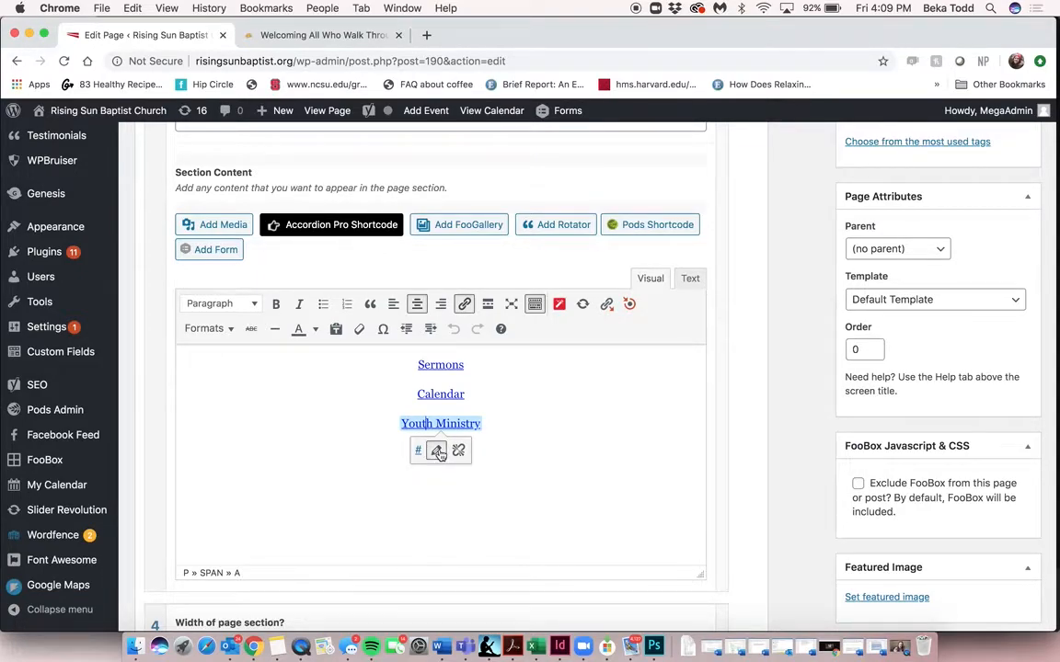
click(438, 452)
click(563, 451)
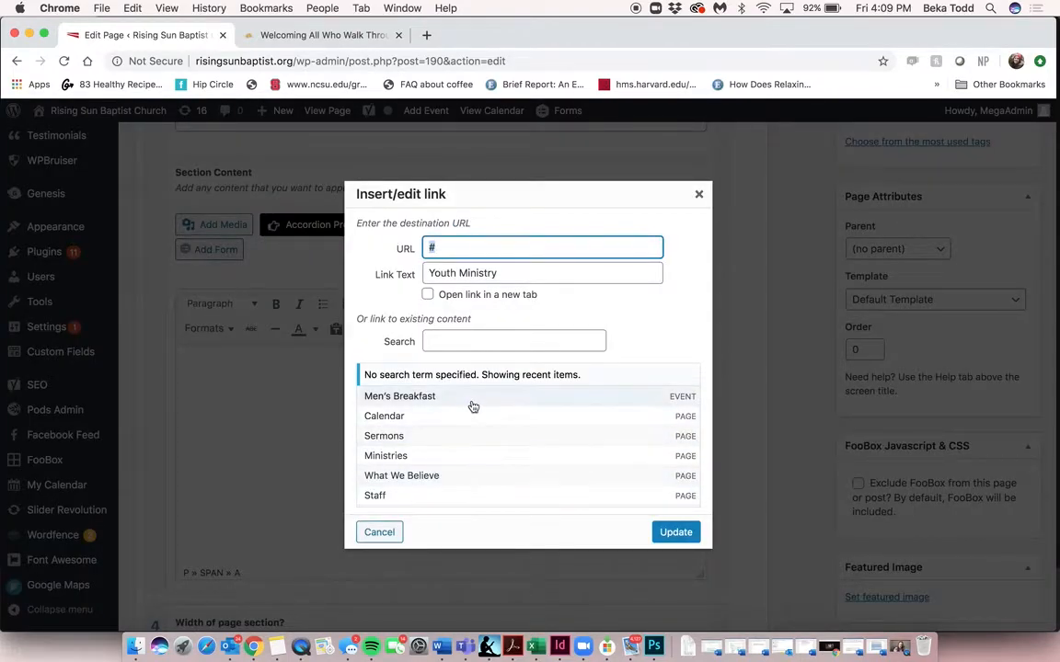
click(467, 416)
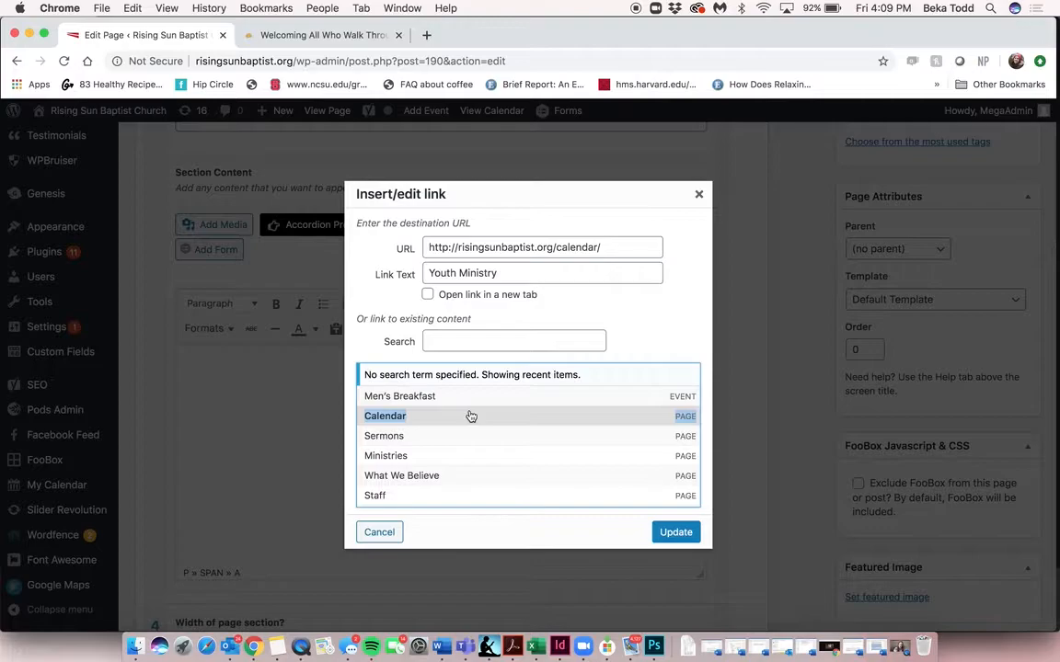
click(378, 532)
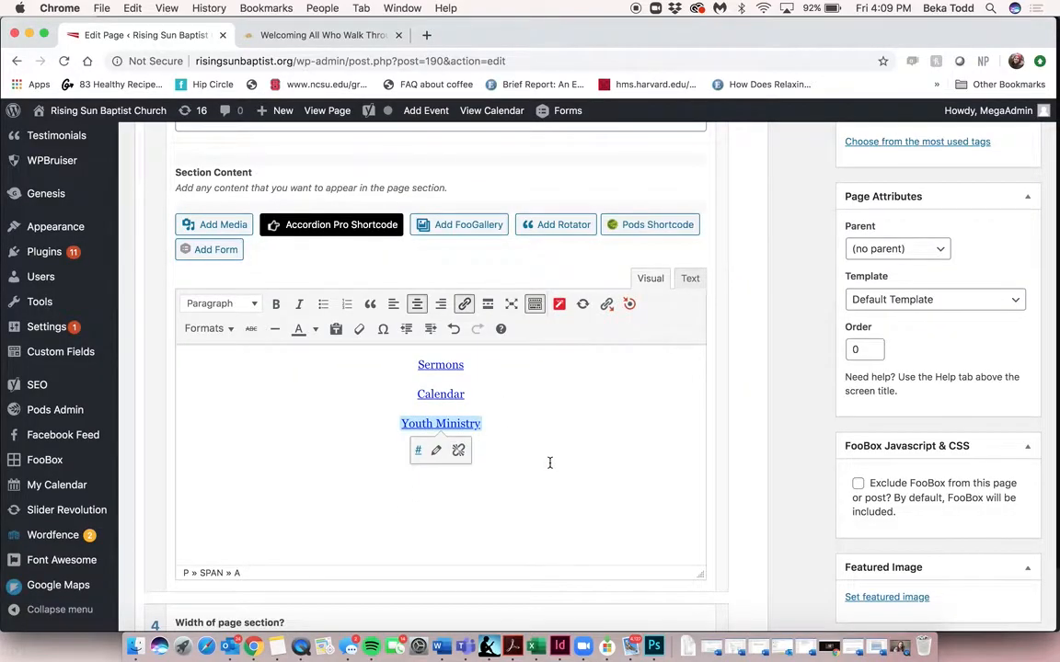
Step: Find the Facebook Feed section in the Home page editor and the matching Facebook posts on the live homepage
scroll(549, 462, down, 3)
scroll(549, 462, down, 4)
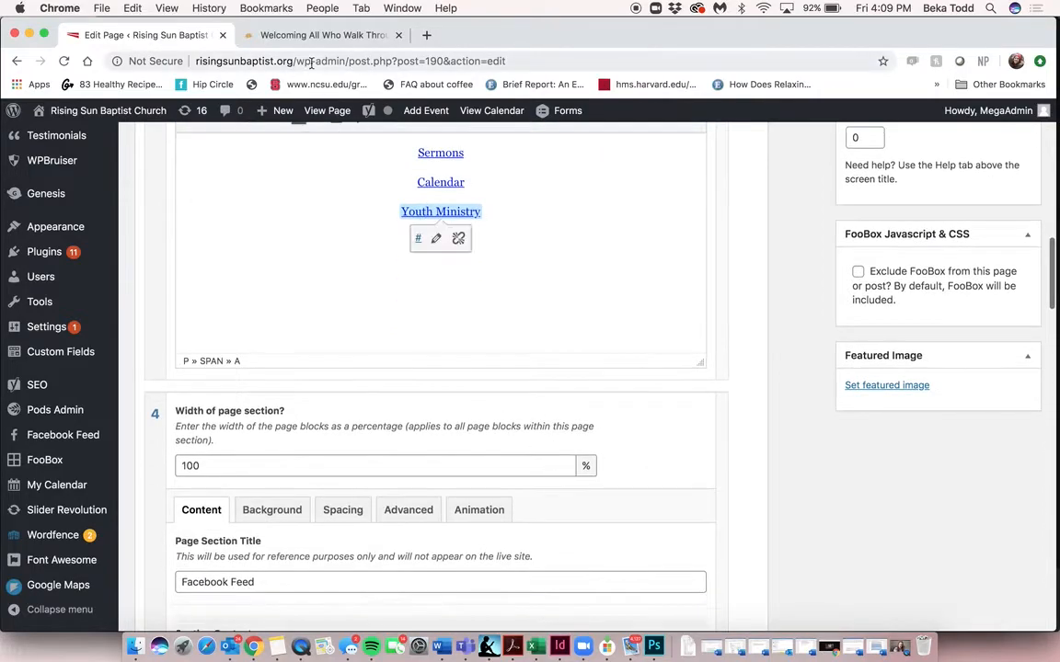
click(317, 34)
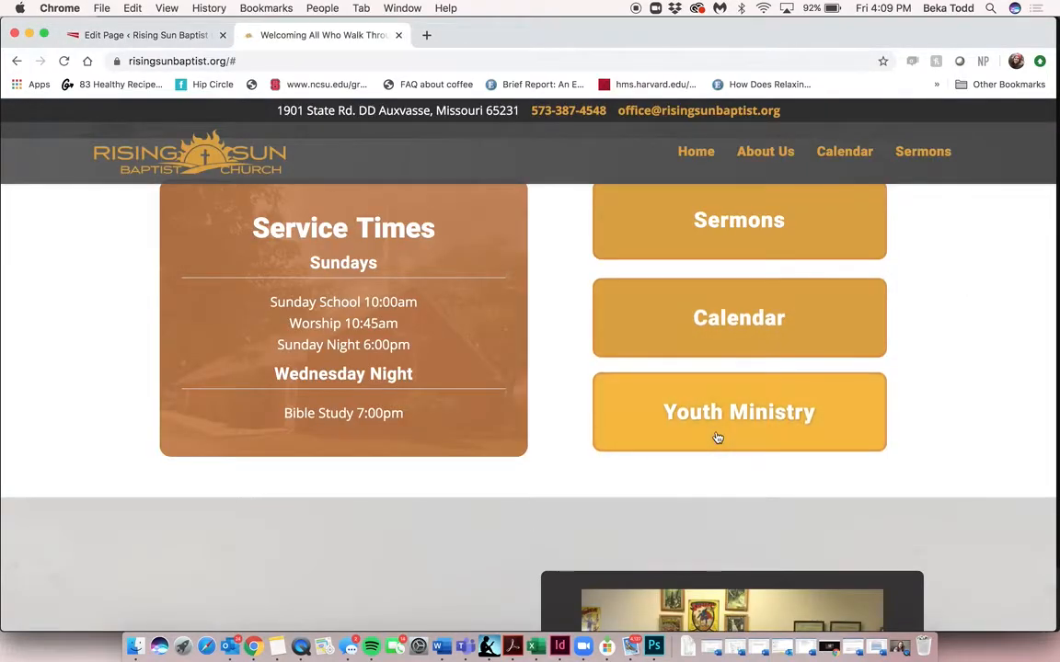
scroll(682, 374, down, 8)
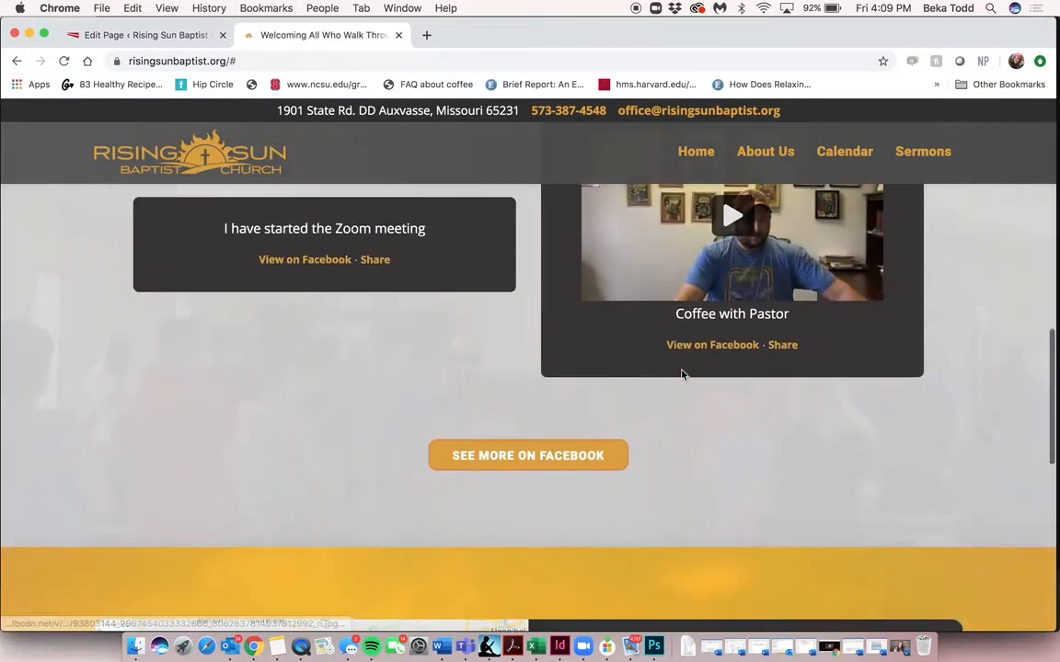
scroll(682, 375, up, 2)
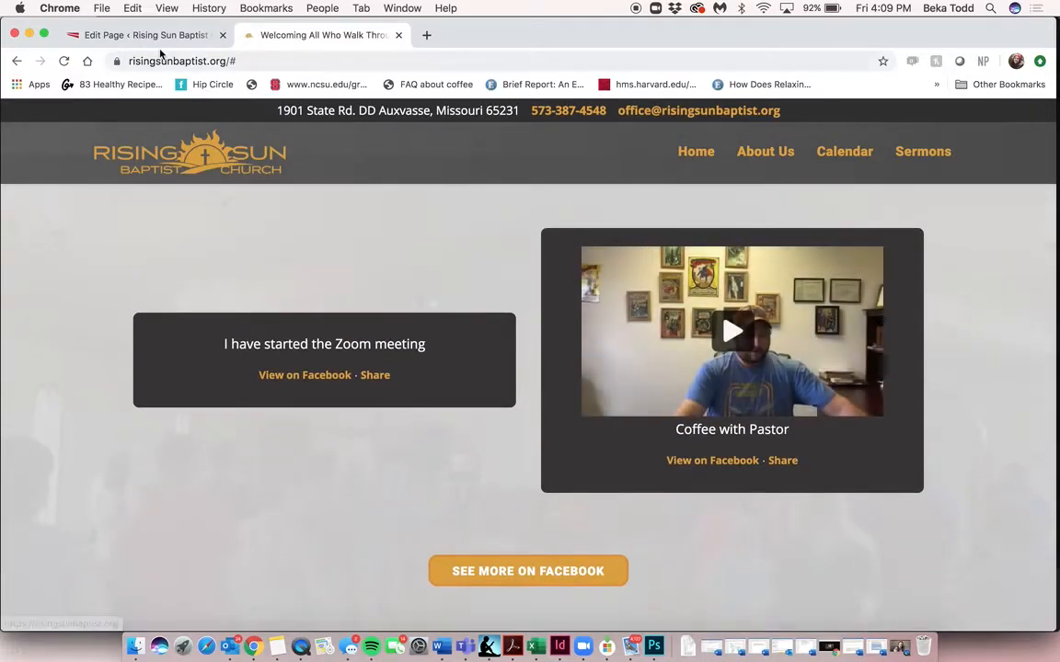
Step: Compare the Facebook Feed section's shortcode with the live posts and inspect the target of the See More on Facebook link
click(138, 35)
scroll(375, 241, down, 5)
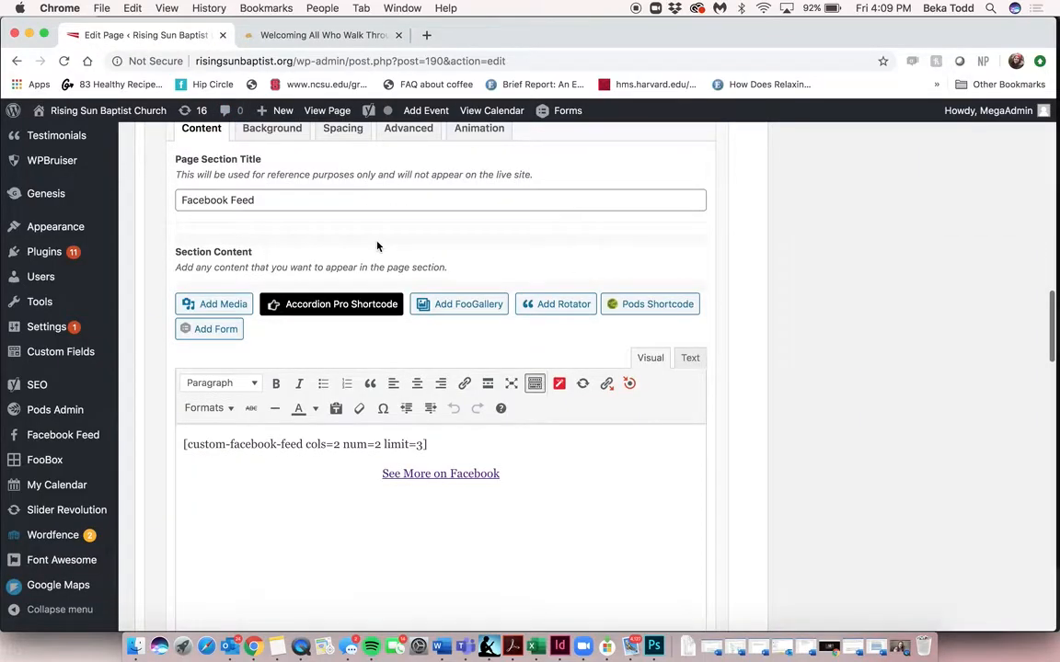
click(303, 35)
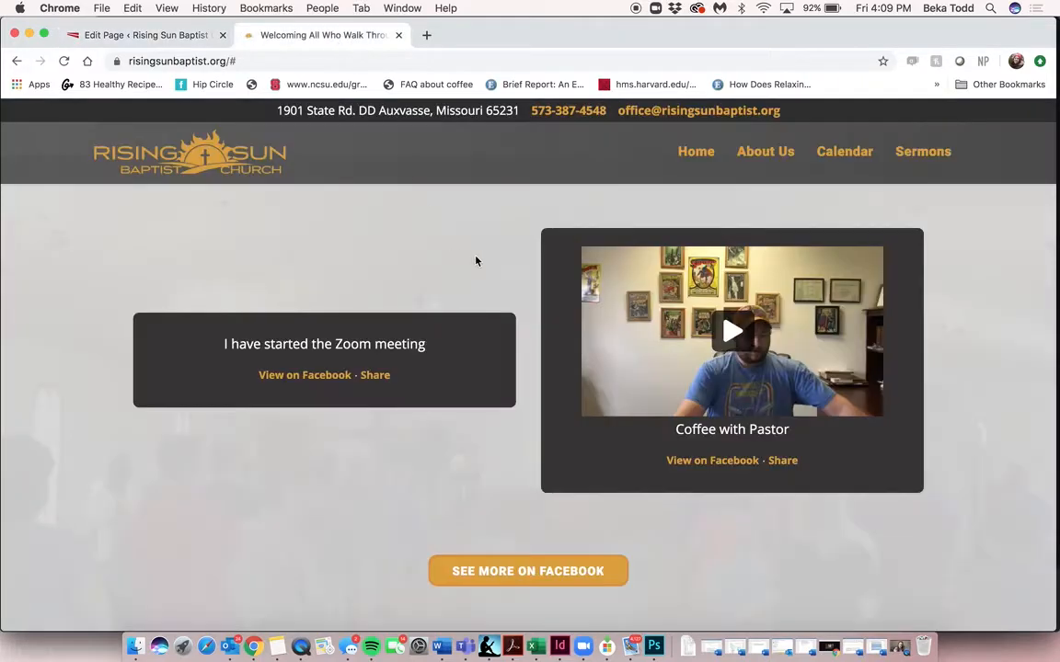
click(144, 41)
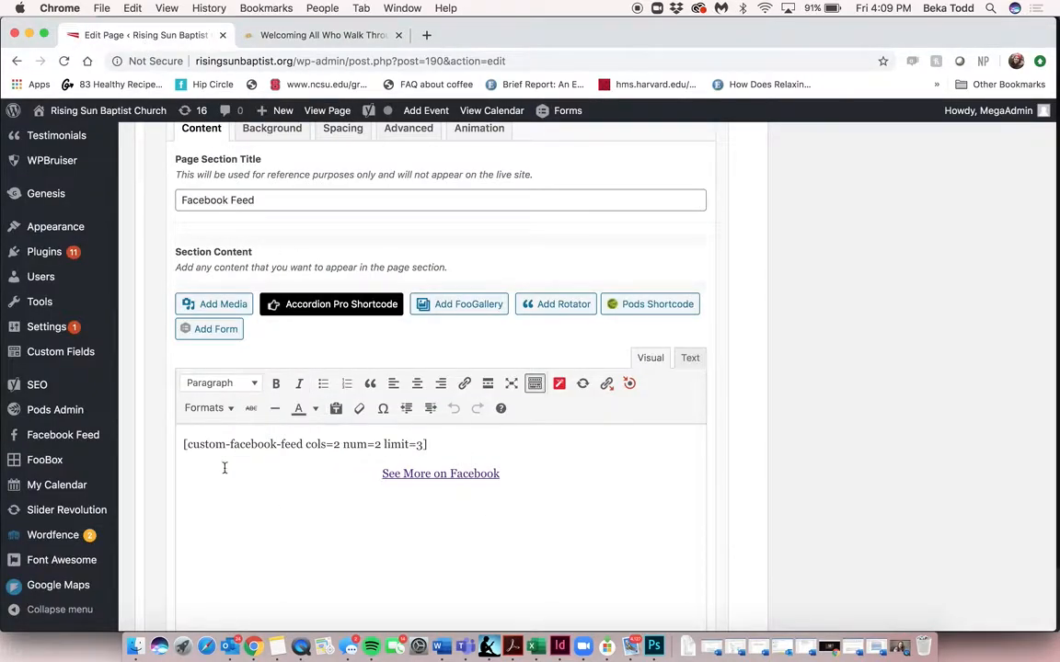
click(414, 475)
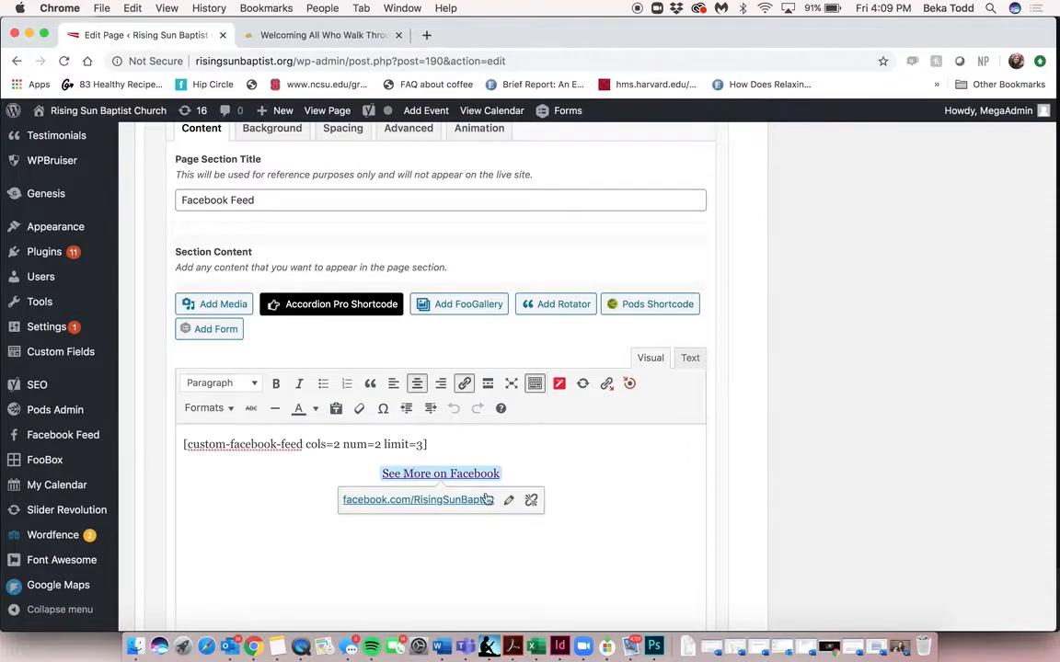
Step: Compare the live Facebook area's backdrop with the Facebook Feed section's background settings, and return to the section's content
click(293, 37)
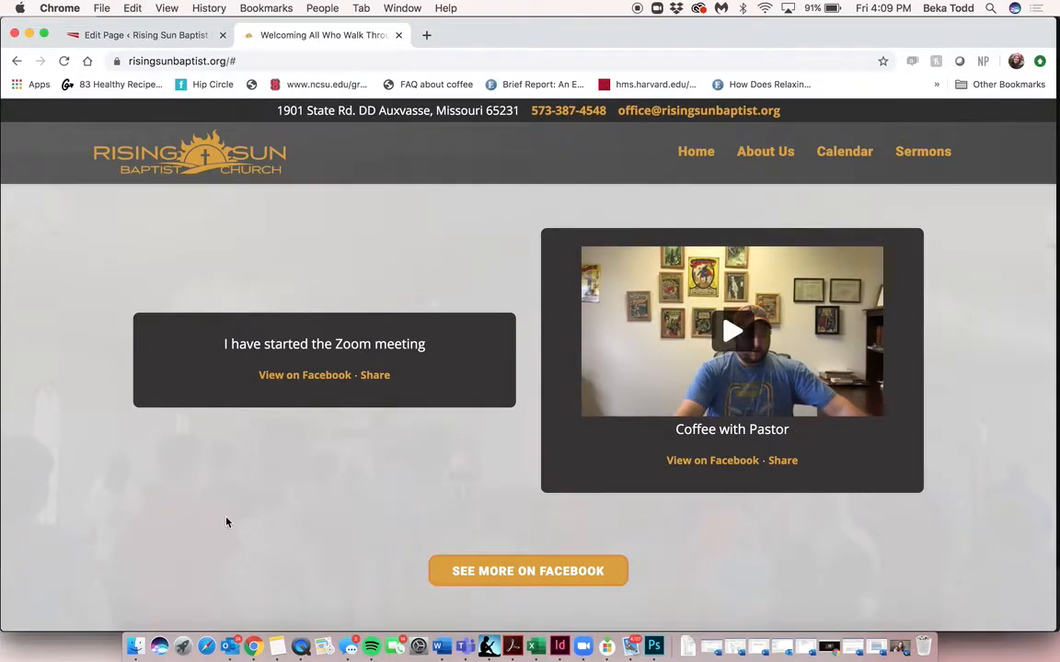
scroll(226, 522, down, 3)
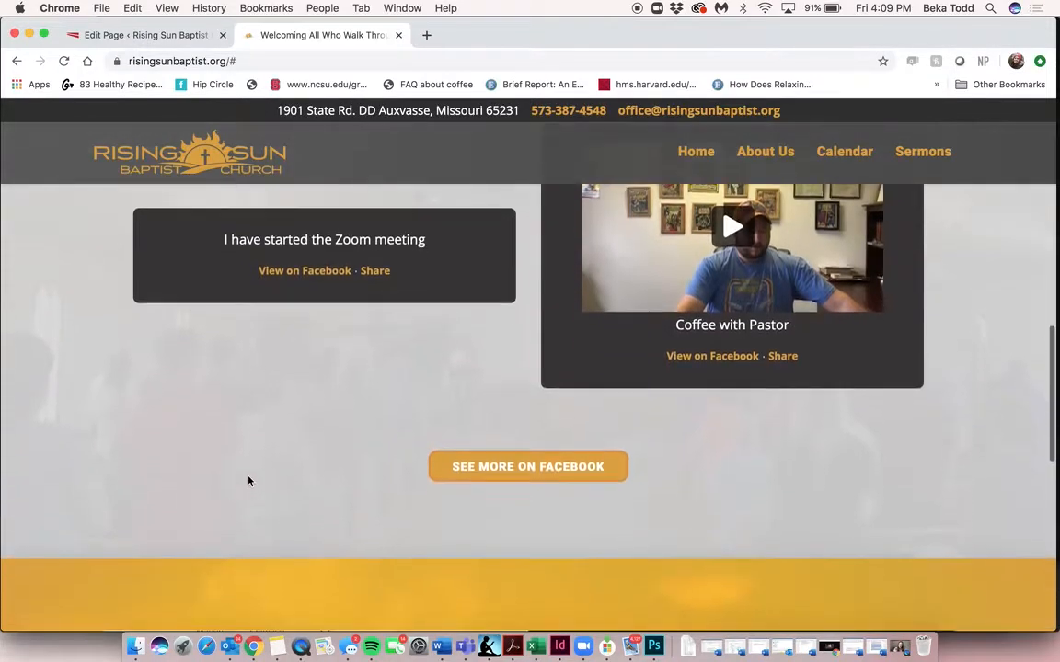
click(147, 35)
scroll(308, 166, up, 1)
click(272, 149)
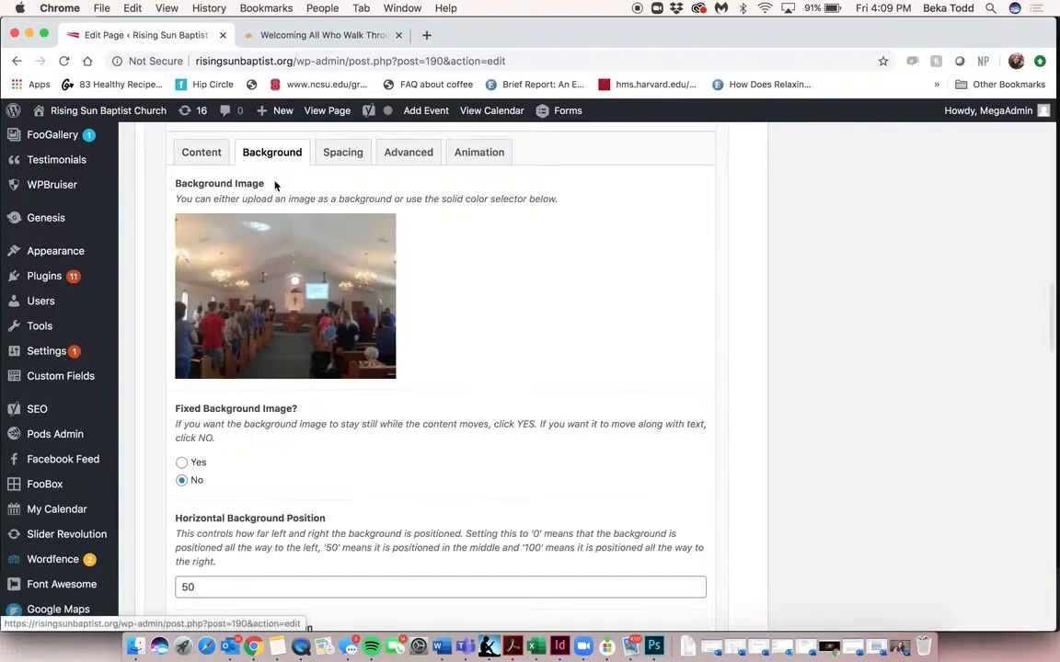
scroll(311, 543, down, 2)
scroll(398, 421, down, 8)
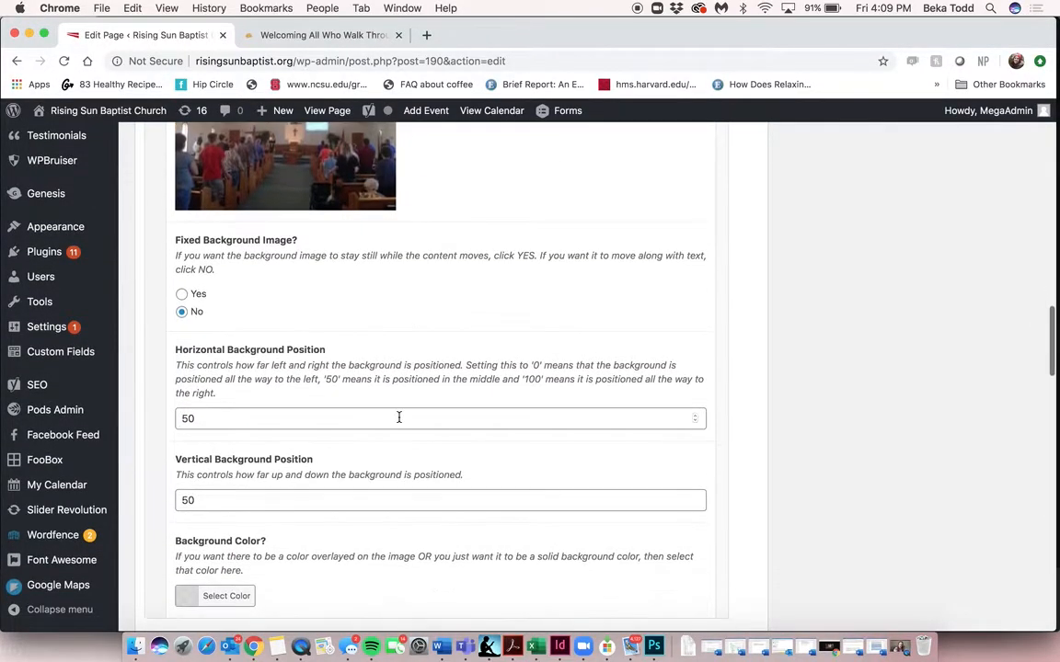
scroll(398, 421, up, 7)
scroll(400, 421, up, 3)
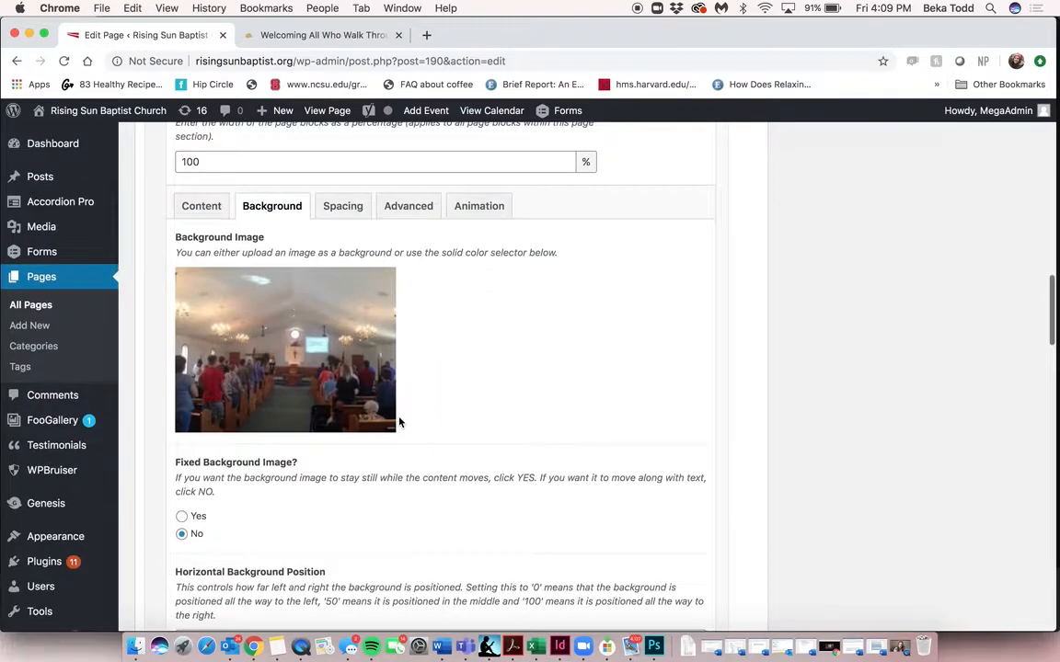
click(195, 207)
Step: Review the live Facebook posts again and check the end of the Facebook Feed section in the Home page editor
click(322, 31)
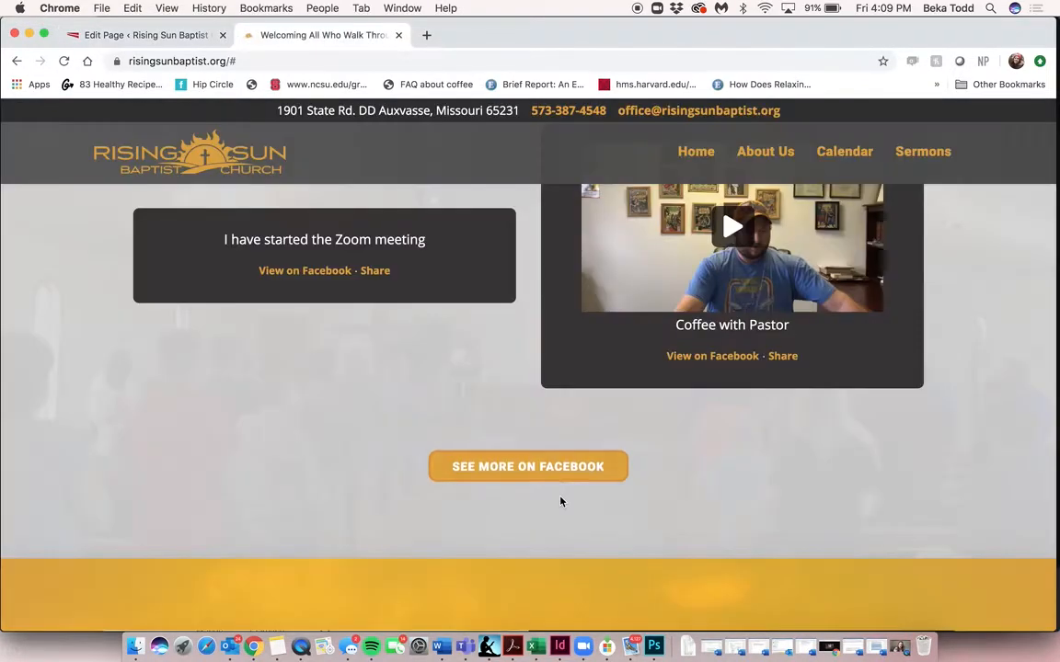
scroll(471, 384, up, 3)
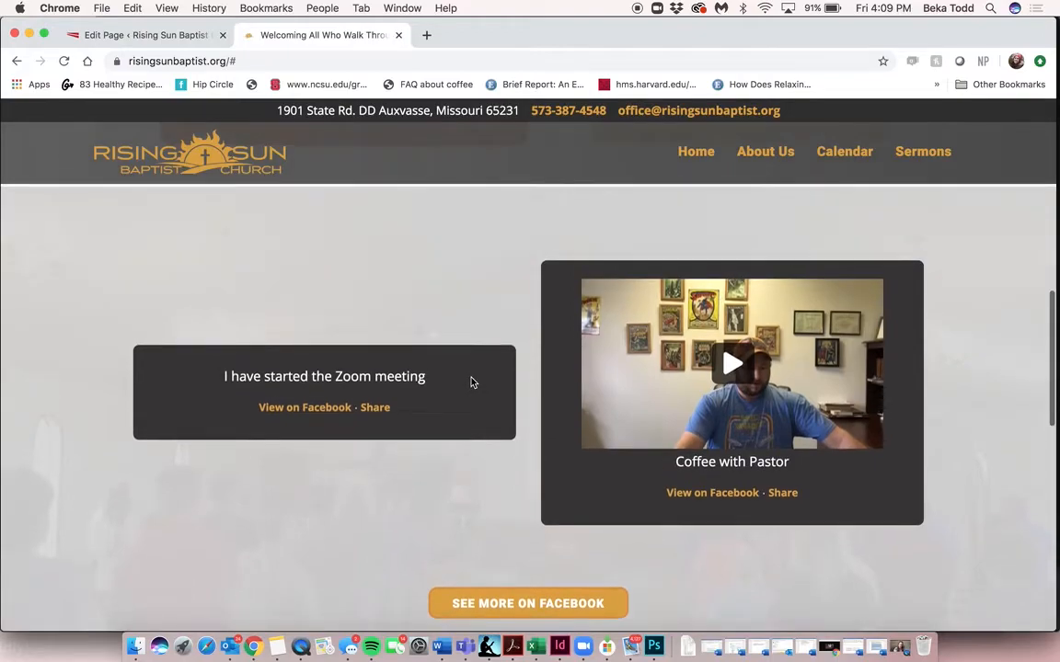
scroll(471, 382, down, 2)
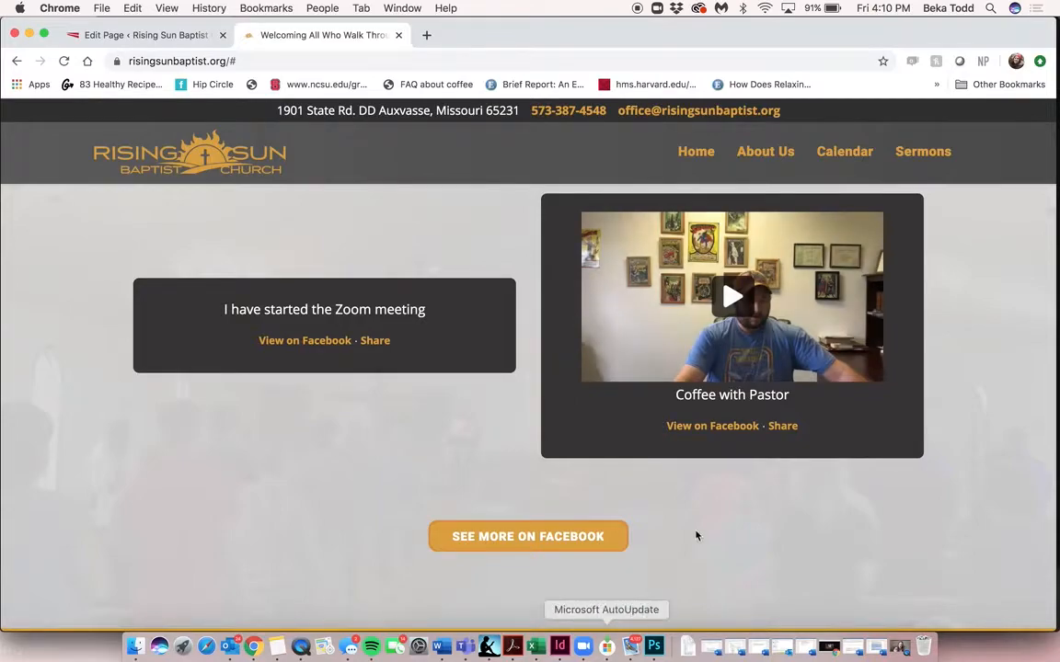
click(148, 35)
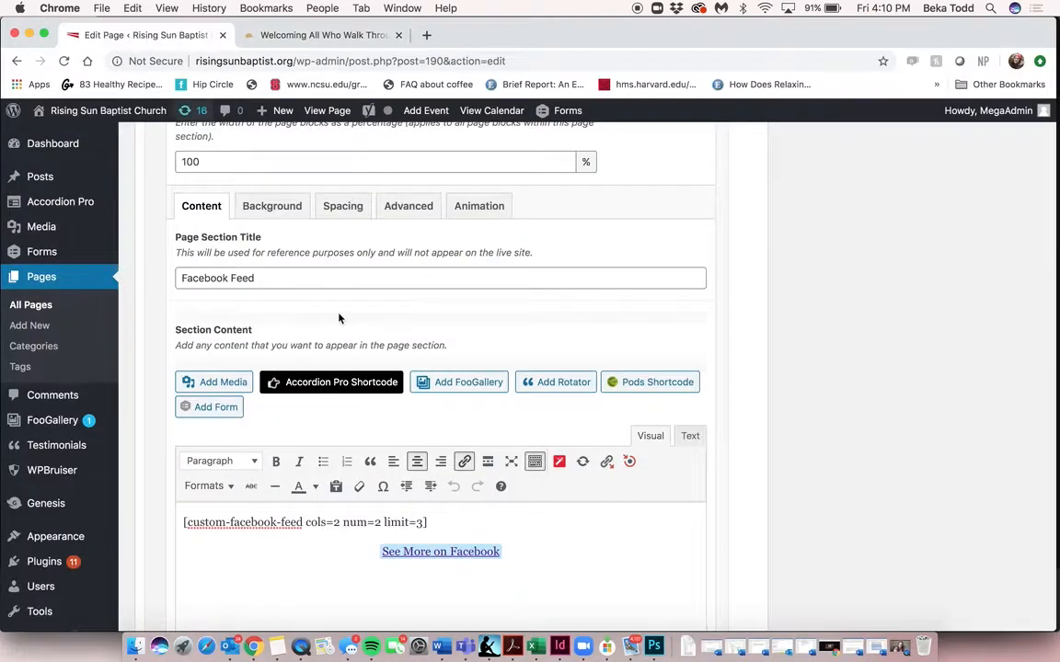
scroll(402, 529, down, 5)
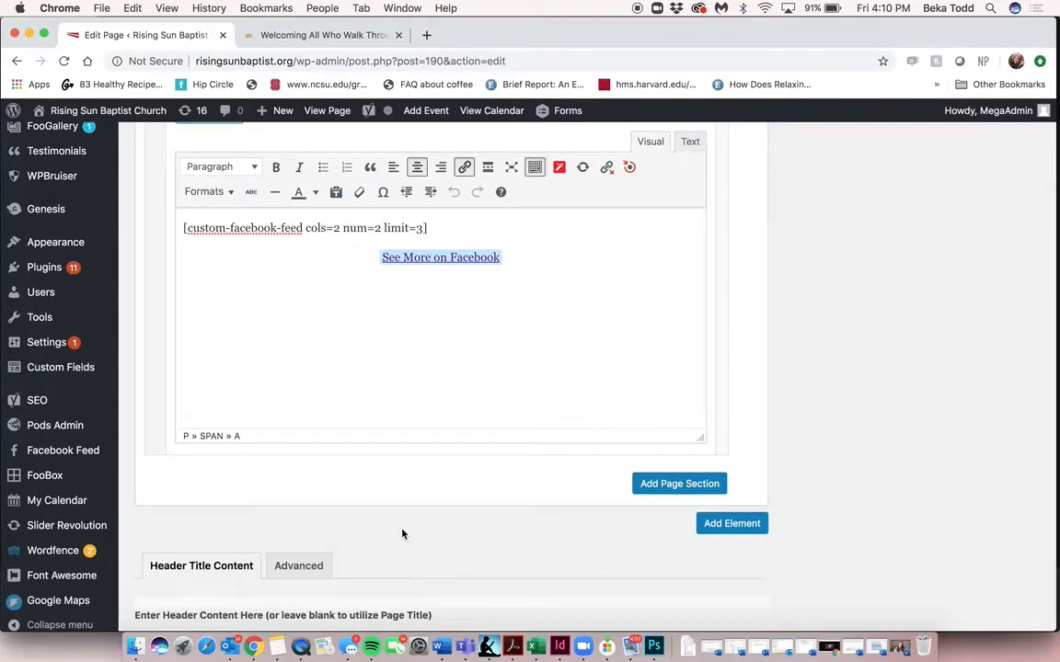
Step: Examine the live homepage from the See More on Facebook button through the Get in Touch map and contact form to the footer
click(322, 37)
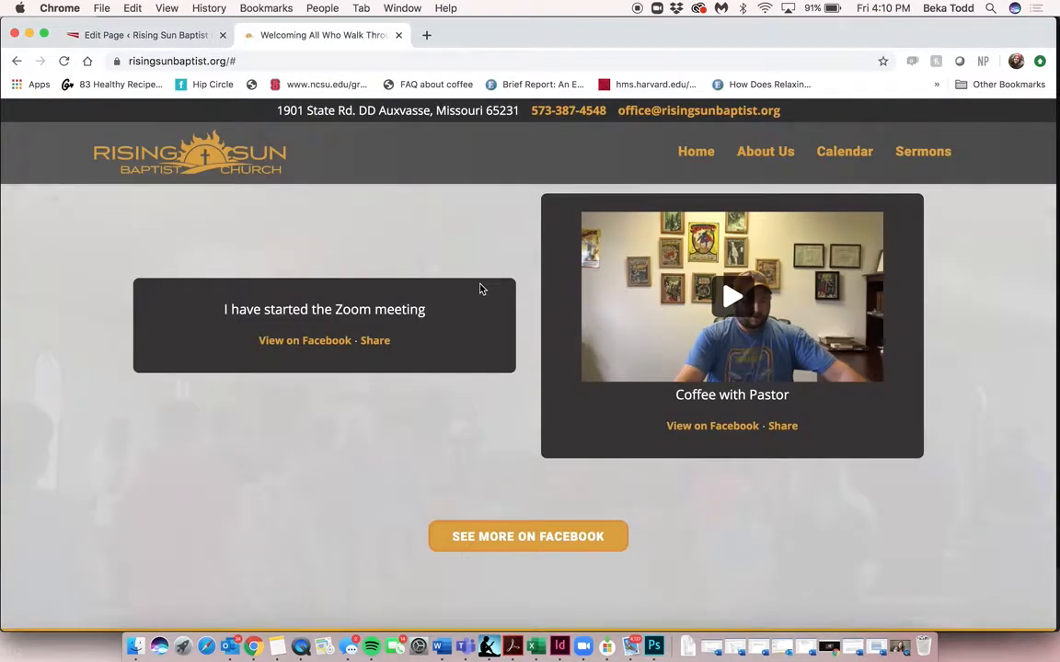
scroll(479, 289, down, 3)
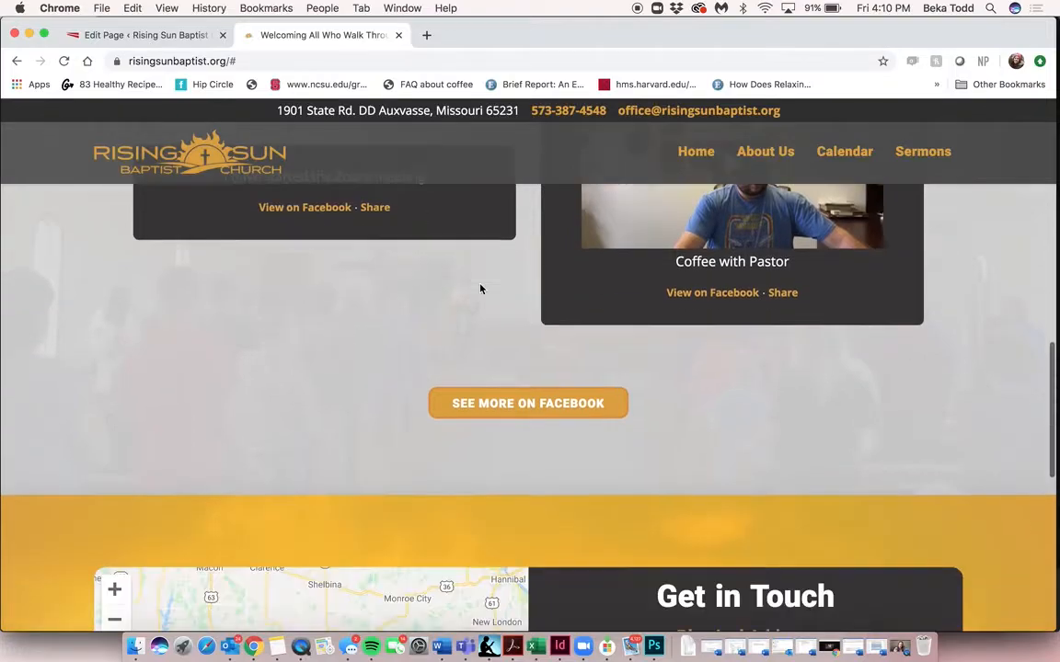
scroll(480, 289, down, 3)
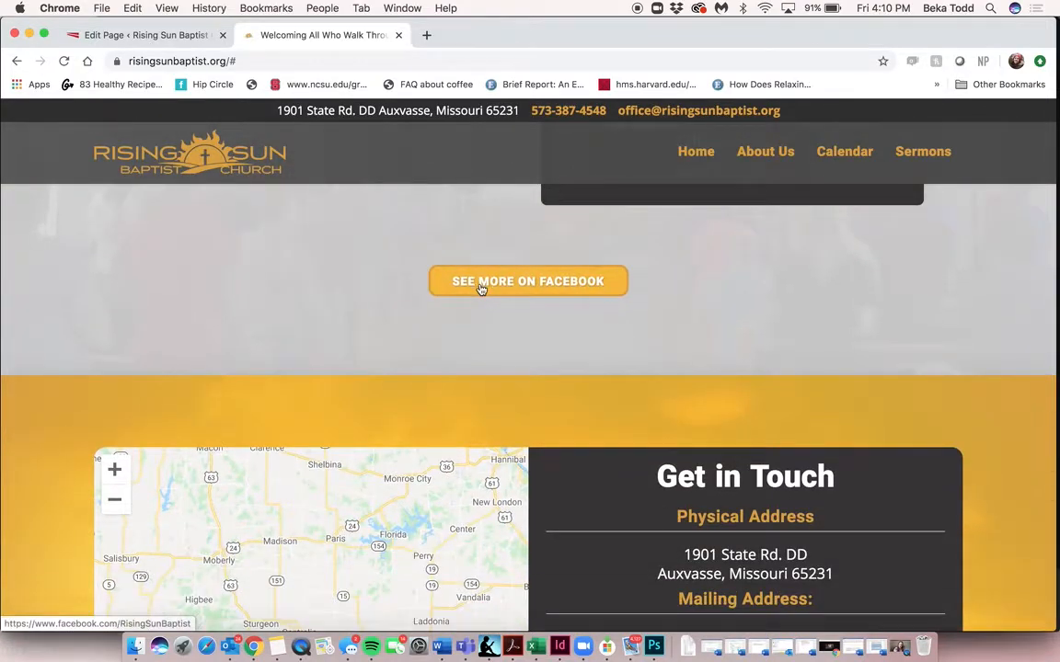
scroll(480, 289, down, 8)
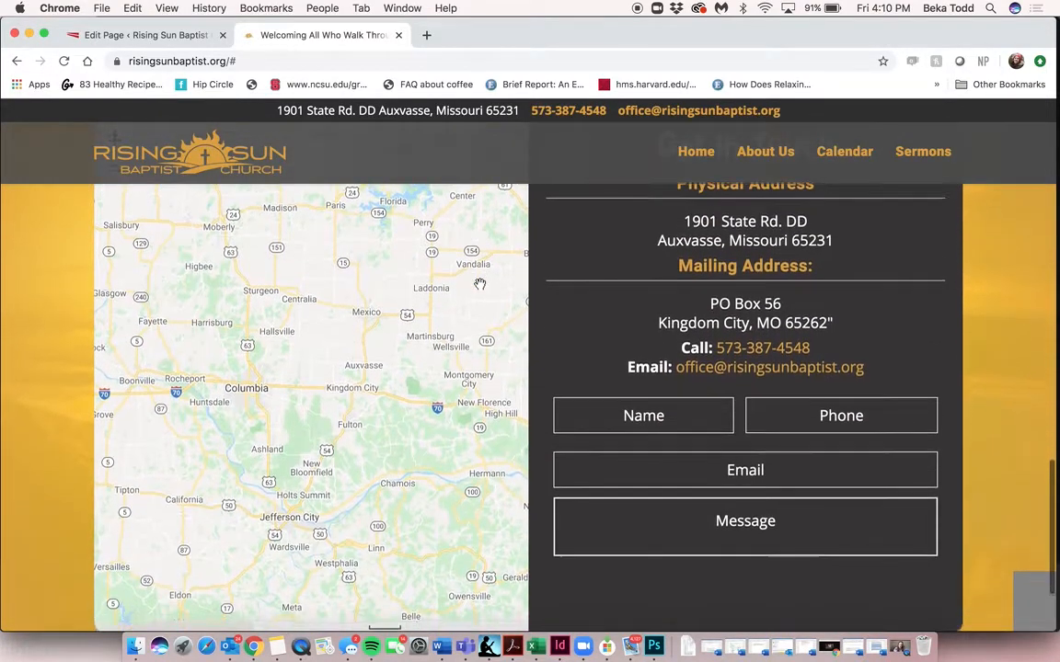
scroll(558, 572, down, 3)
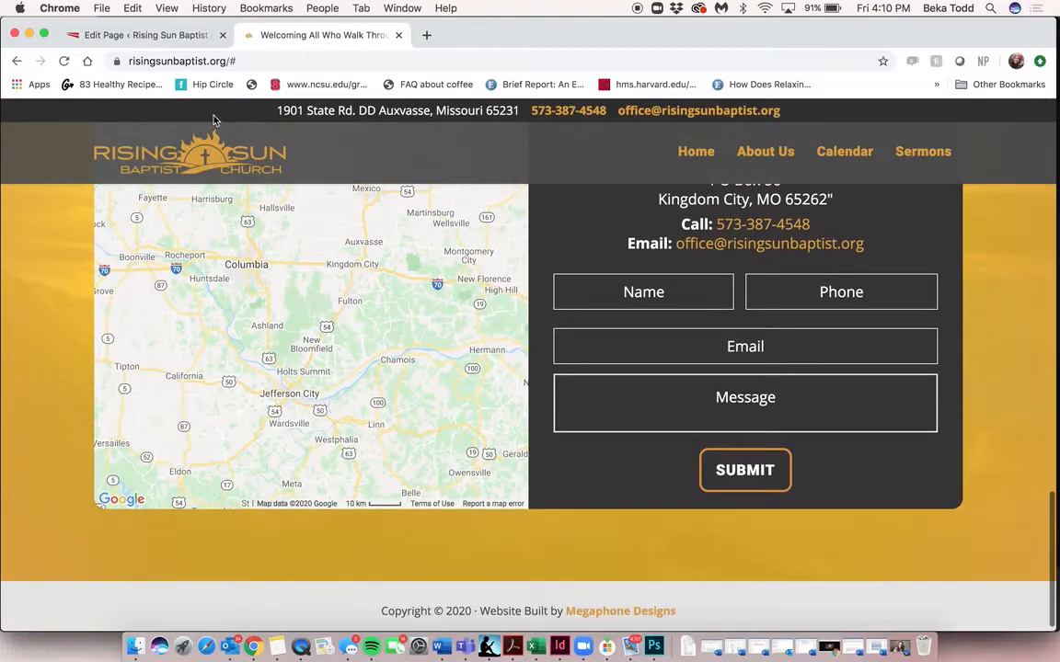
Step: Return to the Home page editor and leave it for the list of all pages
click(172, 38)
scroll(375, 200, up, 12)
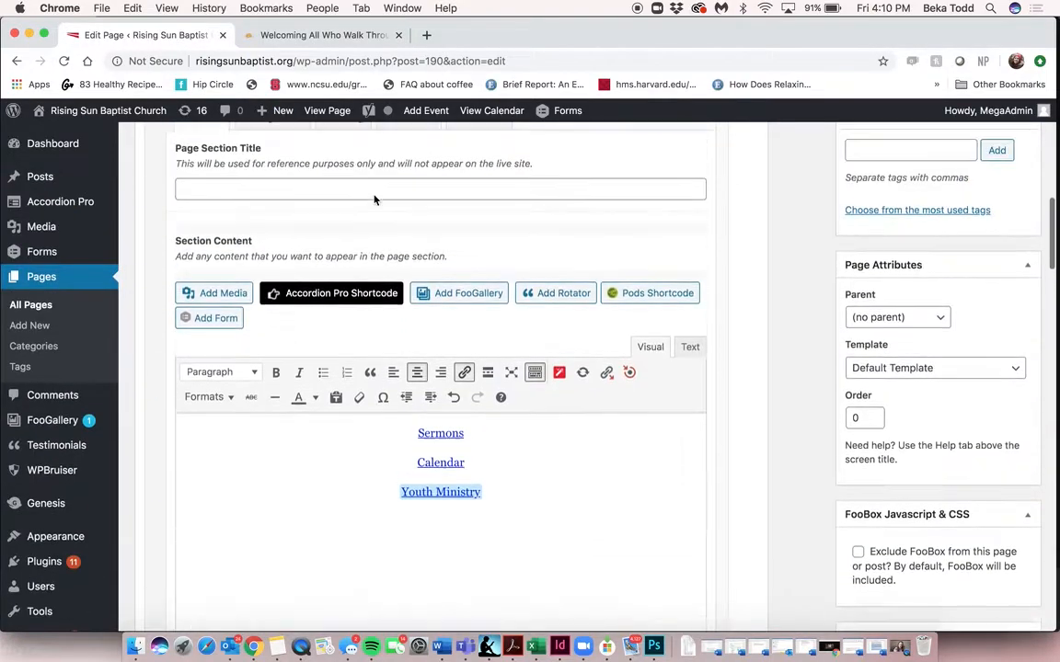
click(44, 306)
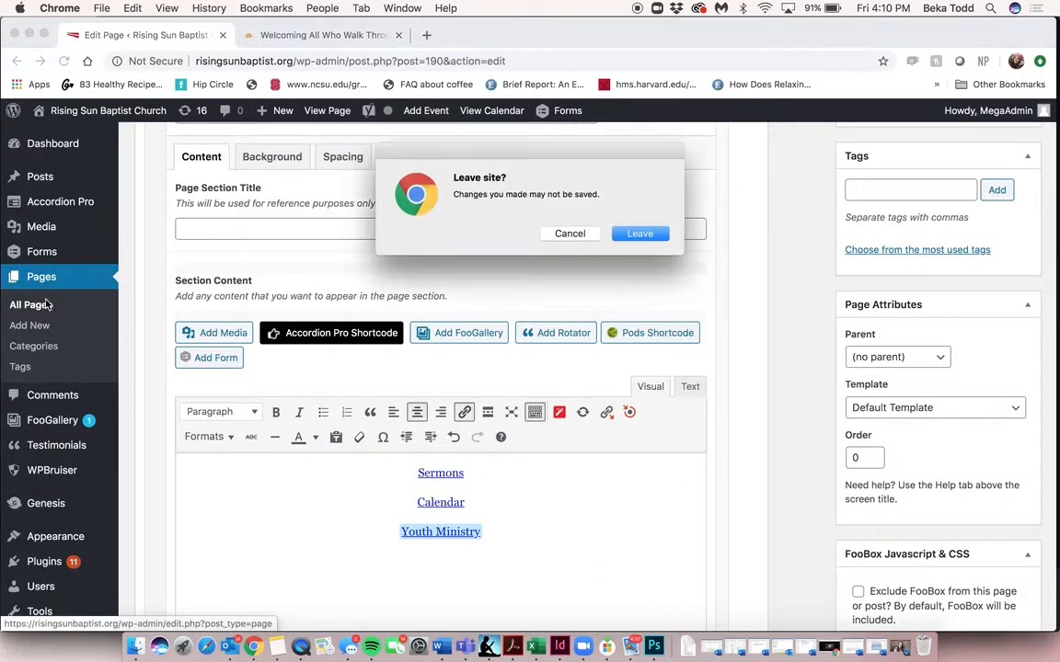
click(569, 235)
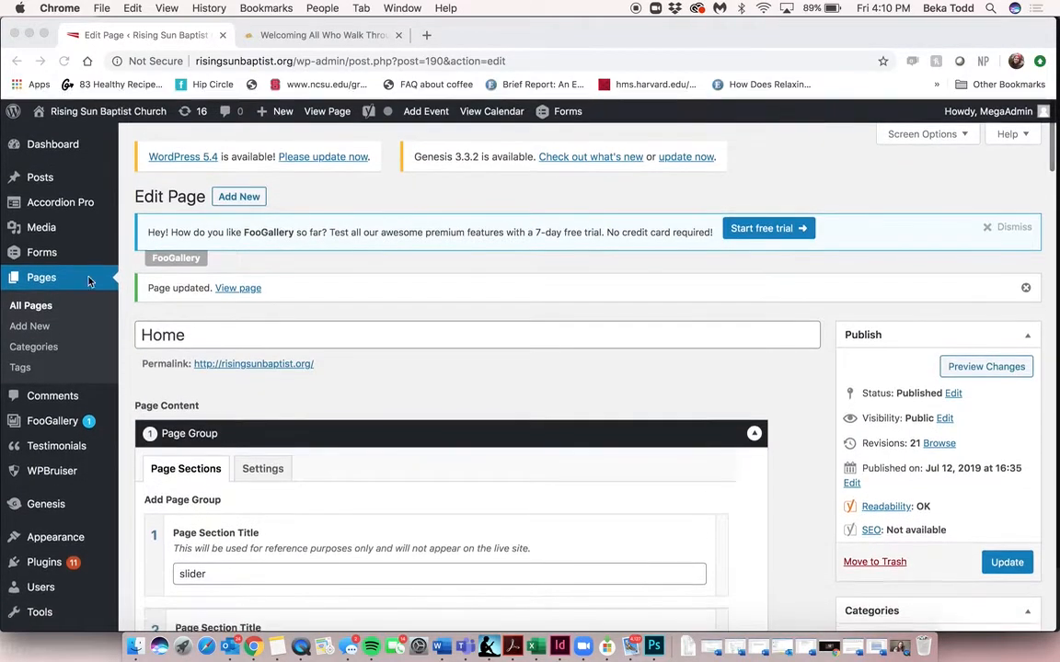
click(42, 307)
click(640, 234)
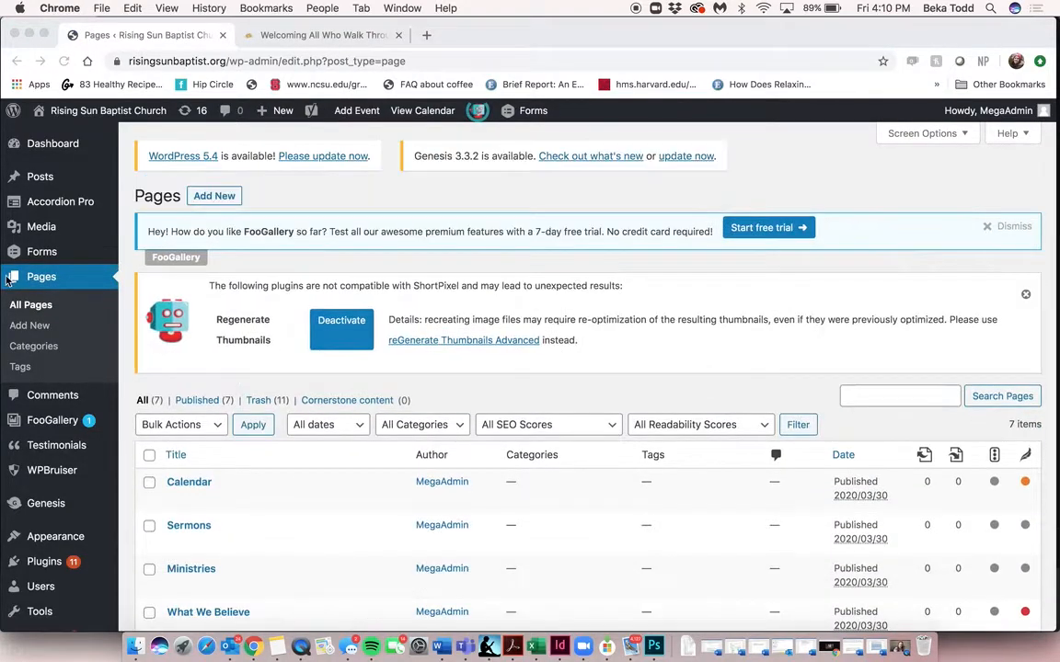
Step: Open the Calendar page for editing from the pages list and examine the calendar shortcode in its section content
scroll(331, 387, down, 5)
scroll(331, 386, down, 1)
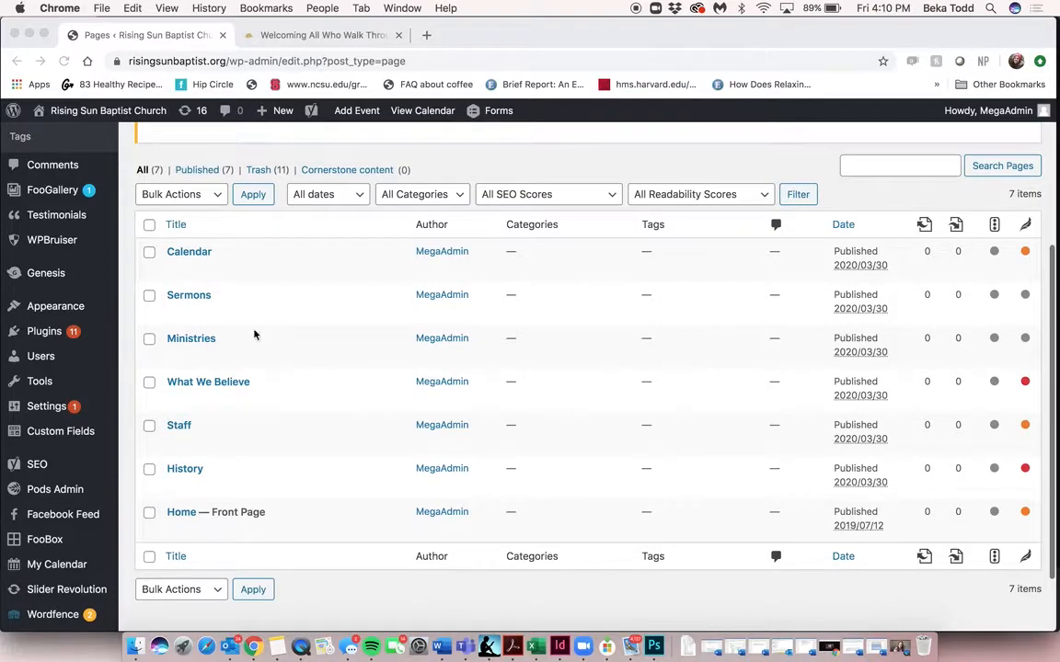
click(199, 256)
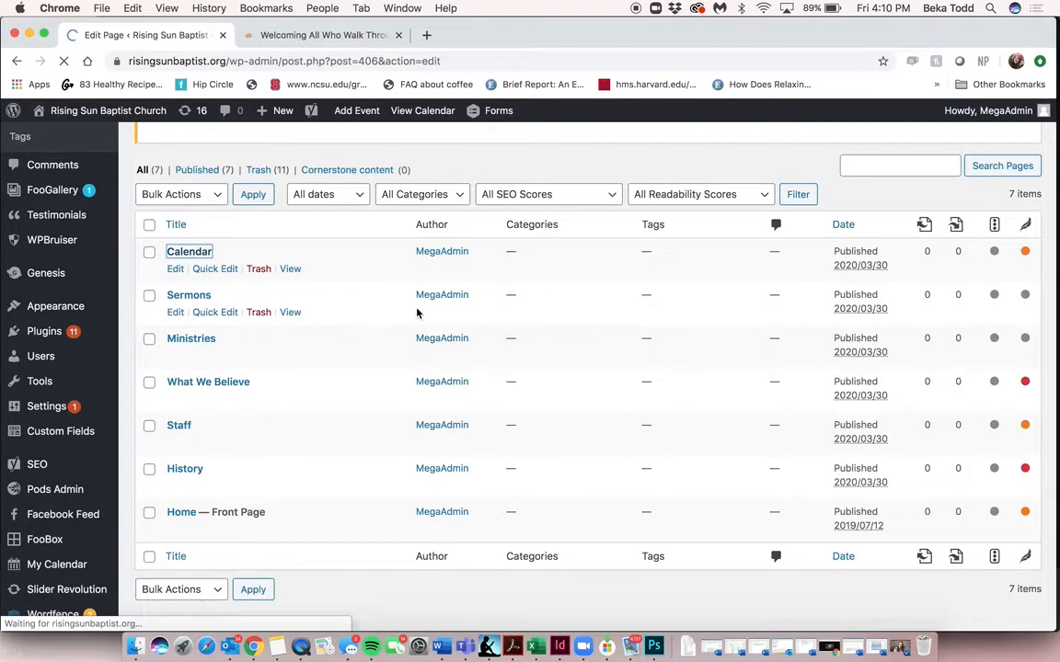
scroll(416, 310, down, 8)
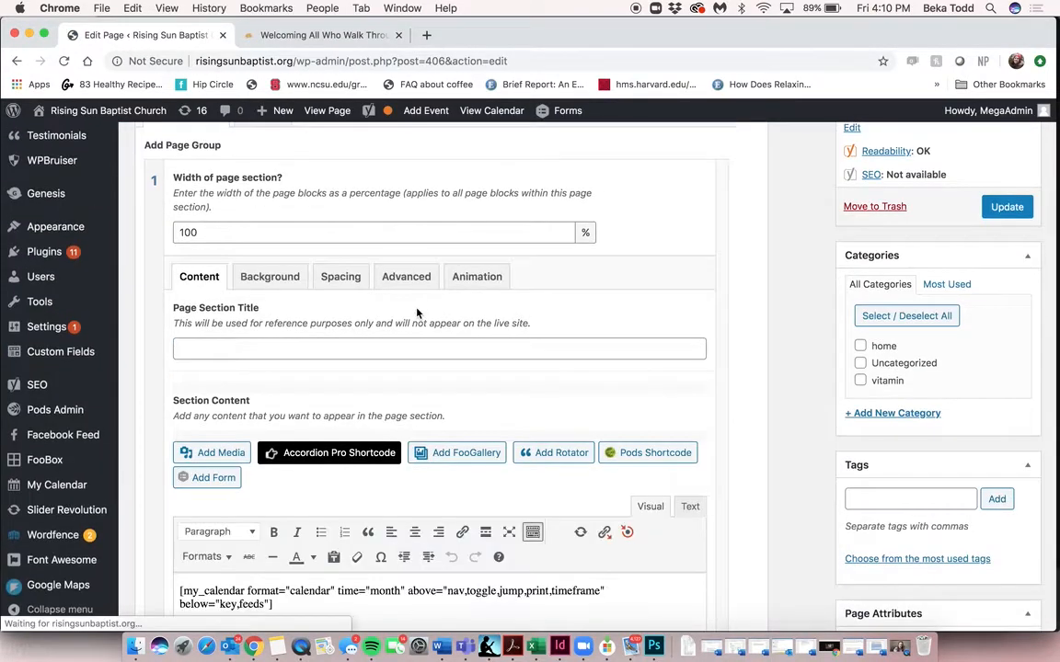
scroll(419, 276, down, 3)
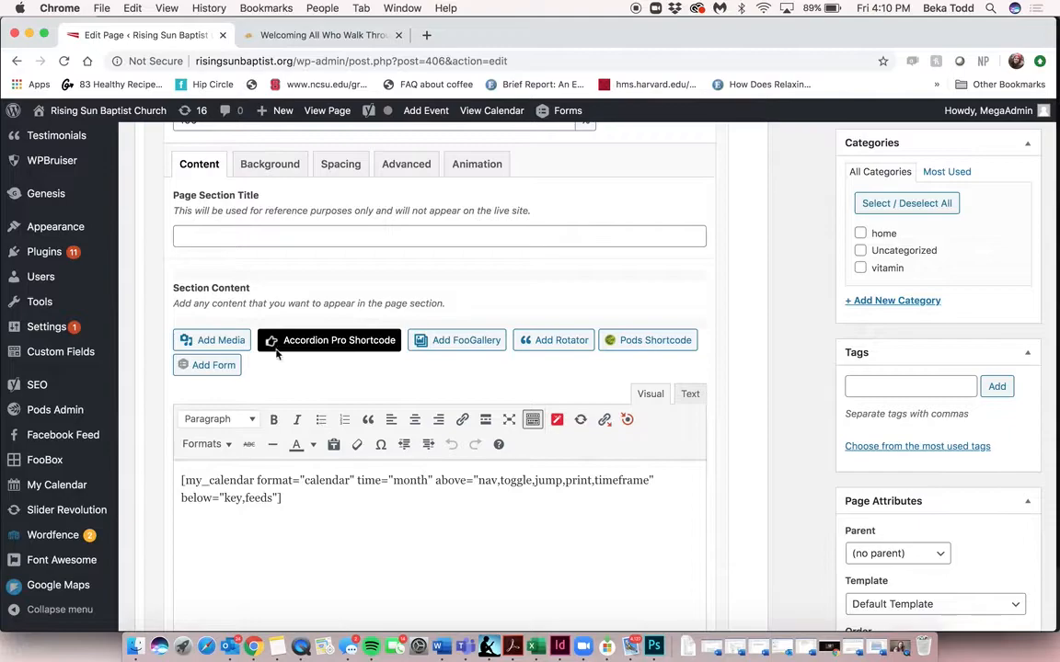
Step: Return to the list of all pages, open the Ministries page for editing and examine its layout
scroll(271, 317, up, 6)
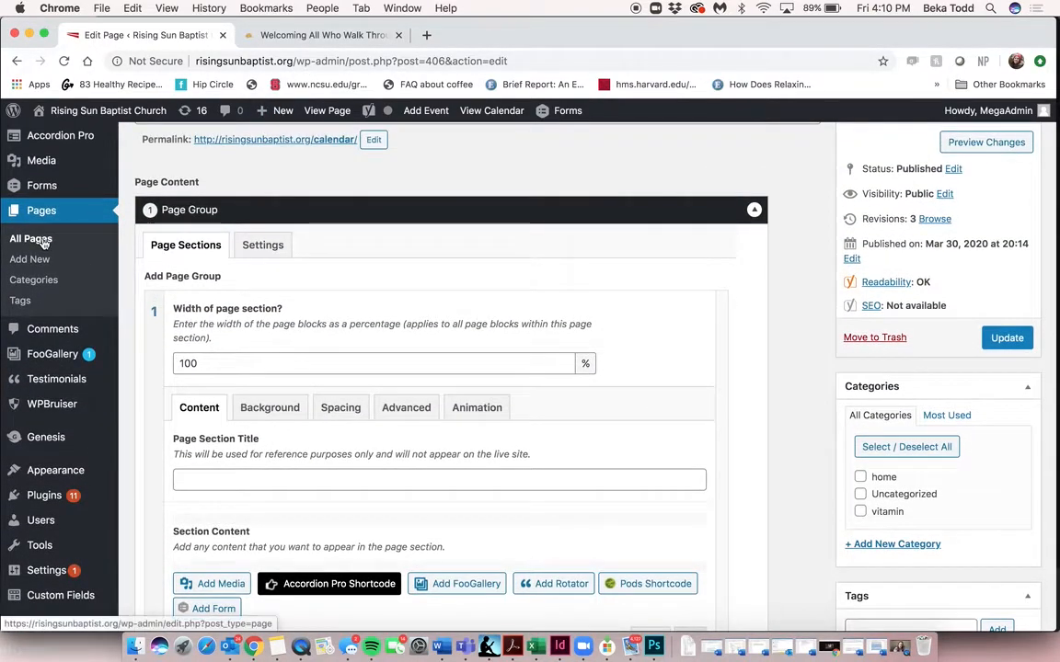
click(42, 240)
scroll(43, 243, down, 3)
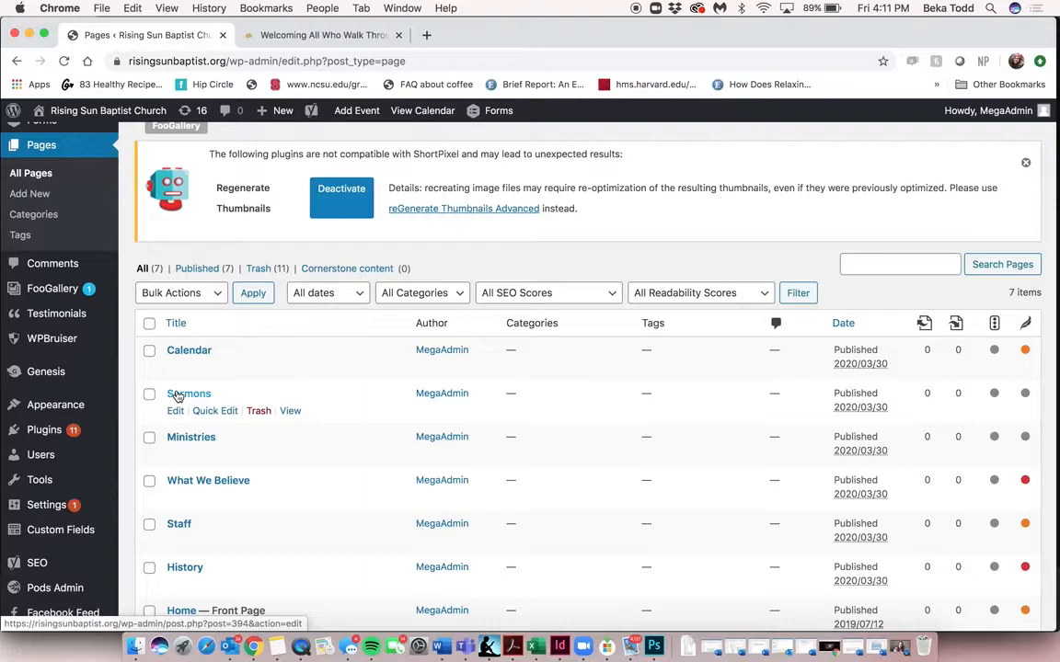
click(200, 440)
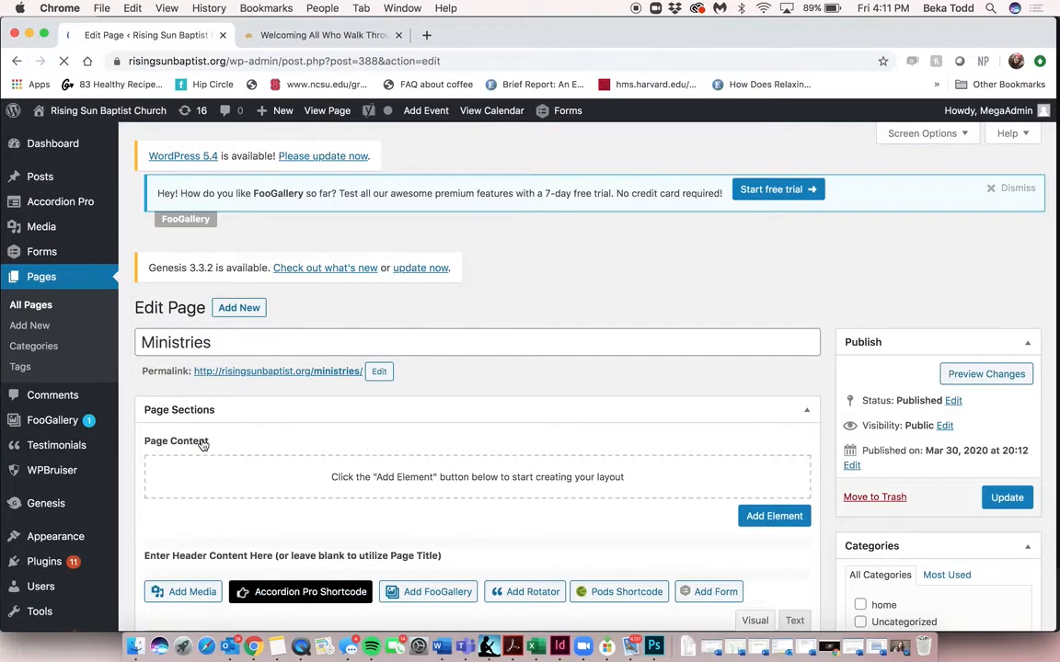
scroll(203, 445, down, 5)
scroll(203, 445, up, 5)
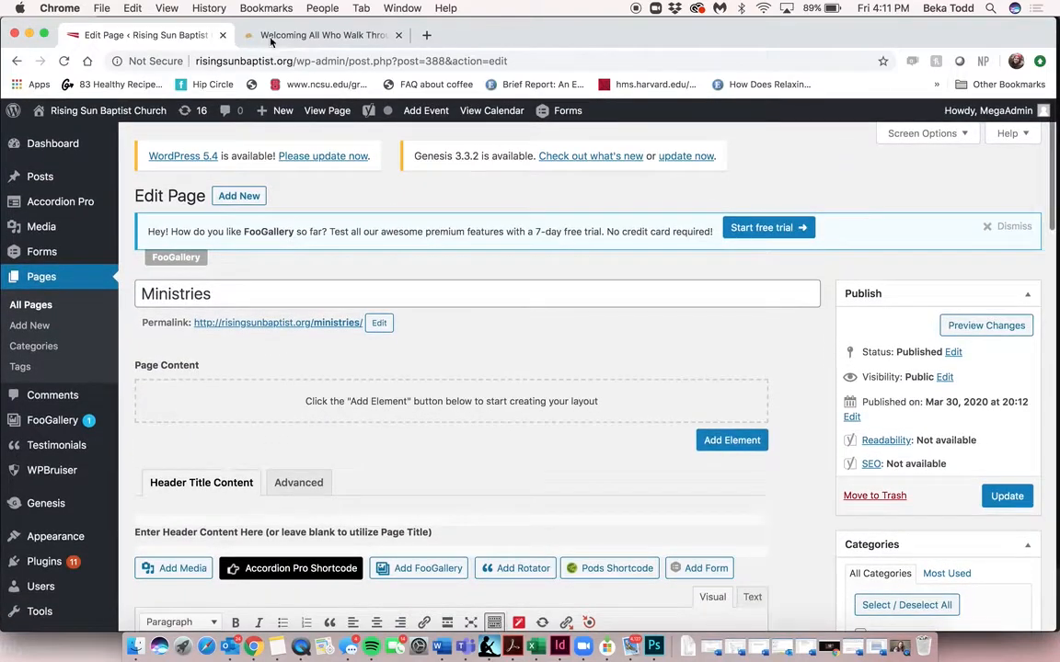
Step: Check the About Us navigation entry on the live site and return to the list of all pages
click(301, 37)
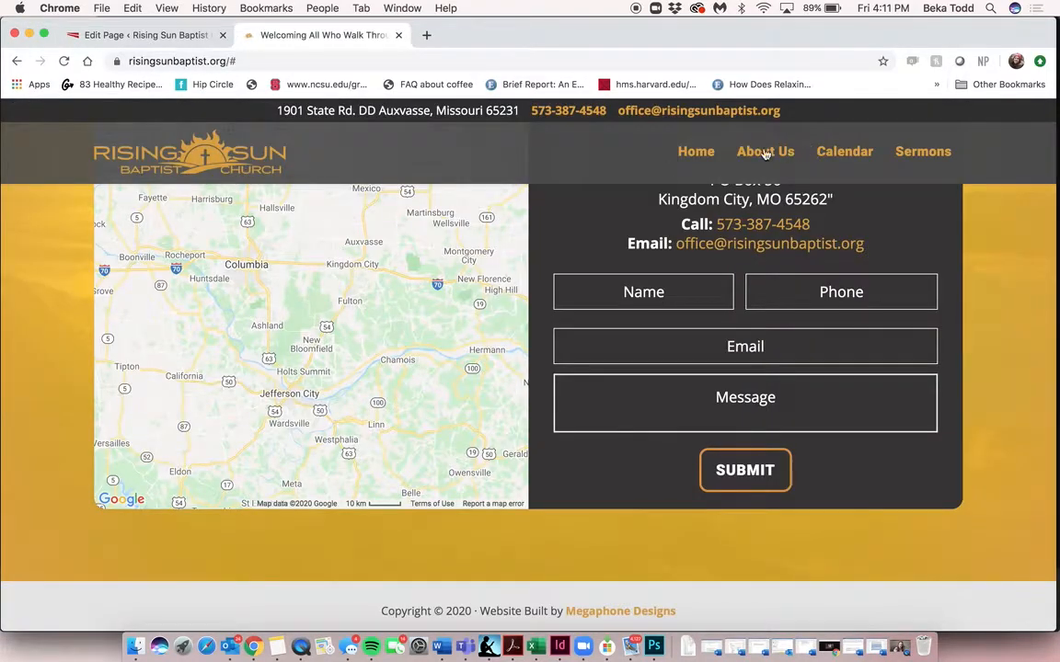
mouse_move(765, 154)
click(134, 37)
scroll(336, 327, left, 5)
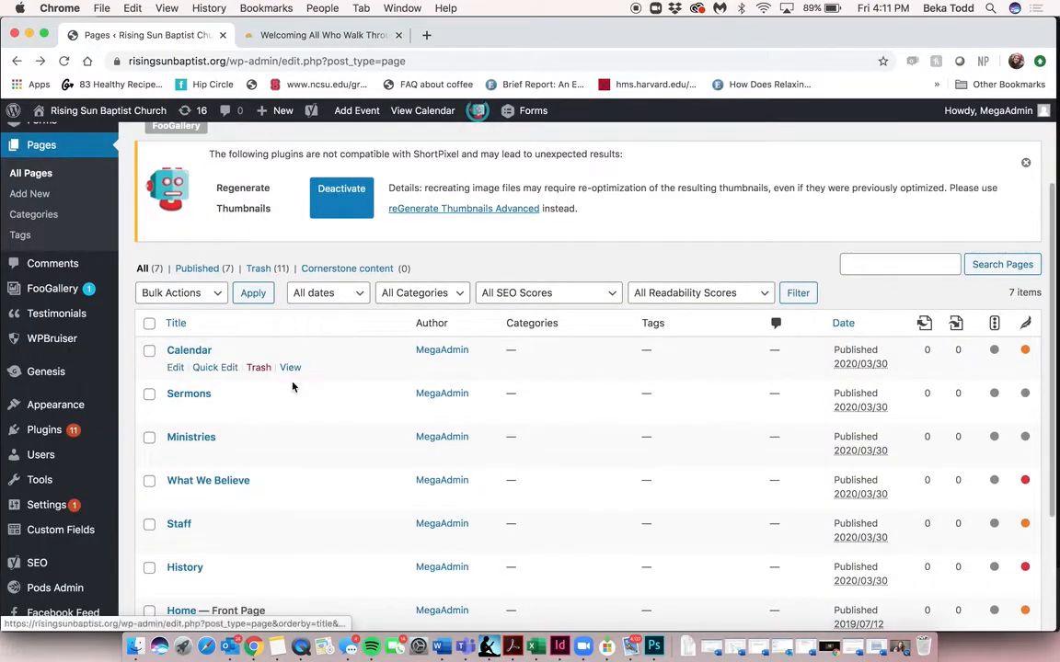
Step: Open the What We Believe page for editing and examine the belief statements in its section content
scroll(312, 364, down, 1)
click(236, 418)
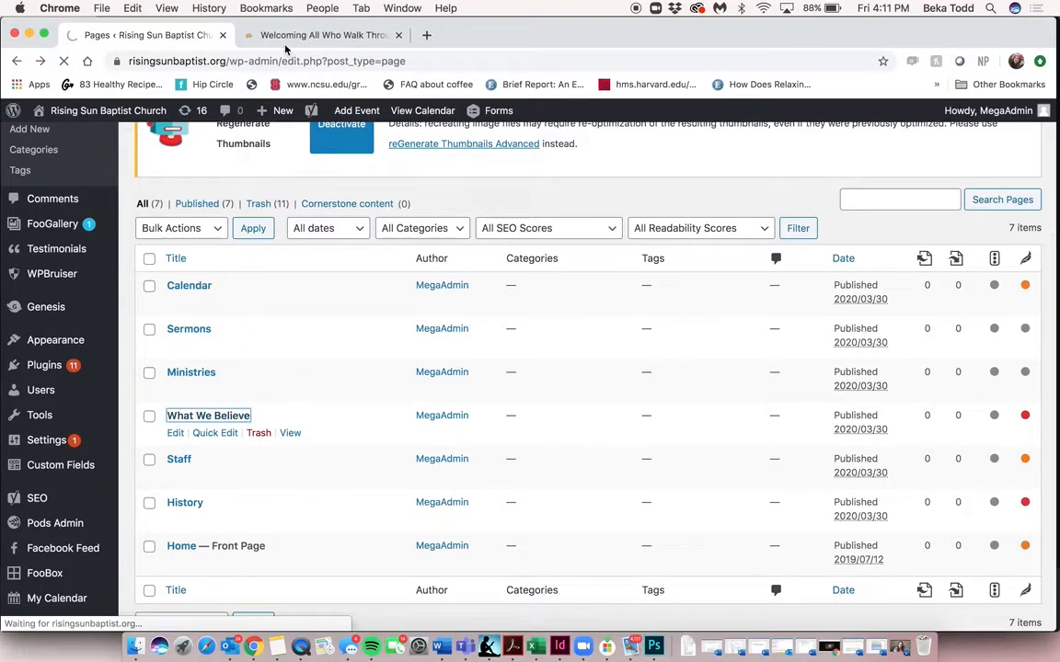
scroll(421, 293, down, 10)
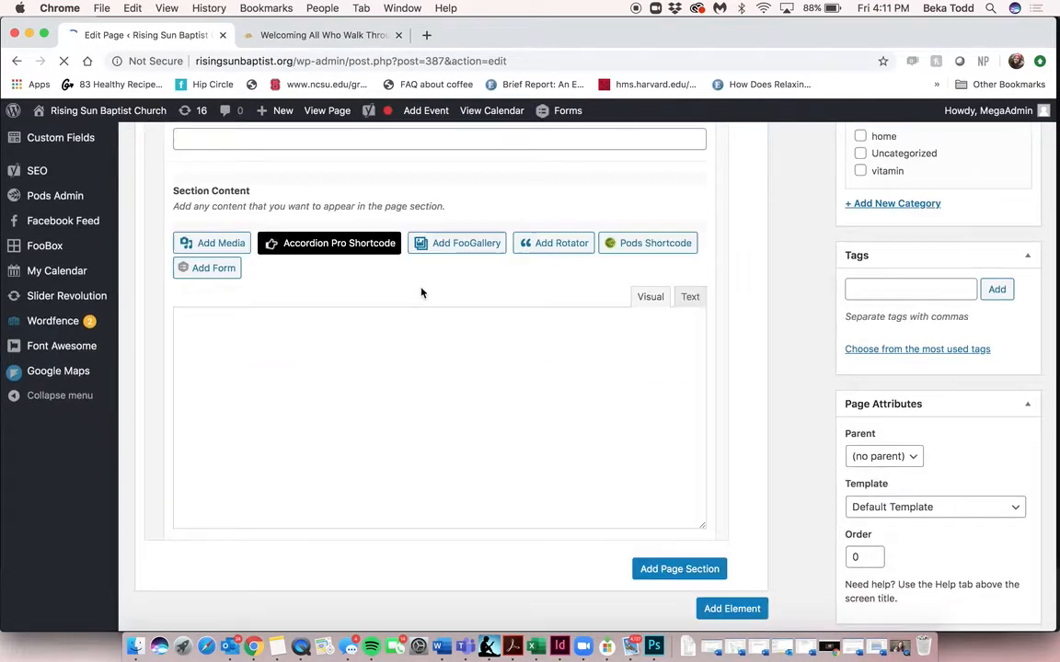
scroll(415, 347, down, 2)
scroll(415, 346, down, 15)
scroll(414, 365, down, 15)
scroll(416, 367, down, 20)
scroll(417, 374, up, 20)
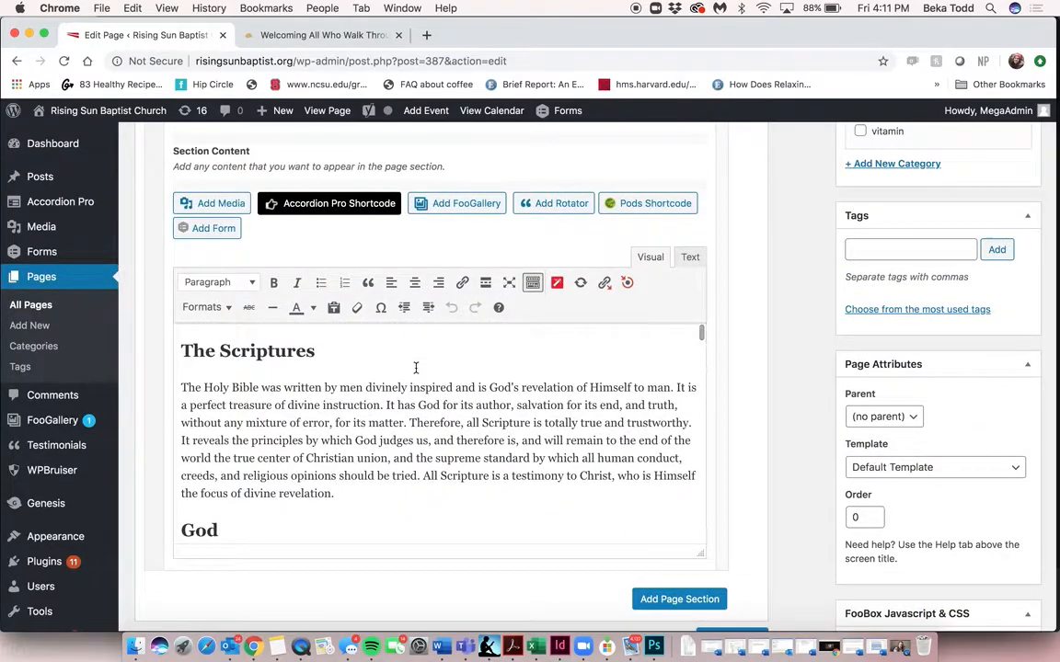
Step: Apply bold and italic to the paragraph under The Scriptures heading and remove both formats again
double_click(256, 418)
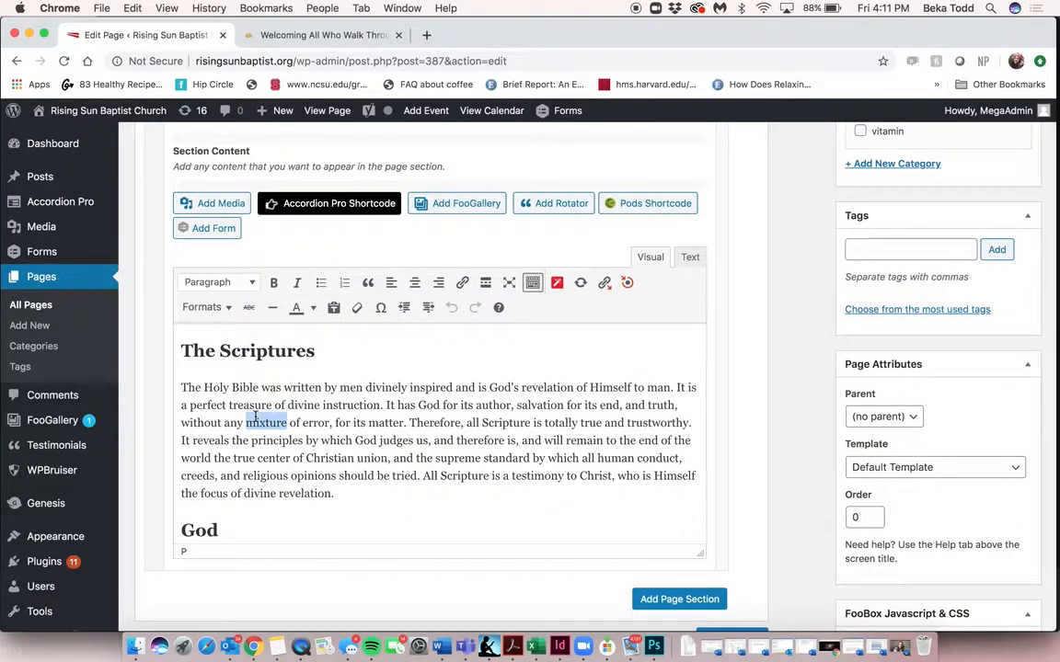
double_click(252, 387)
triple_click(252, 388)
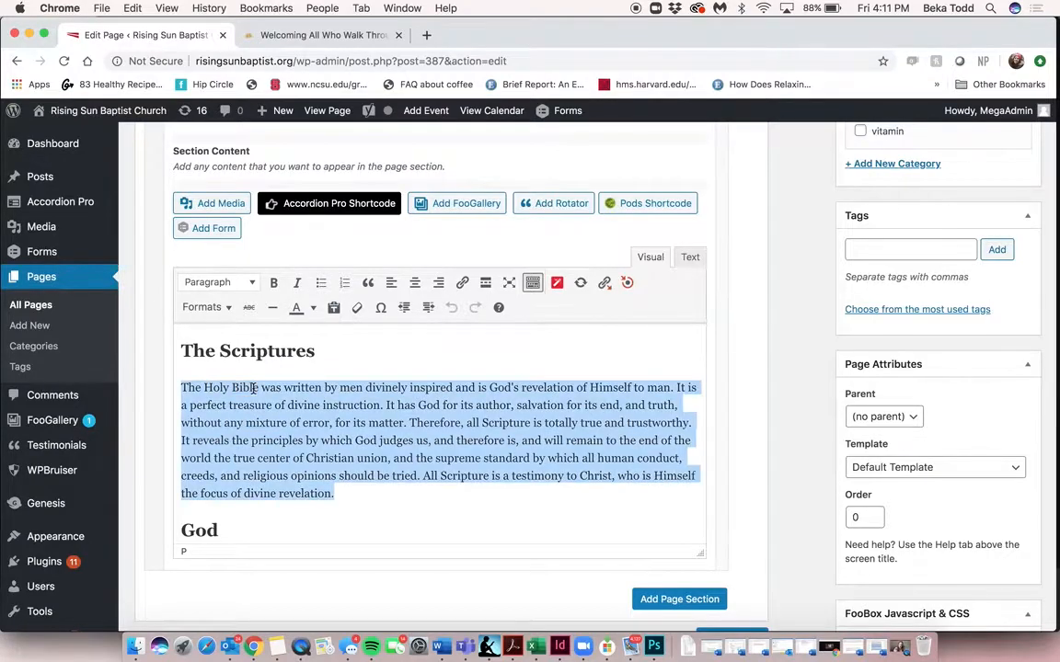
click(252, 387)
triple_click(252, 387)
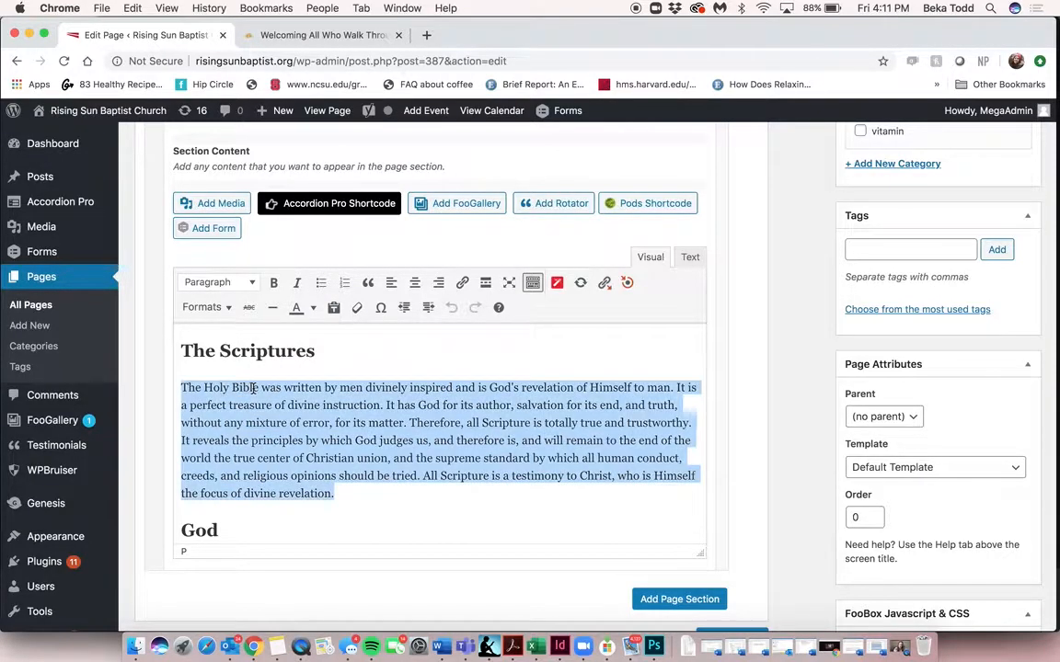
click(273, 282)
click(296, 283)
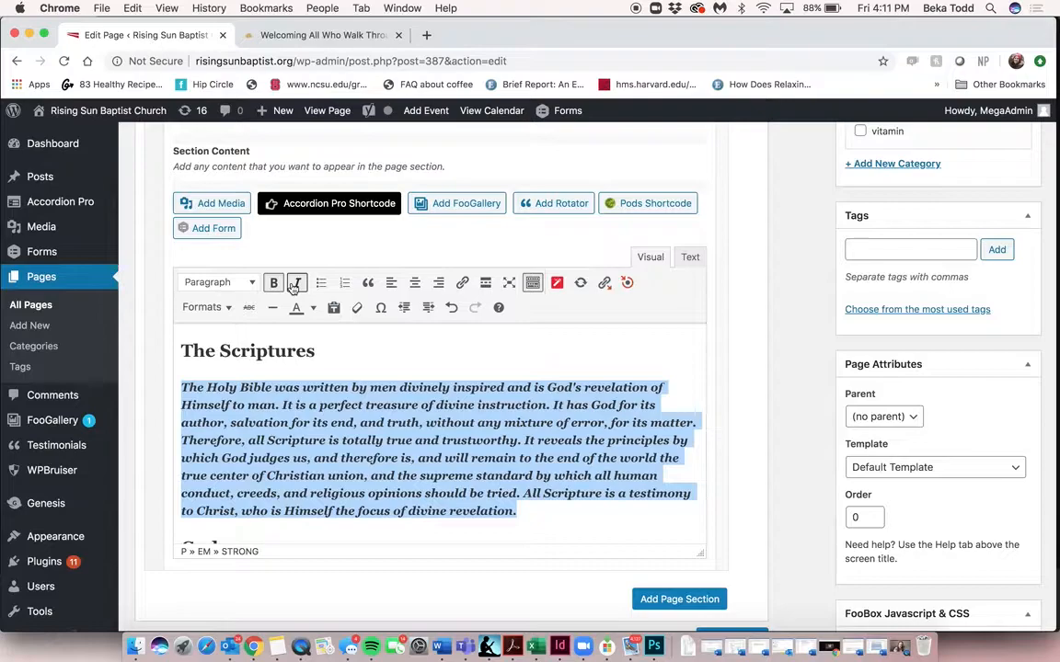
click(273, 283)
click(296, 282)
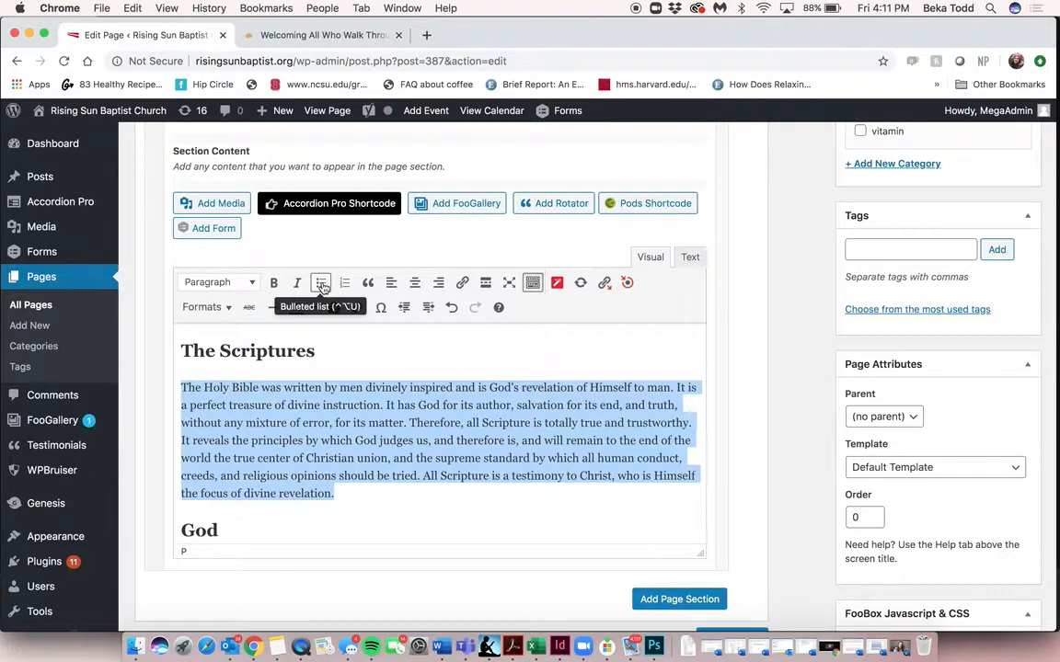
Step: Try bulleted and numbered list formatting on the paragraph under The Scriptures heading, reverting each one
click(321, 283)
click(322, 286)
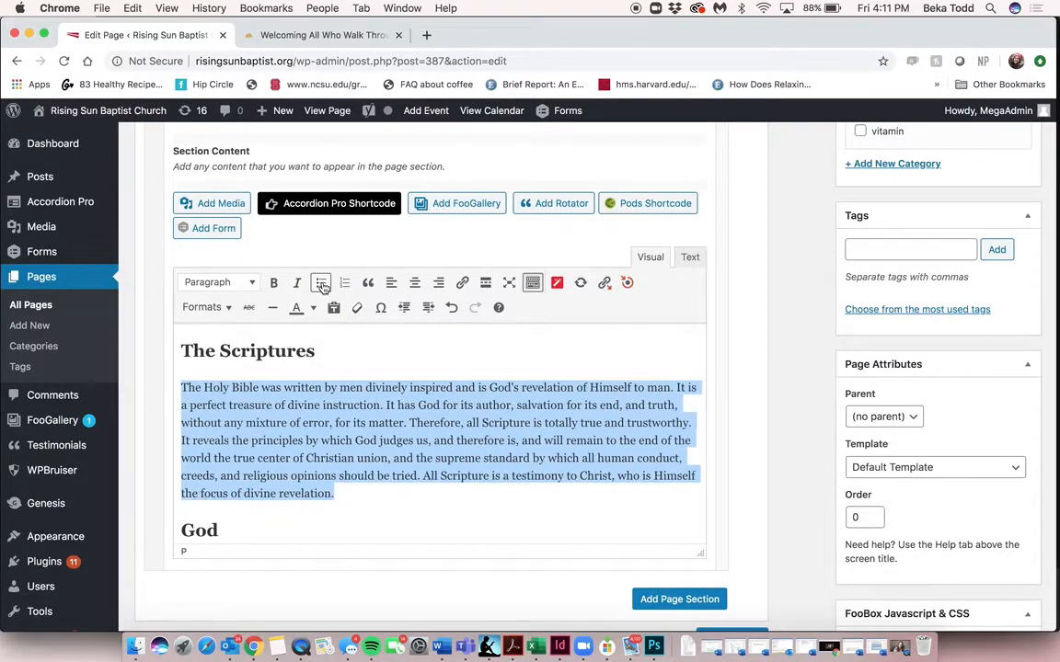
click(342, 285)
click(341, 285)
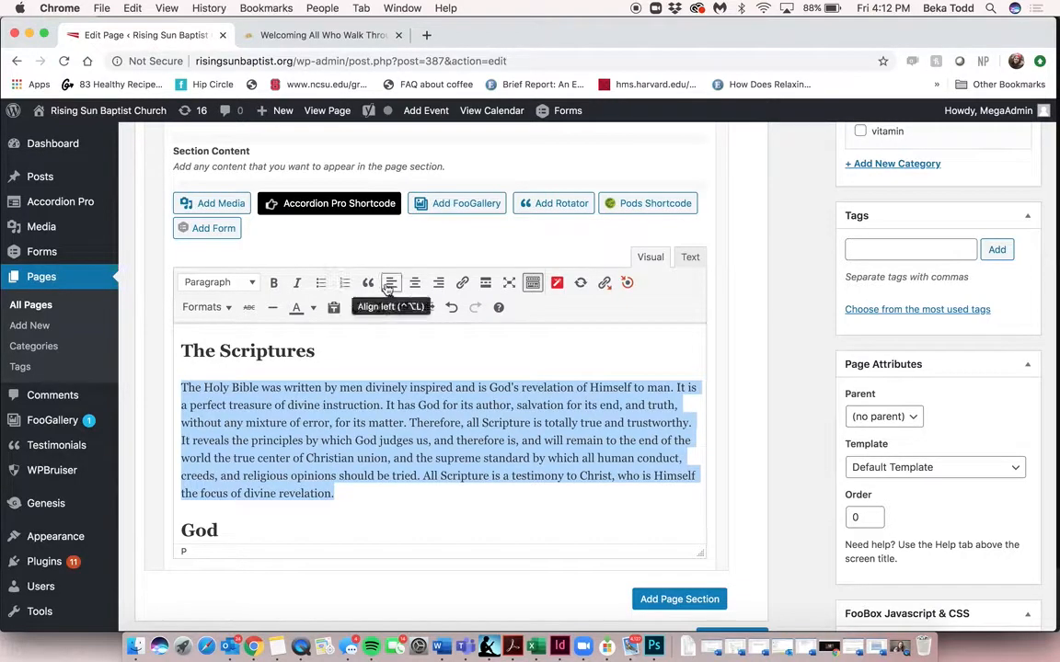
Step: Try to link the paragraph under The Scriptures heading to google.com
click(464, 285)
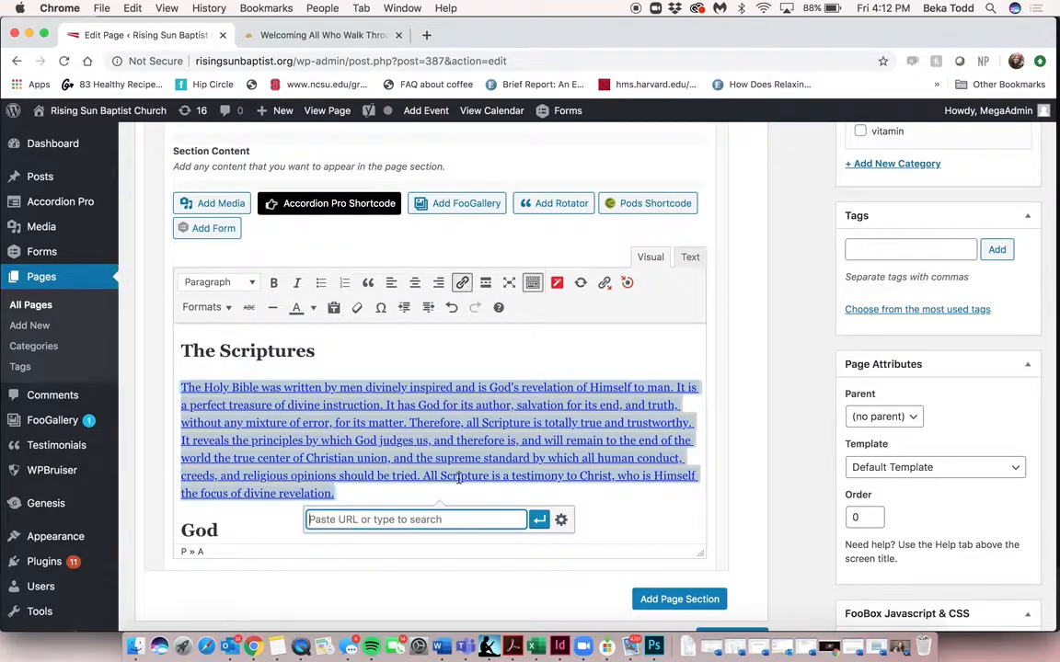
text(google.com)
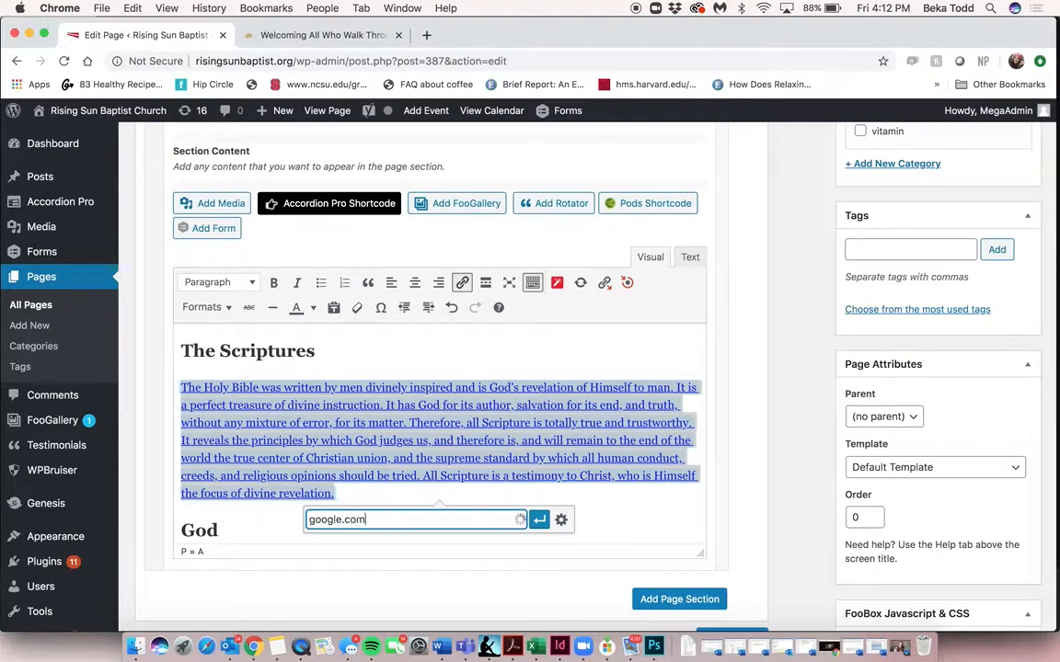
key(Return)
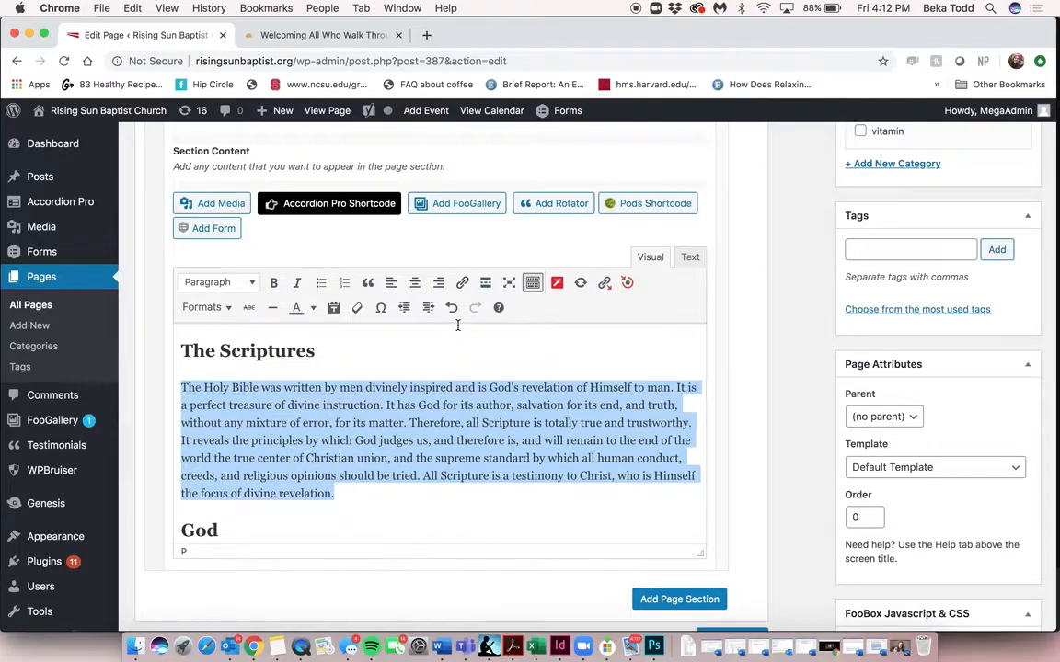
Step: Try the Heading 2 and Heading 3 styles on the Scriptures paragraph and set it back to Paragraph
click(213, 283)
click(241, 366)
click(213, 282)
click(250, 391)
click(250, 288)
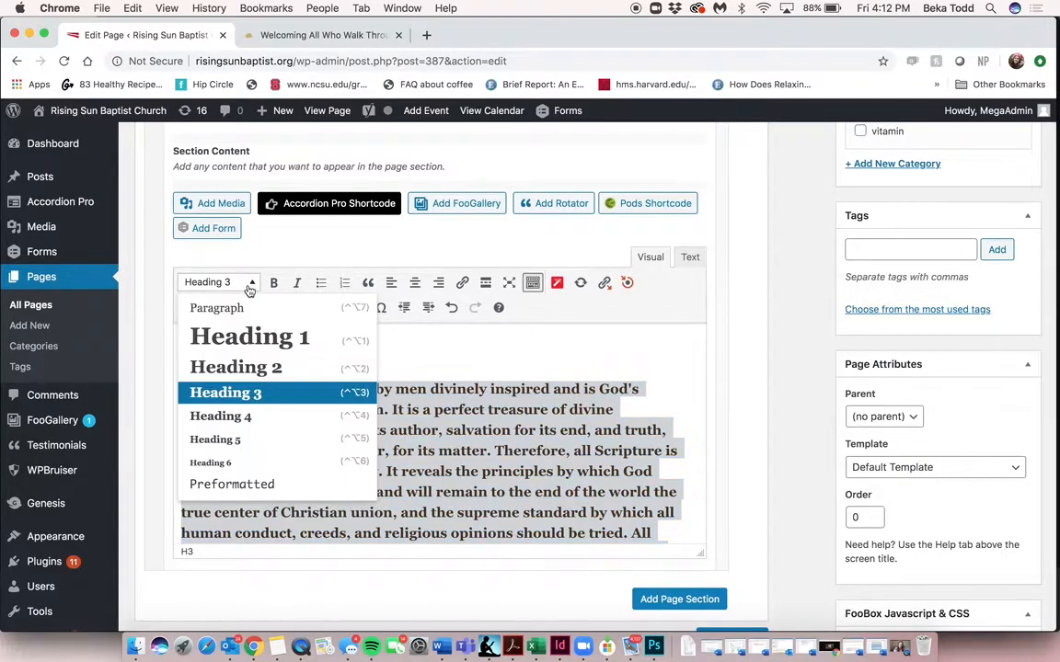
click(247, 309)
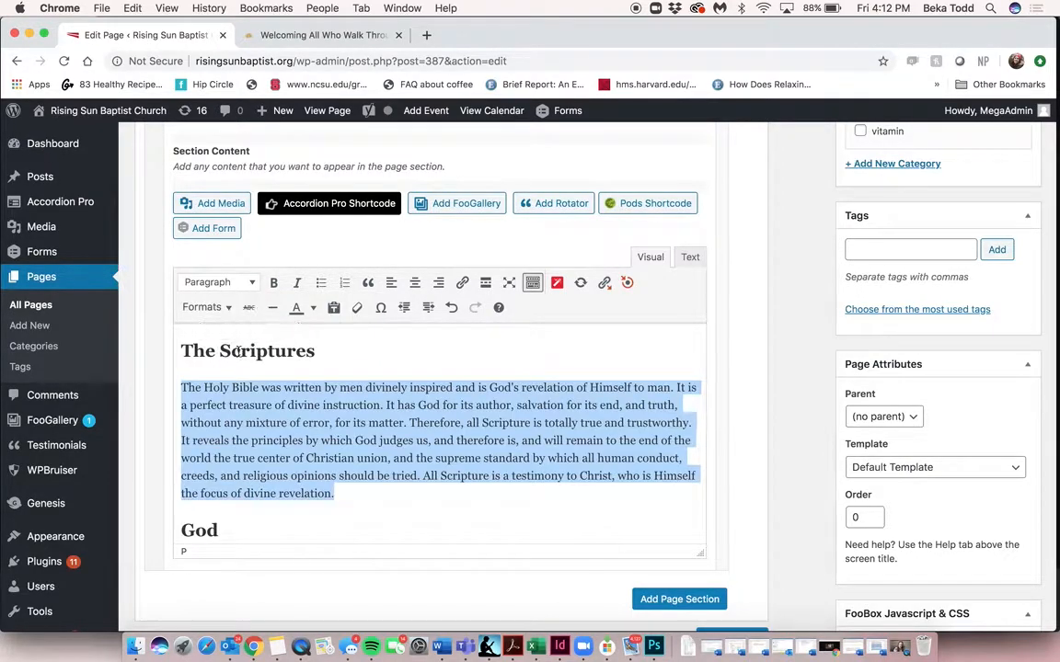
Step: Insert the sunset cross image from the media library in front of the Scriptures paragraph
click(177, 386)
click(209, 203)
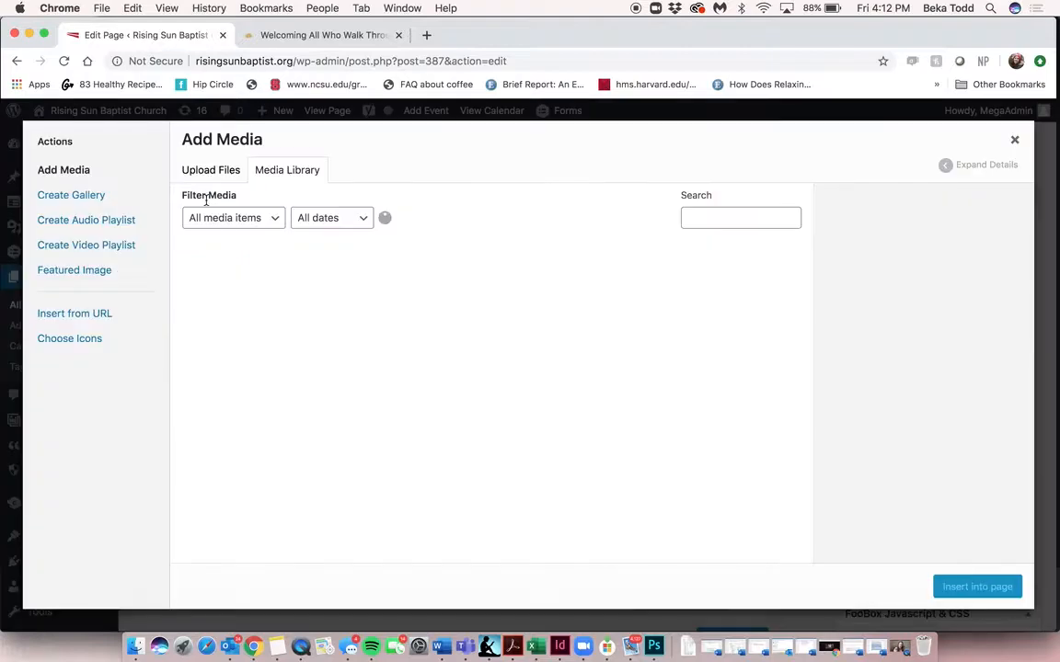
click(243, 263)
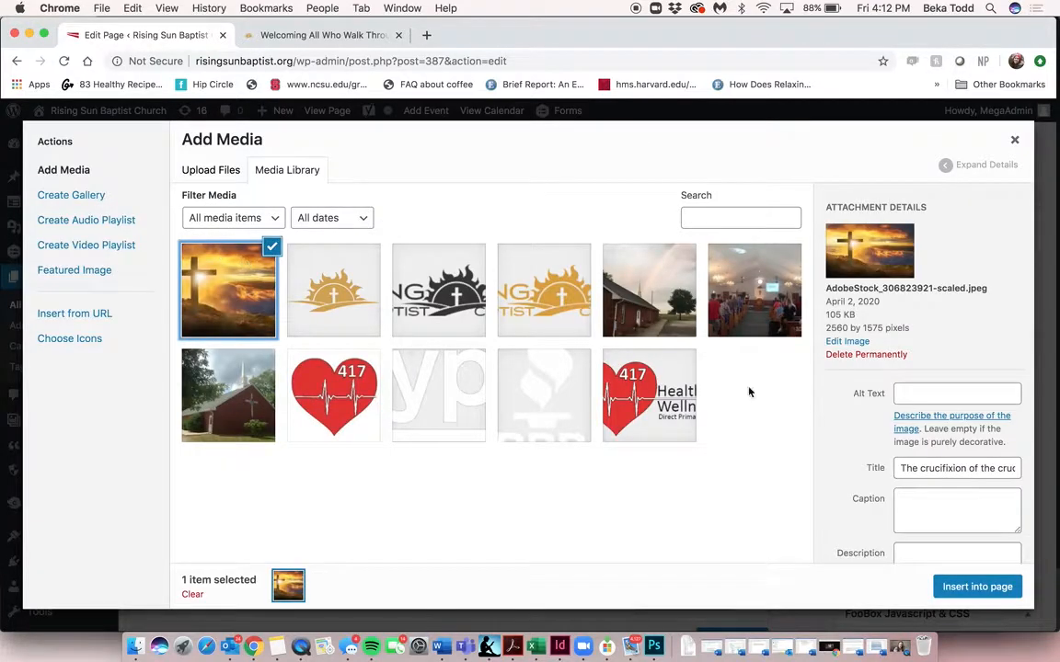
click(964, 590)
click(257, 405)
scroll(394, 401, up, 2)
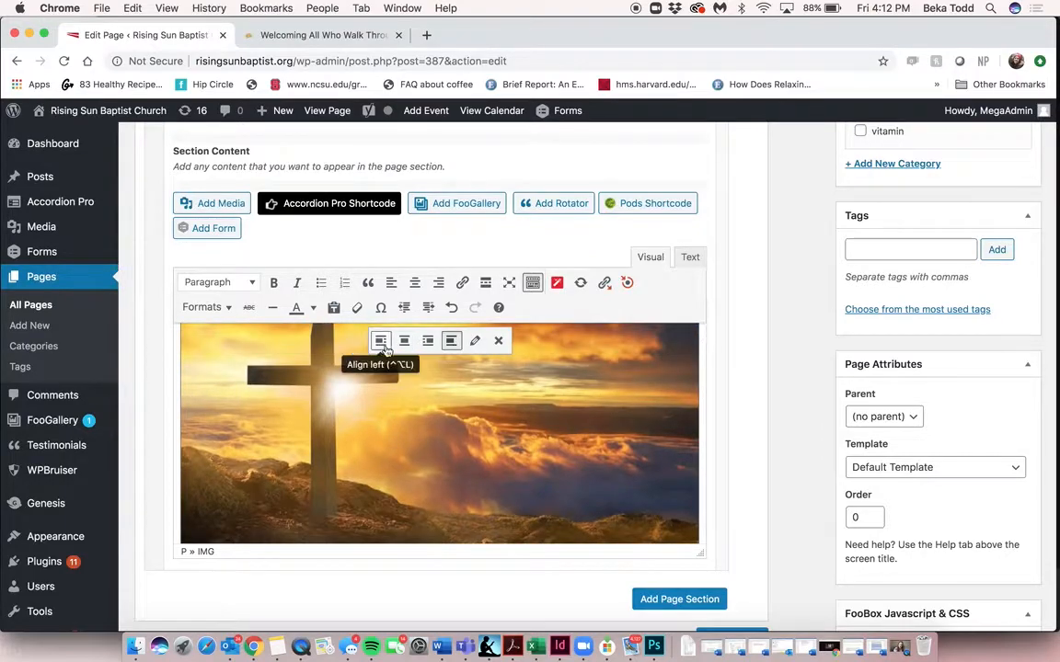
Step: Center the cross image and set its display size to Medium – 300 × 185
click(380, 340)
click(405, 341)
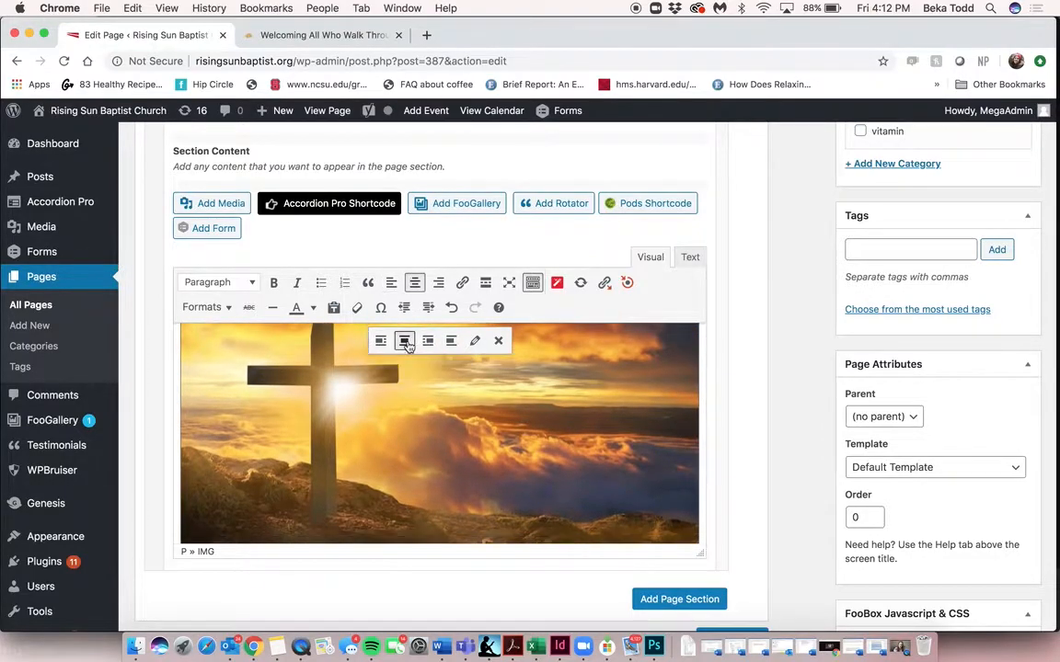
click(475, 341)
click(326, 364)
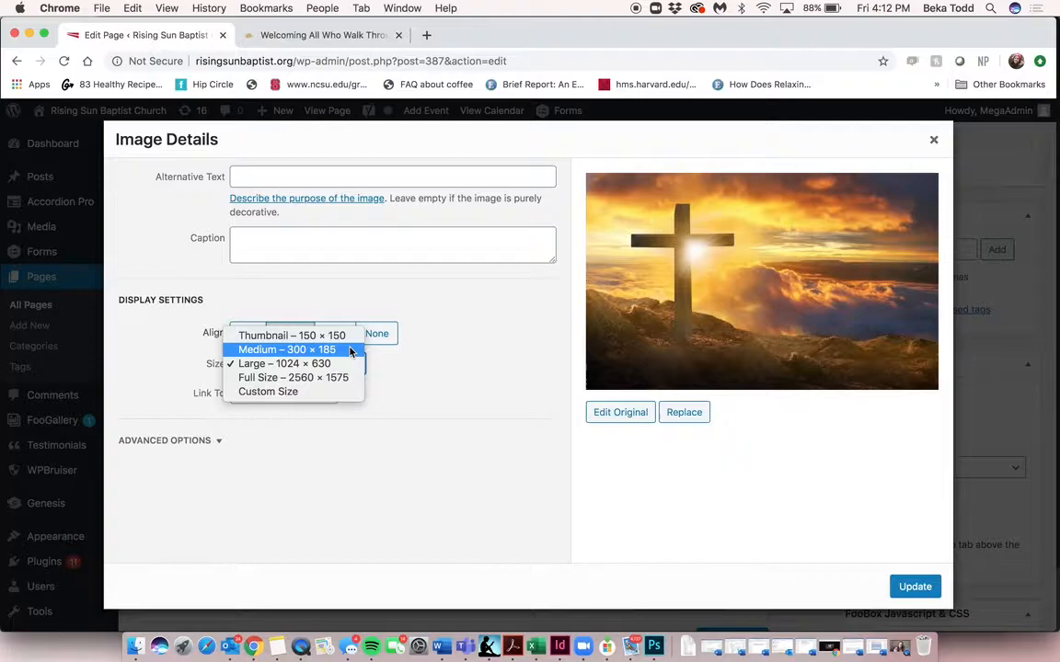
click(294, 350)
click(915, 586)
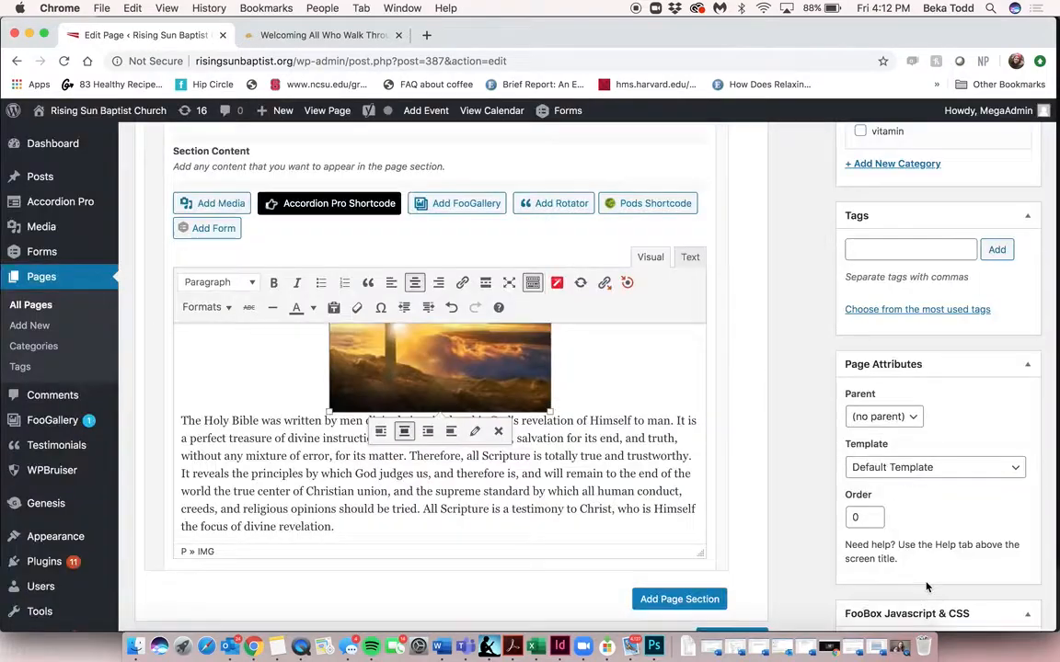
Step: Left-align the cross image beside the Scriptures paragraph, then remove the image from the section content
click(381, 432)
scroll(373, 404, up, 5)
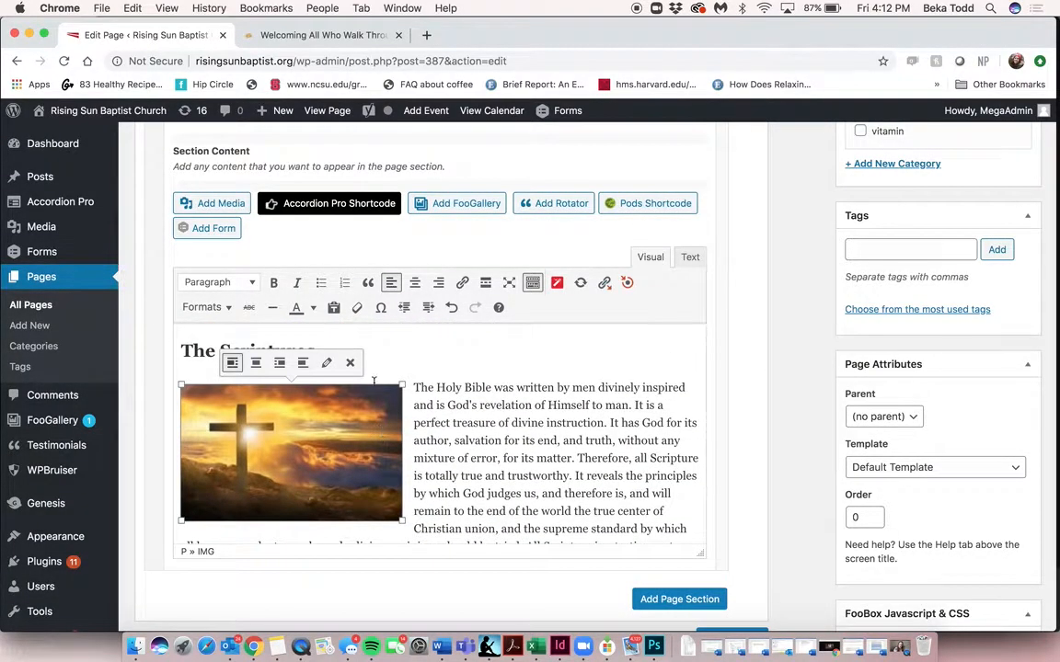
click(350, 362)
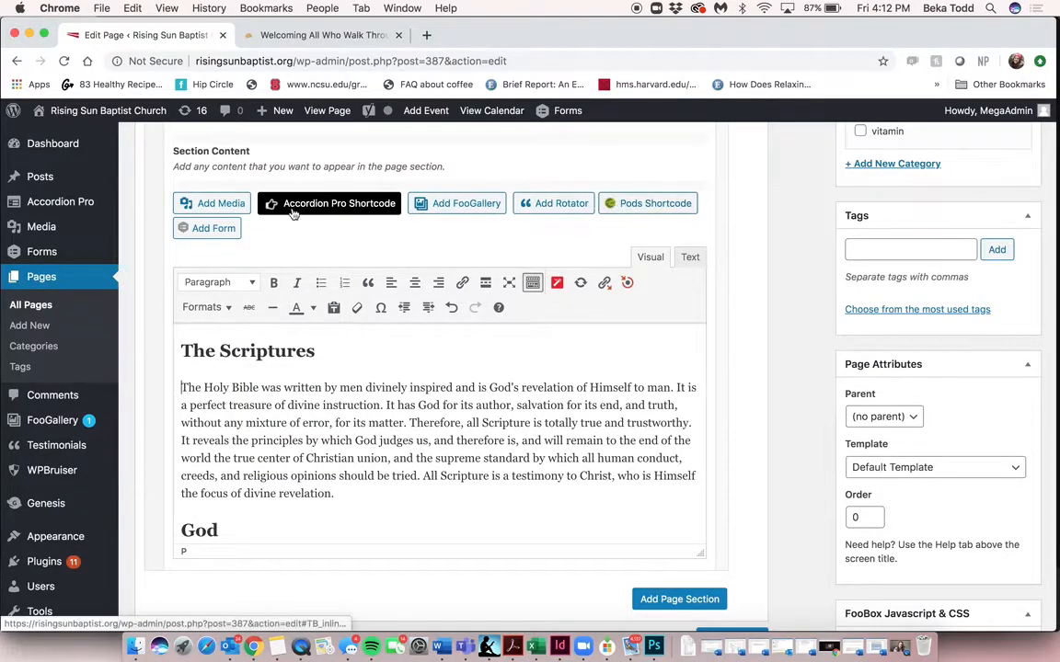
Step: Insert the Contact Us form without title or description before the Scriptures paragraph, then delete its shortcode
click(191, 228)
click(339, 249)
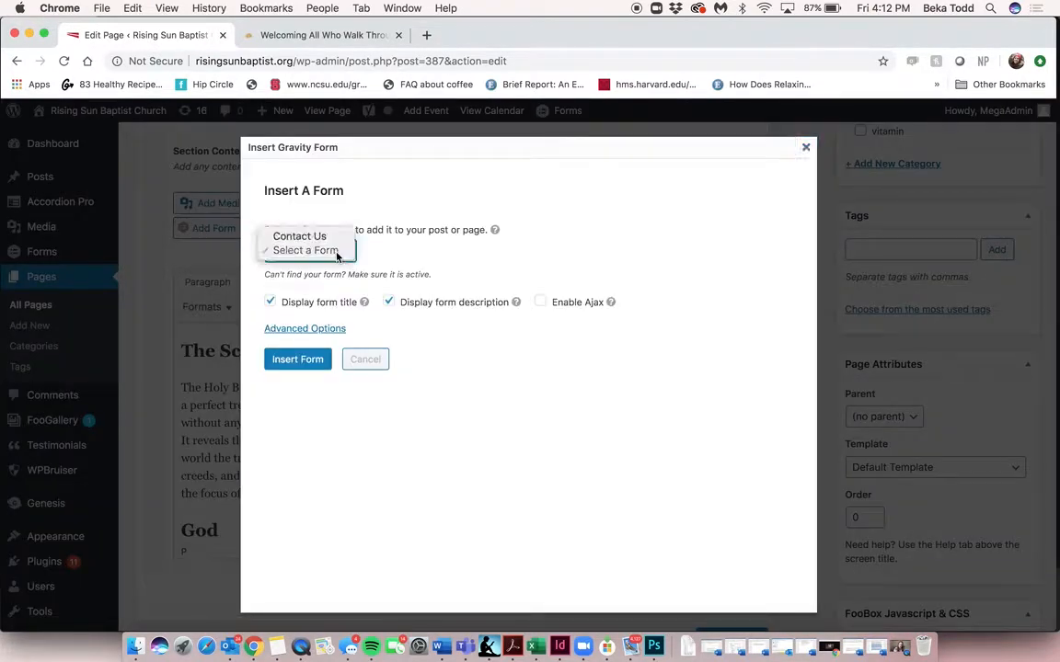
click(340, 236)
click(271, 302)
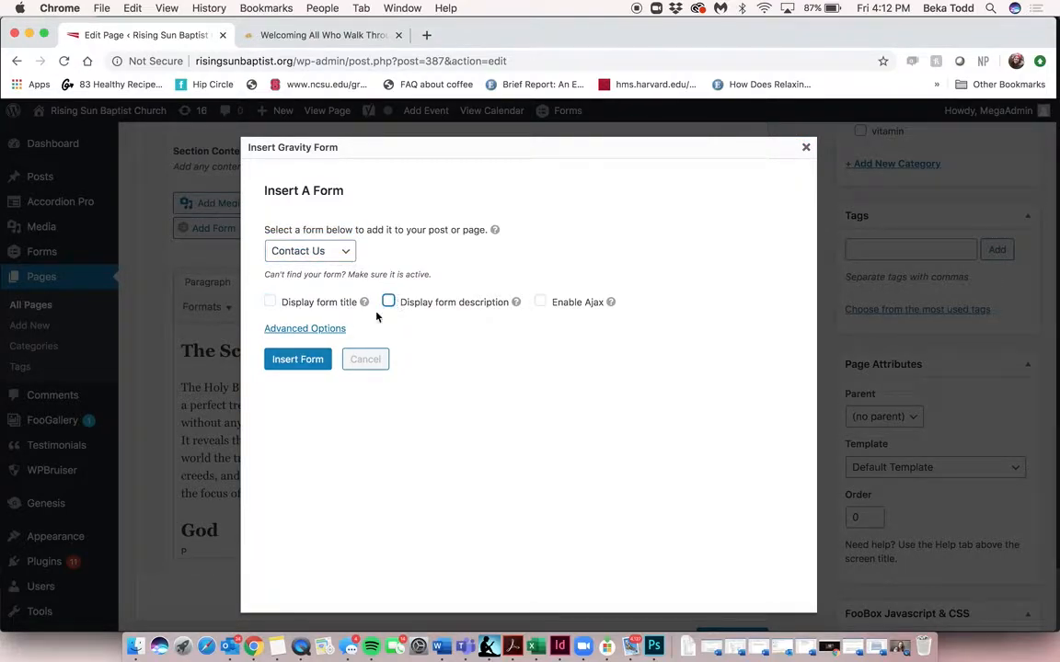
click(304, 360)
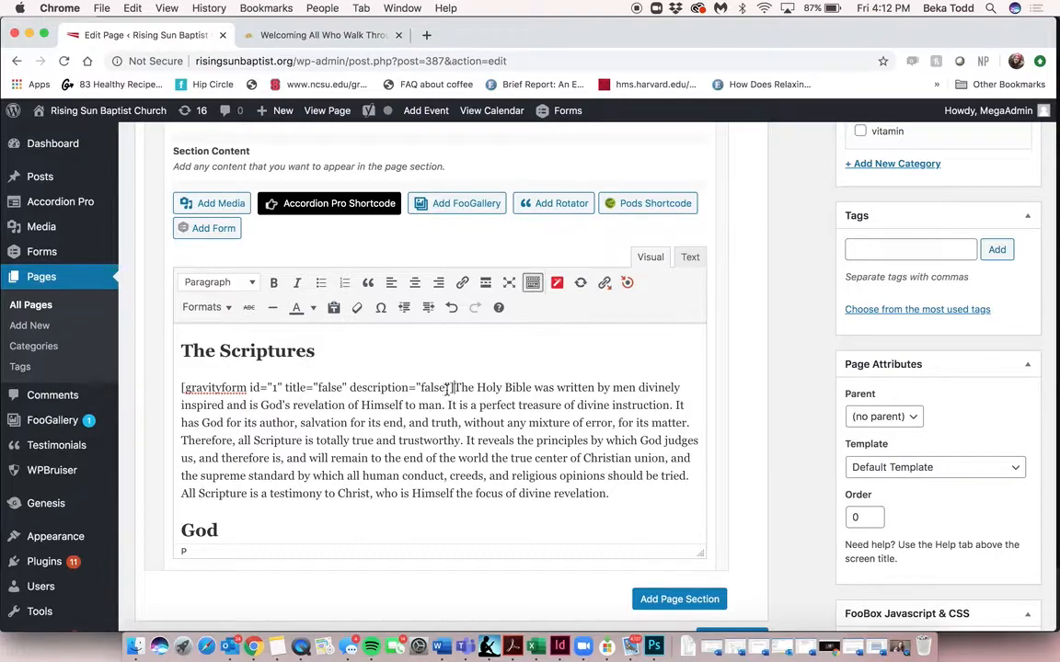
drag(454, 388, 129, 375)
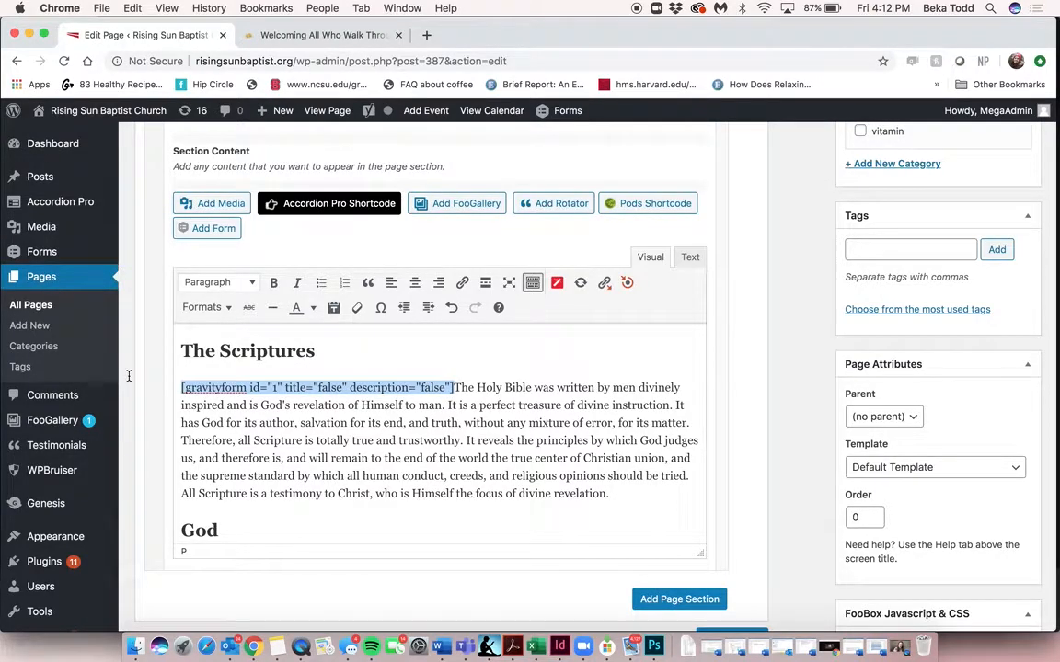
key(BackSpace)
Step: Insert the Contact Us form without title or description on a new line above The Scriptures heading
key(Up)
key(Return)
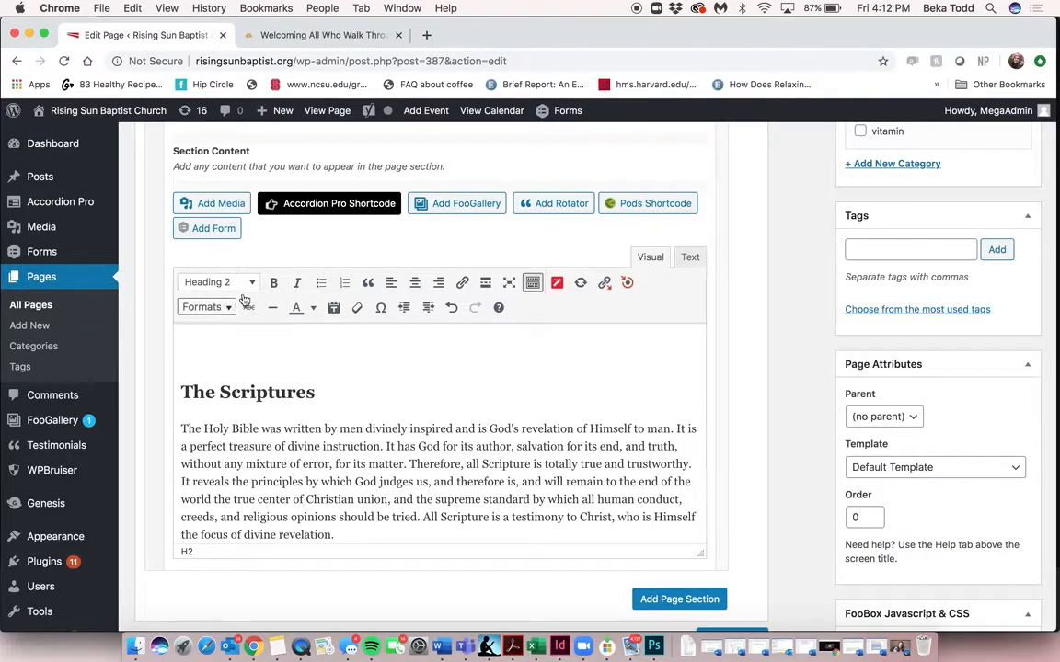
click(228, 230)
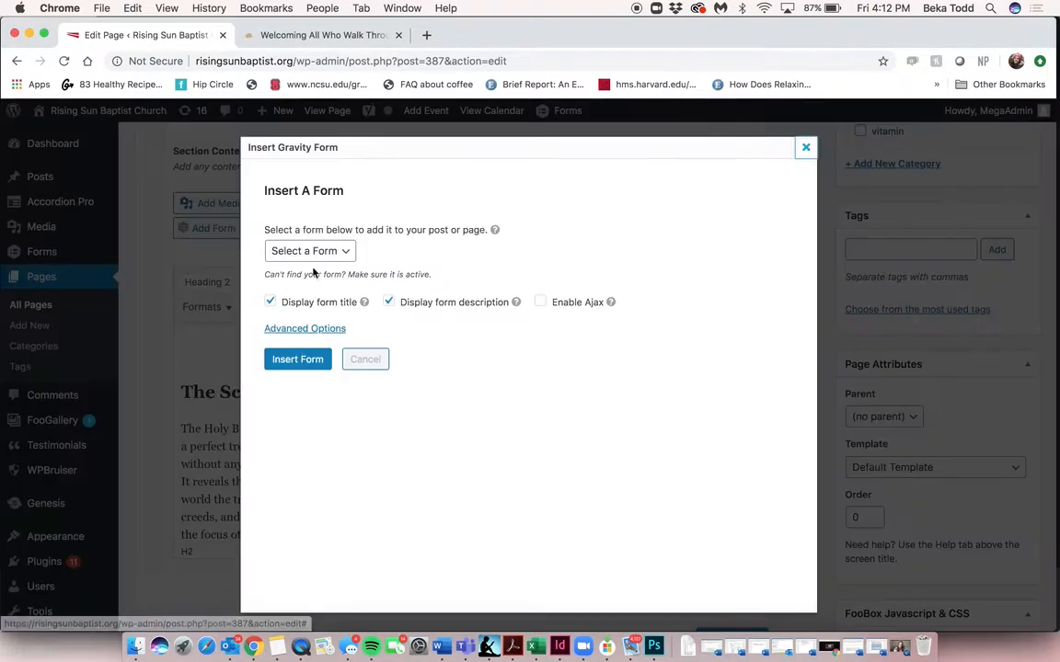
click(276, 250)
click(304, 236)
click(269, 301)
click(297, 359)
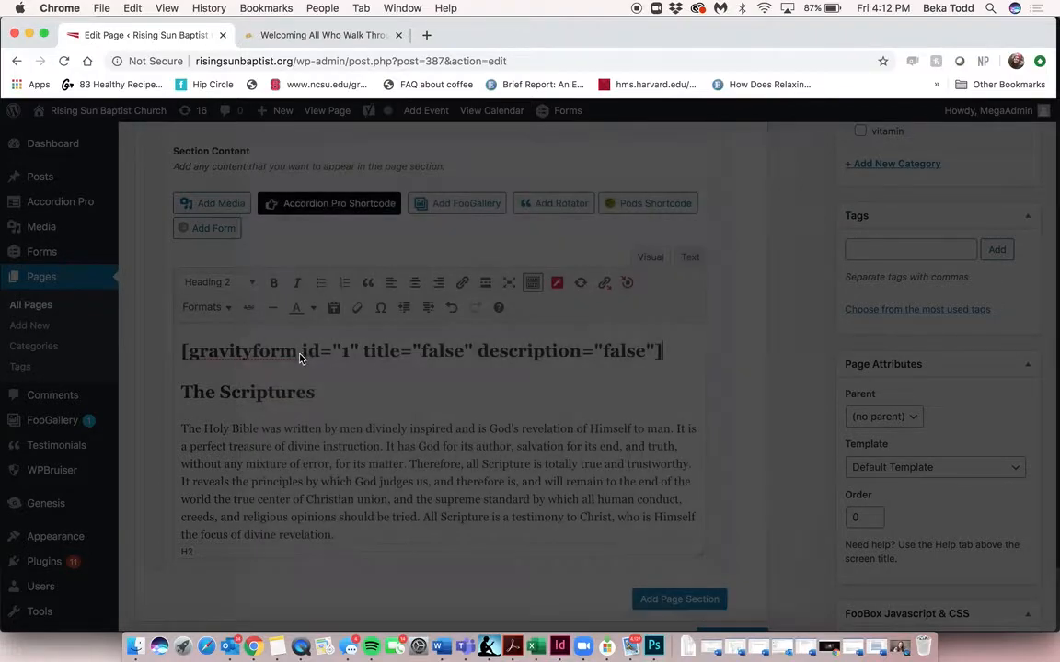
Step: Change the form shortcode line from heading to Paragraph format and update the What We Believe page
triple_click(631, 355)
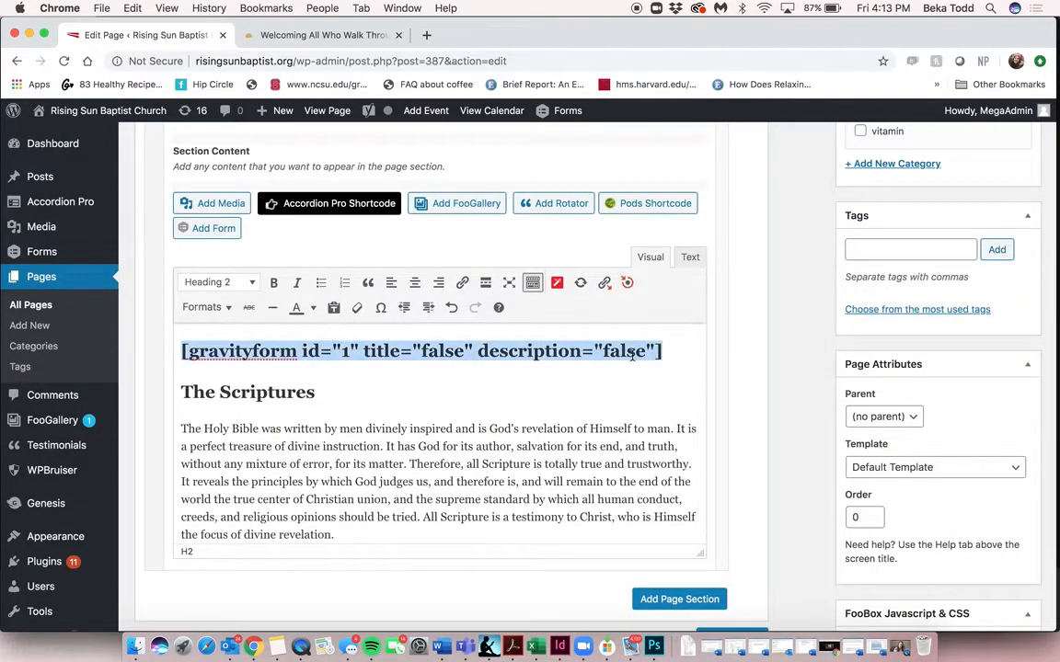
click(223, 283)
click(230, 307)
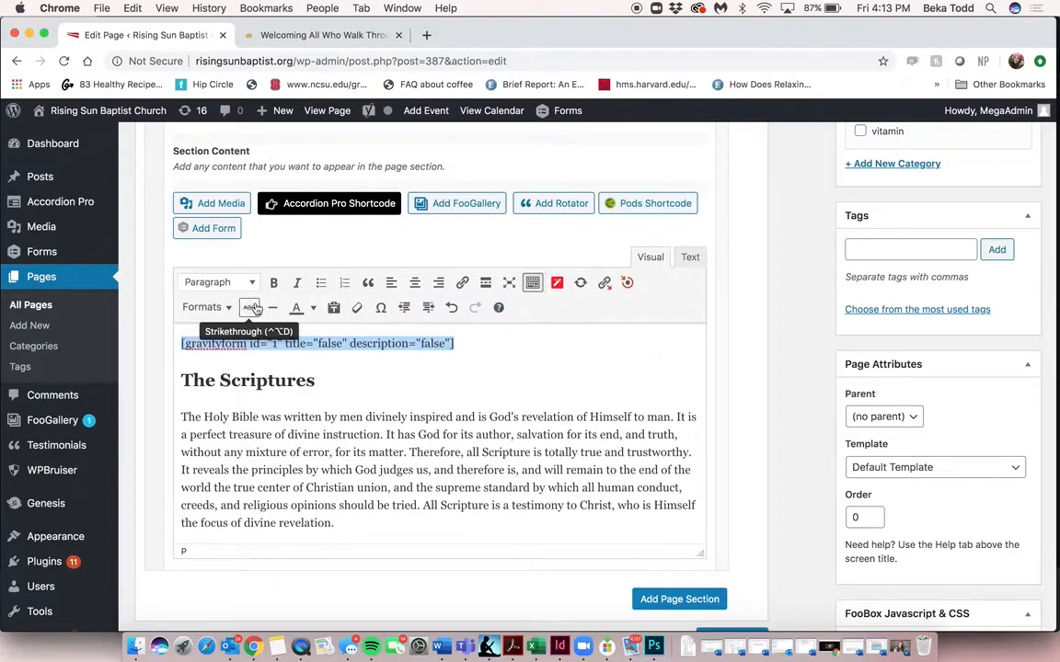
scroll(760, 247, up, 10)
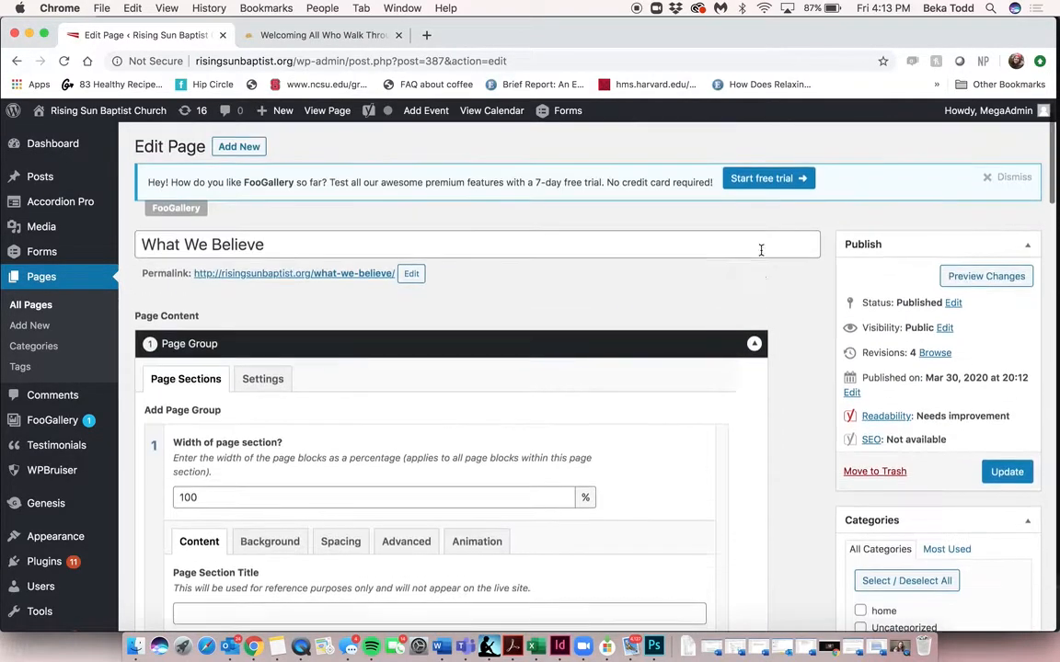
click(1011, 514)
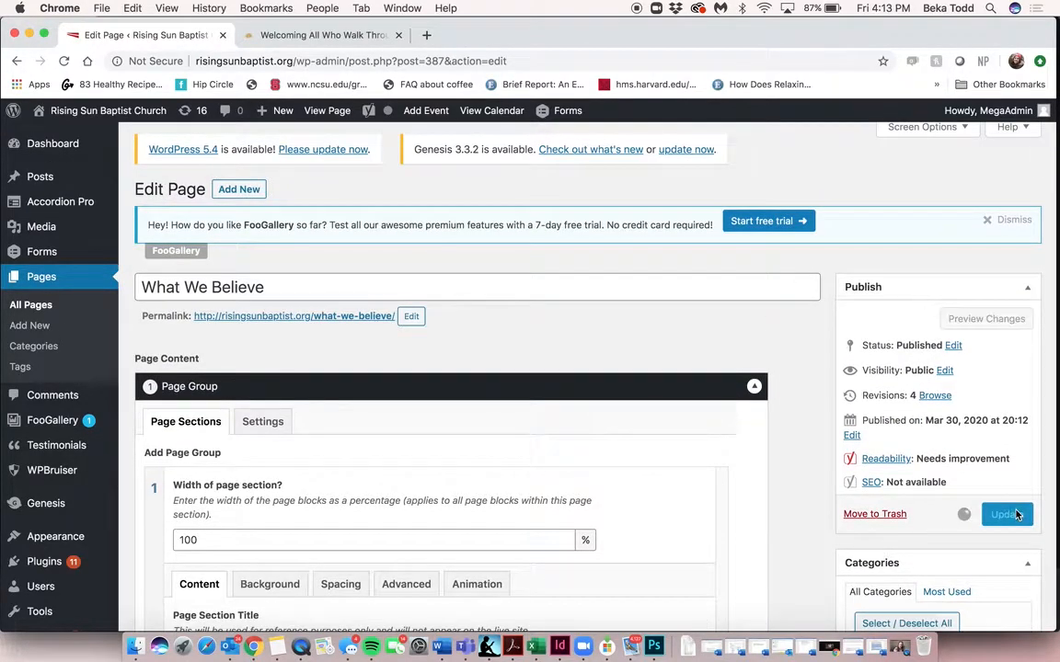
Step: Open the live What We Believe page in a new tab and check the contact form's Name, Phone and Message fields
right_click(357, 317)
click(378, 320)
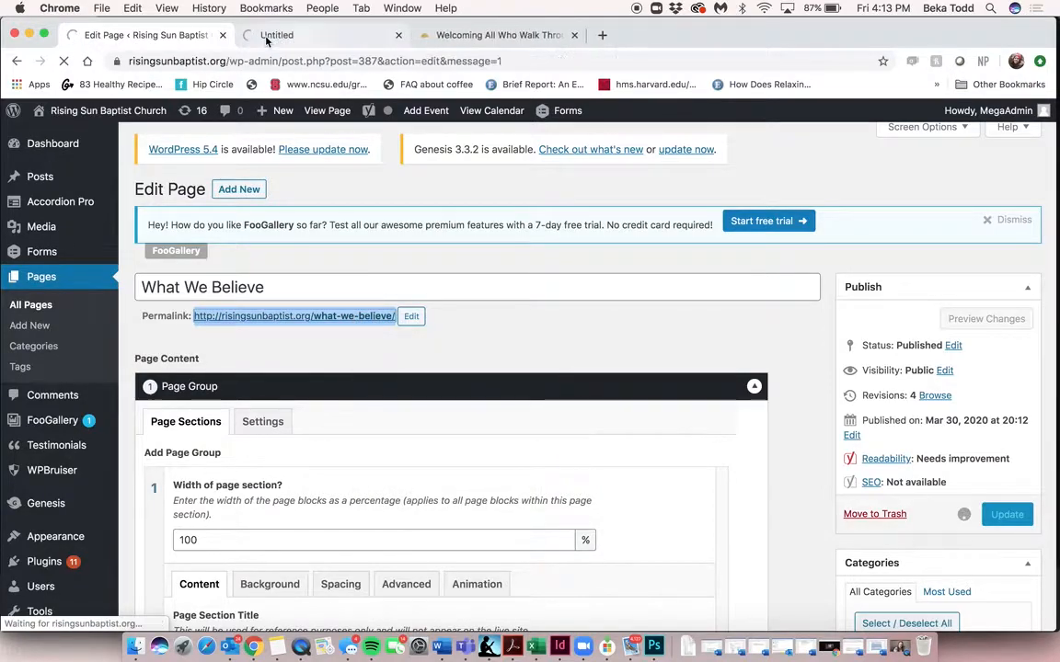
click(266, 39)
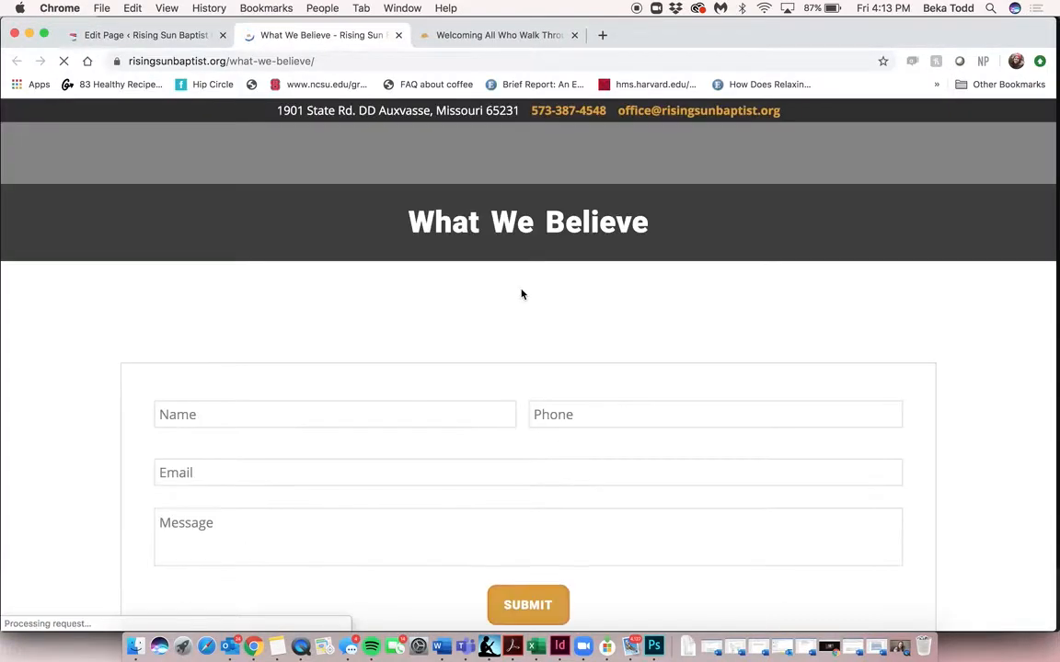
click(436, 331)
click(618, 345)
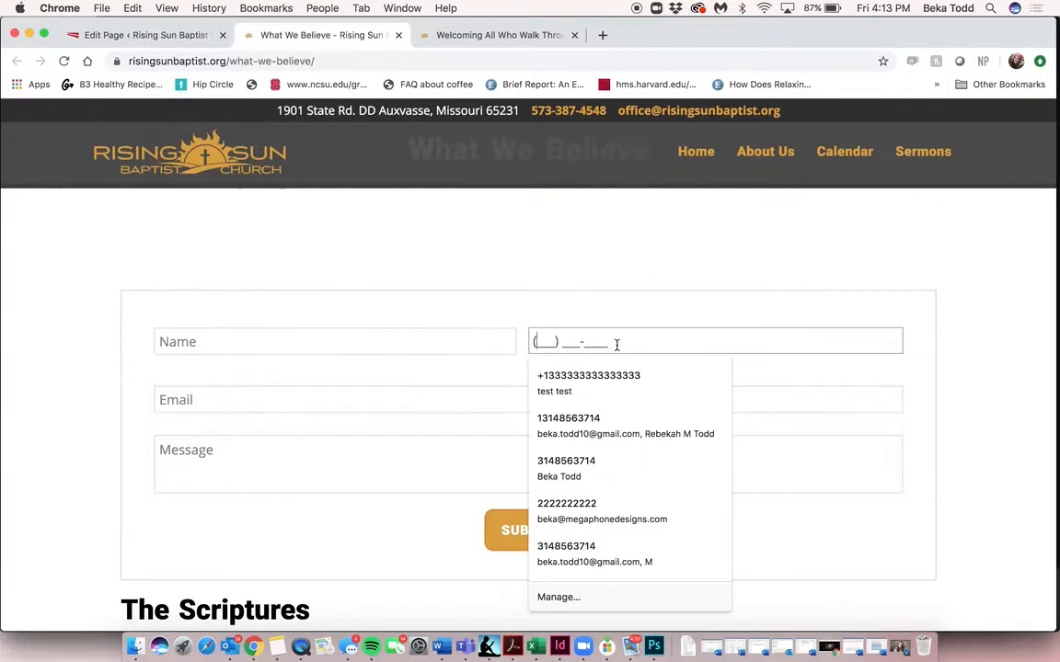
click(322, 438)
scroll(323, 438, down, 10)
scroll(323, 438, up, 15)
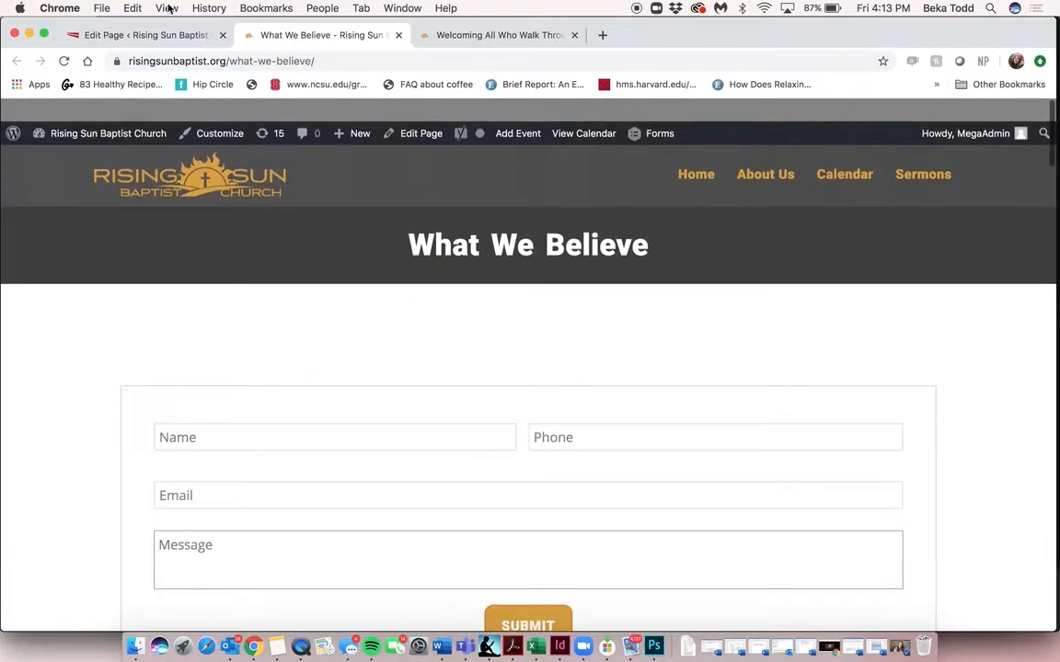
Step: Return to the page editor, delete the form shortcode line above The Scriptures heading, and update the page
click(154, 35)
scroll(449, 289, down, 8)
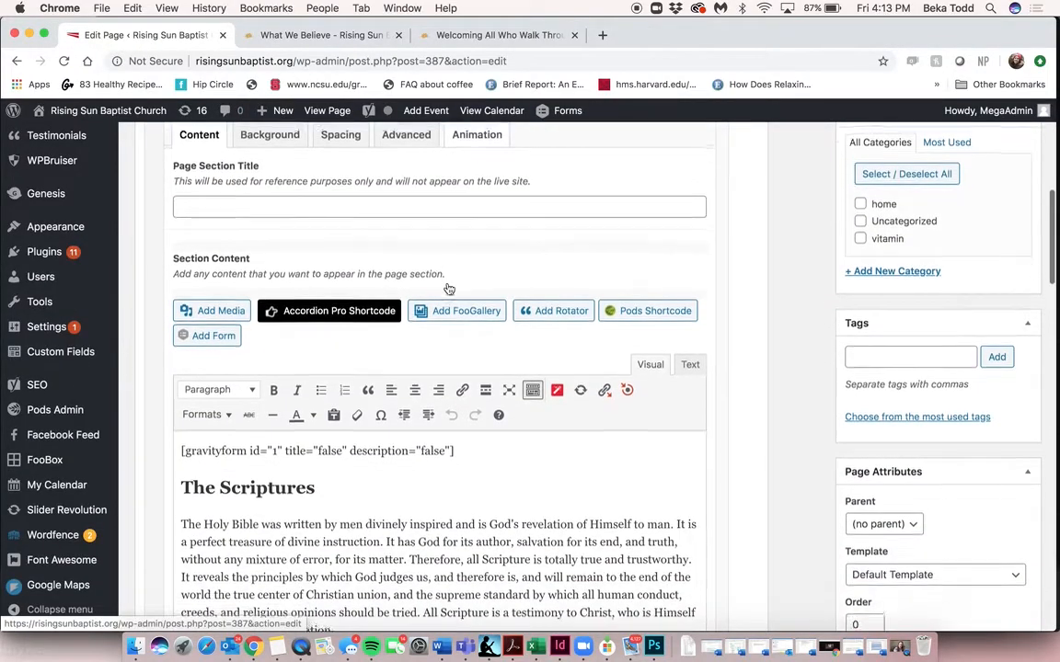
triple_click(429, 450)
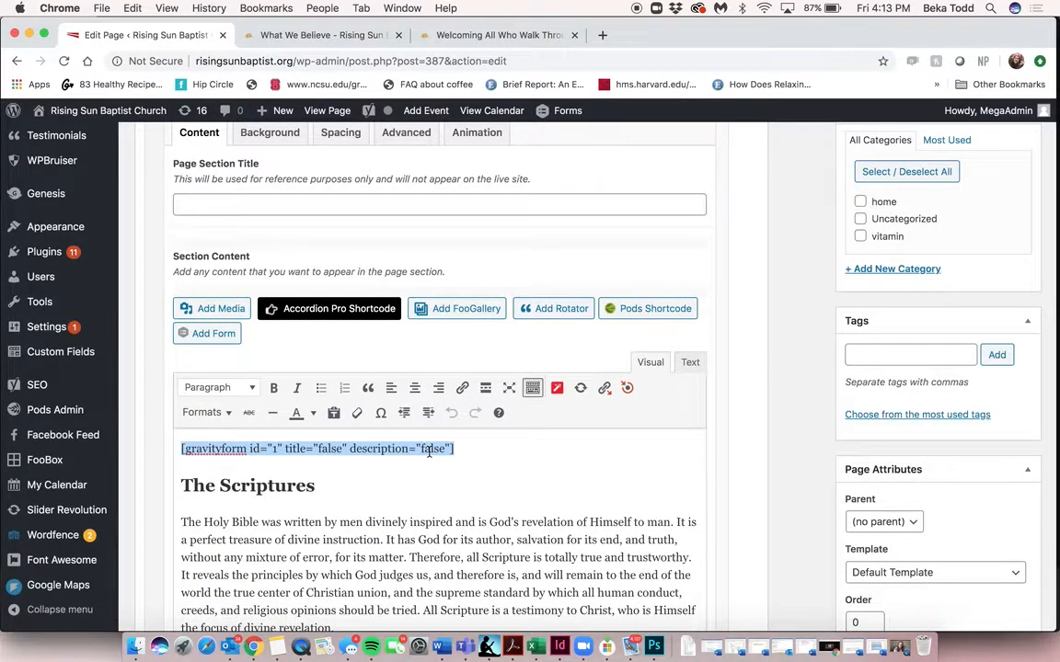
key(BackSpace)
key(Delete)
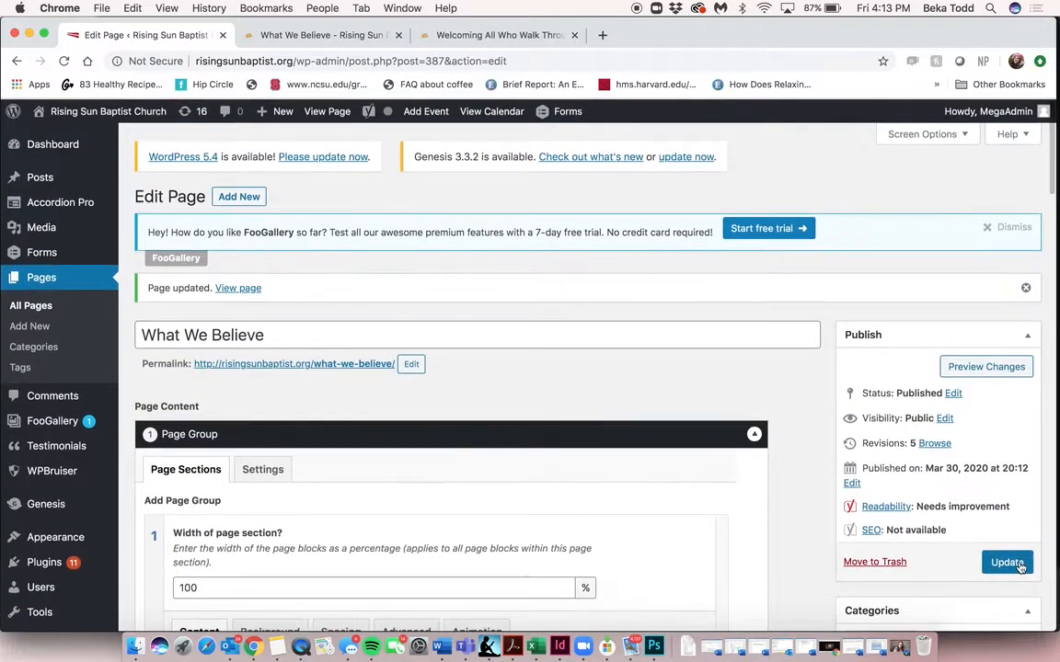
click(1006, 561)
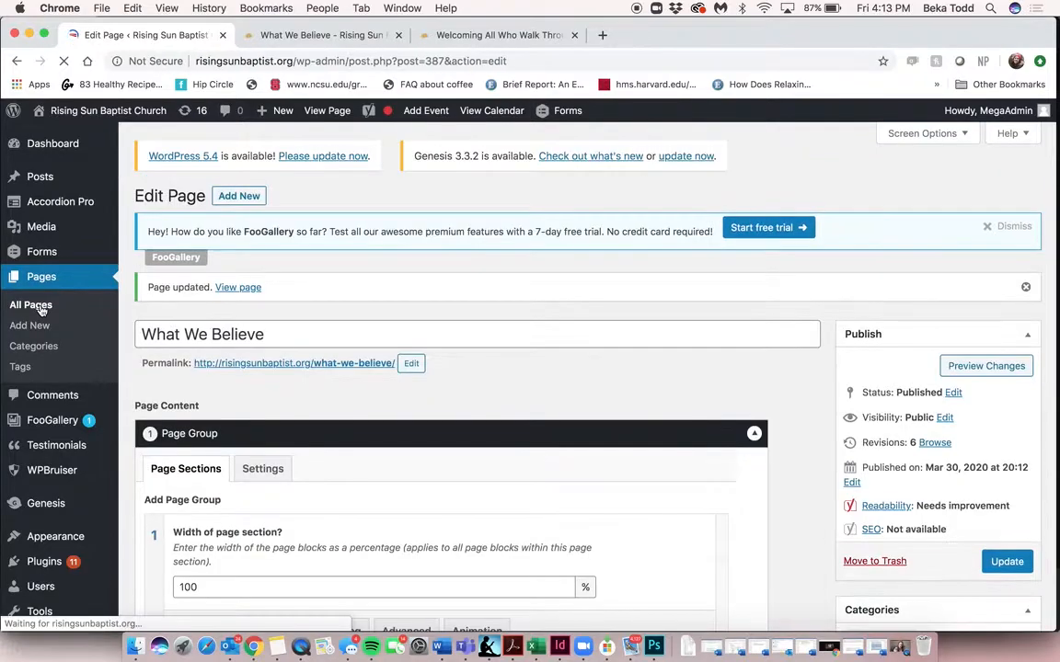
Step: Open the History page for editing from the list of all pages
click(41, 308)
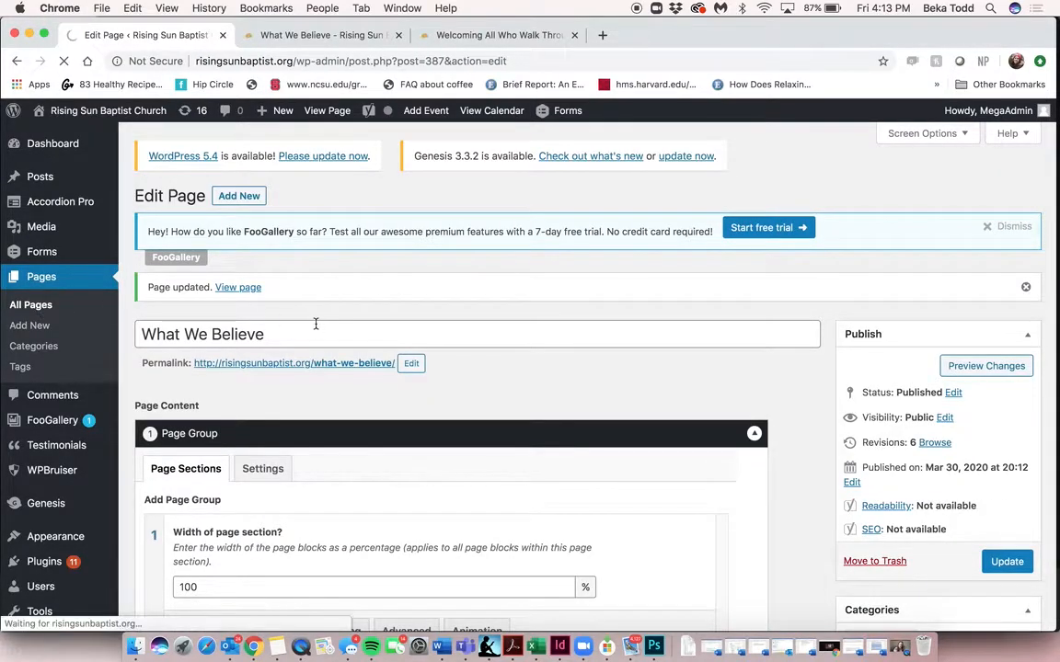
scroll(315, 322, down, 5)
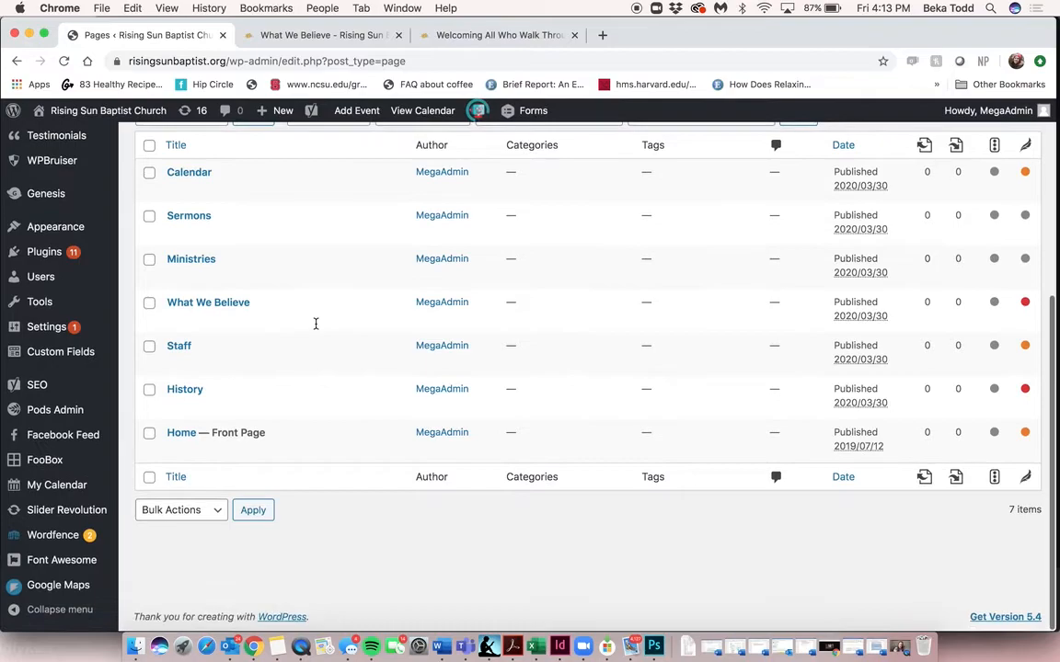
click(184, 390)
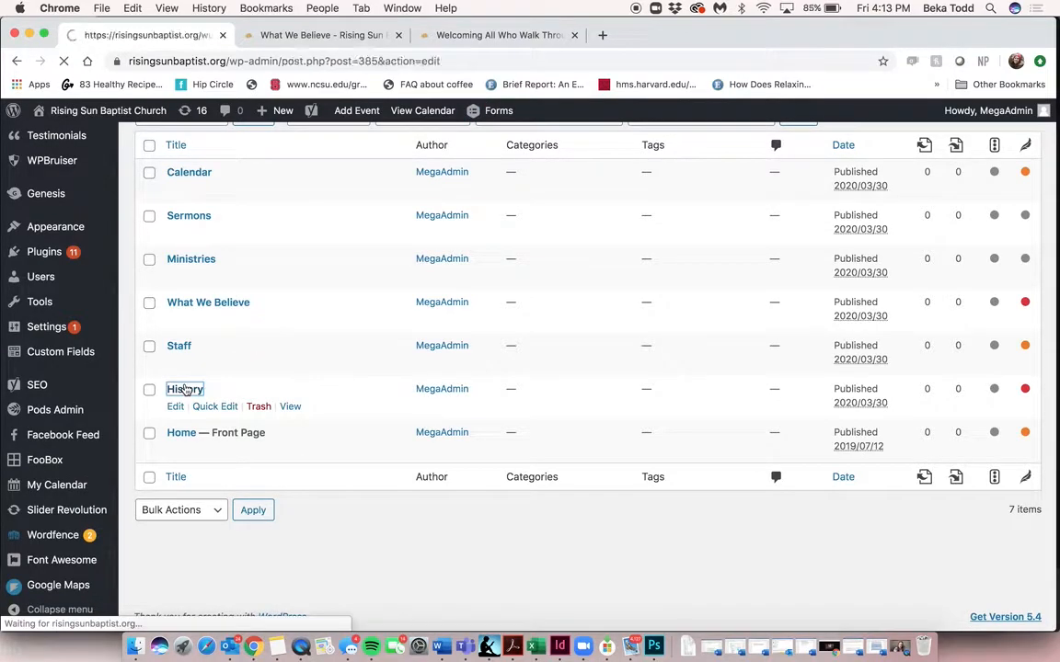
Step: Look through the History page's section content in the page editor, from its opening paragraph to its end
scroll(356, 409, down, 10)
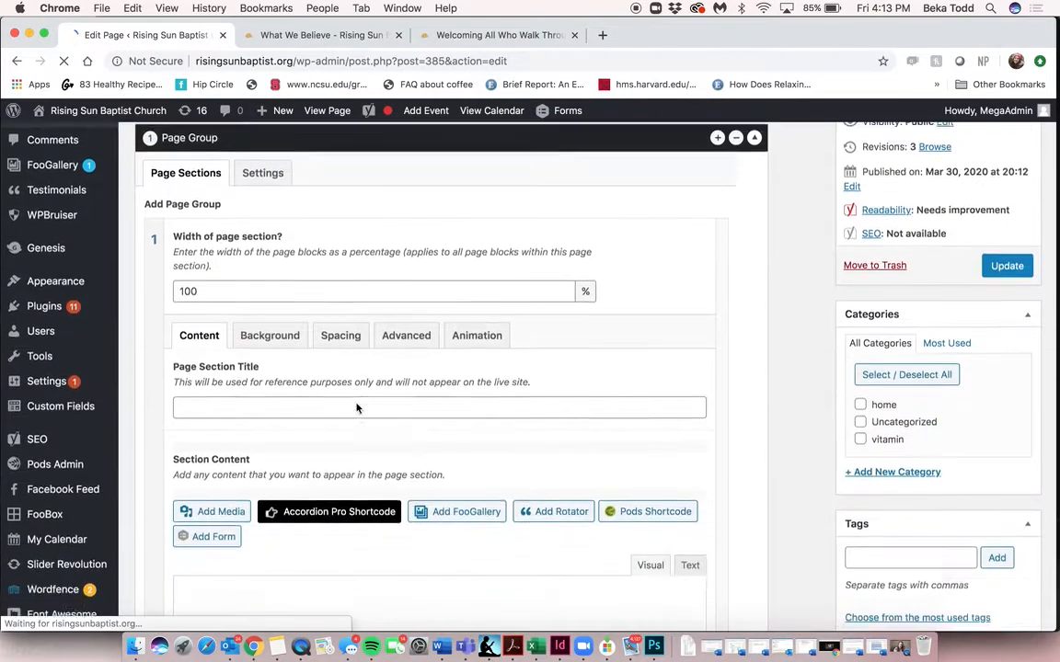
scroll(356, 410, down, 5)
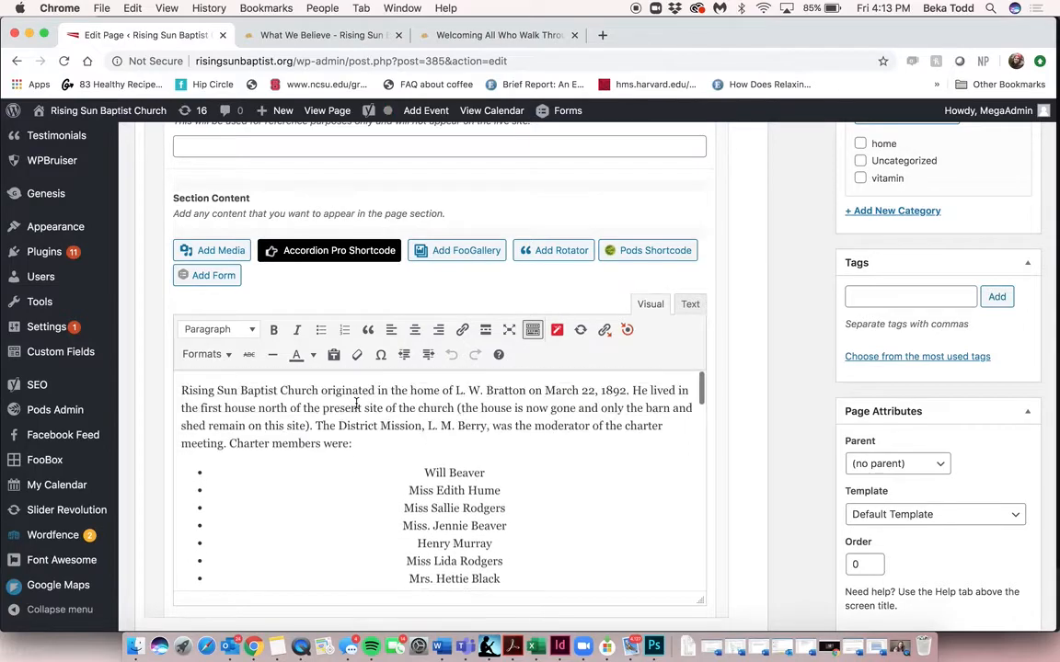
scroll(356, 403, down, 2)
scroll(356, 403, up, 5)
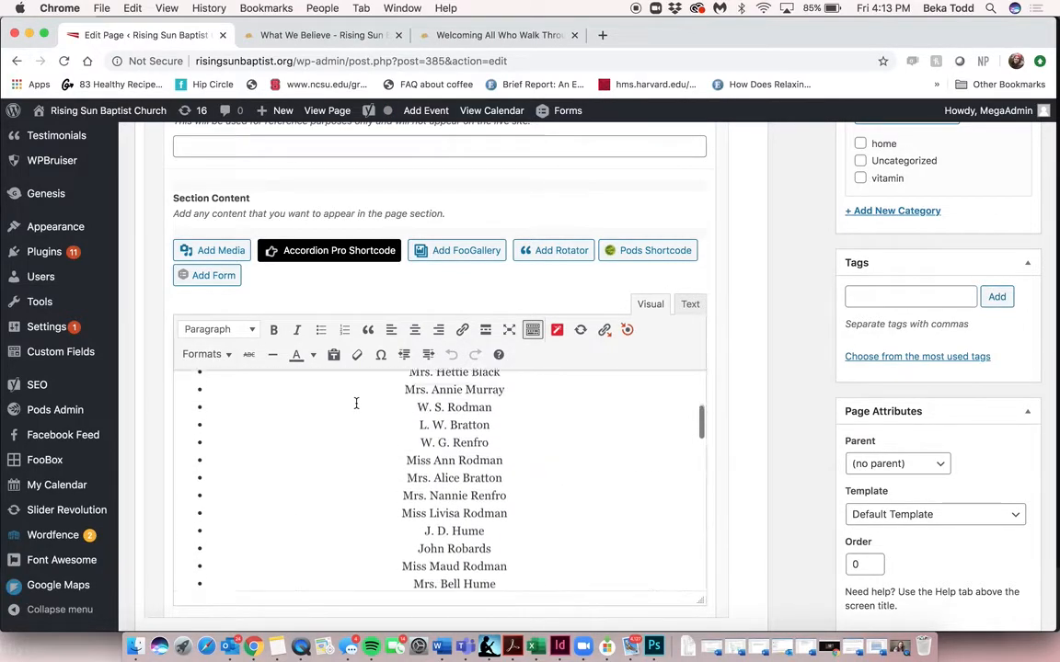
scroll(356, 403, up, 4)
scroll(356, 403, down, 10)
scroll(356, 403, down, 15)
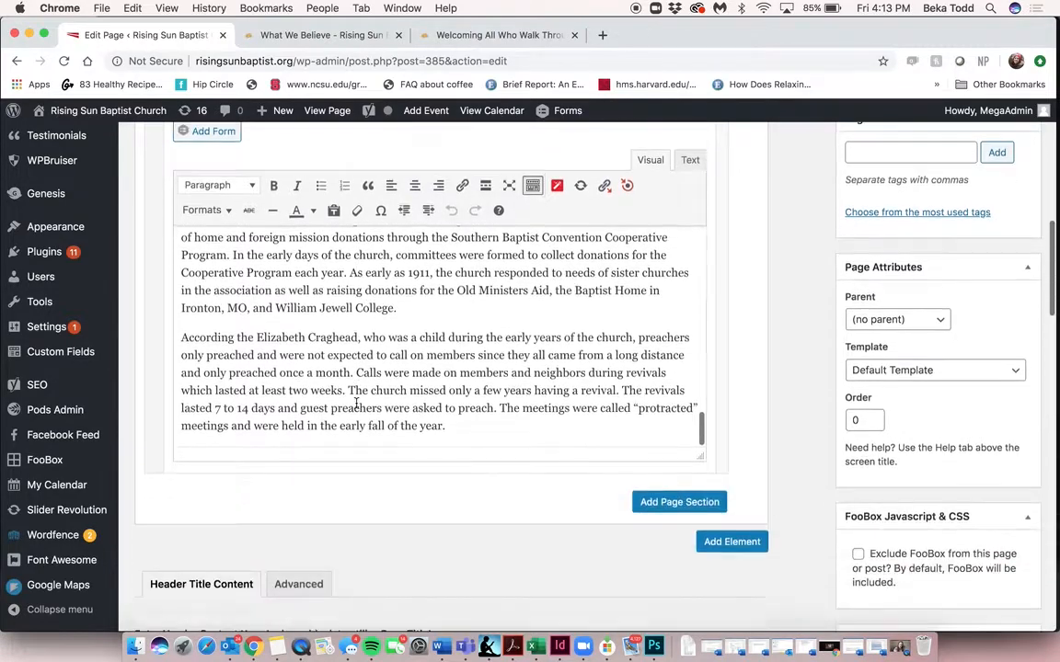
scroll(386, 287, up, 20)
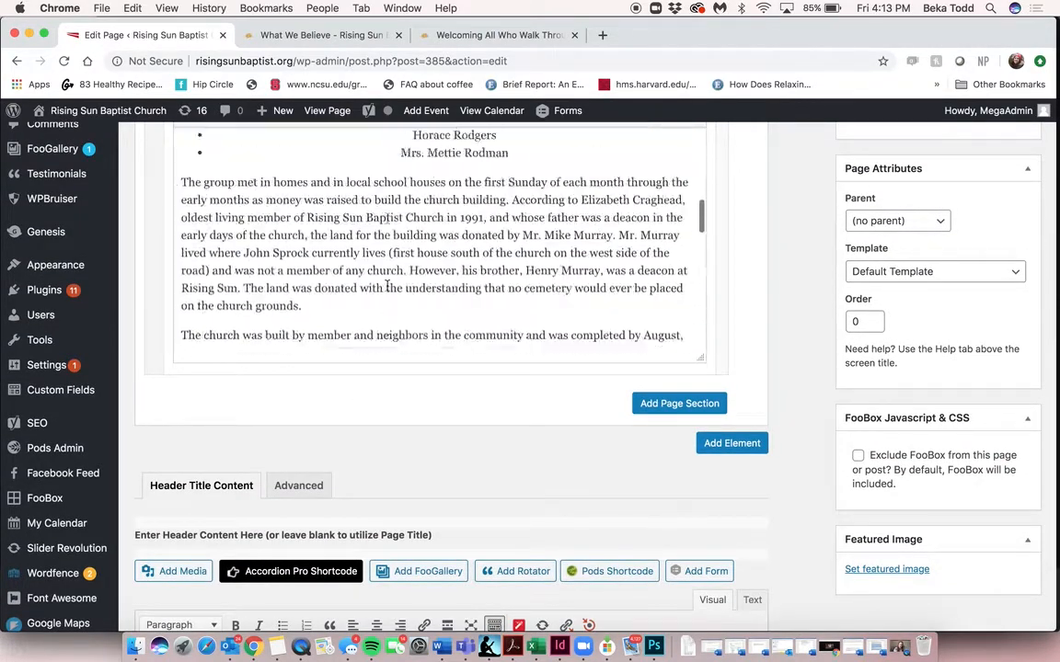
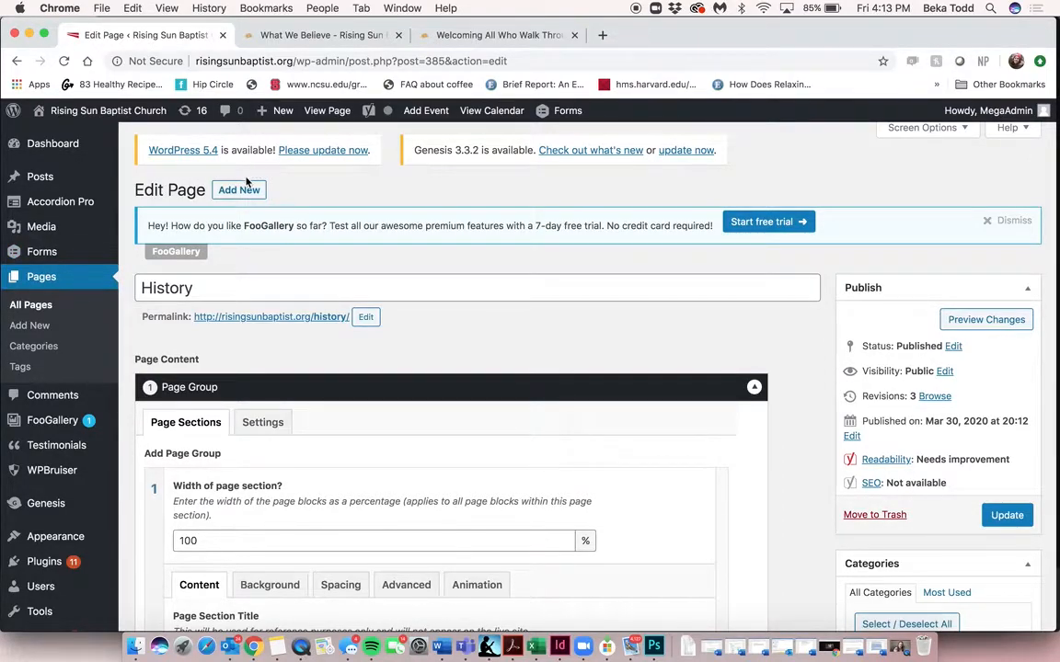
Step: Return to the list of all pages and start a new page
click(34, 307)
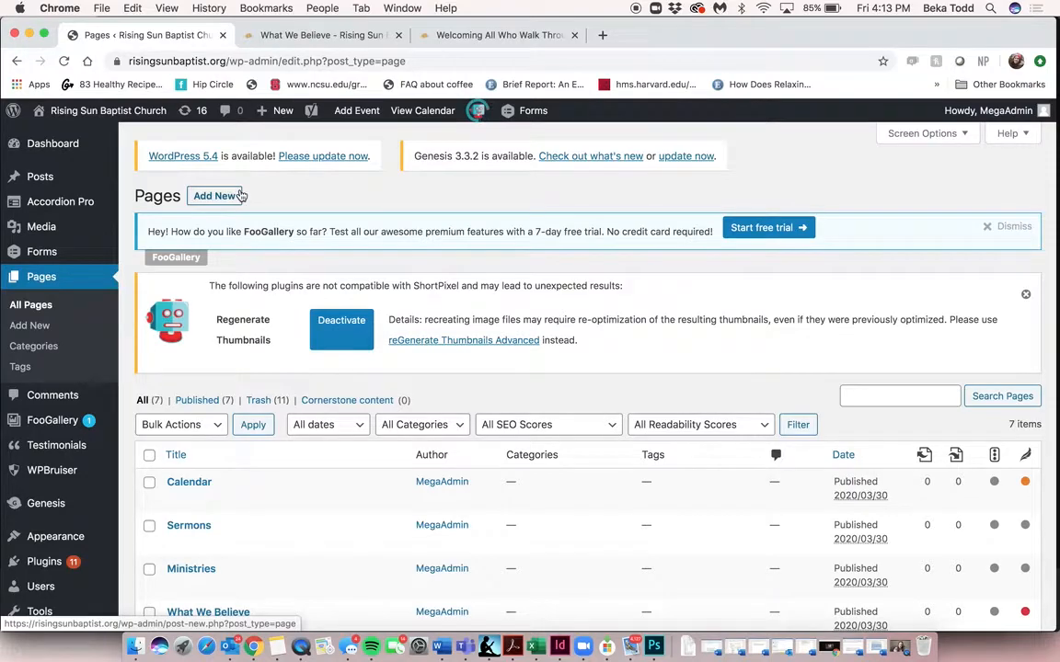
click(241, 195)
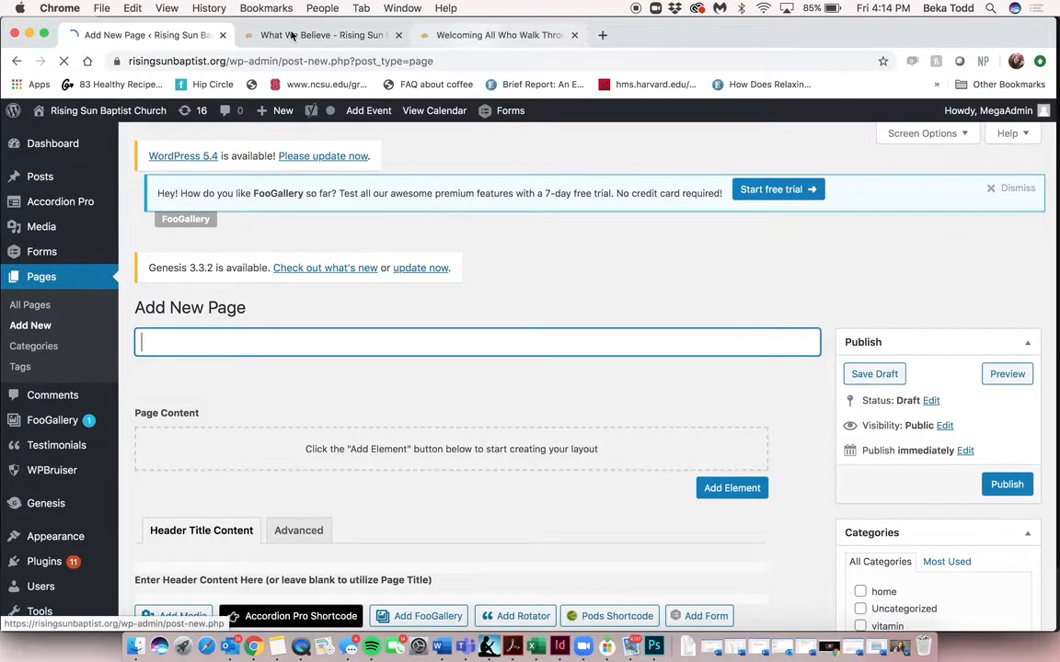
Step: Reload the live What We Believe page to check its content, and close its browser tab
click(322, 36)
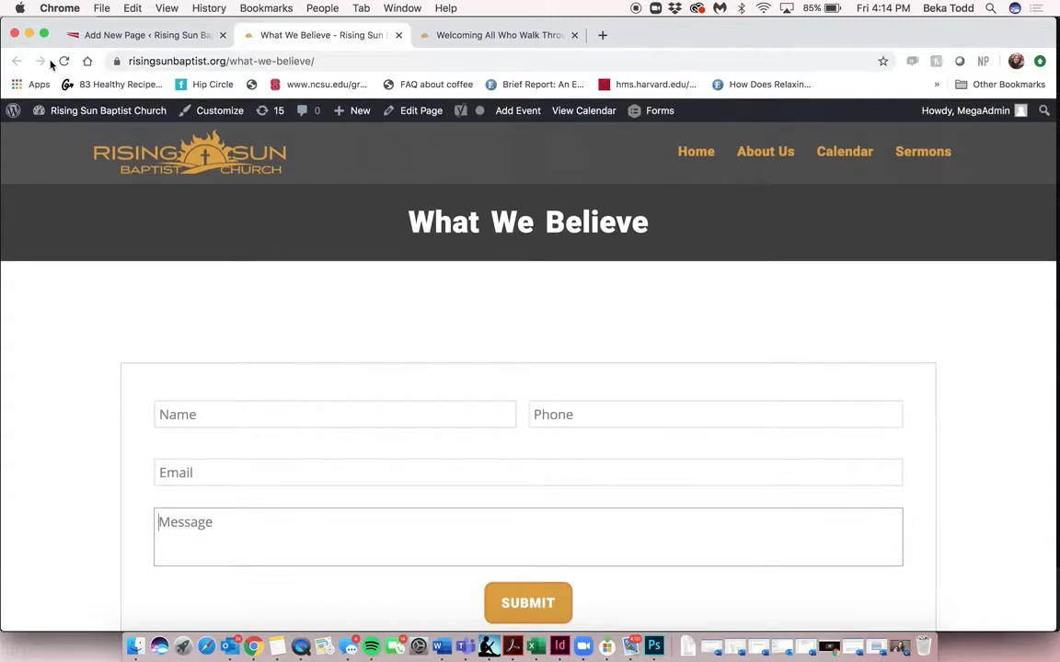
click(63, 61)
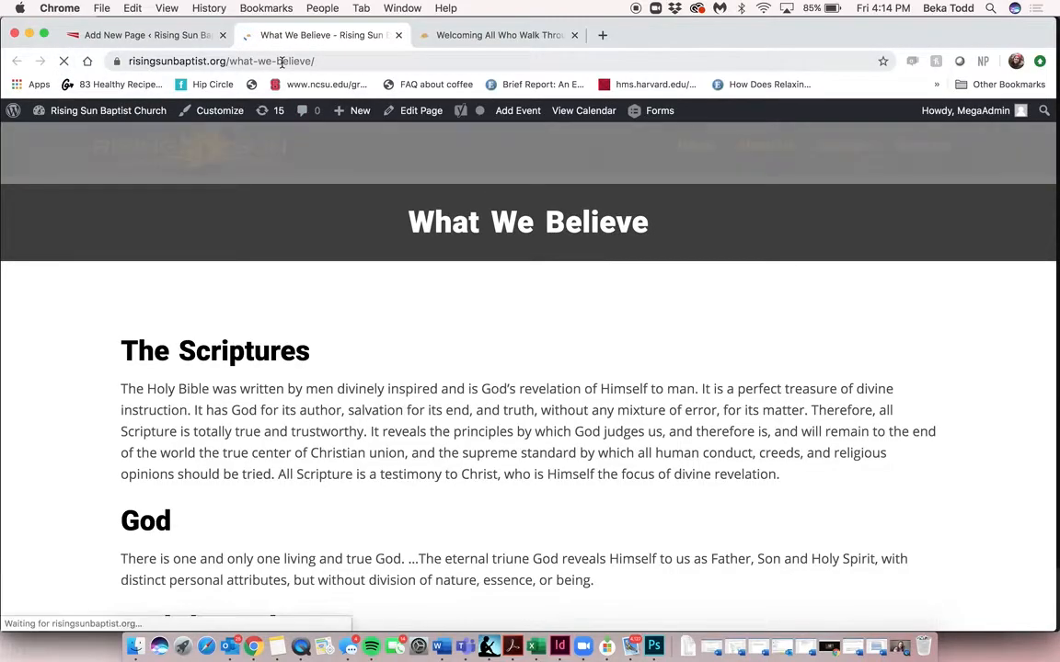
key(super+w)
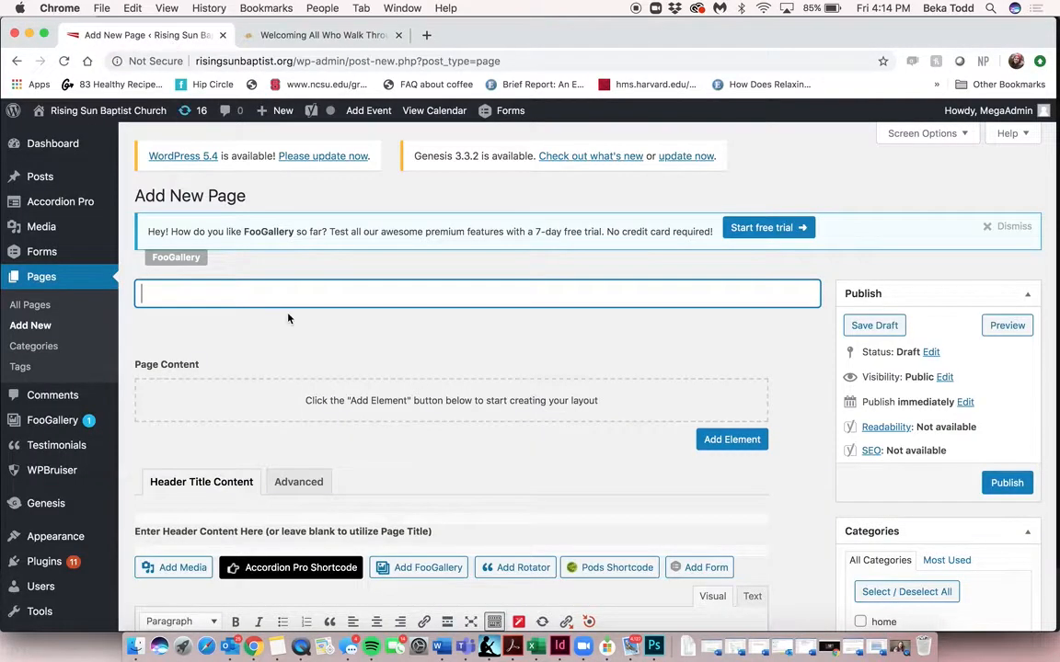
Step: Name the new page "Title" and add a Page Group element to its page content
text(Title)
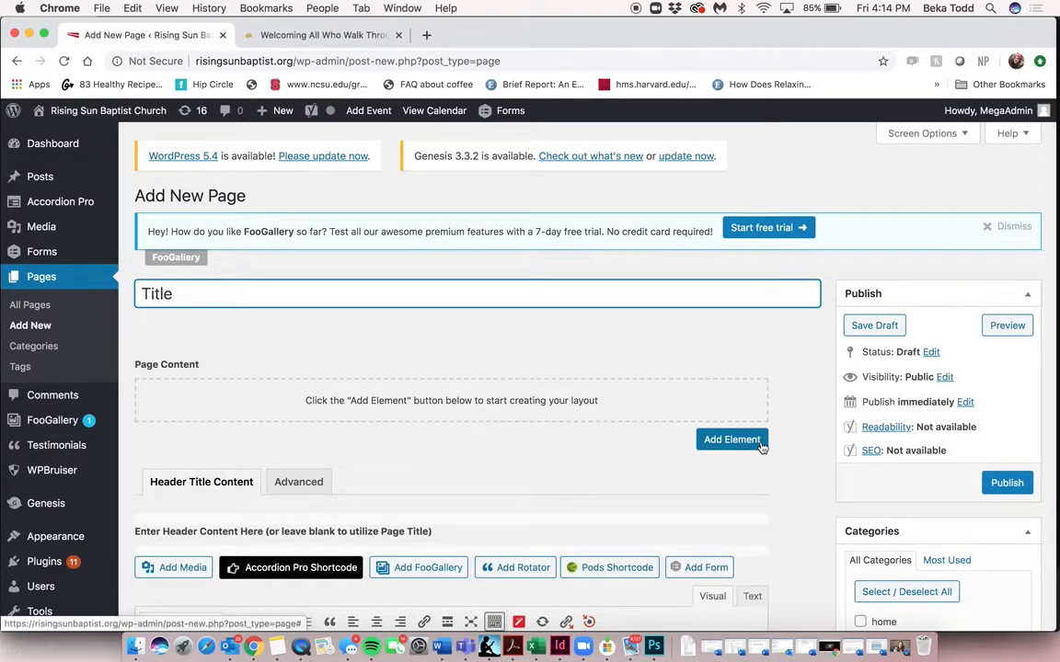
click(733, 439)
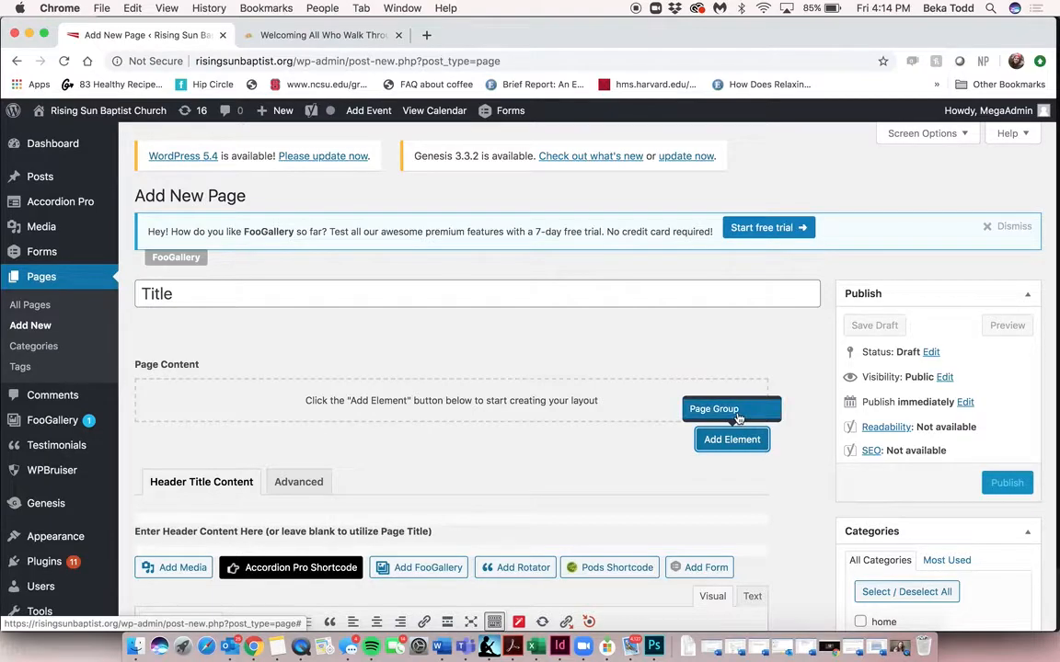
click(738, 413)
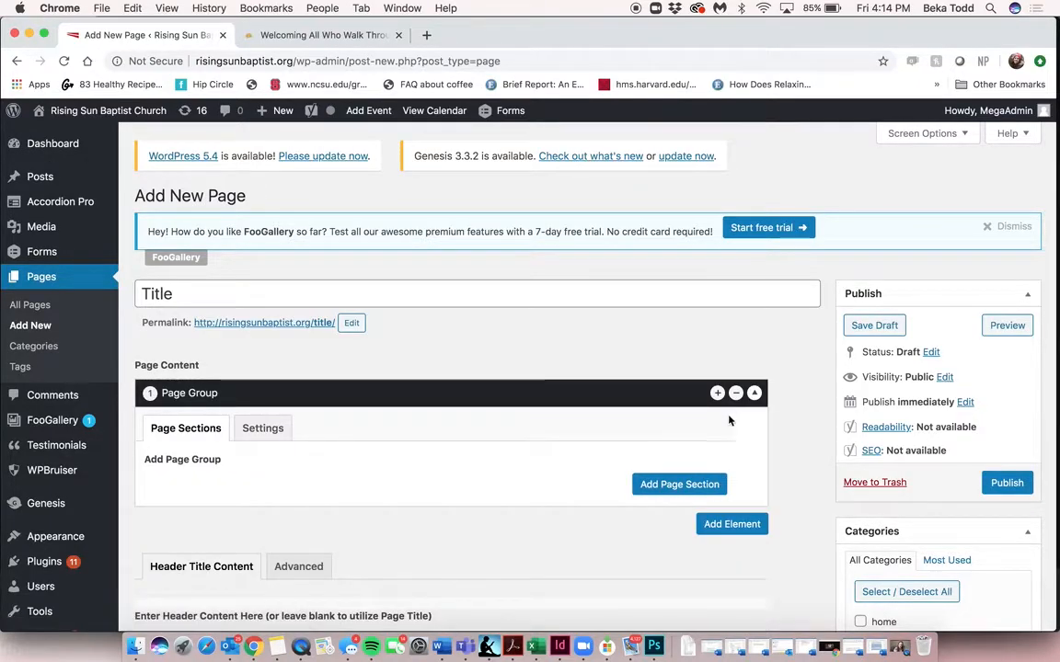
Step: Add a page section to the page group and collapse it to only its title field
scroll(431, 407, down, 3)
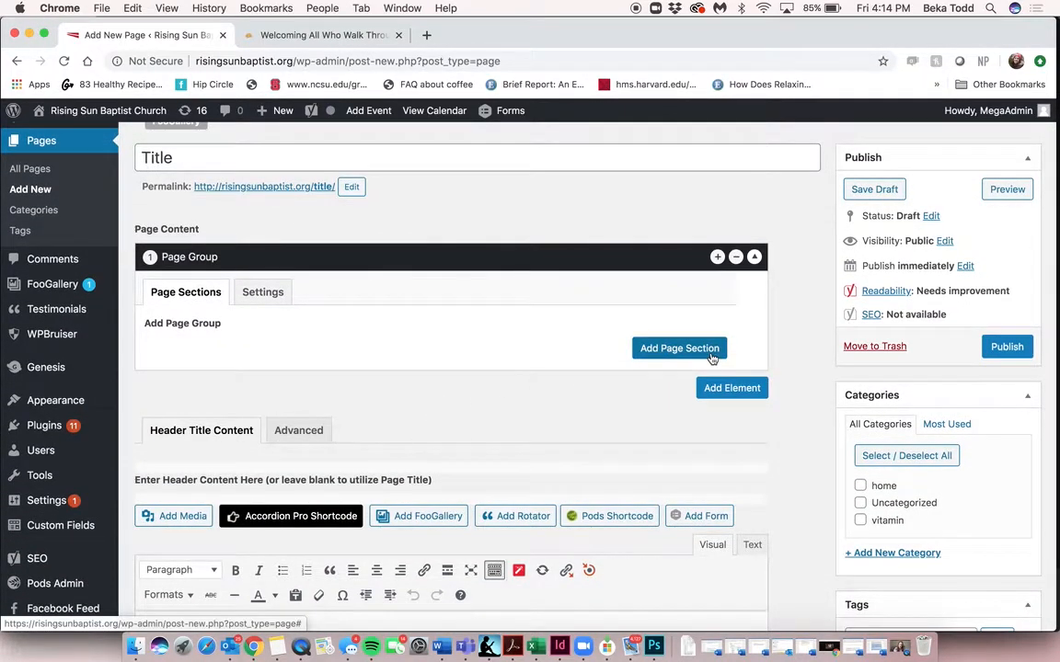
click(711, 355)
scroll(444, 324, down, 3)
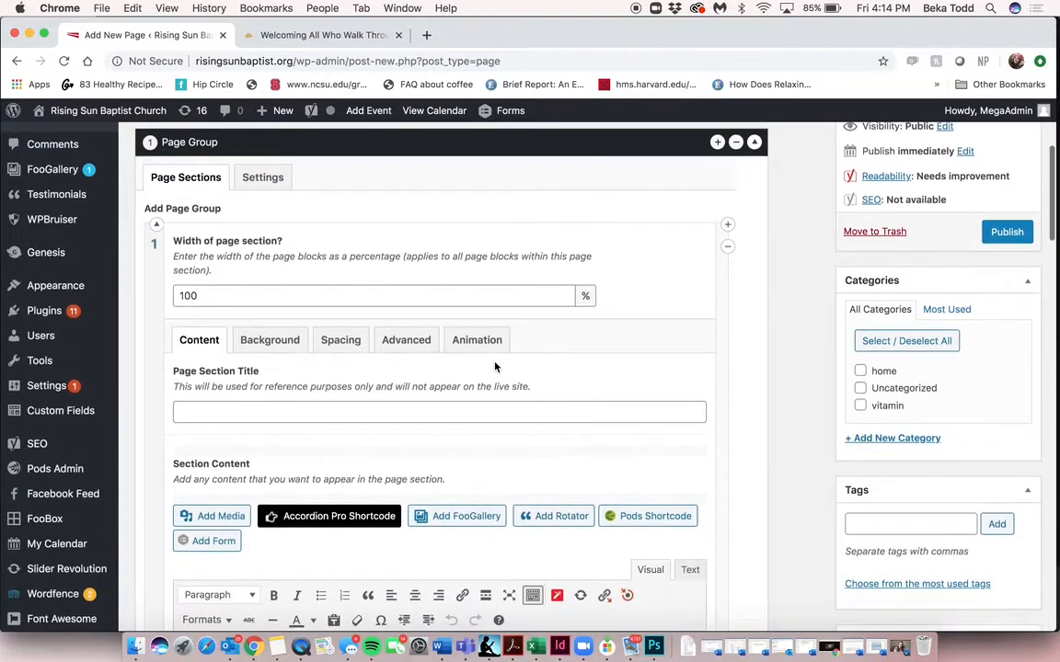
click(156, 225)
click(156, 226)
click(157, 226)
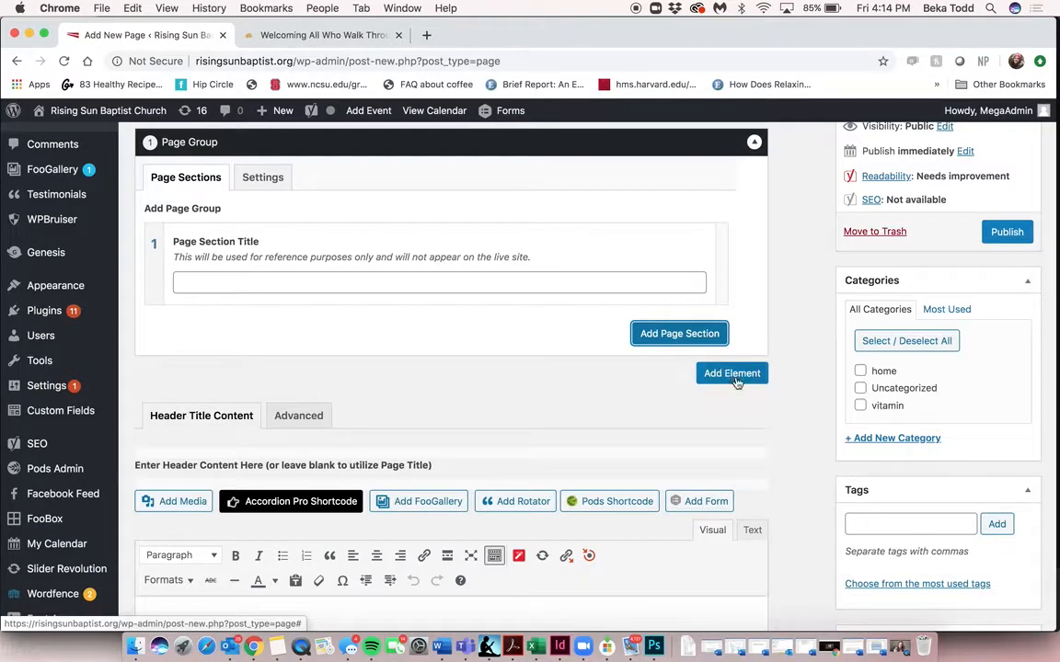
Step: Add a second page section below the collapsed one in the page group
click(676, 333)
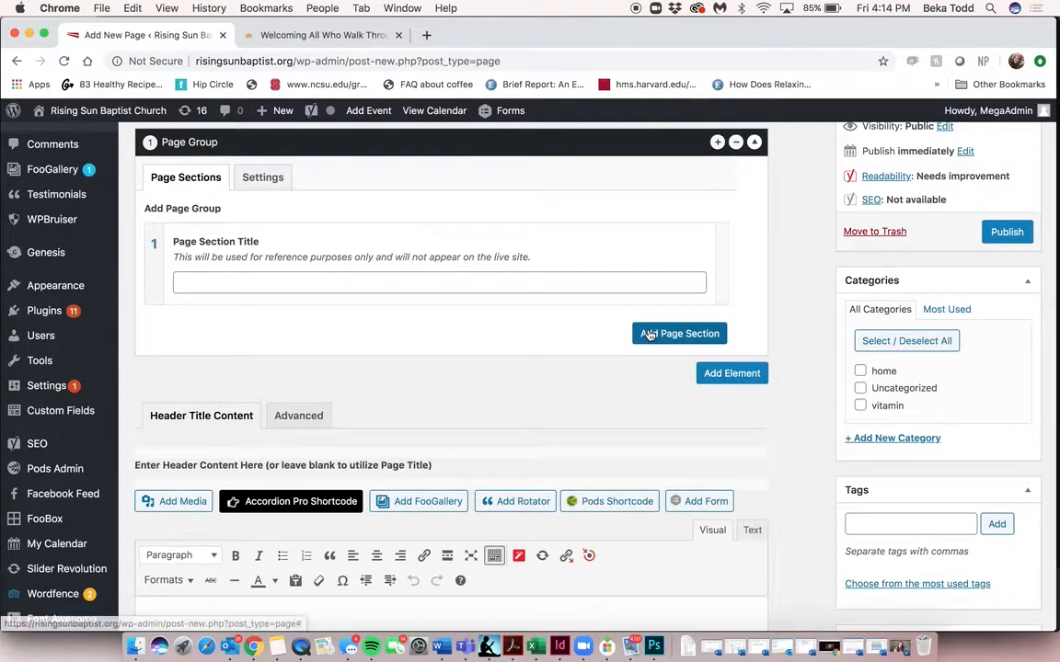
scroll(304, 292, down, 3)
scroll(295, 304, up, 3)
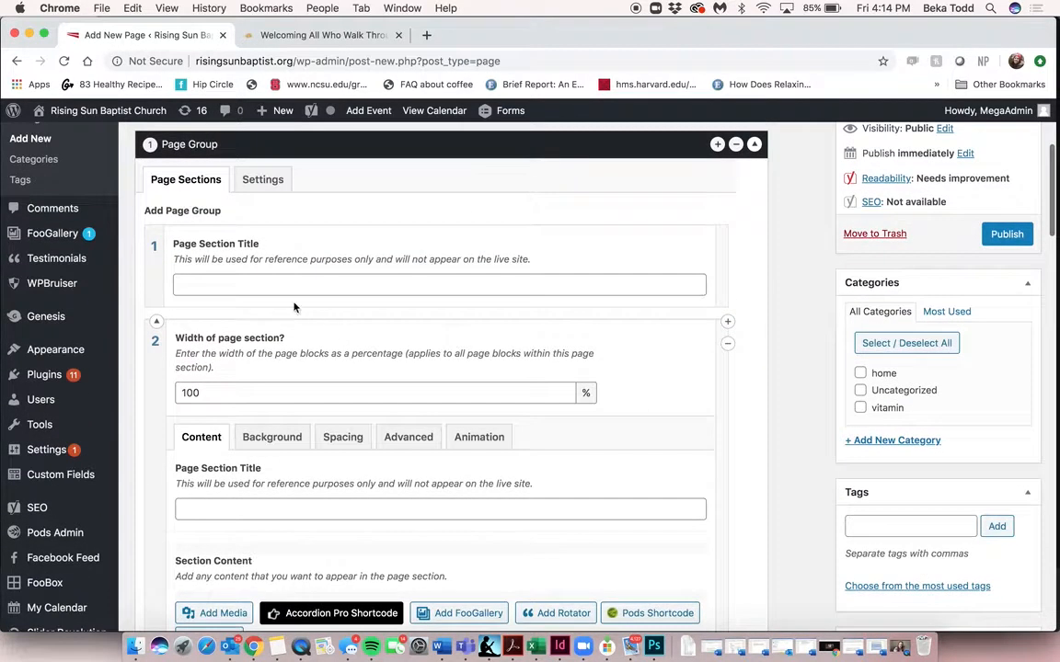
Step: Title the first page section "Page section 1" and expand it to show its content settings
click(258, 284)
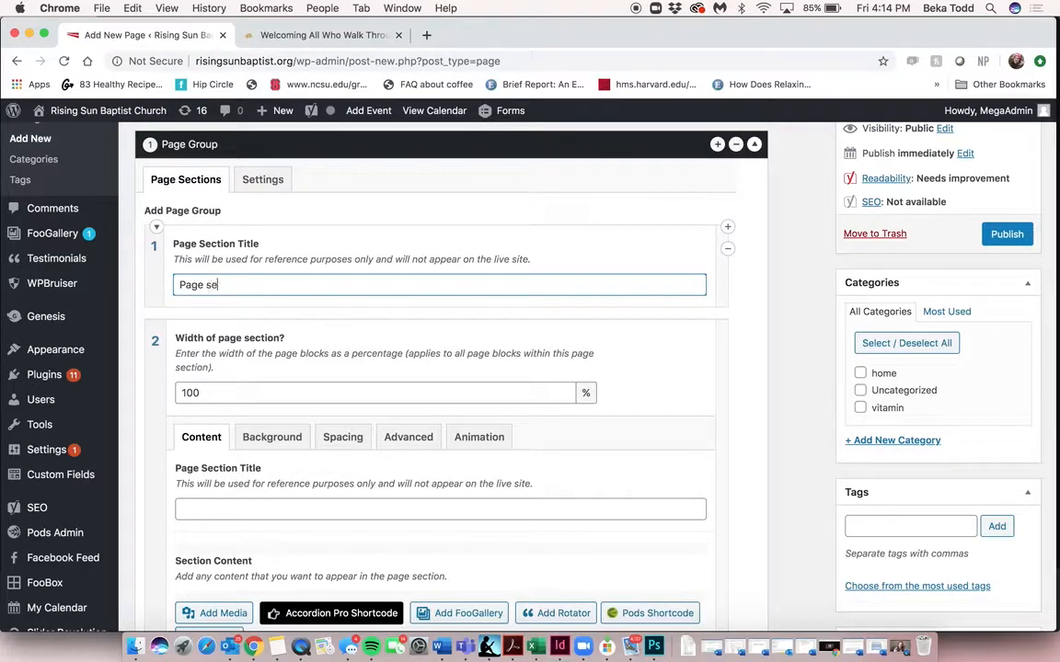
click(157, 228)
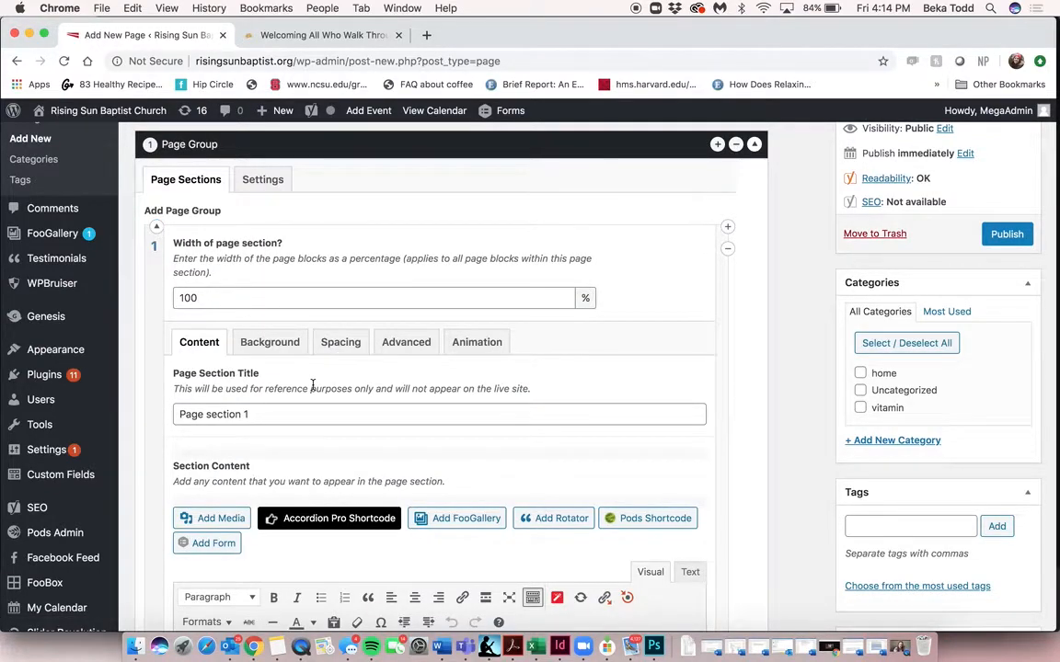
Step: Enter "Information goes here" as the content of Page section 1, formatted as a bold, italic bulleted item
scroll(313, 385, down, 3)
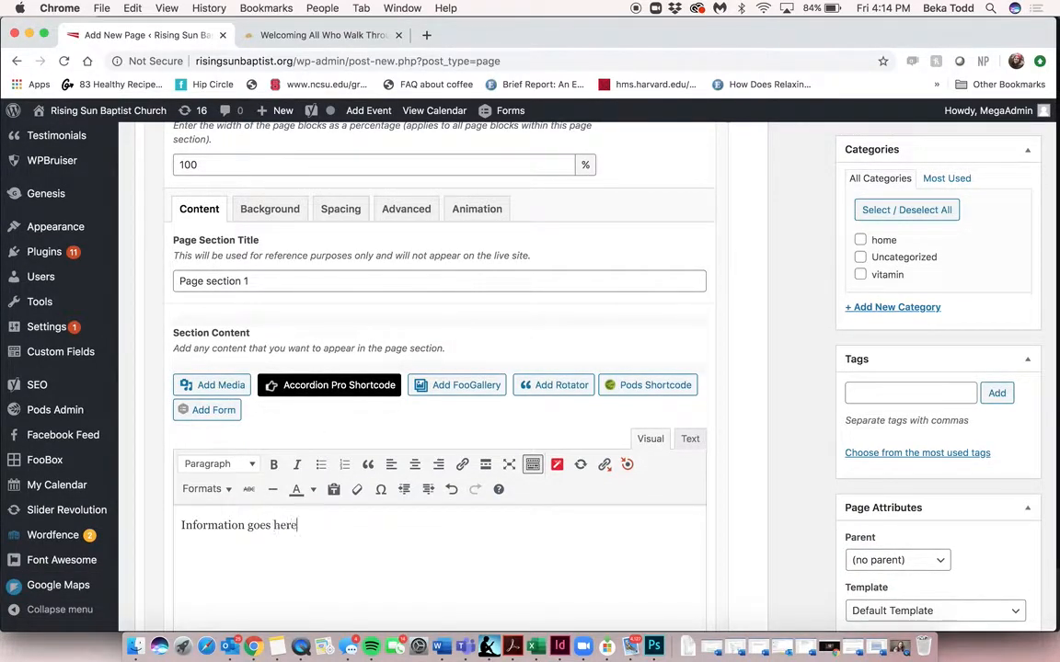
triple_click(246, 524)
click(273, 465)
click(297, 465)
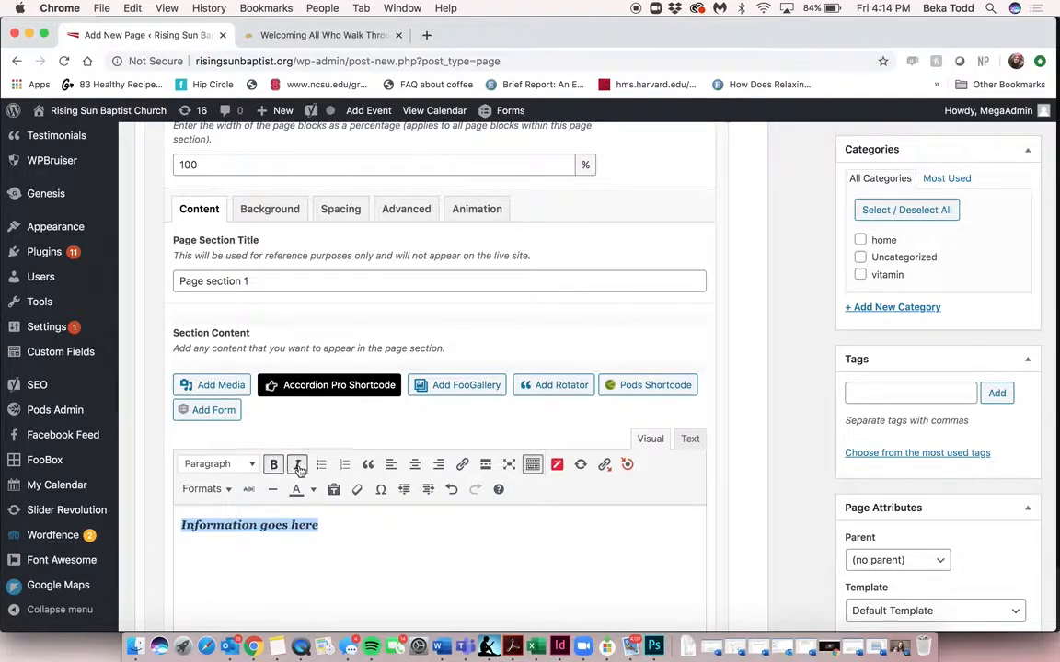
click(321, 466)
click(244, 469)
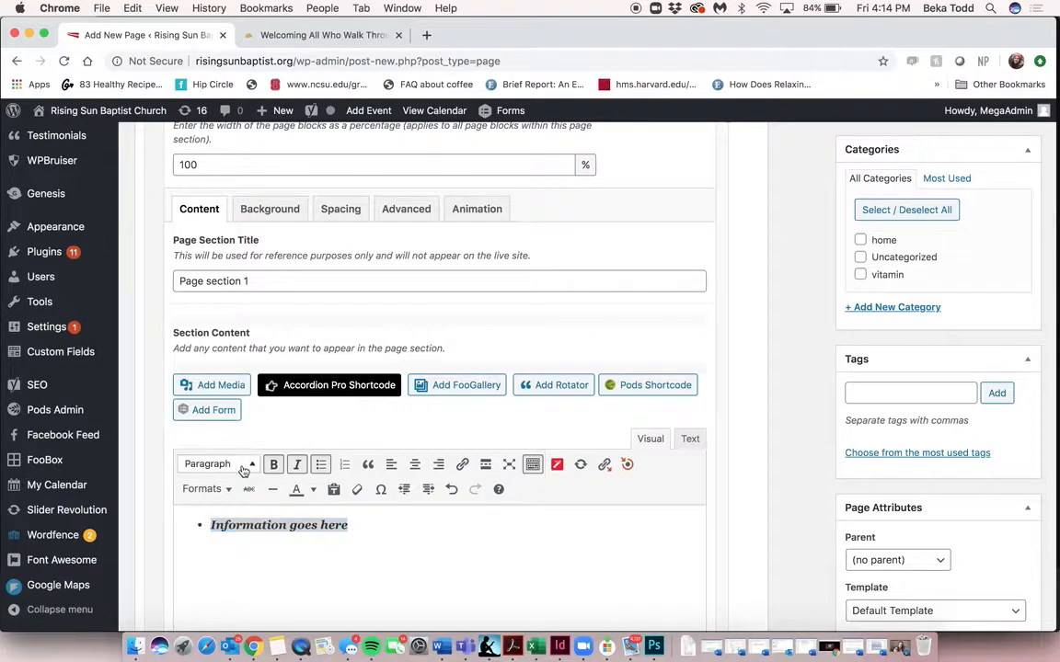
Step: Insert an unbulleted line reading "Here is information" above the bulleted text
click(211, 525)
key(Return)
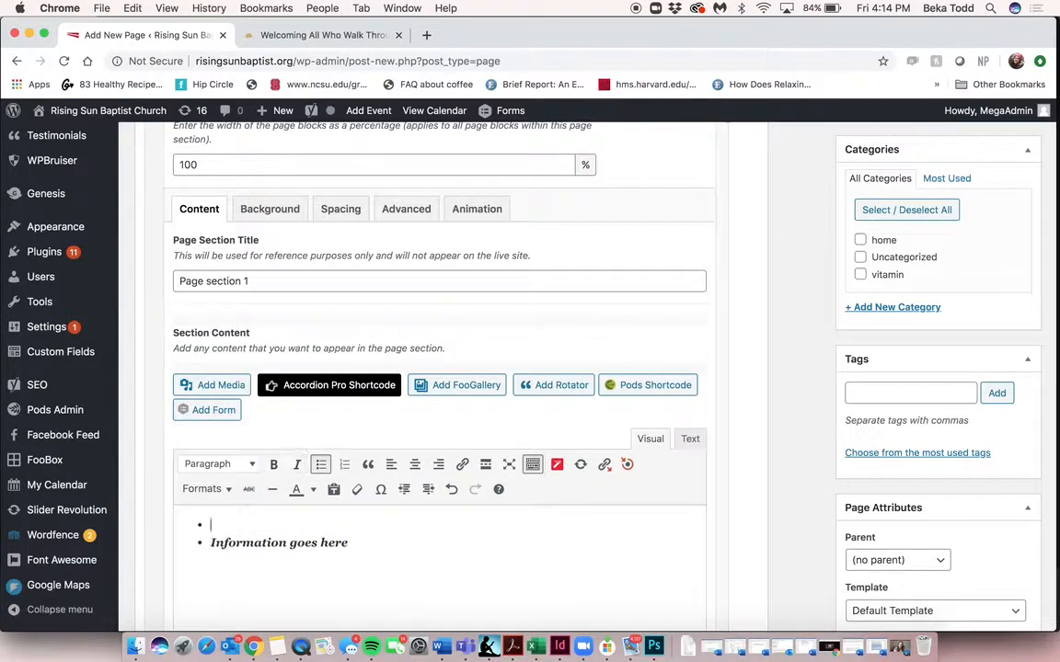
key(BackSpace)
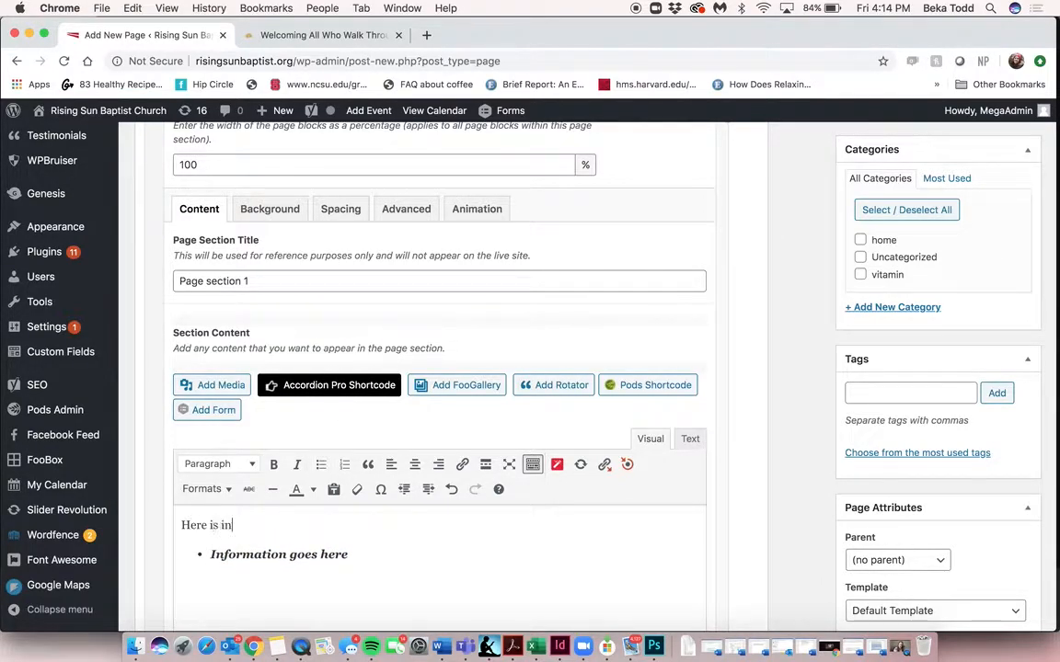
Step: Format the line "Here is information" as Heading 1 and center all of the section's content
triple_click(198, 524)
click(223, 466)
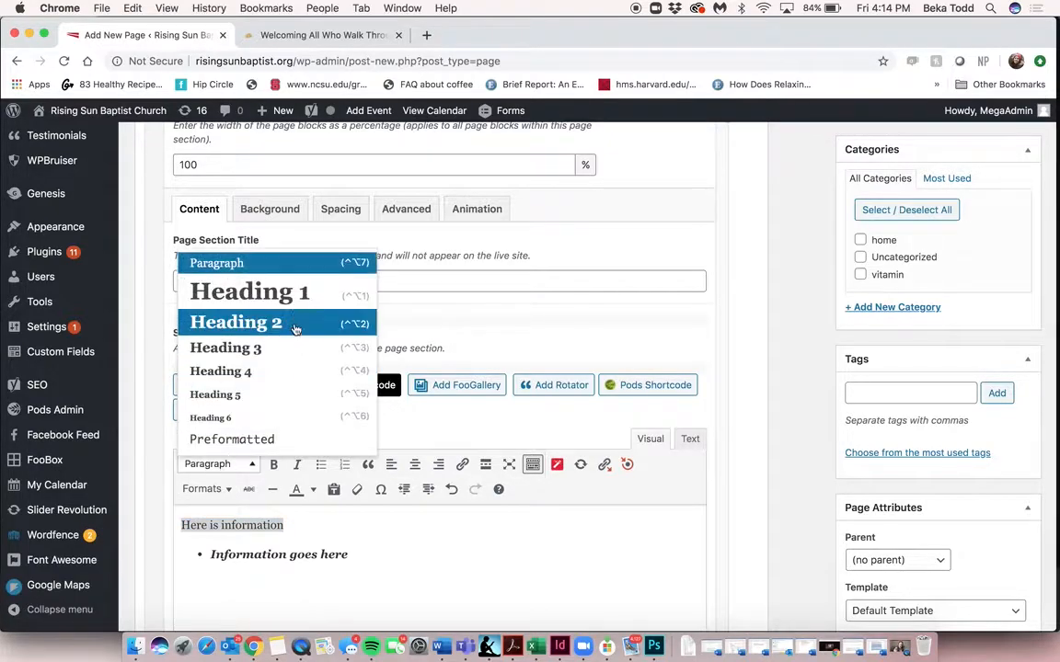
click(298, 304)
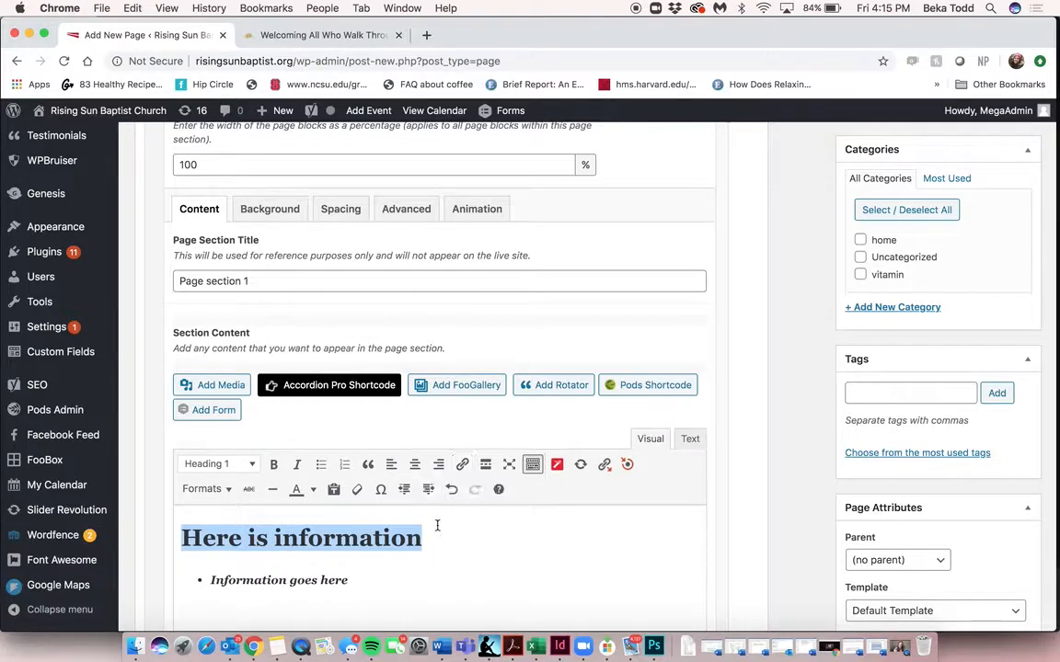
key(super+a)
click(414, 465)
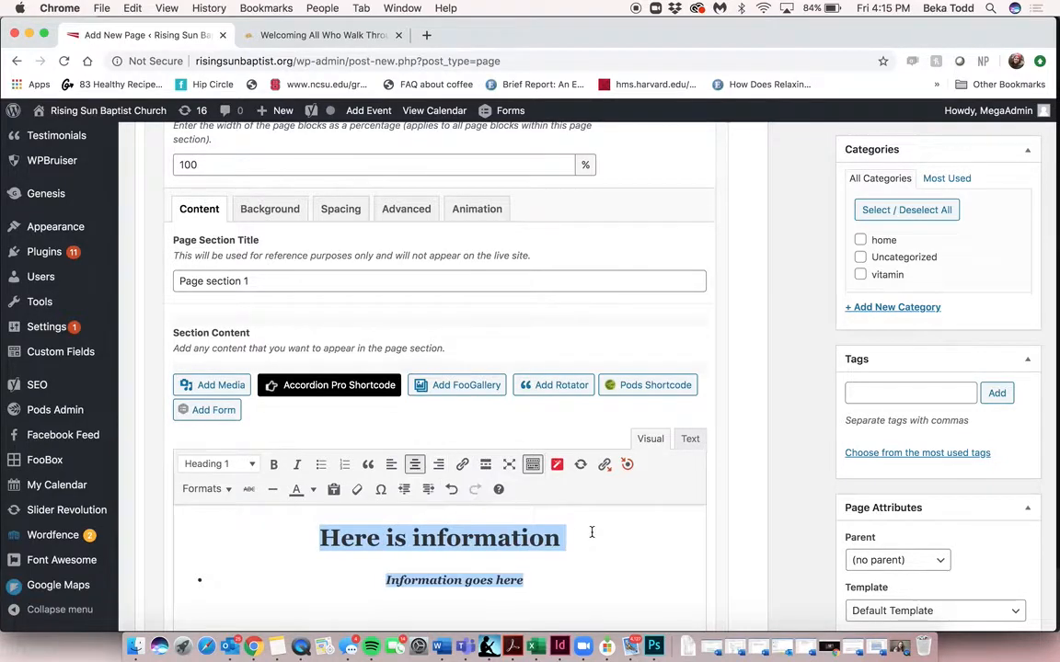
Step: Insert the Contact Us form at the end of the bulleted text, with its form title and description displayed
scroll(589, 526, down, 3)
click(579, 440)
click(572, 459)
key(Return)
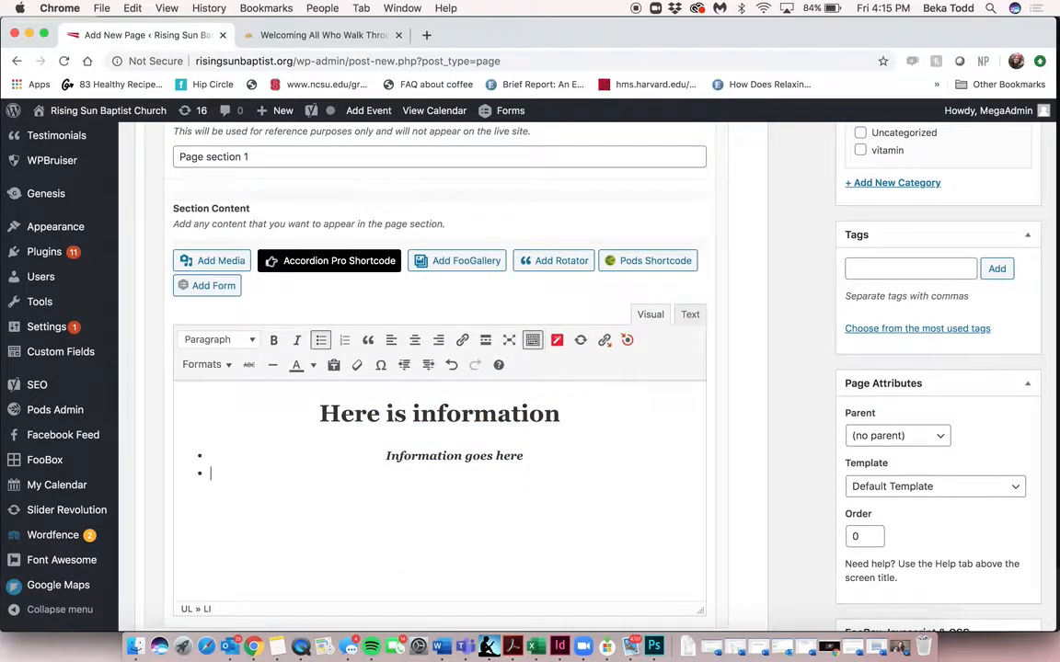
key(BackSpace)
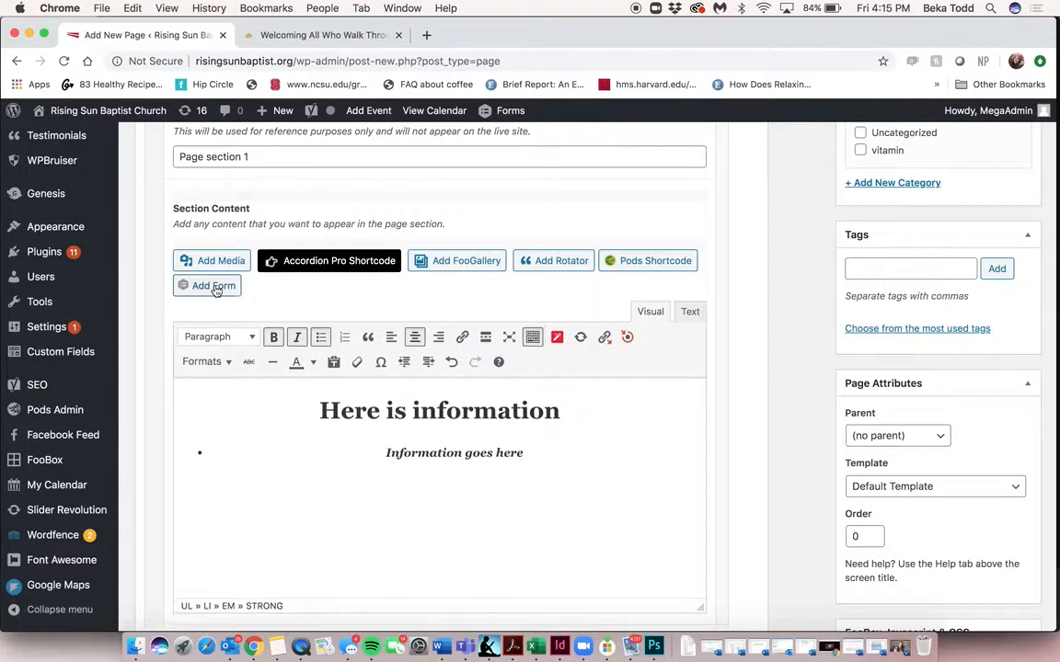
click(214, 286)
click(313, 250)
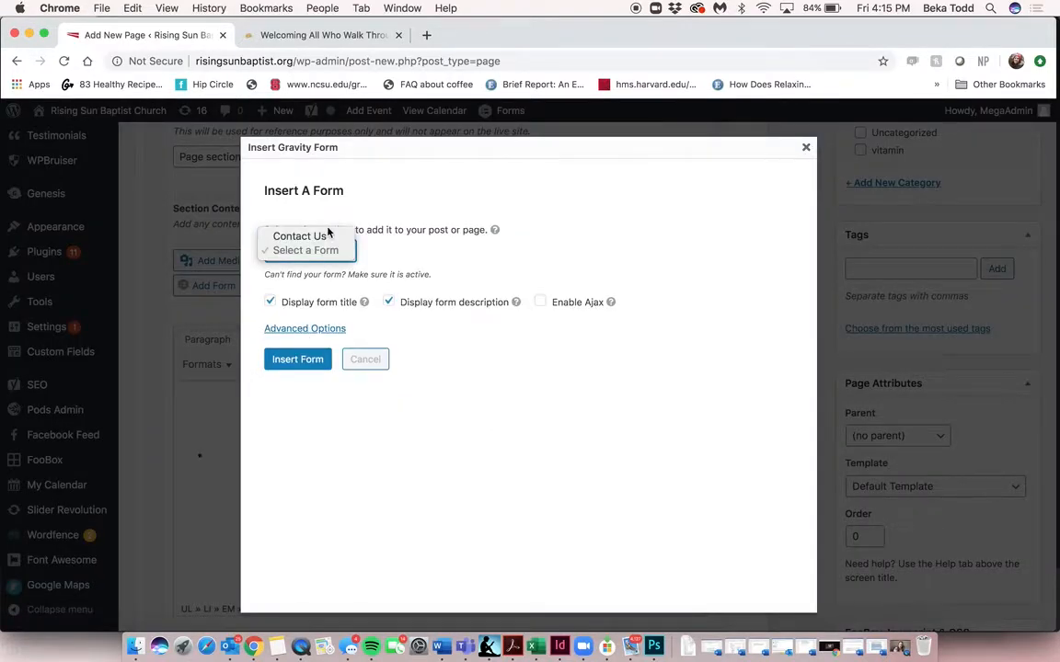
click(303, 236)
click(297, 358)
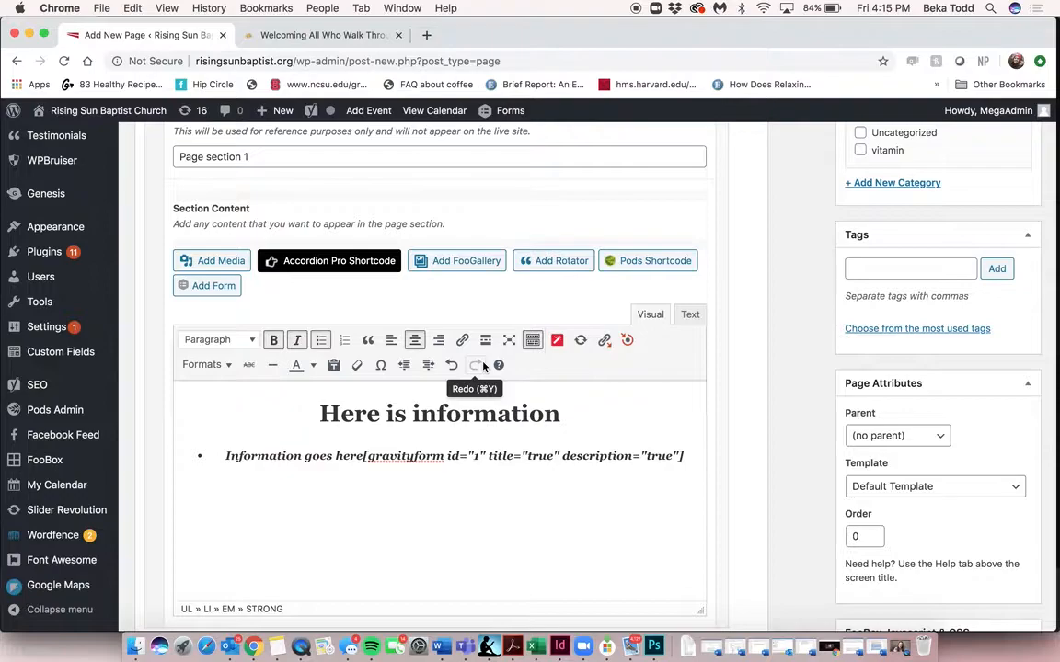
Step: Move the form shortcode onto its own line below "Information goes here" and remove that line's bullet
click(364, 455)
key(Return)
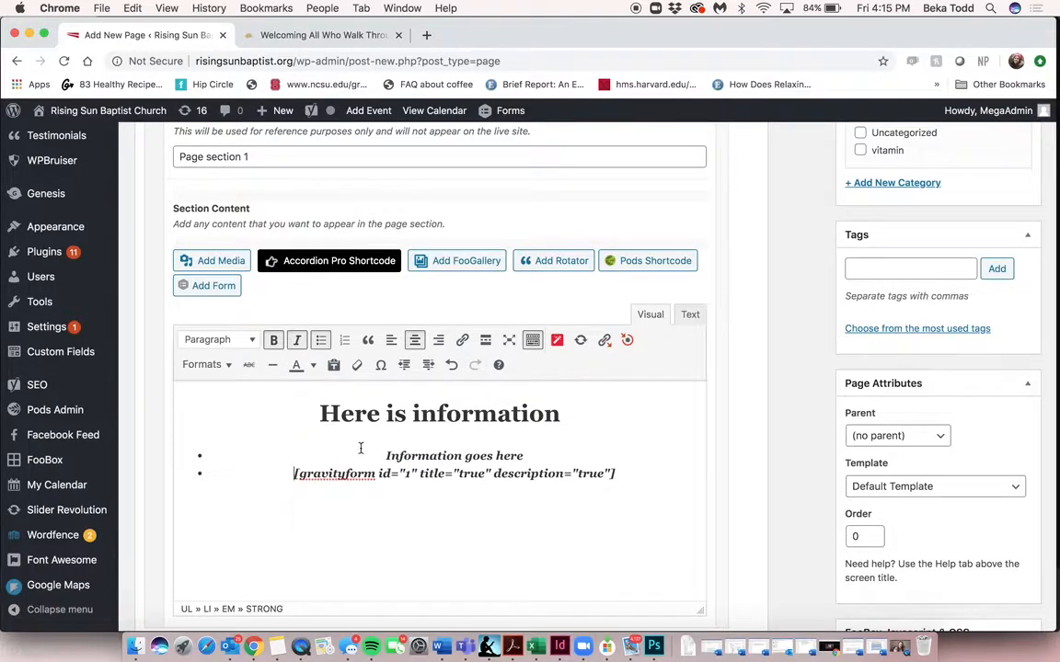
click(321, 339)
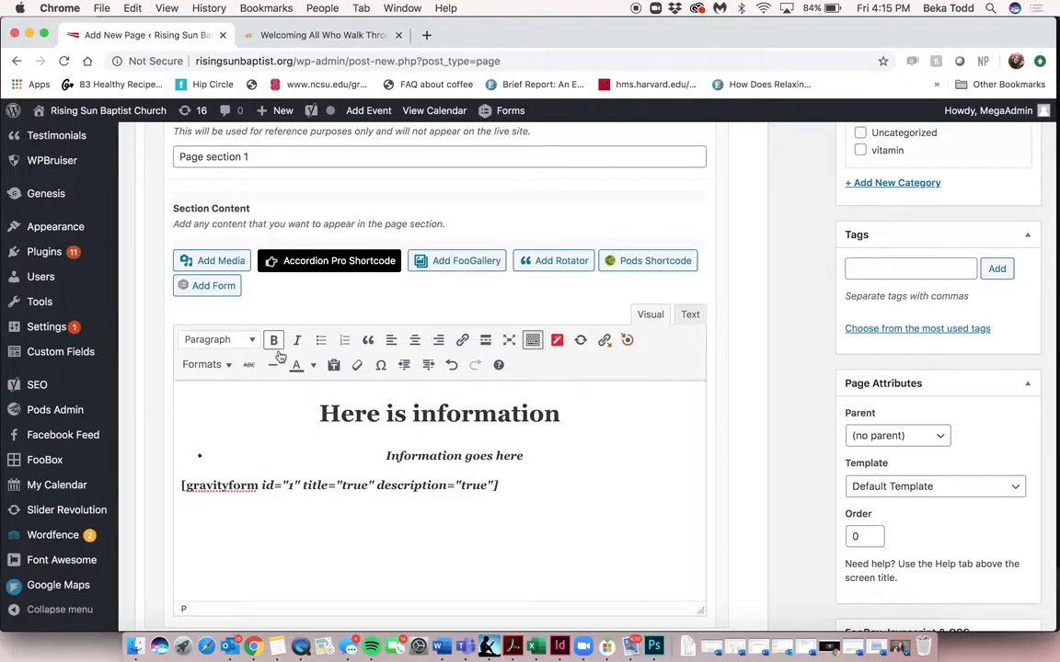
Step: Remove the bold and italic formatting from the gravityform shortcode line and center it
triple_click(318, 485)
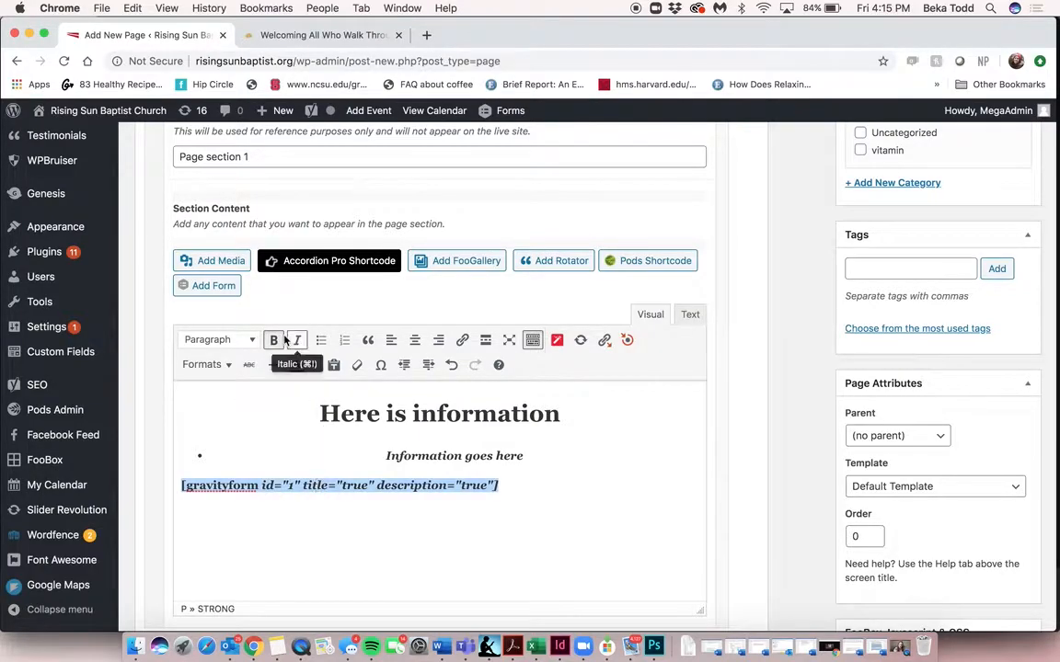
click(278, 342)
click(296, 342)
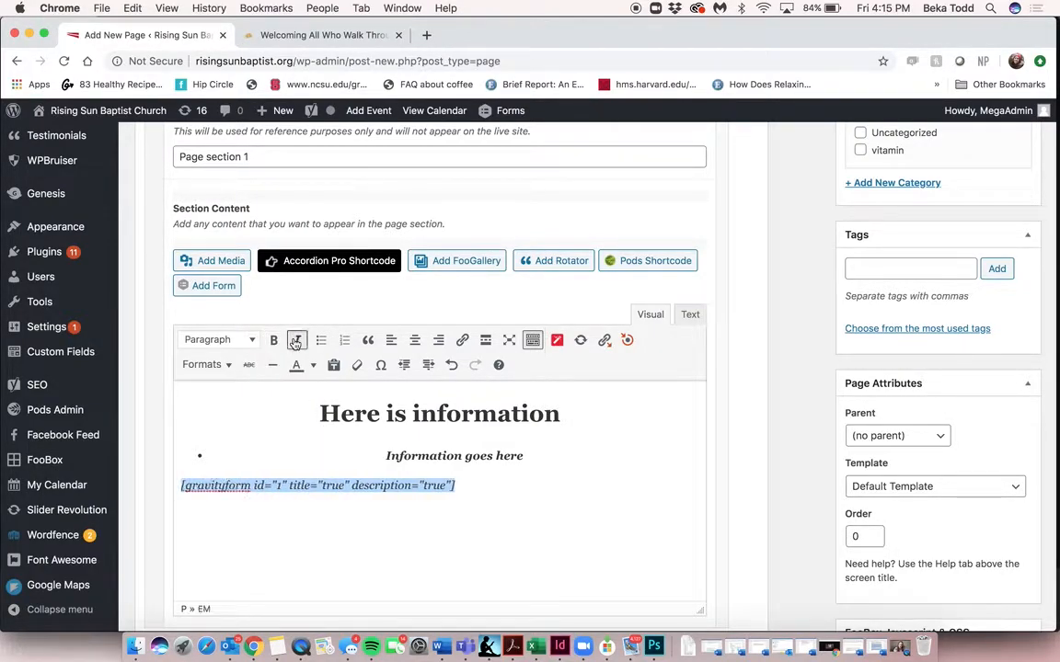
click(295, 342)
click(278, 343)
click(278, 342)
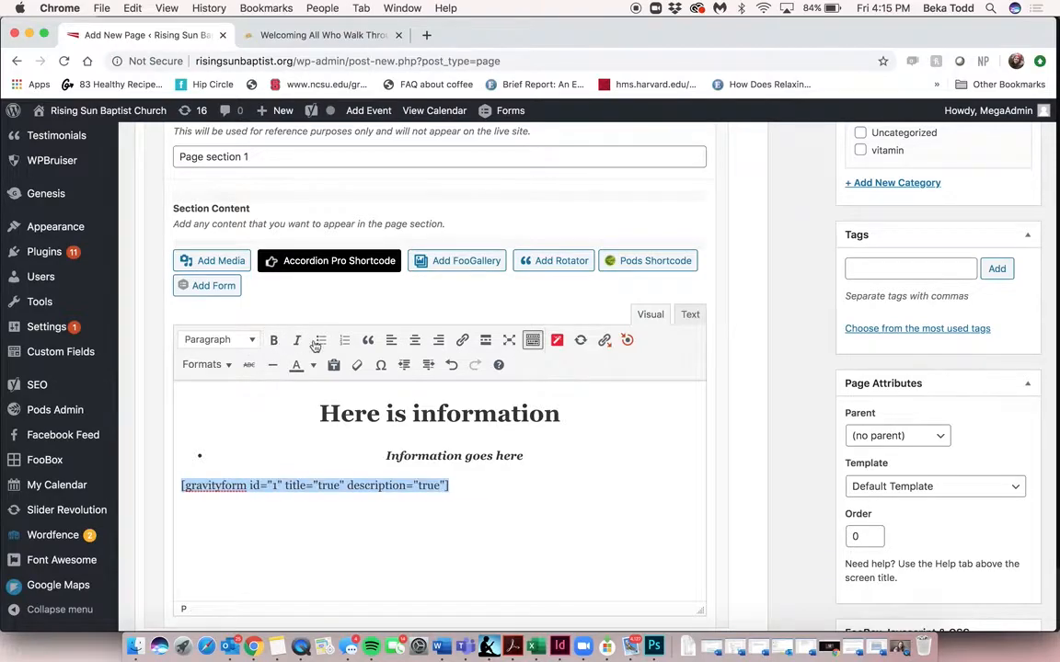
click(413, 340)
Step: Set the first page section's background image to the cross-at-sunset picture AdobeStock_306823921-scaled.jpeg from the media library
scroll(651, 546, up, 3)
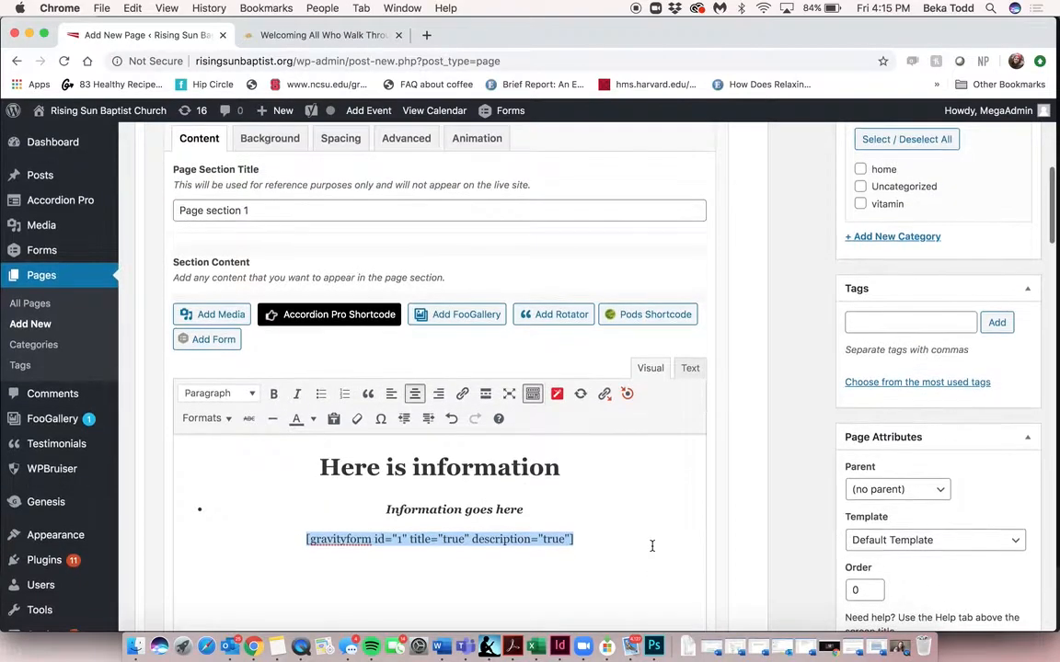
click(270, 185)
scroll(372, 347, down, 2)
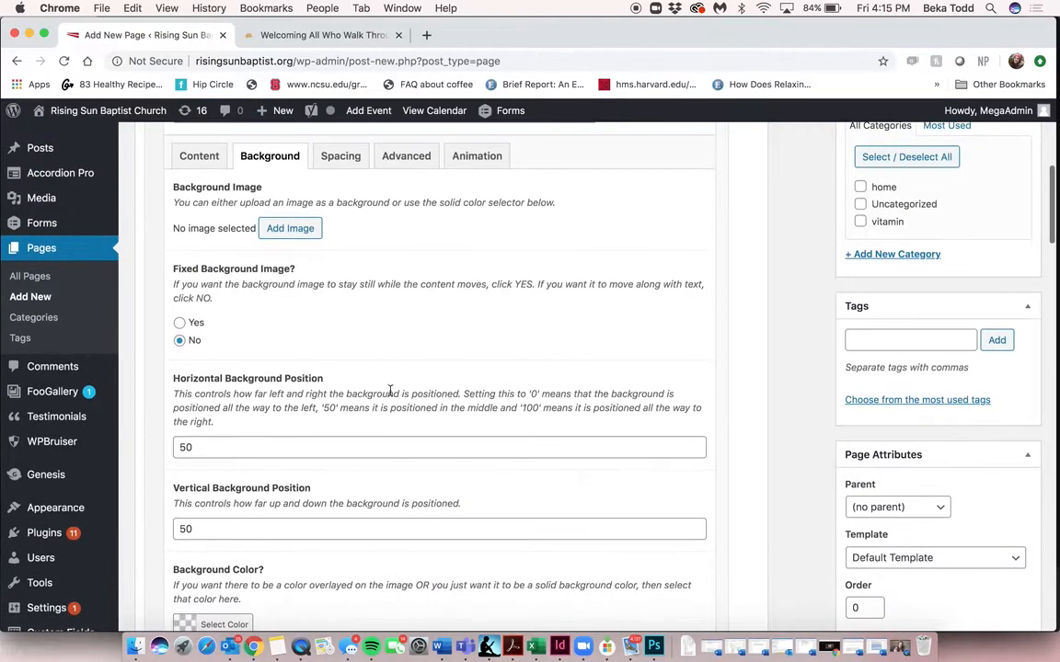
scroll(370, 344, up, 1)
click(284, 166)
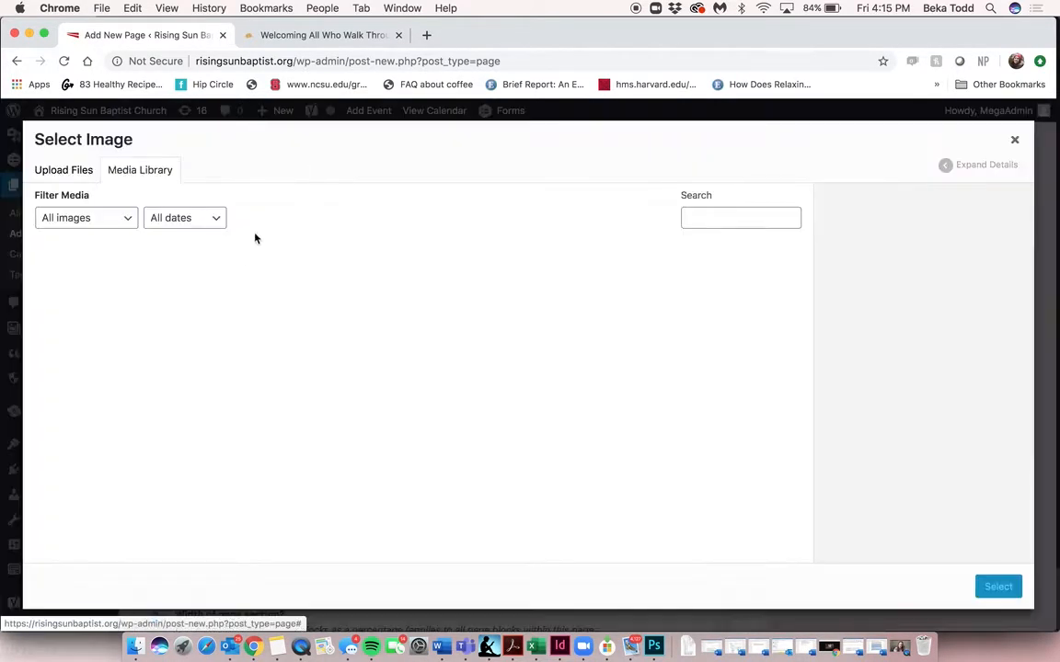
click(104, 275)
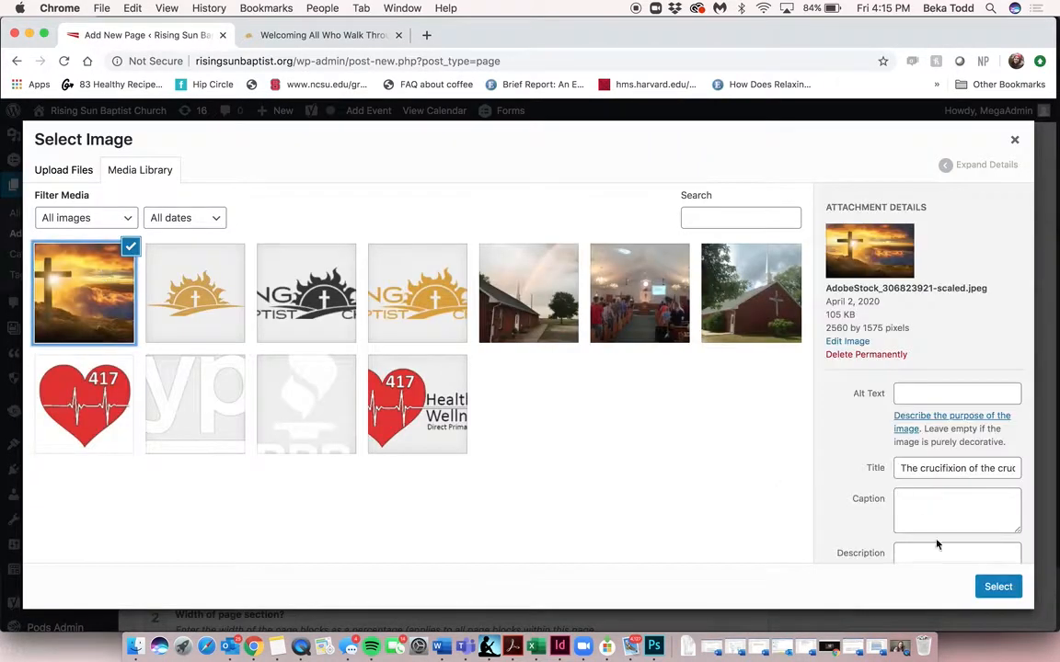
click(998, 586)
Step: Overlay the first section's background image with a semi-transparent dark red, rgba(153,31,1,0.56)
scroll(366, 432, down, 5)
scroll(366, 433, up, 2)
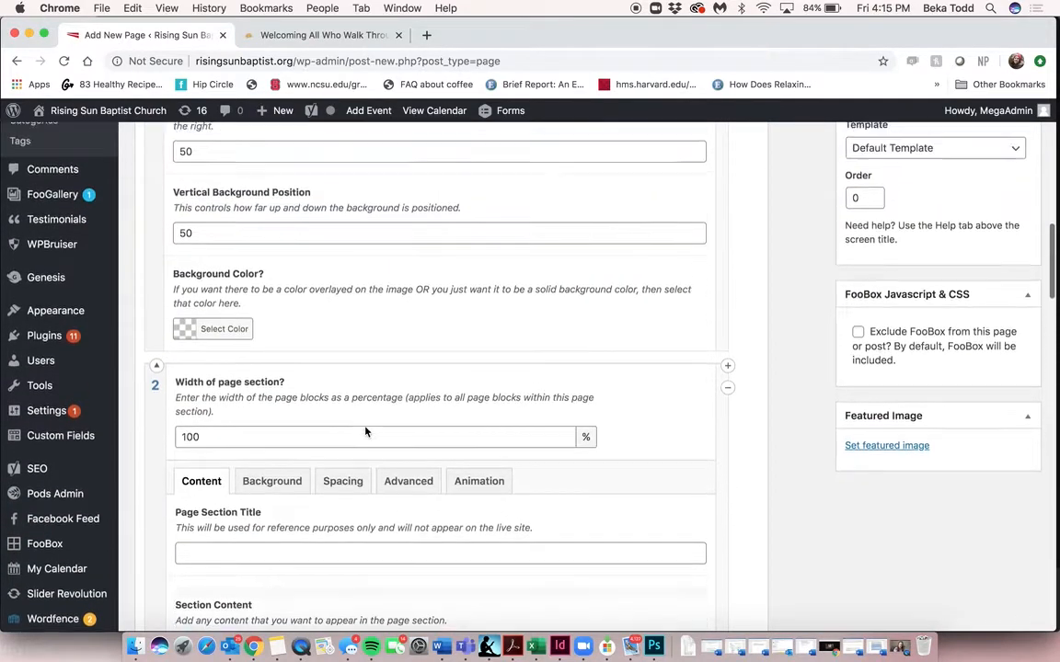
click(225, 333)
mouse_move(221, 414)
mouse_down()
mouse_move(167, 418)
mouse_move(295, 438)
mouse_move(270, 407)
mouse_move(276, 402)
mouse_move(184, 426)
mouse_move(191, 405)
mouse_up()
click(329, 383)
click(329, 378)
drag(348, 360, 356, 424)
Step: Publish the page and open its permalink in a new browser tab
scroll(519, 397, up, 15)
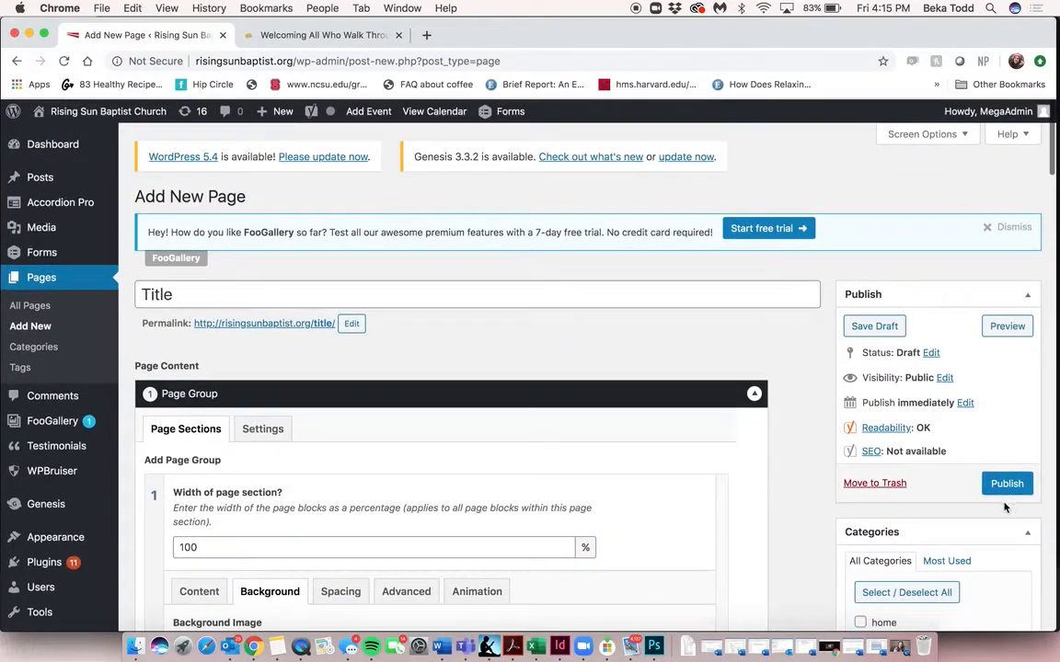
click(1008, 484)
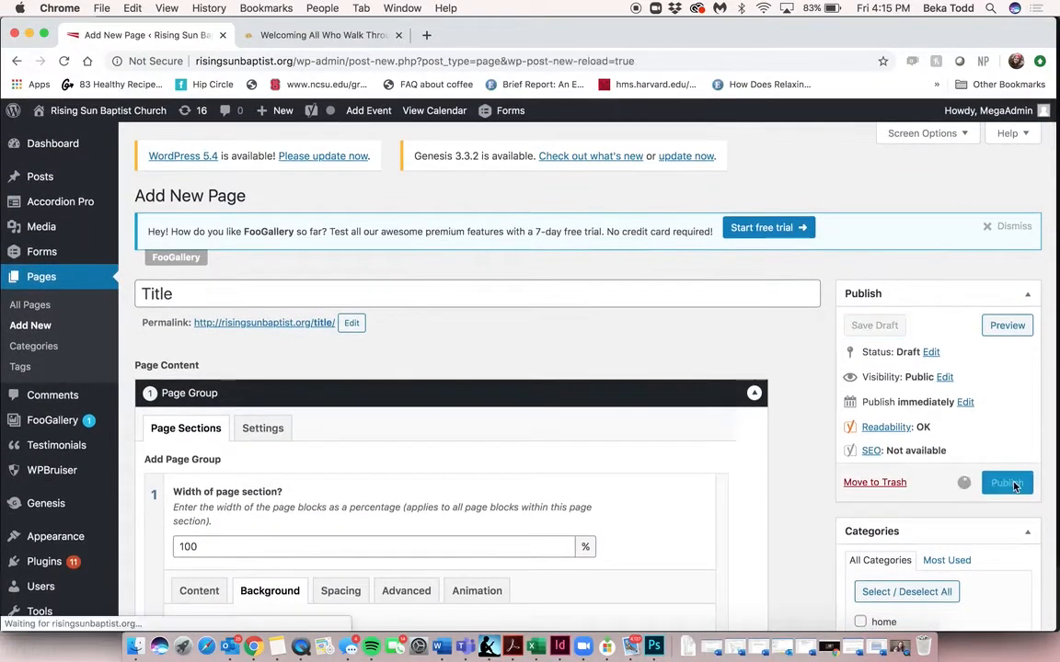
right_click(285, 326)
click(336, 332)
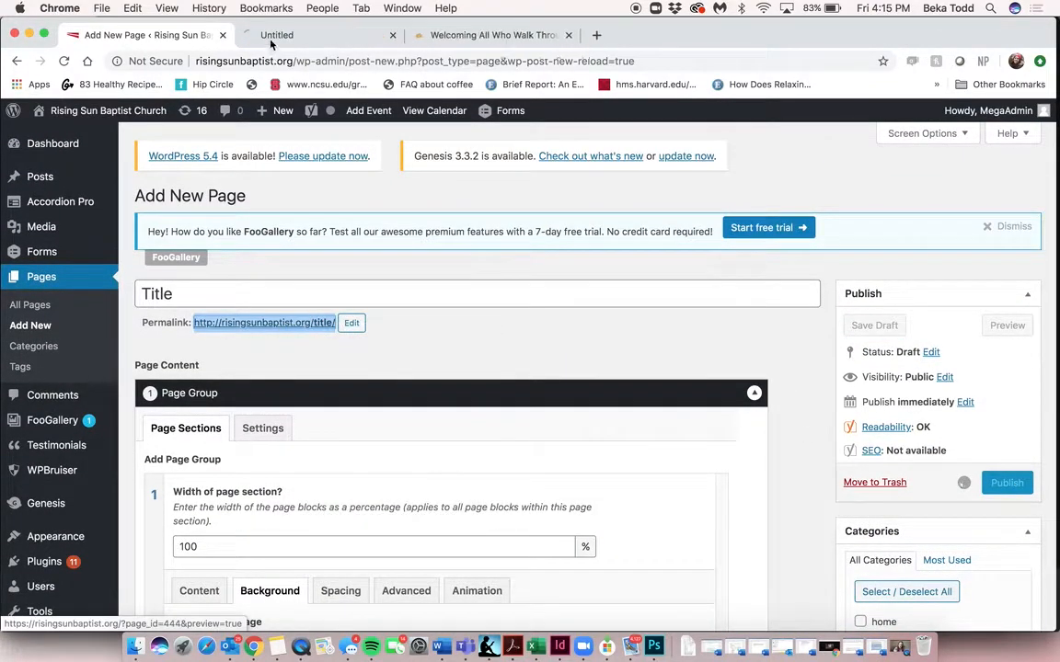
click(310, 34)
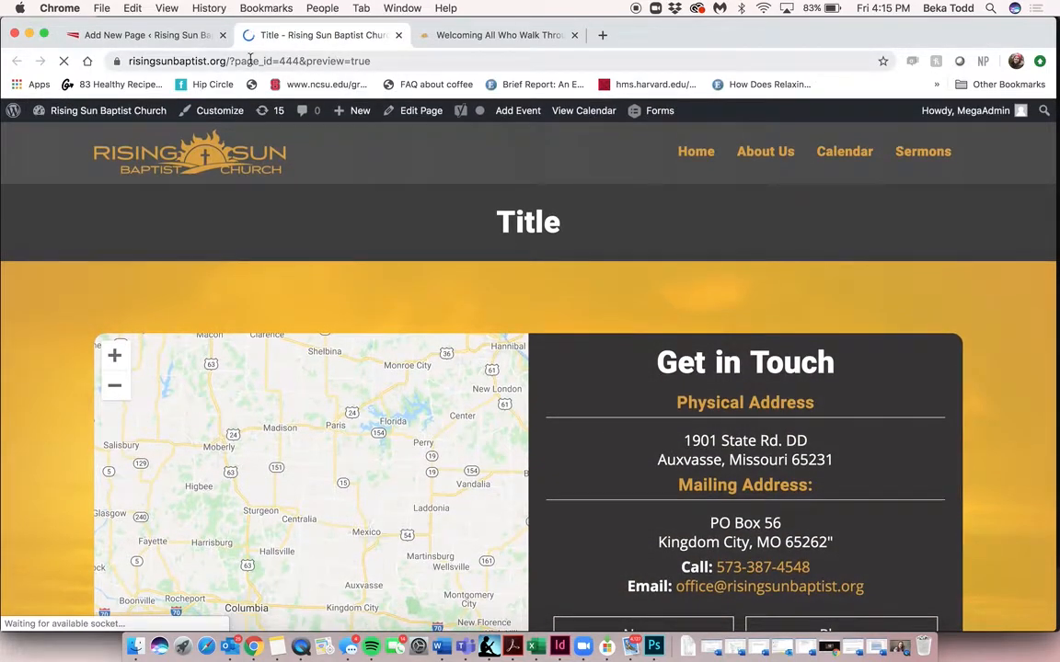
Step: Reload the live page once publishing has finished and examine its heading, bulleted text, contact form and background image
click(147, 35)
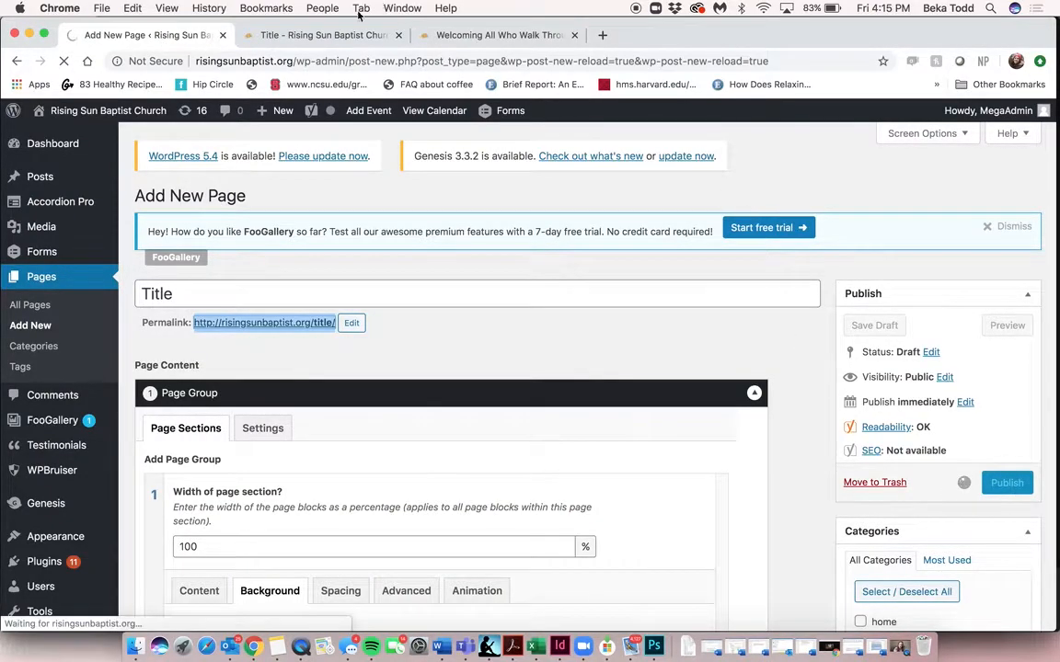
click(332, 37)
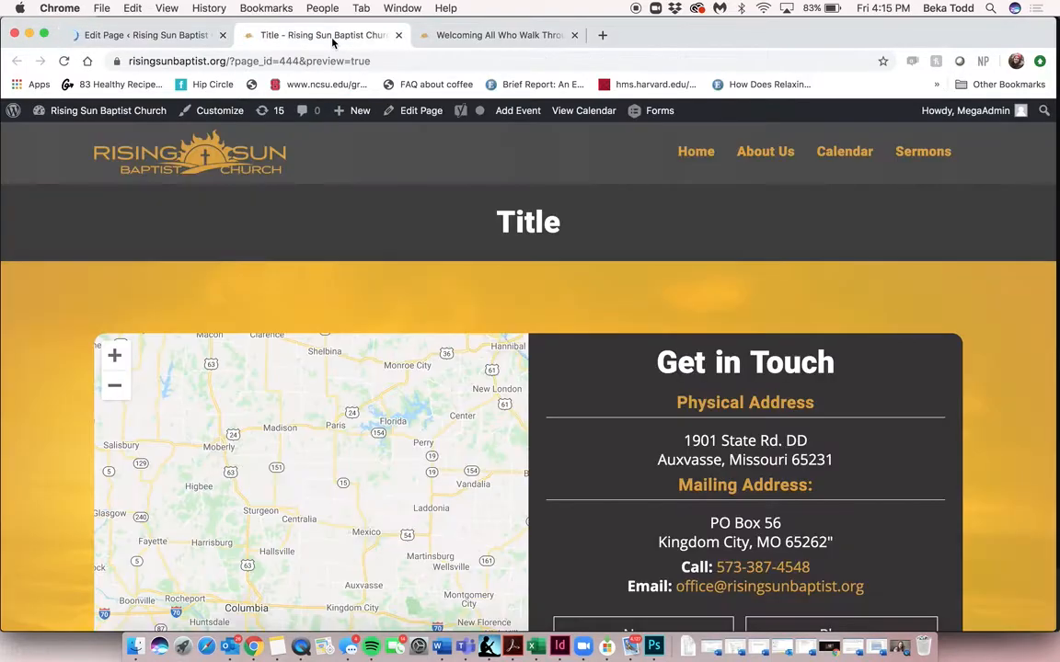
click(104, 35)
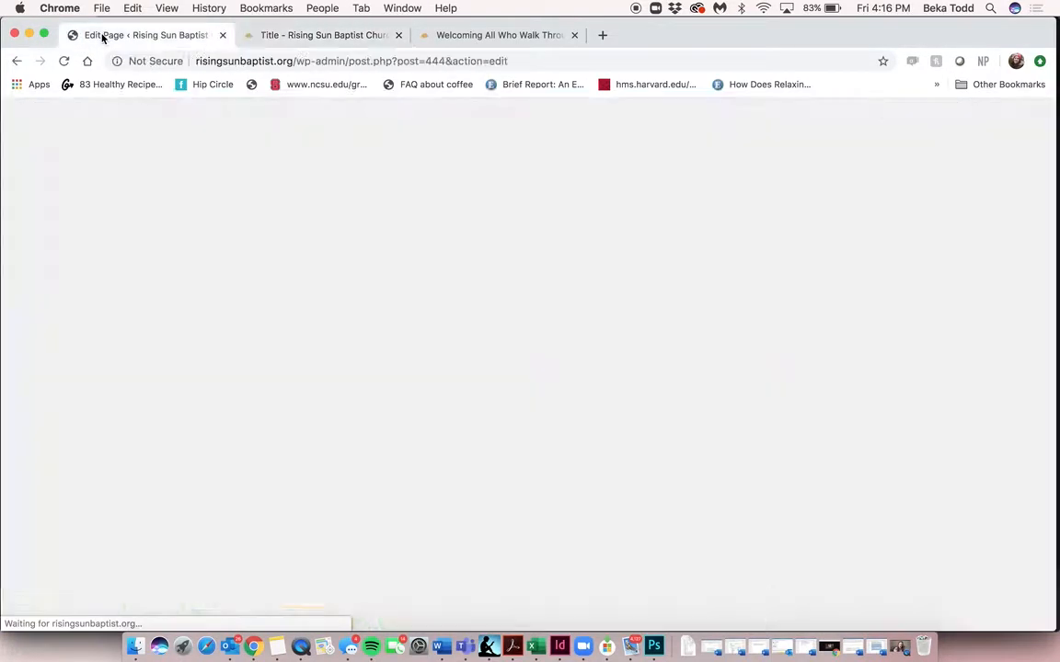
click(301, 37)
click(61, 62)
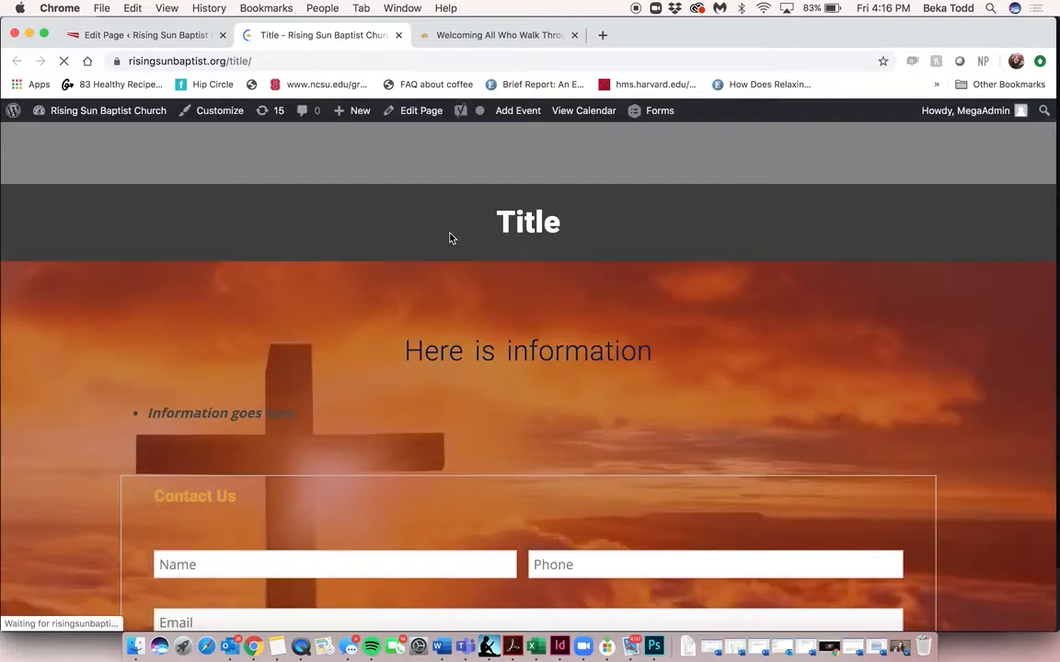
scroll(612, 377, down, 2)
scroll(612, 377, down, 3)
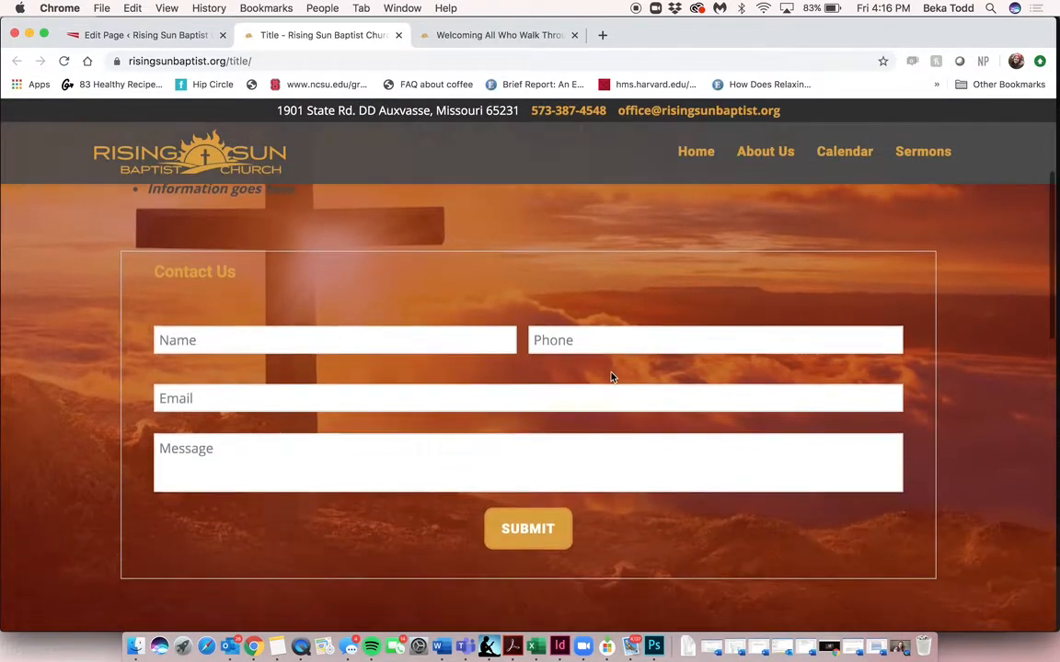
scroll(611, 377, up, 5)
scroll(612, 377, down, 3)
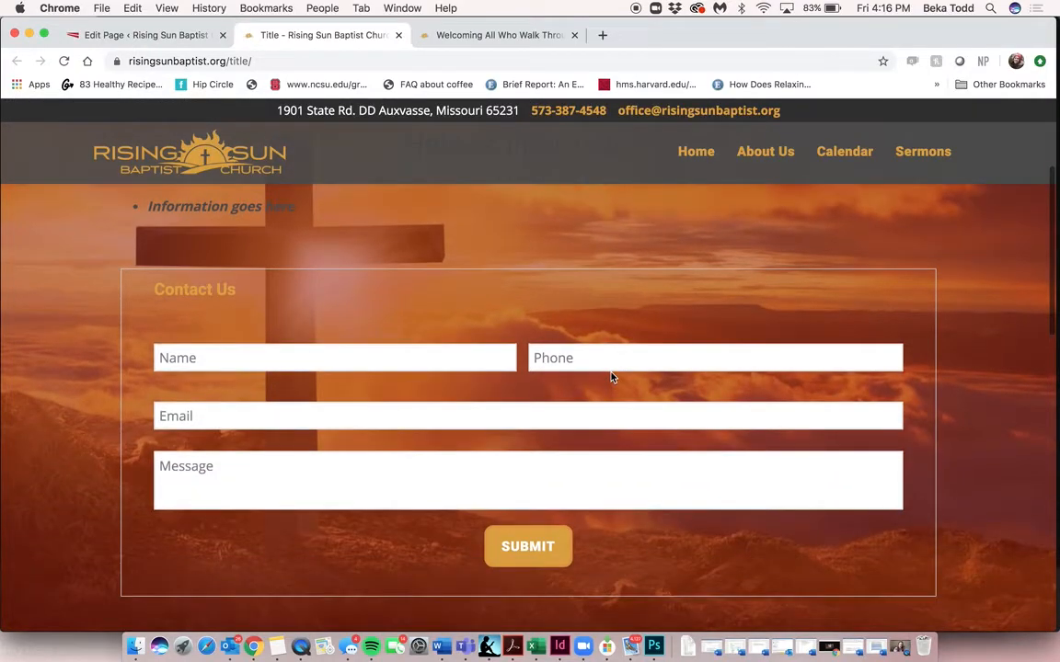
scroll(612, 377, up, 1)
scroll(612, 378, up, 3)
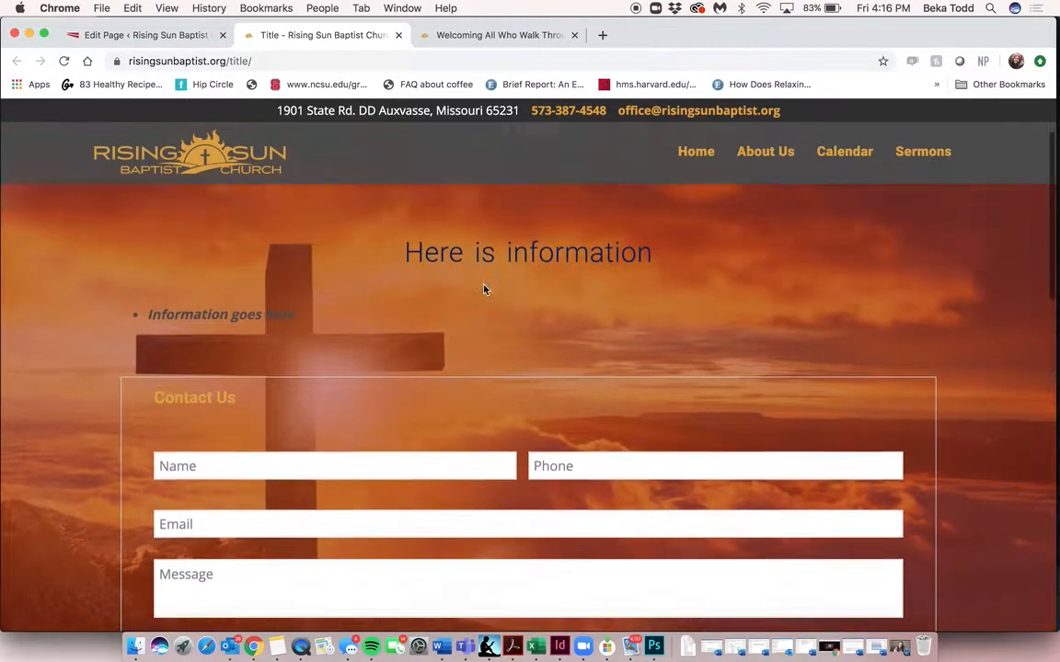
scroll(540, 304, up, 1)
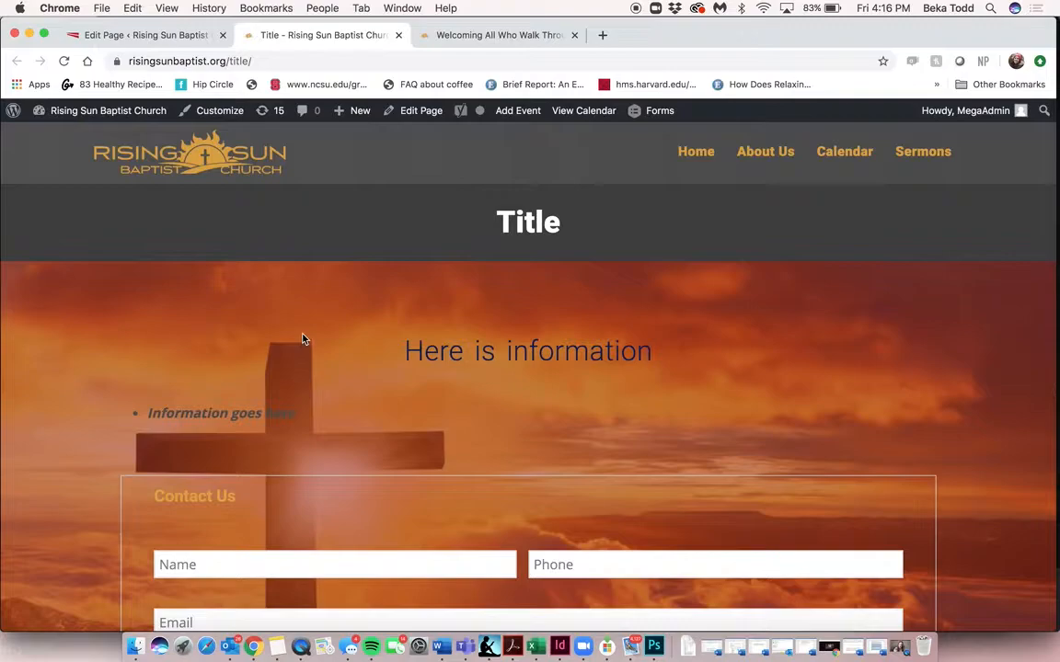
Step: Set the first section's background color overlay to a more opaque orange, rgba(204,116,2,0.86)
click(129, 37)
scroll(282, 341, down, 5)
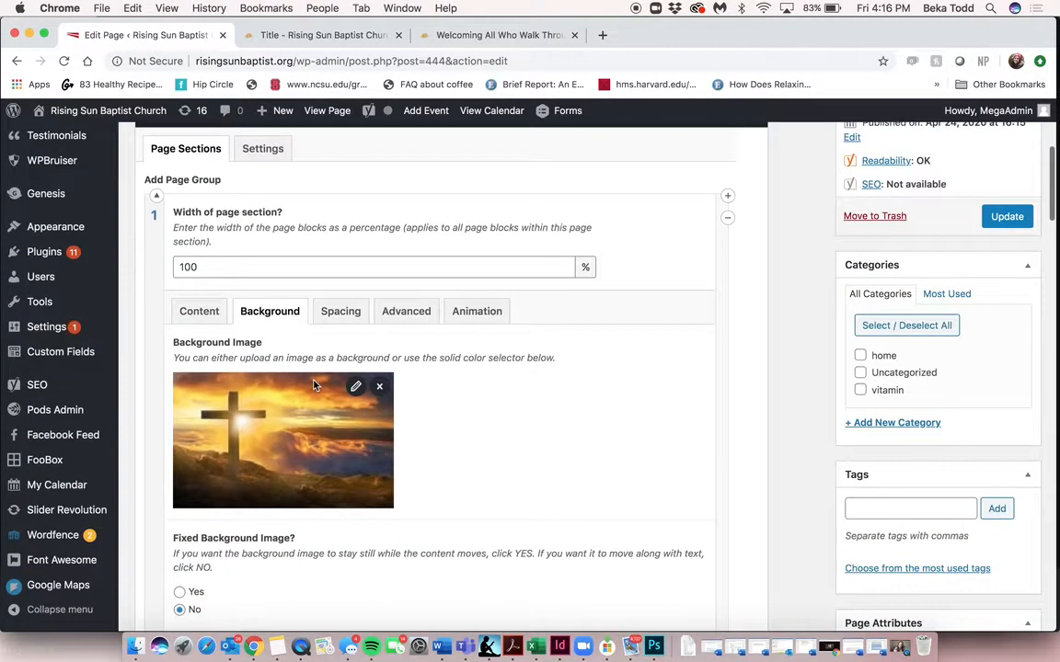
click(213, 316)
click(270, 312)
scroll(319, 432, down, 8)
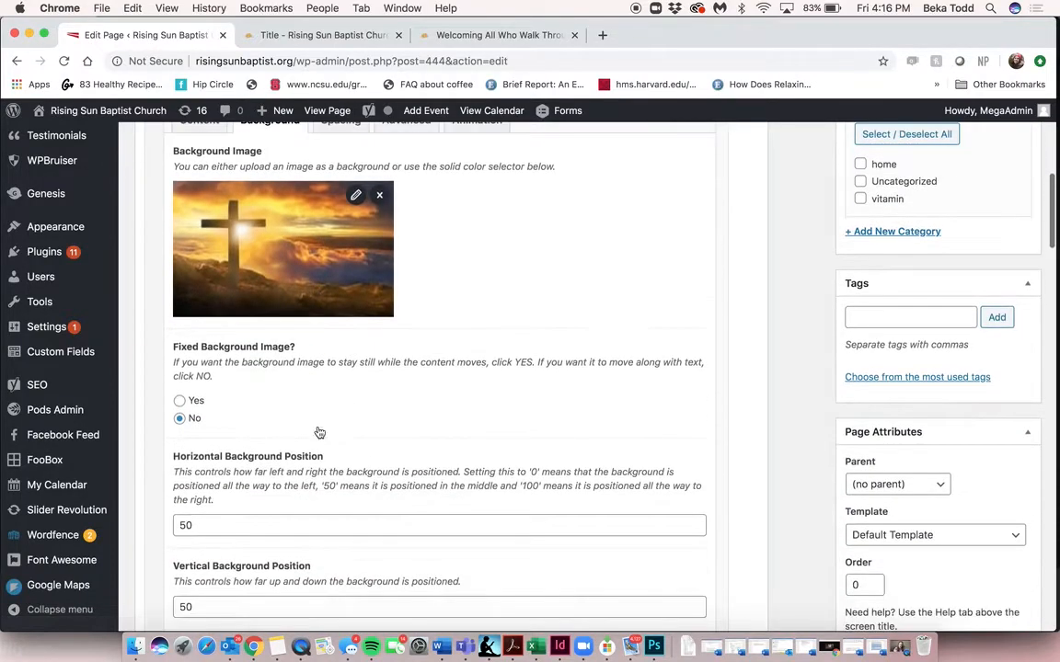
scroll(319, 430, down, 3)
click(241, 422)
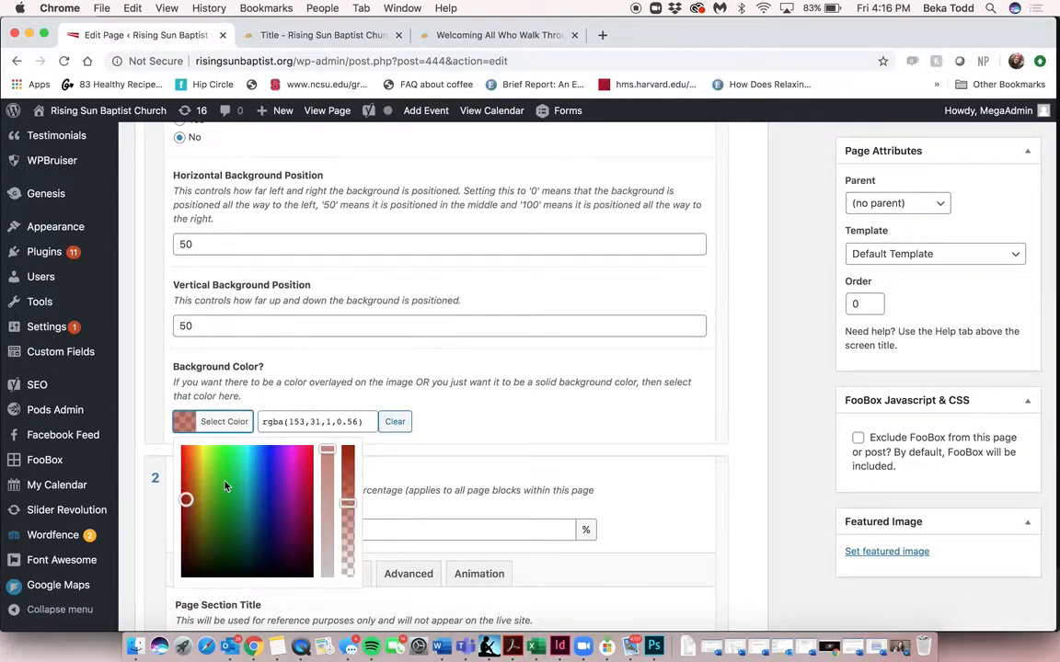
drag(188, 498, 197, 473)
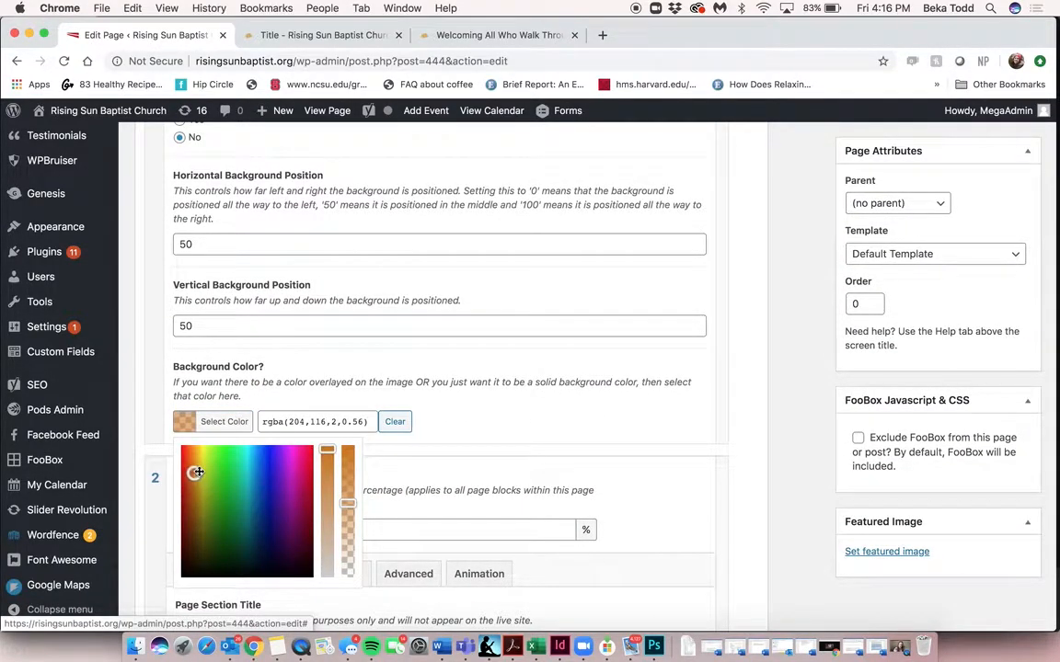
drag(347, 503, 349, 470)
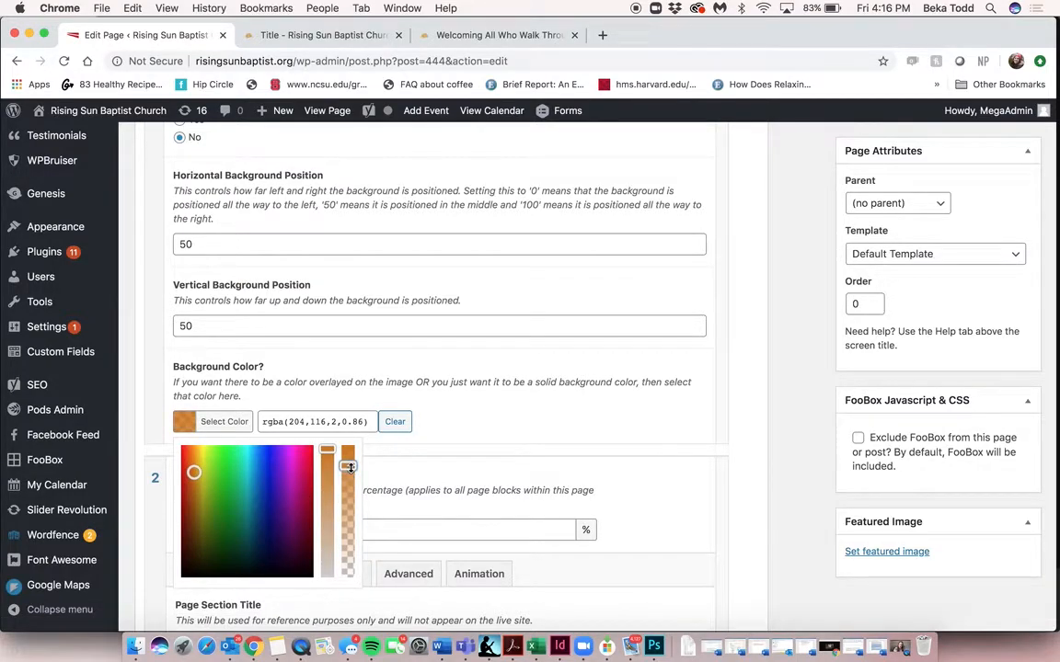
Step: Apply the white text format to the heading "Here is information" and the bulleted line "Information goes here"
scroll(324, 268, up, 8)
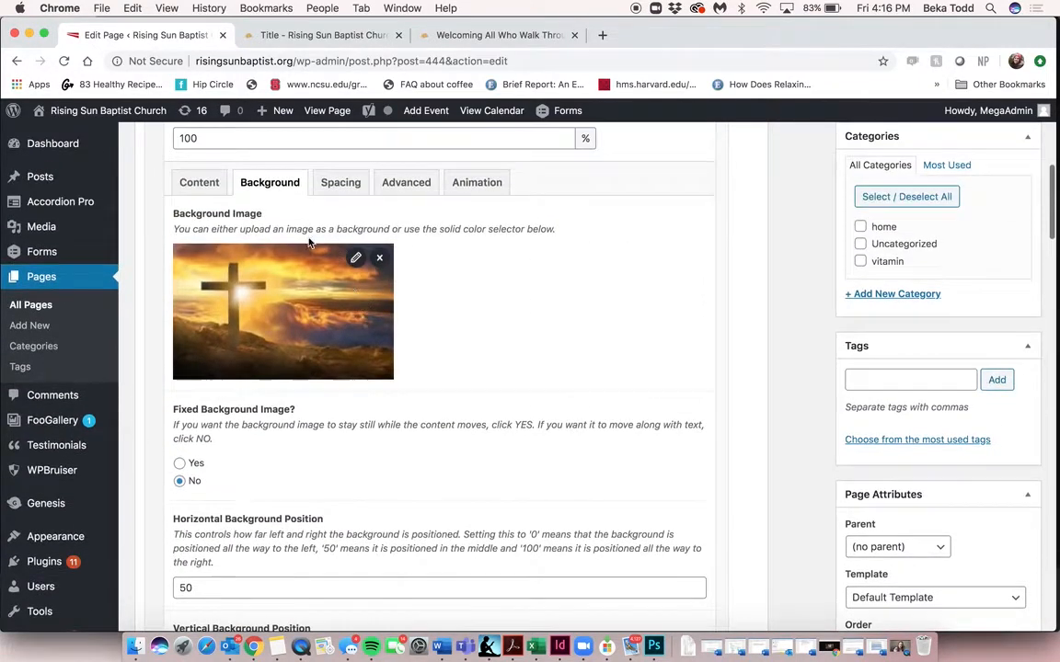
click(201, 185)
scroll(203, 186, down, 4)
drag(572, 422, 353, 355)
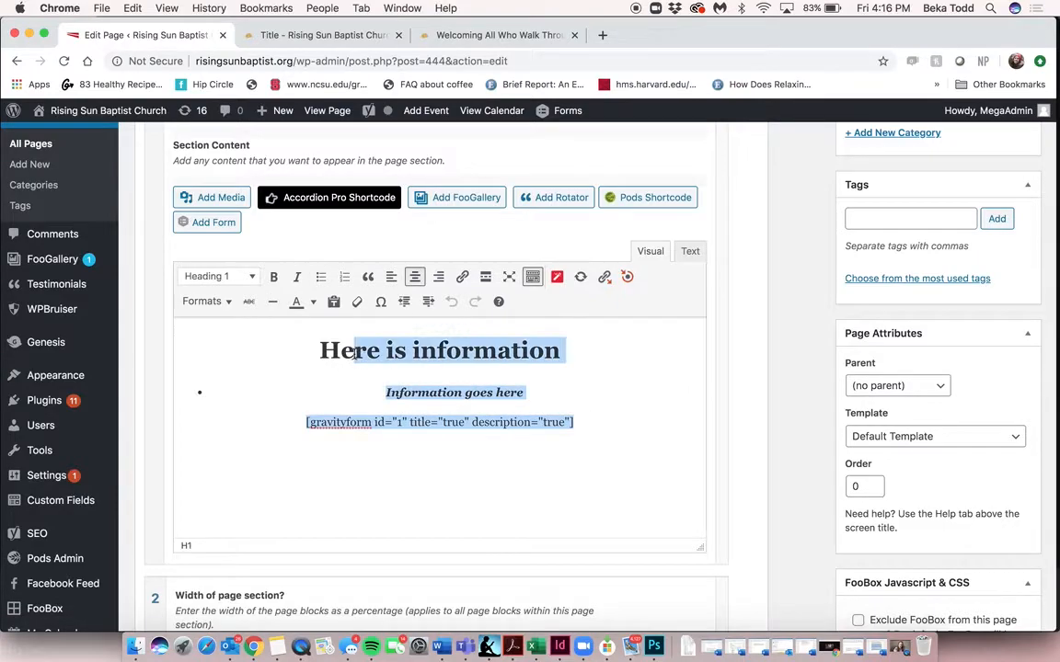
drag(539, 397, 235, 342)
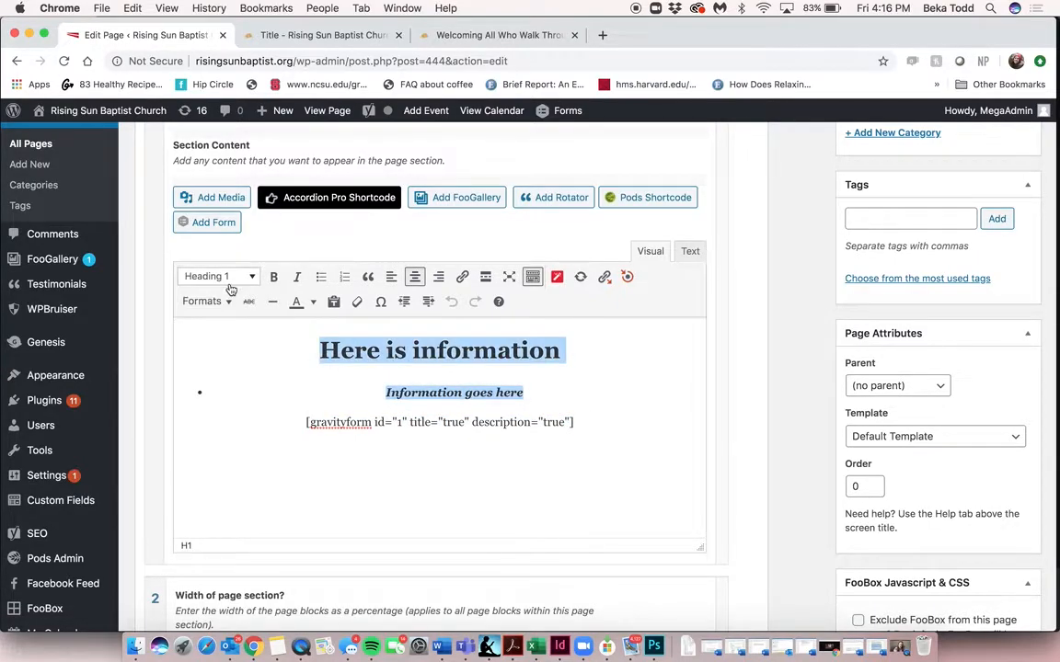
click(207, 302)
click(235, 371)
Step: Update the page and reload its live view to check the overlay, text color and contact form
scroll(679, 400, up, 5)
click(1006, 305)
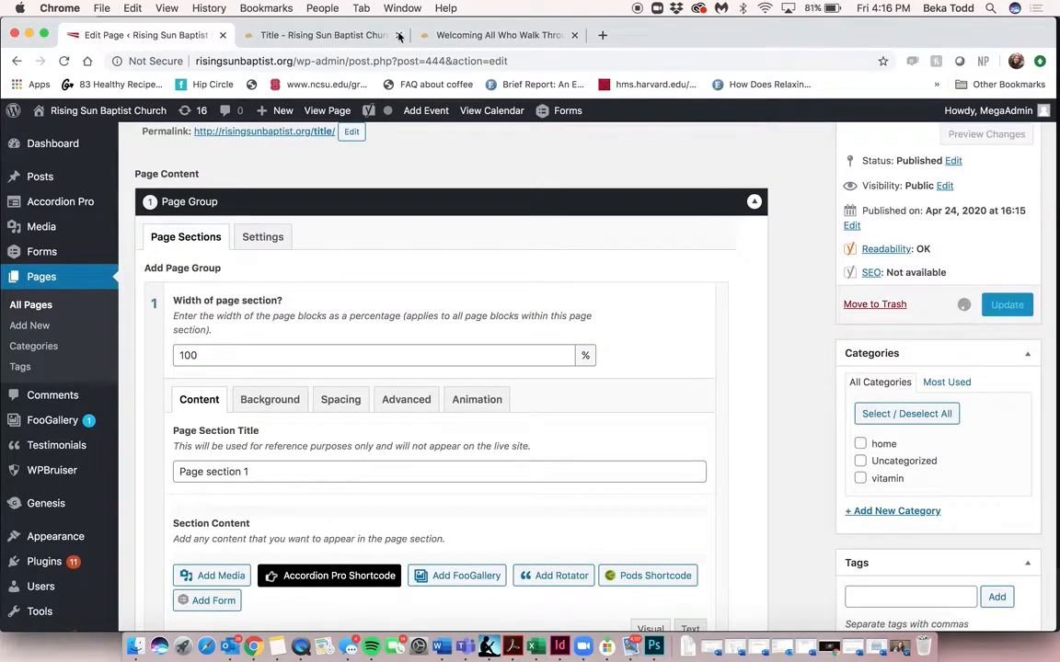
click(333, 35)
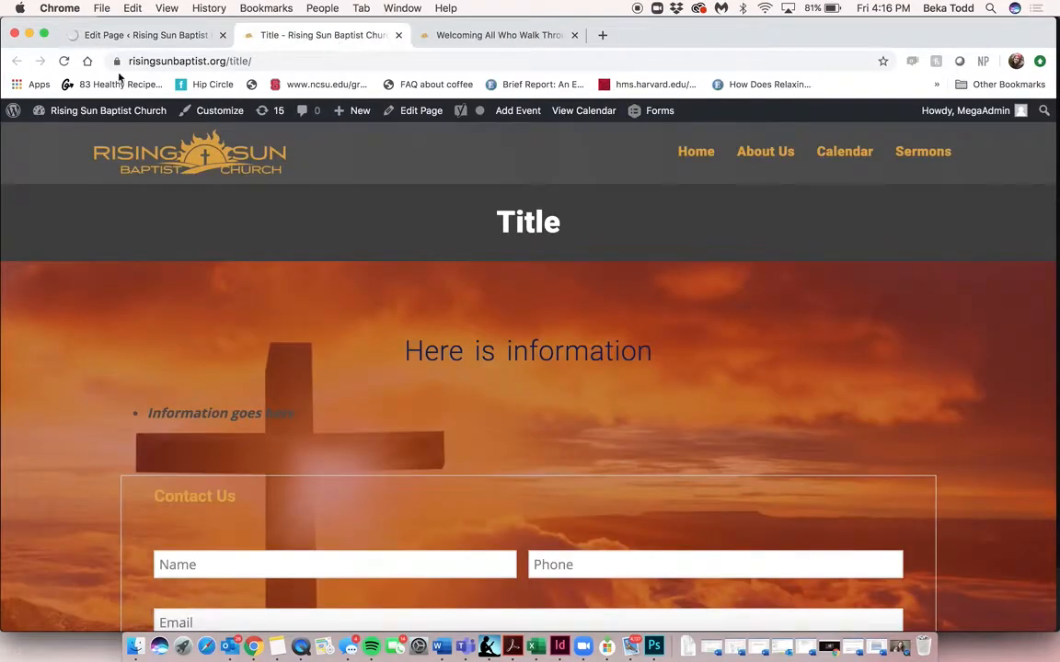
click(63, 61)
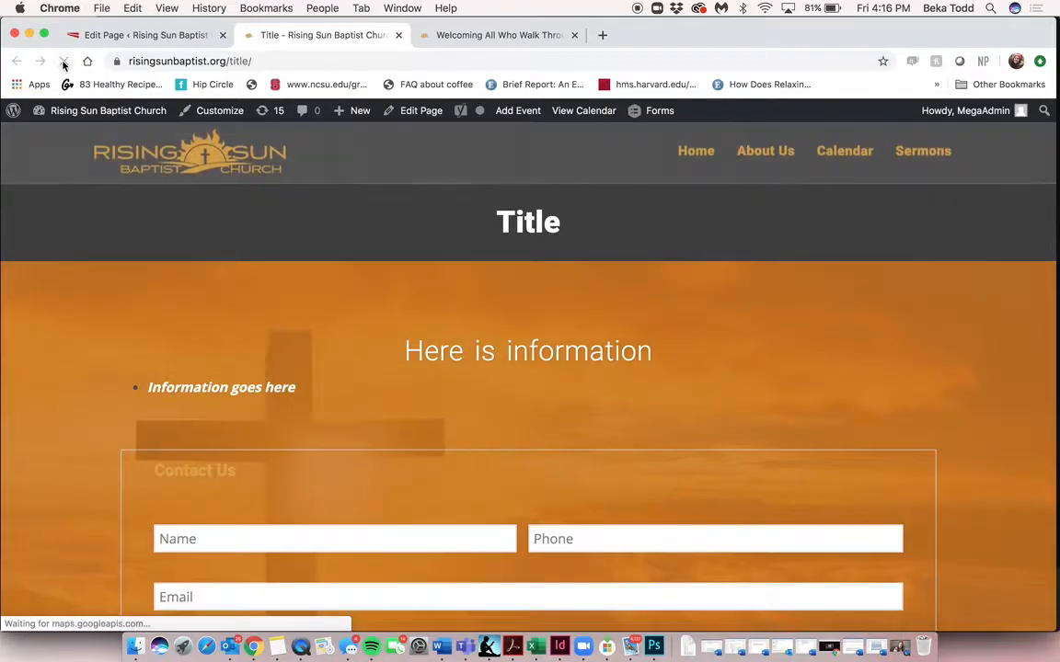
scroll(415, 218, down, 3)
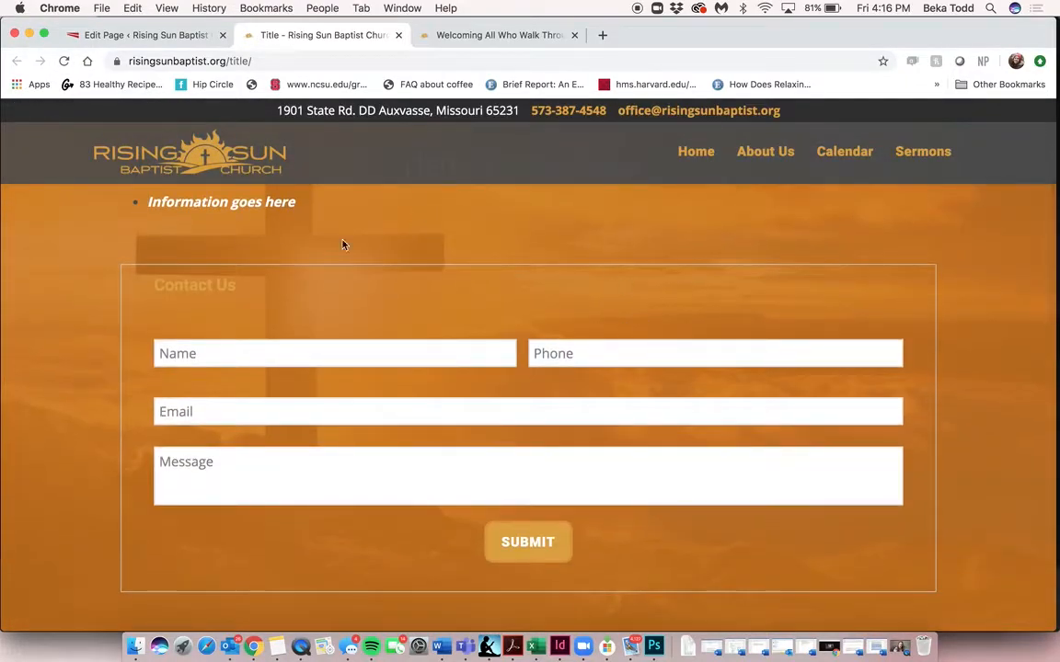
scroll(171, 353, up, 2)
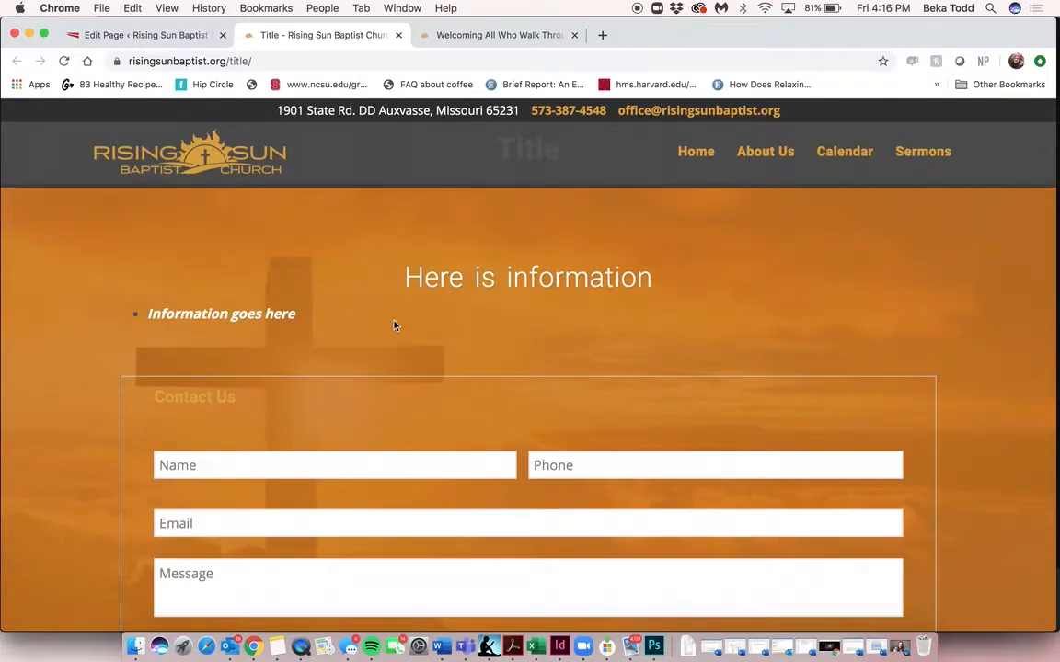
scroll(393, 324, down, 5)
Step: Remove the first page section's background image and clear its background color overlay
click(152, 35)
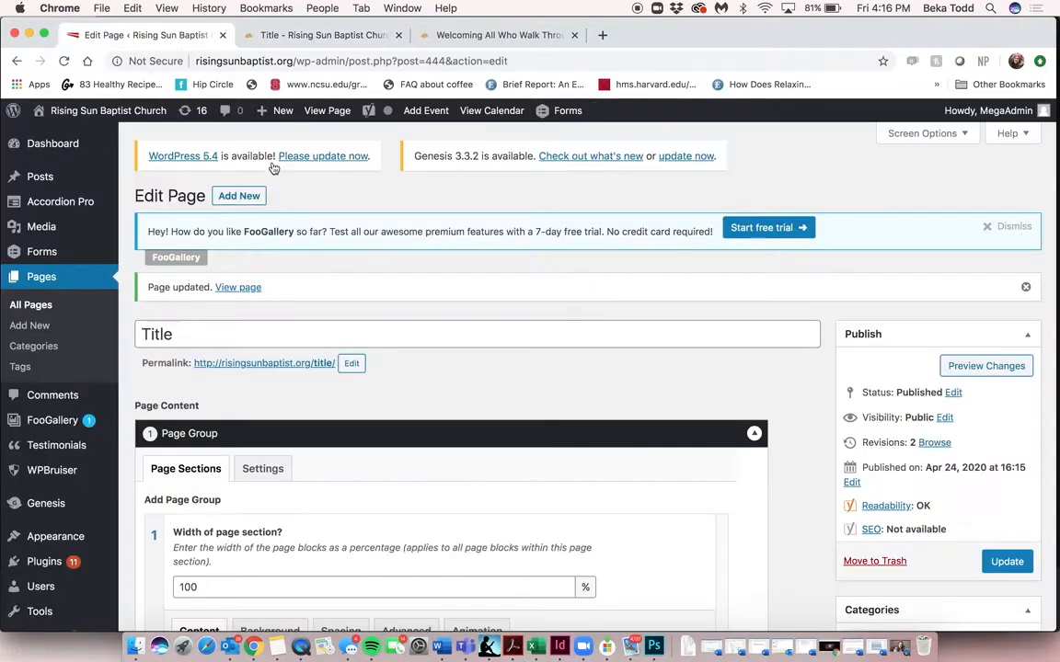
scroll(286, 324, down, 5)
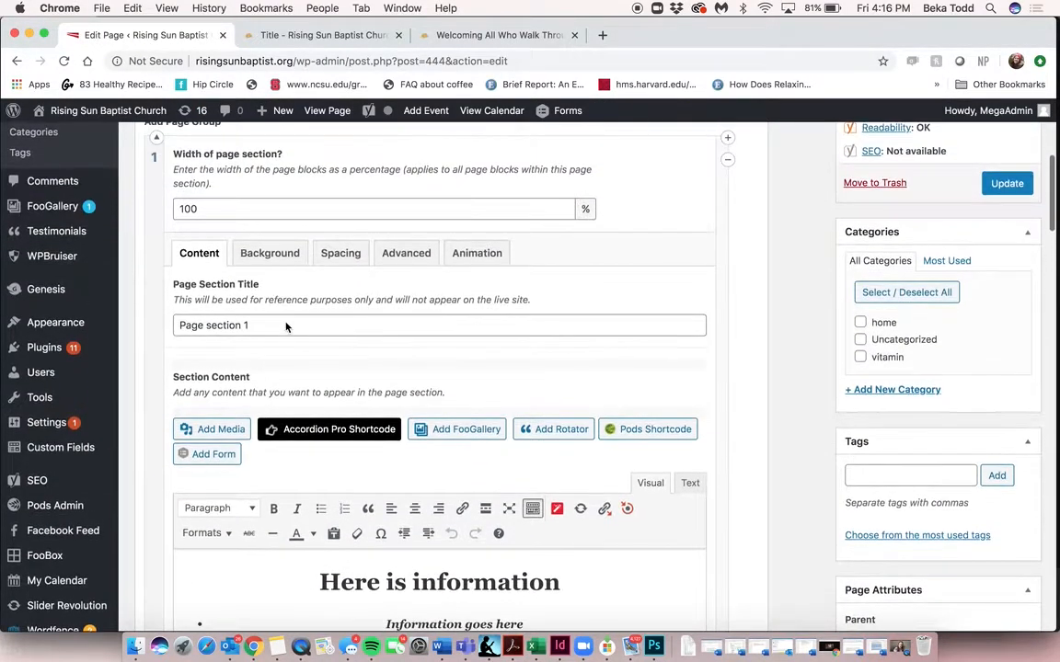
click(269, 253)
click(378, 330)
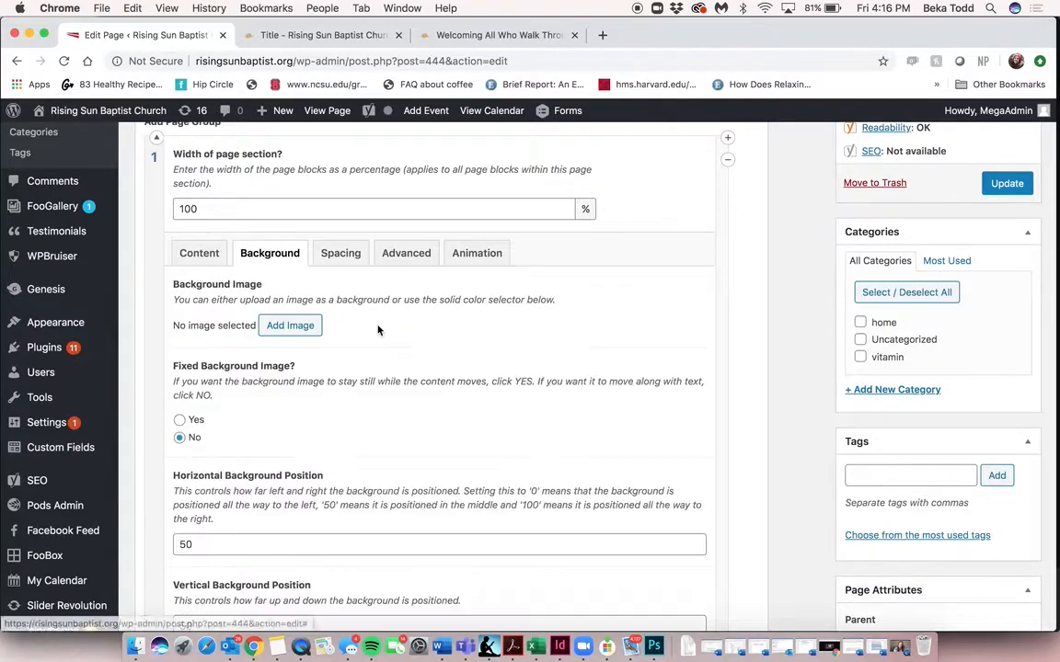
scroll(276, 368, down, 5)
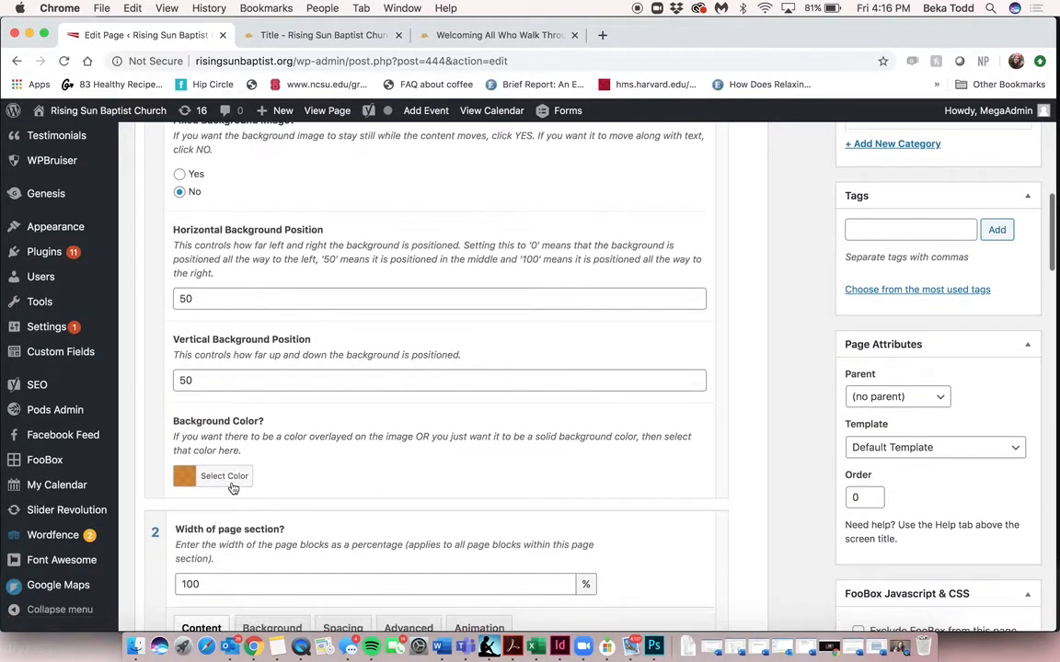
click(224, 477)
click(396, 477)
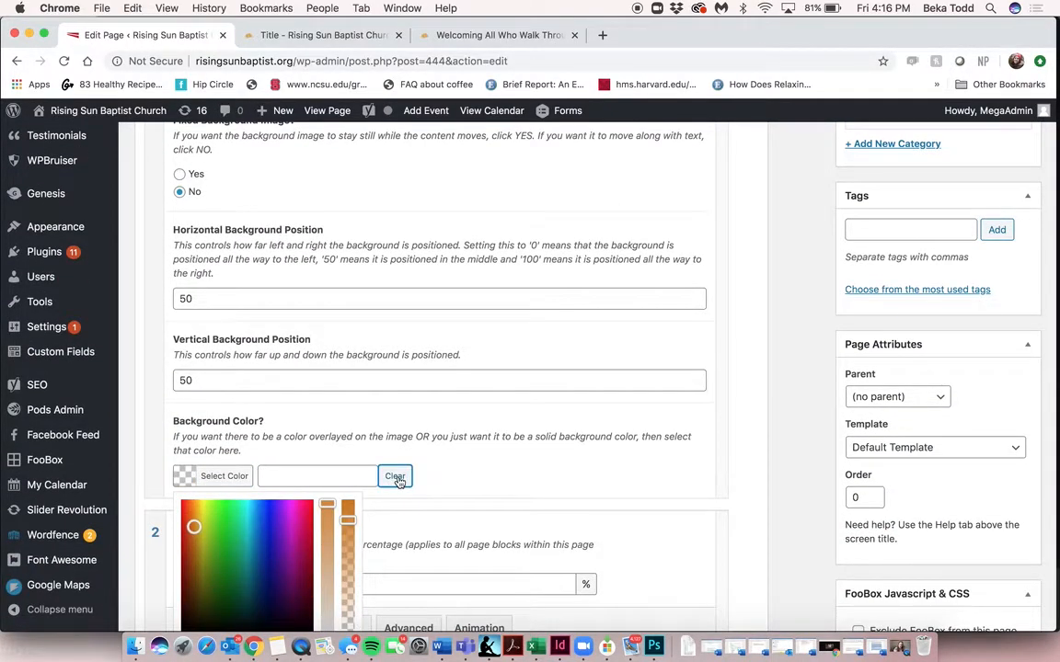
Step: Remove the white text format from all of the first page section's content
scroll(397, 480, up, 5)
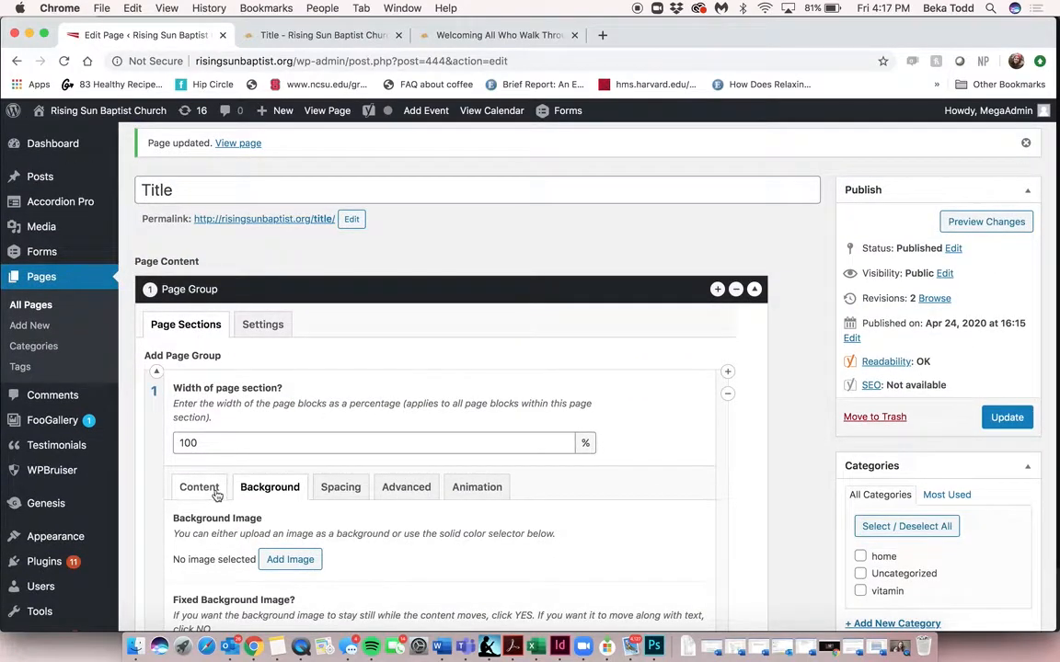
click(216, 493)
scroll(217, 489, down, 5)
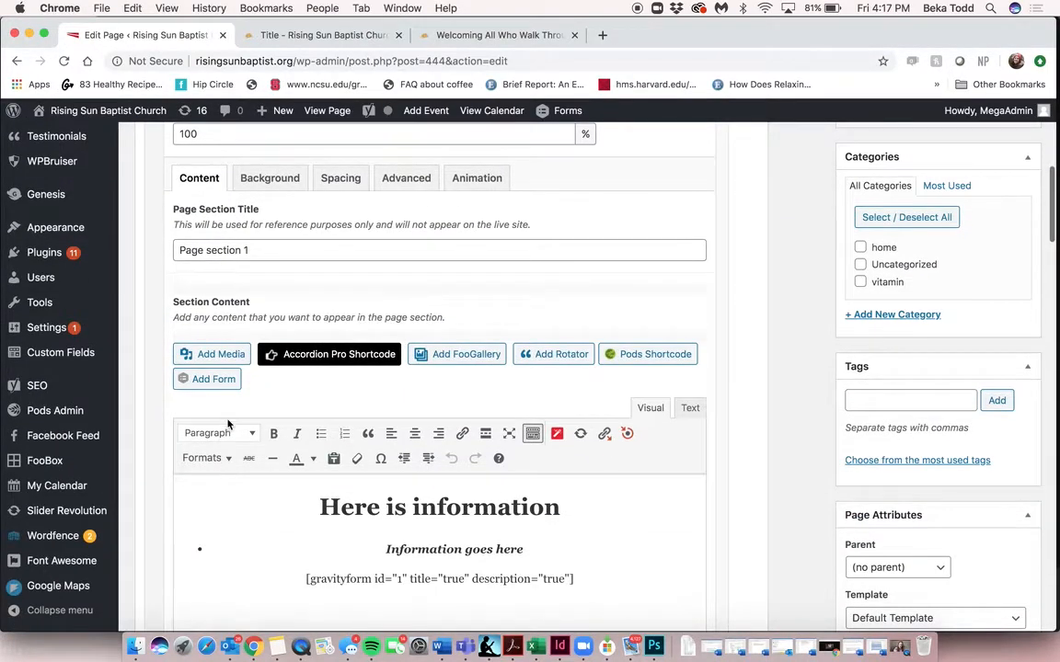
scroll(229, 424, down, 2)
key(super+a)
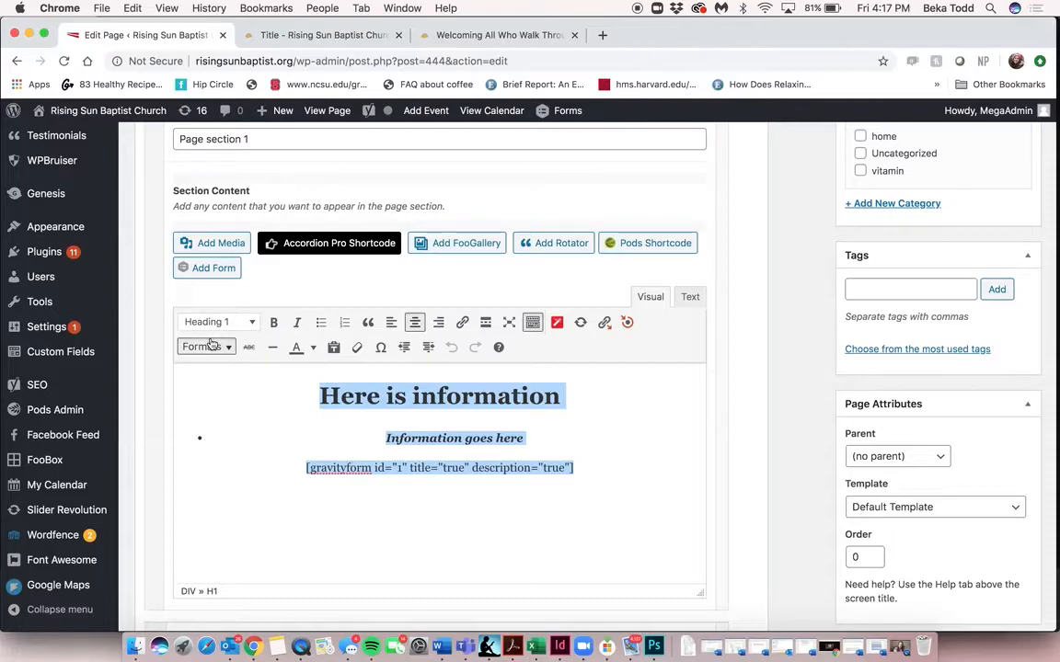
click(209, 347)
click(221, 417)
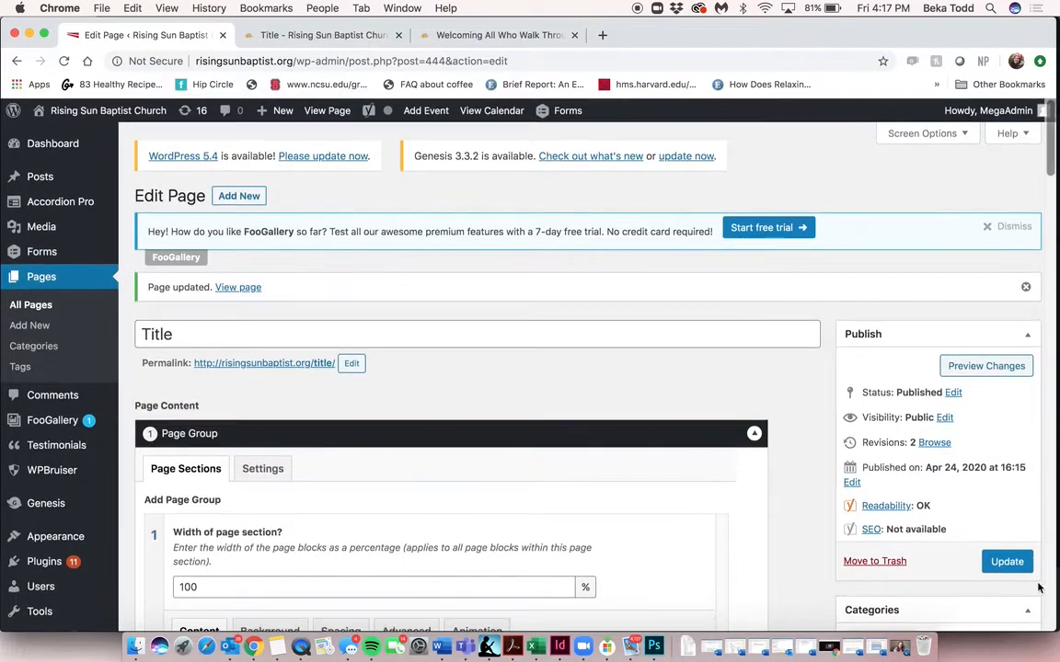
Step: Update the page and reload its live view to check the first section without its background and white text
click(1011, 561)
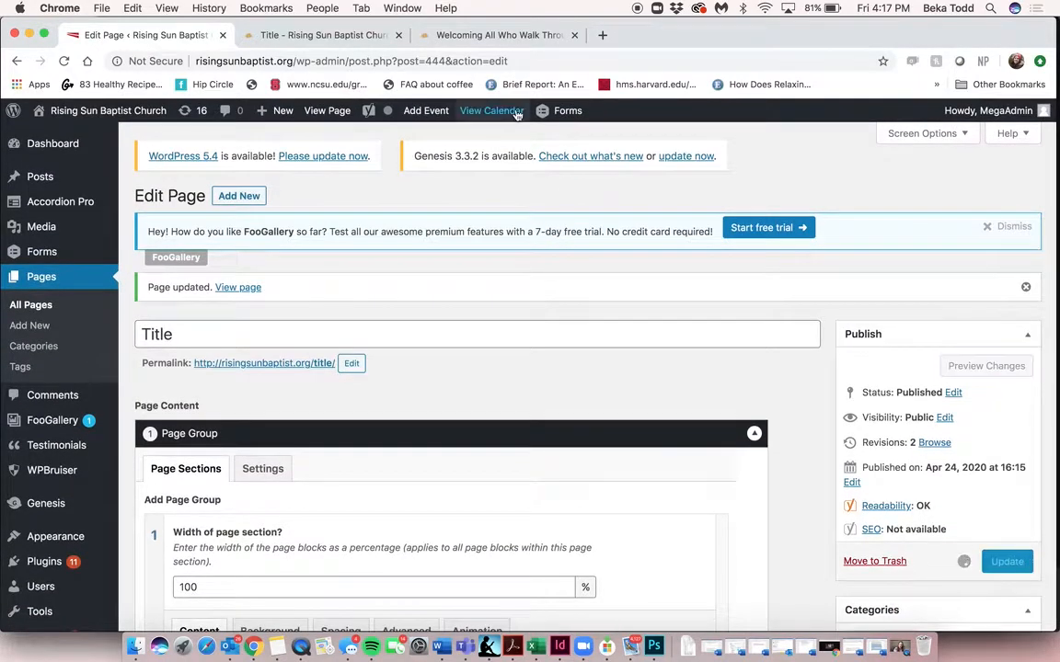
click(339, 37)
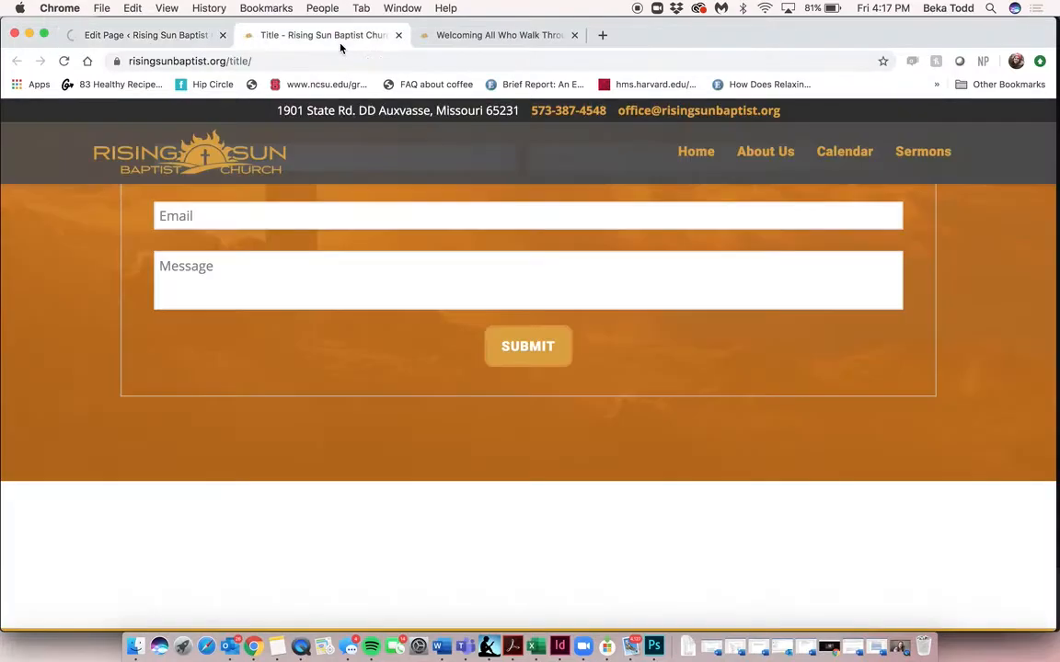
click(62, 62)
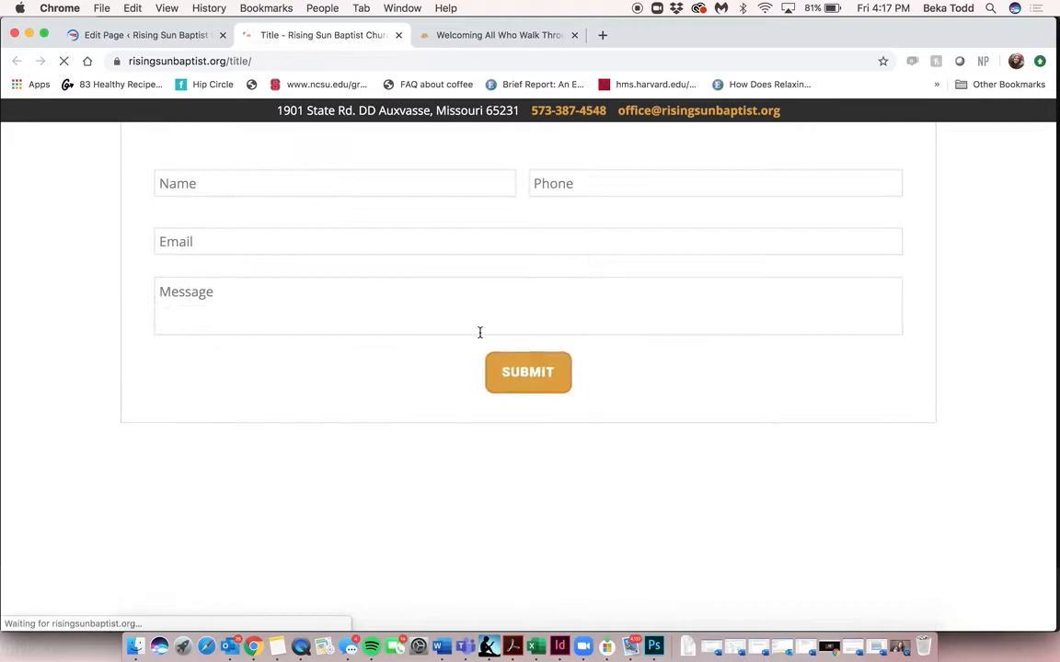
scroll(480, 334, up, 5)
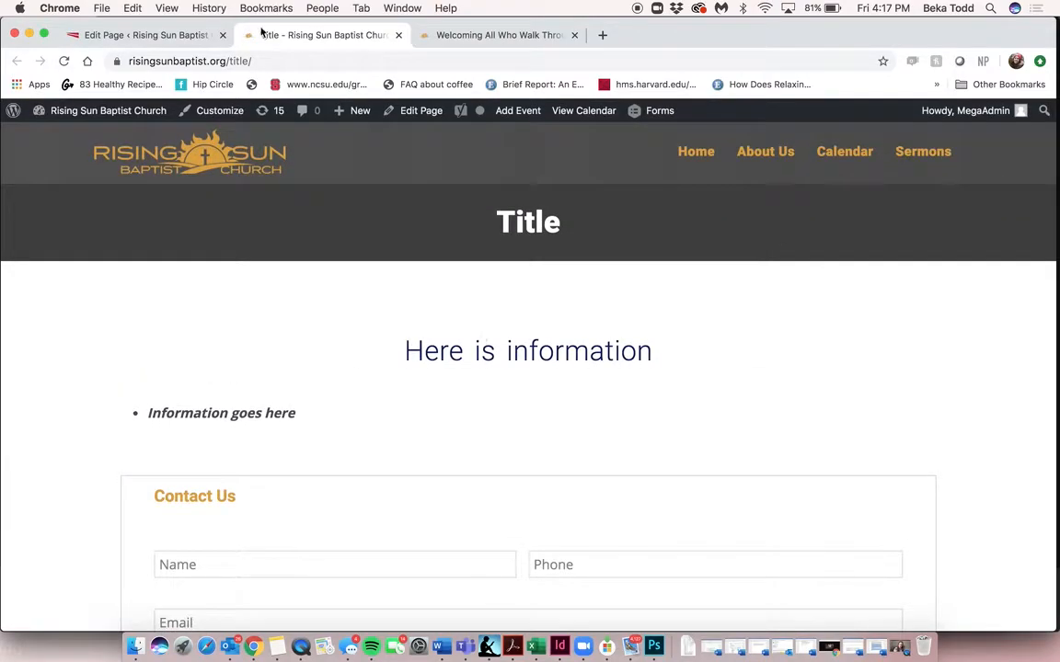
Step: Title the second page section "more information"
click(171, 37)
scroll(372, 280, down, 15)
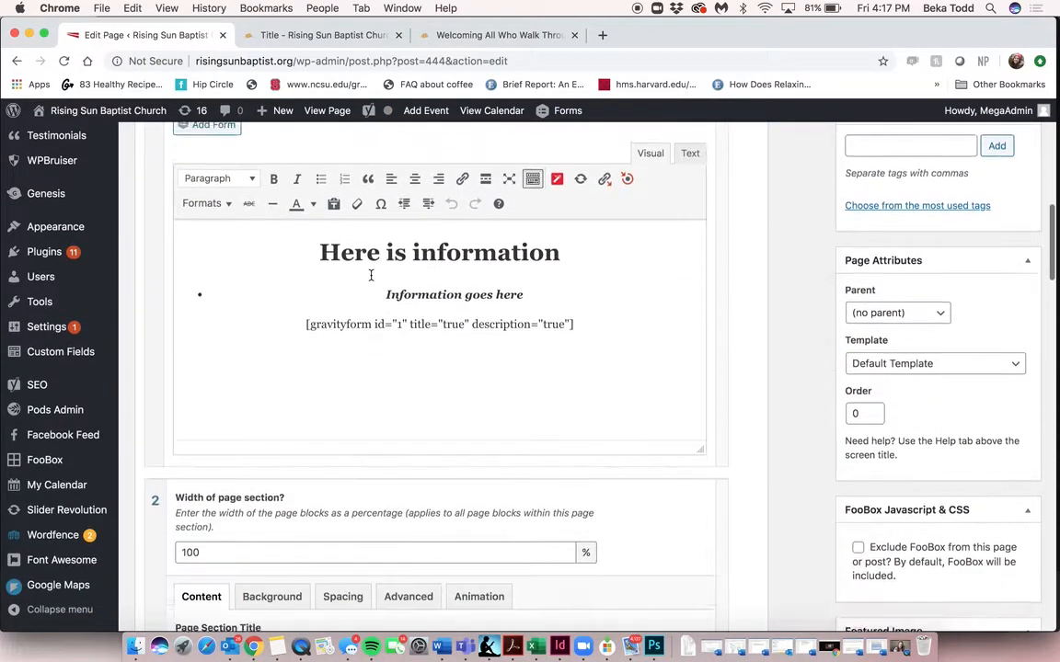
scroll(371, 279, down, 2)
click(265, 317)
text(nir)
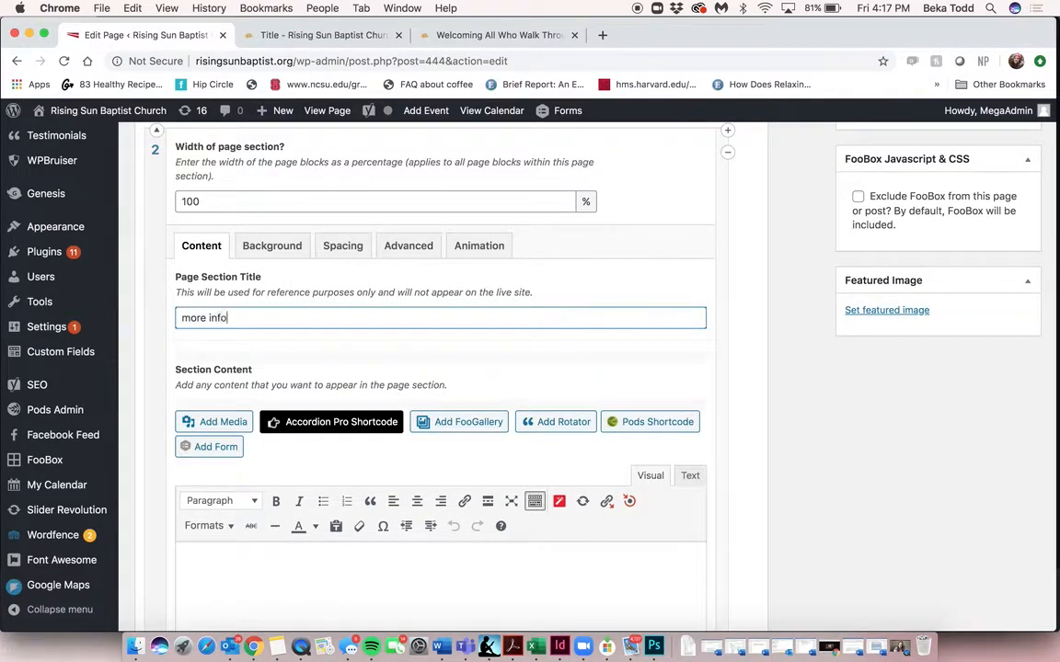
Step: Enter "Here's the rest" as the second section's content and center it
click(304, 584)
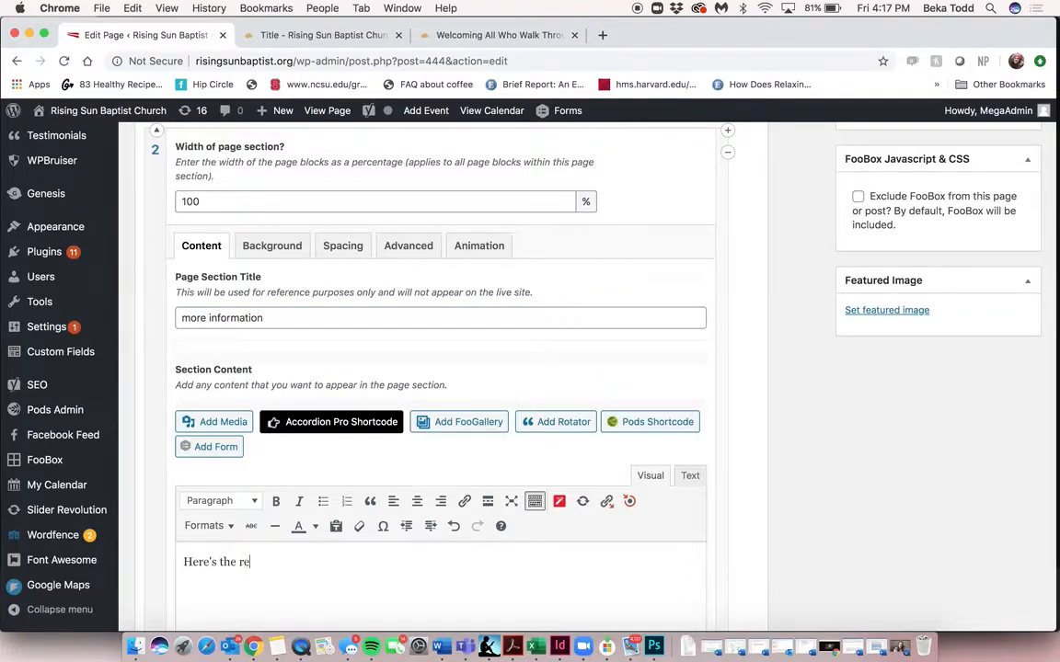
triple_click(218, 561)
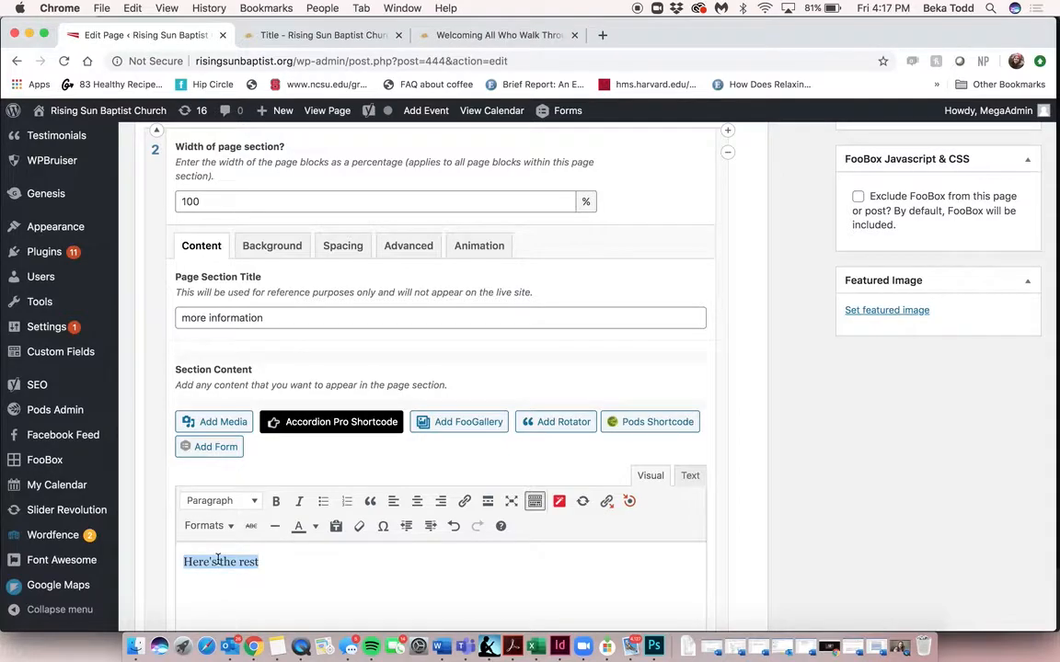
click(416, 502)
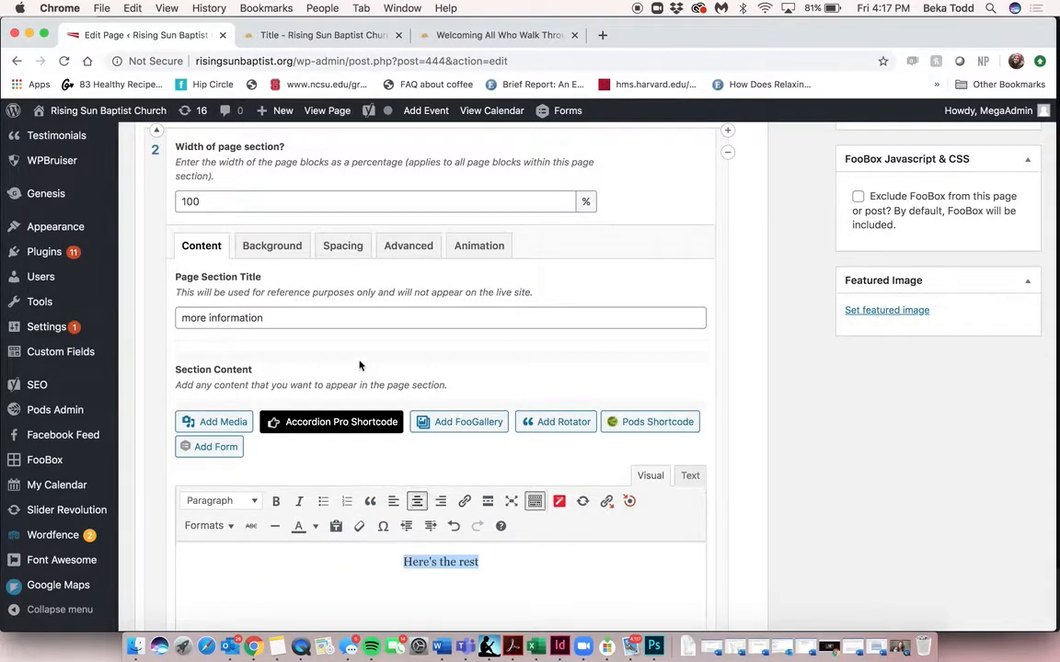
Step: Replace the second section's text with the media library photo of the brick church with its steeple
click(223, 422)
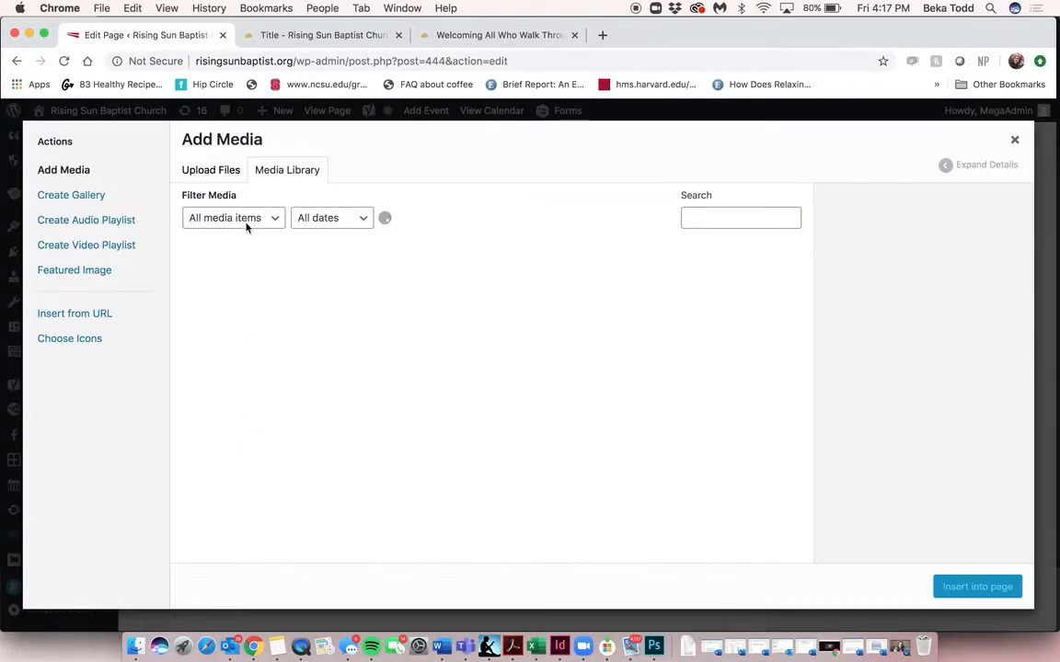
click(210, 166)
click(279, 173)
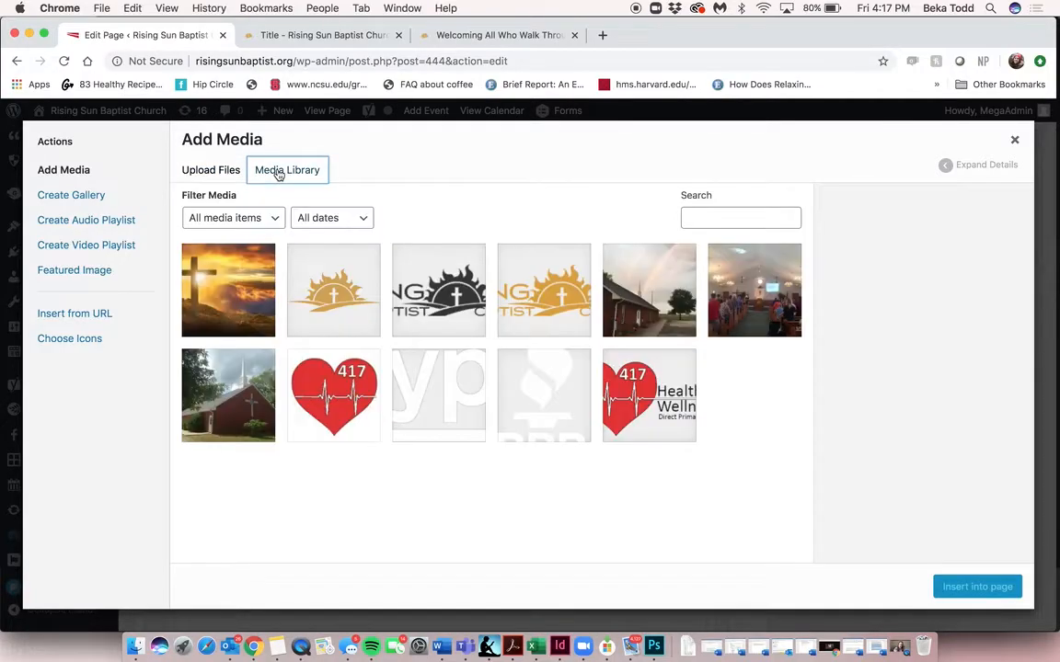
click(233, 423)
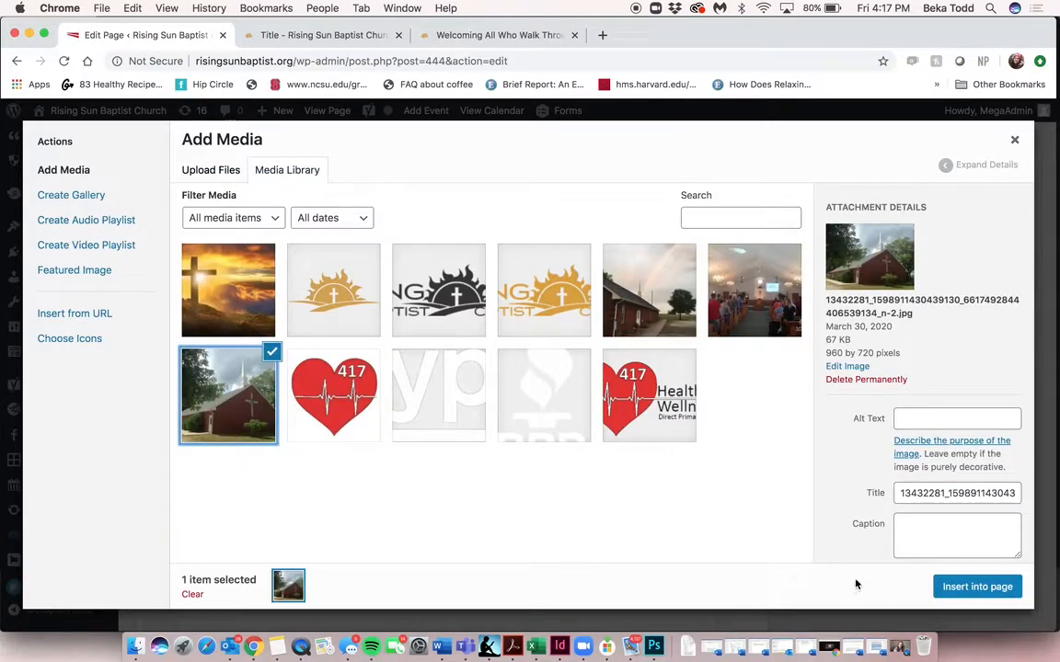
click(980, 589)
Step: Set the second section's background color to a semi-transparent blue, rgba(16,84,130,0.81)
click(272, 247)
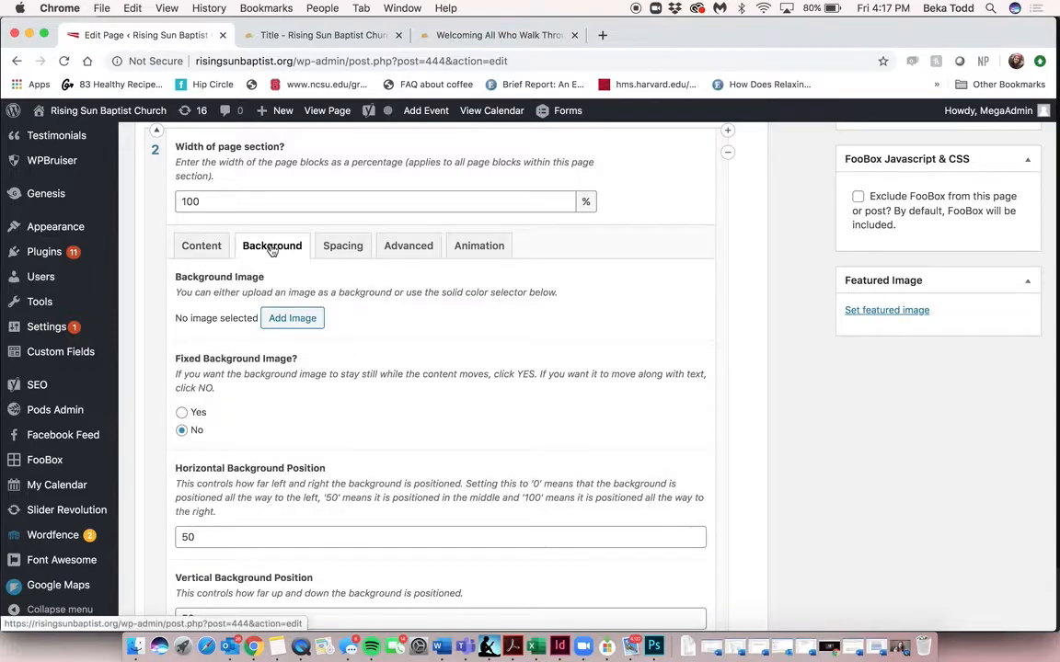
scroll(287, 345, down, 3)
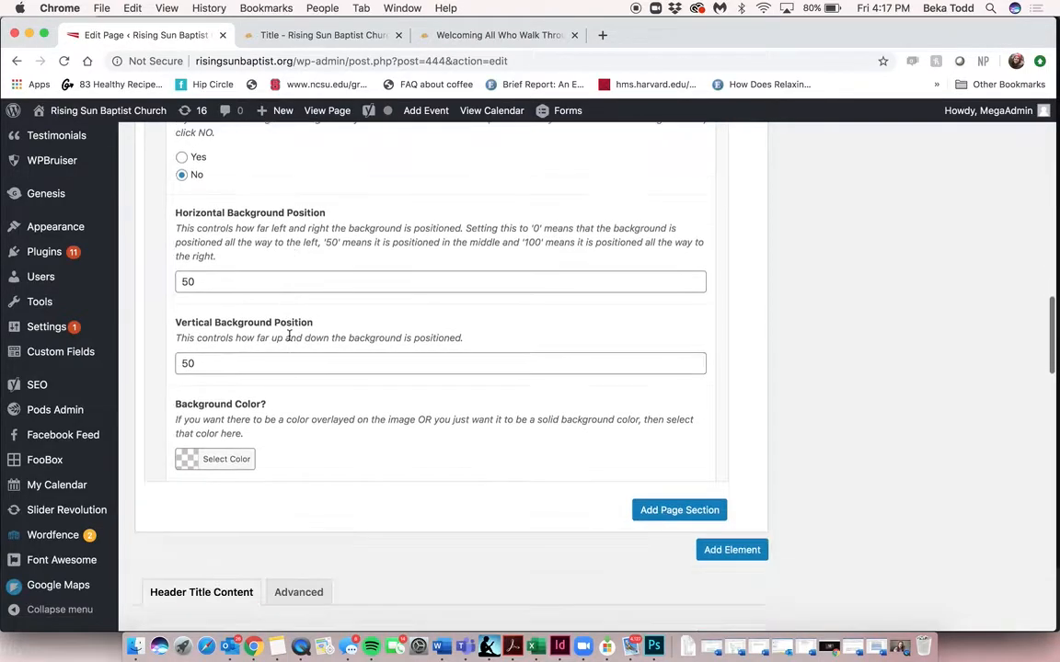
click(226, 459)
click(245, 513)
drag(324, 549, 330, 502)
drag(246, 517, 259, 548)
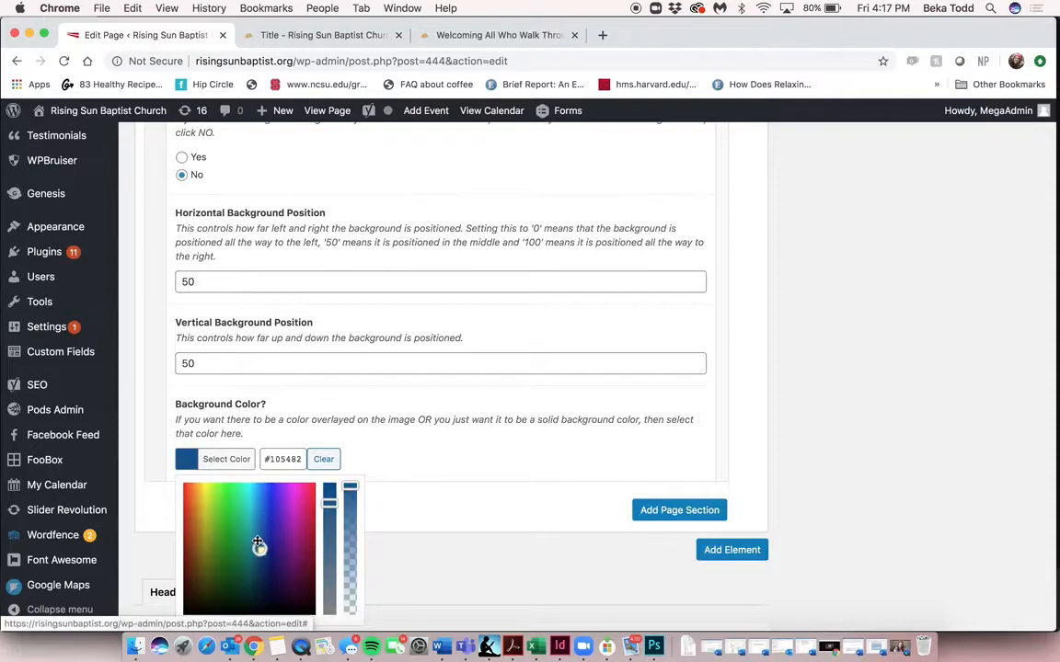
drag(354, 488, 355, 500)
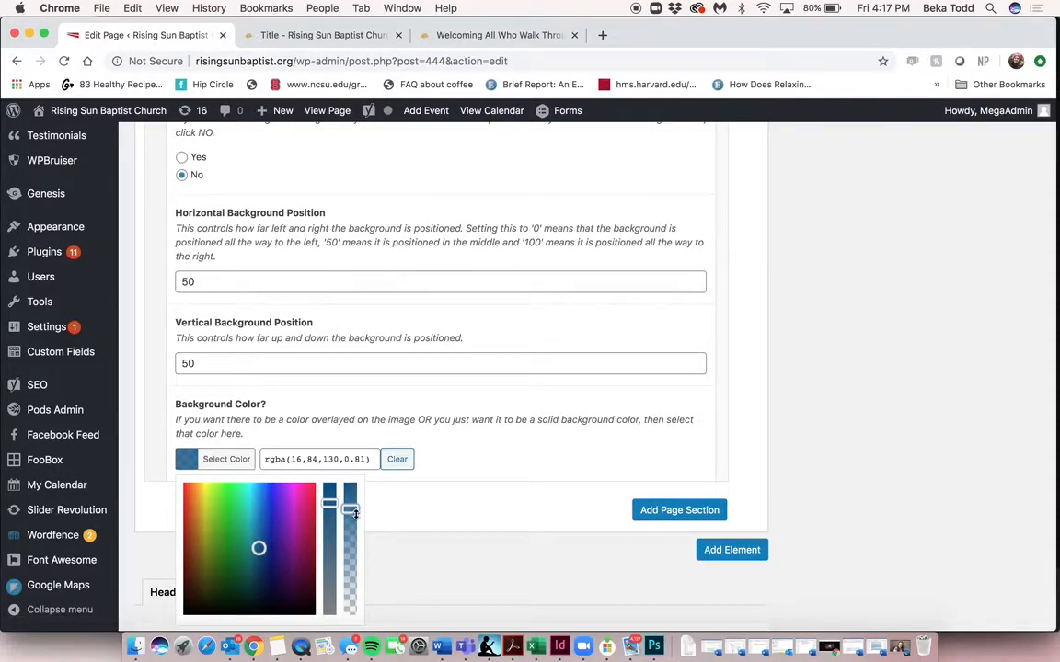
Step: Delete the church photo from the second section's content
scroll(341, 262, up, 5)
click(202, 302)
scroll(368, 386, down, 8)
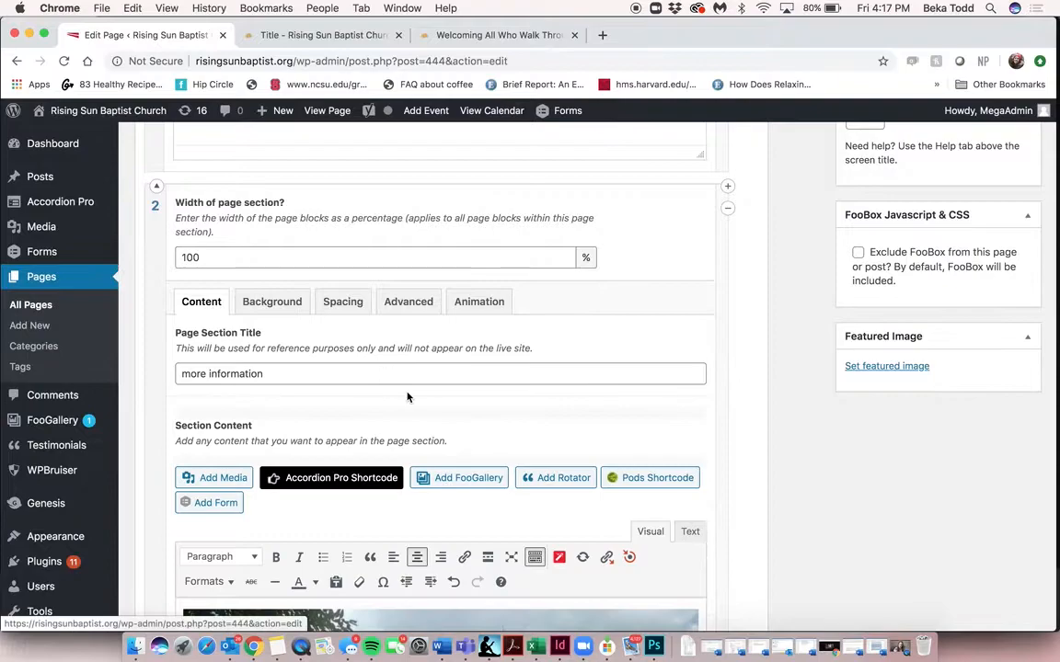
scroll(421, 339, up, 2)
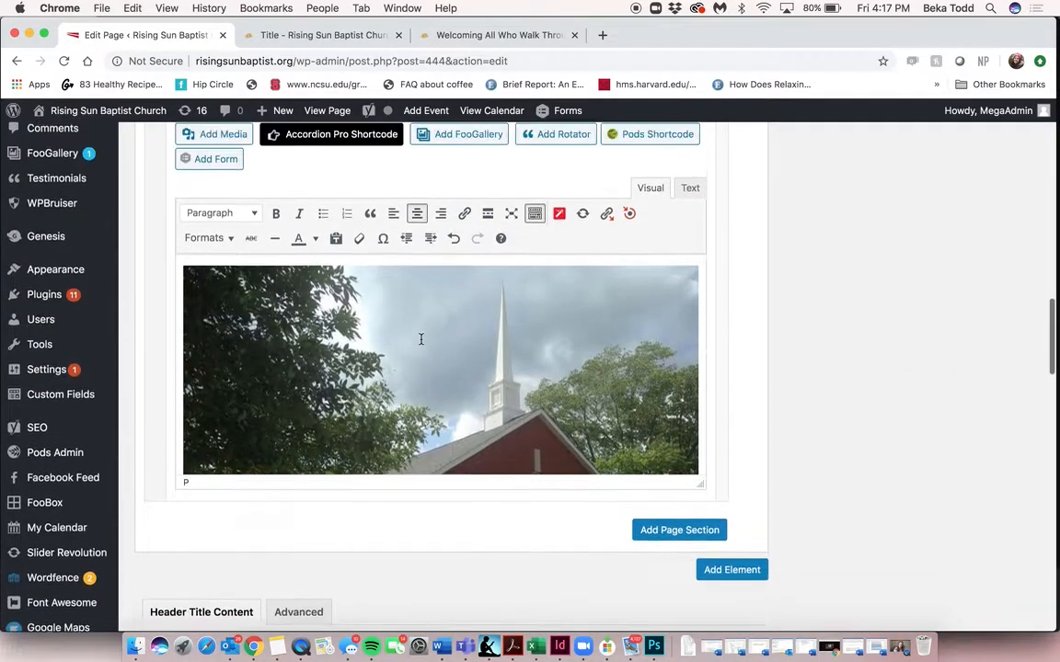
click(423, 355)
click(497, 327)
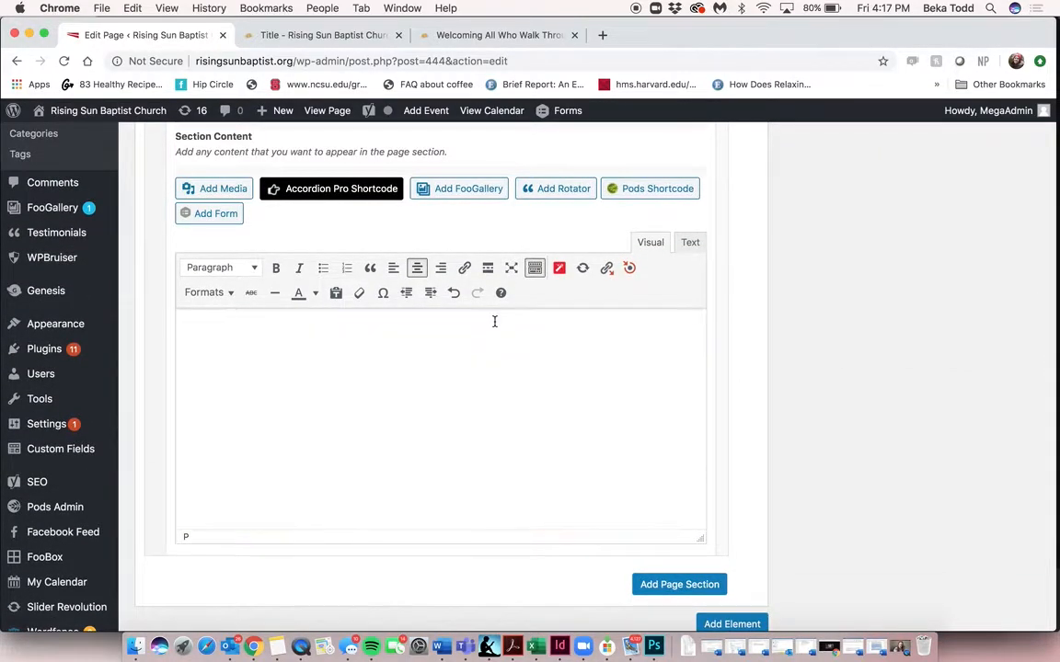
scroll(400, 367, up, 5)
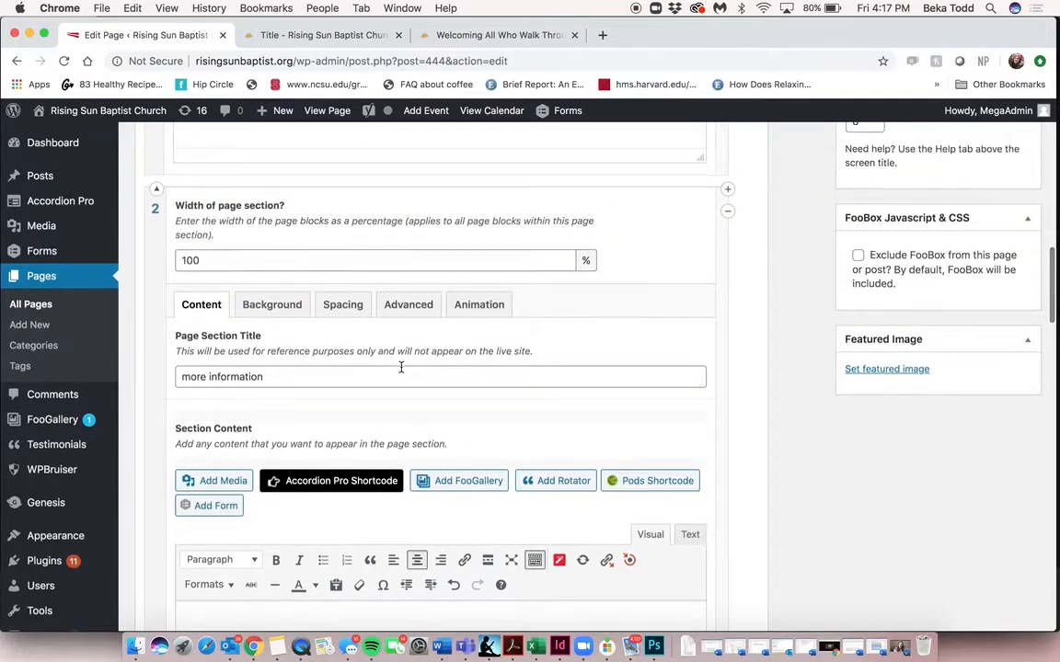
scroll(400, 369, down, 6)
scroll(429, 334, up, 12)
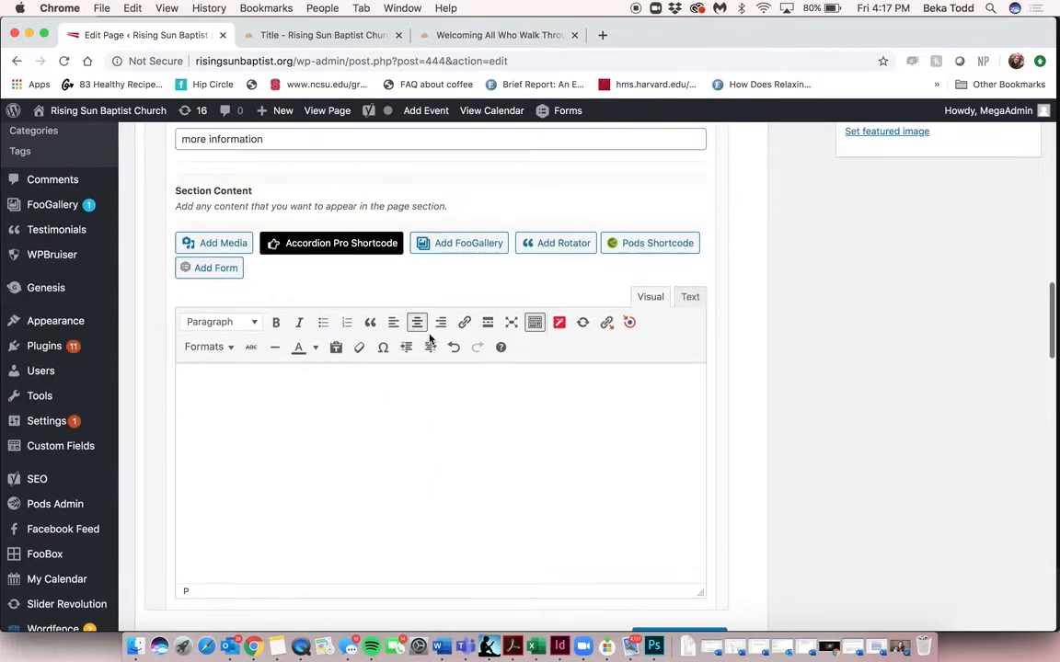
scroll(454, 425, down, 10)
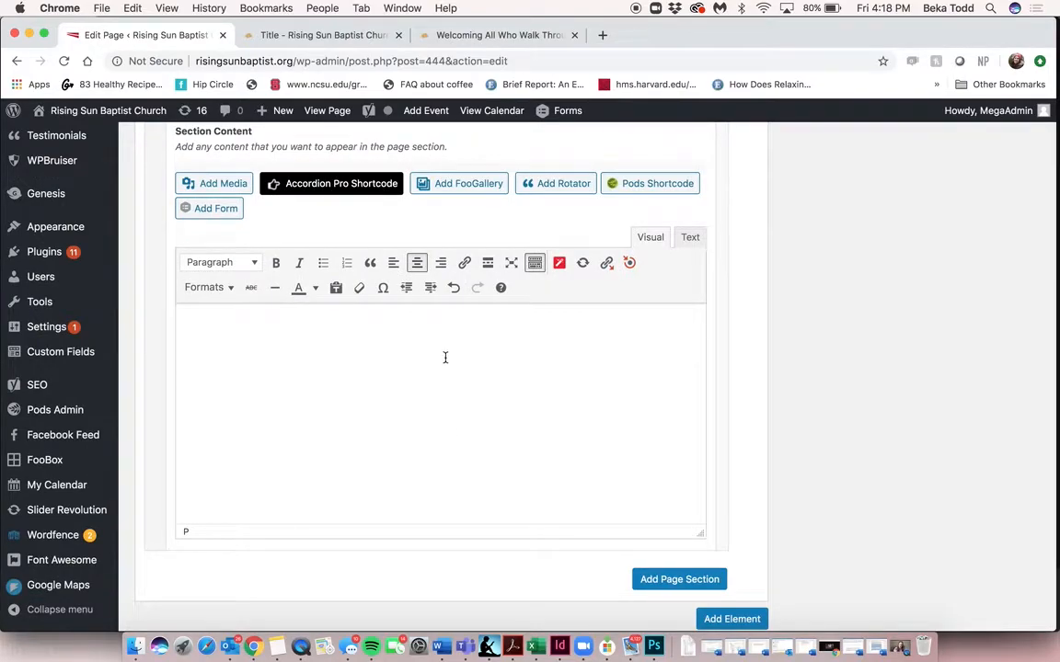
scroll(442, 317, up, 4)
scroll(446, 368, down, 2)
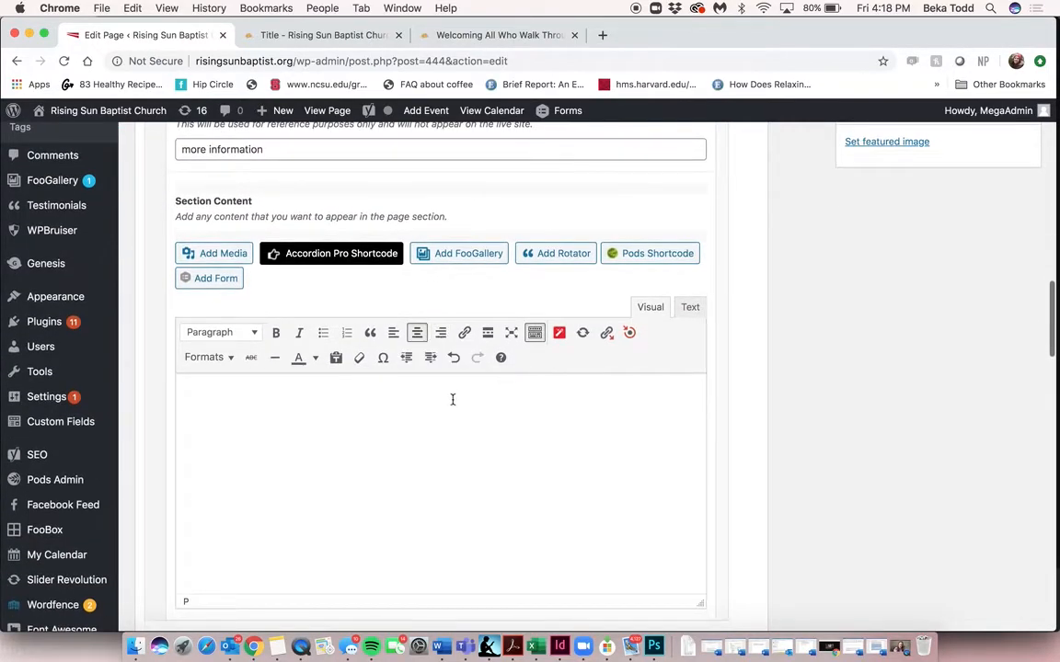
Step: Set the second section's background image to the media library photo of the brick church with a rainbow and tree
scroll(382, 318, up, 2)
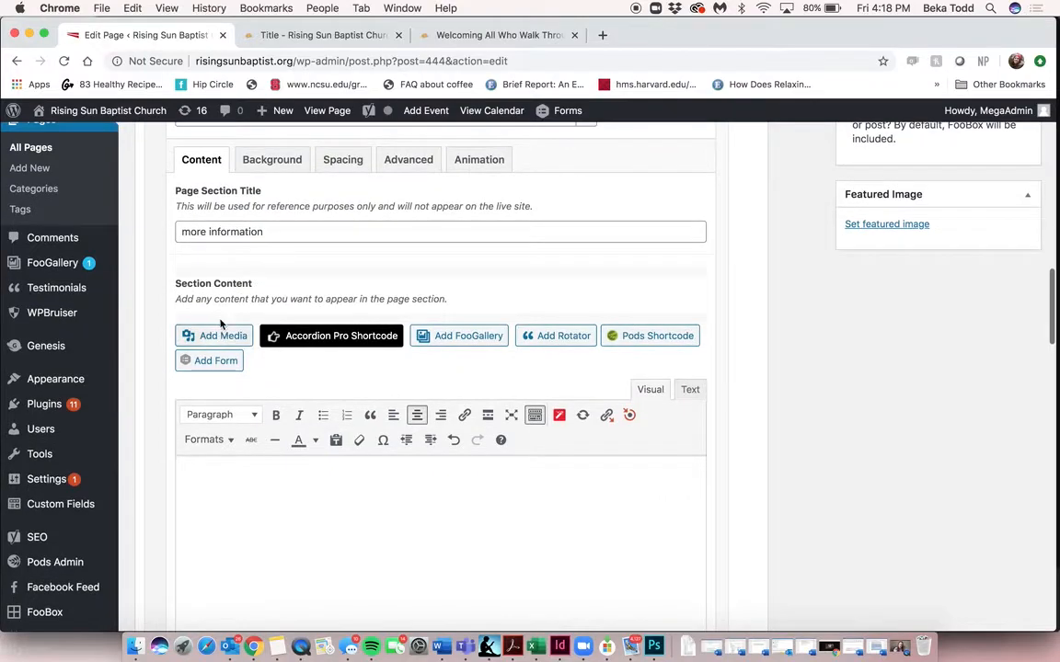
click(269, 159)
click(290, 232)
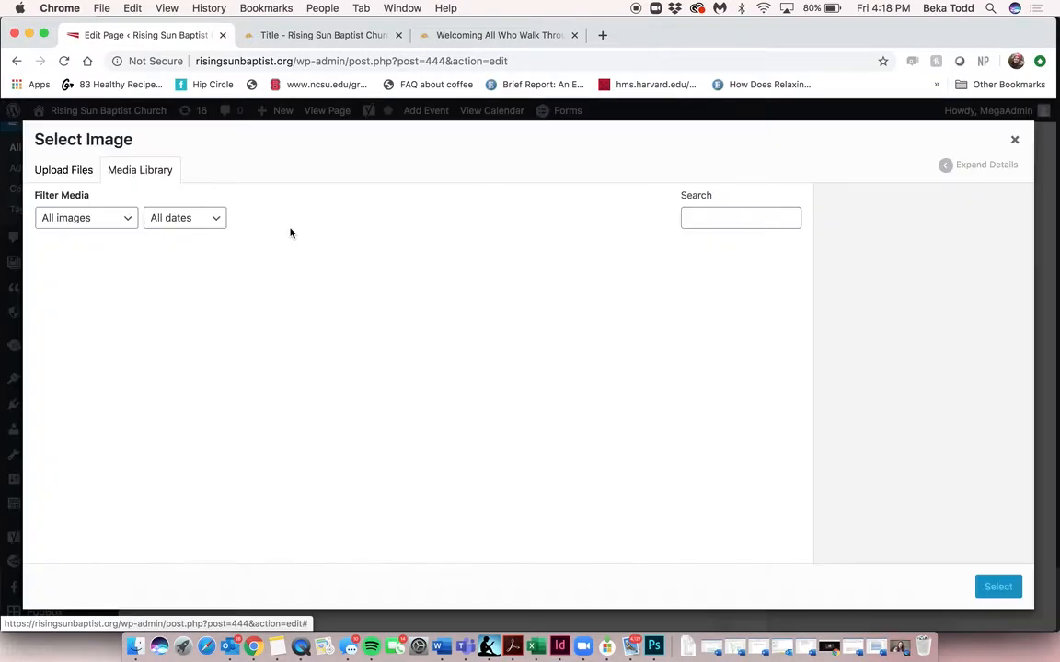
click(74, 178)
click(160, 171)
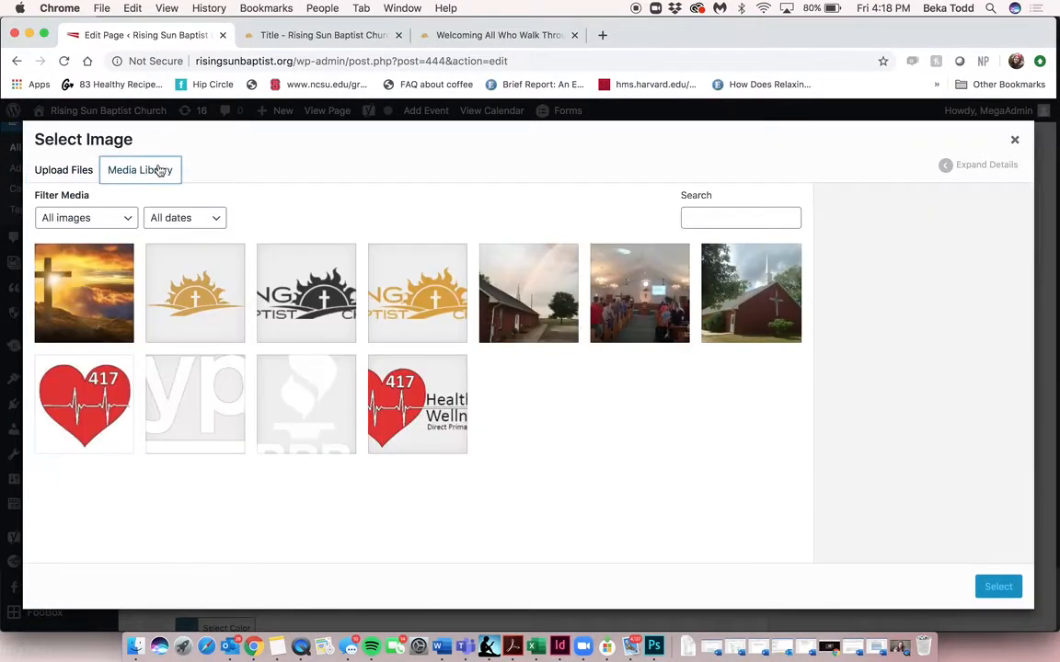
click(548, 305)
click(994, 588)
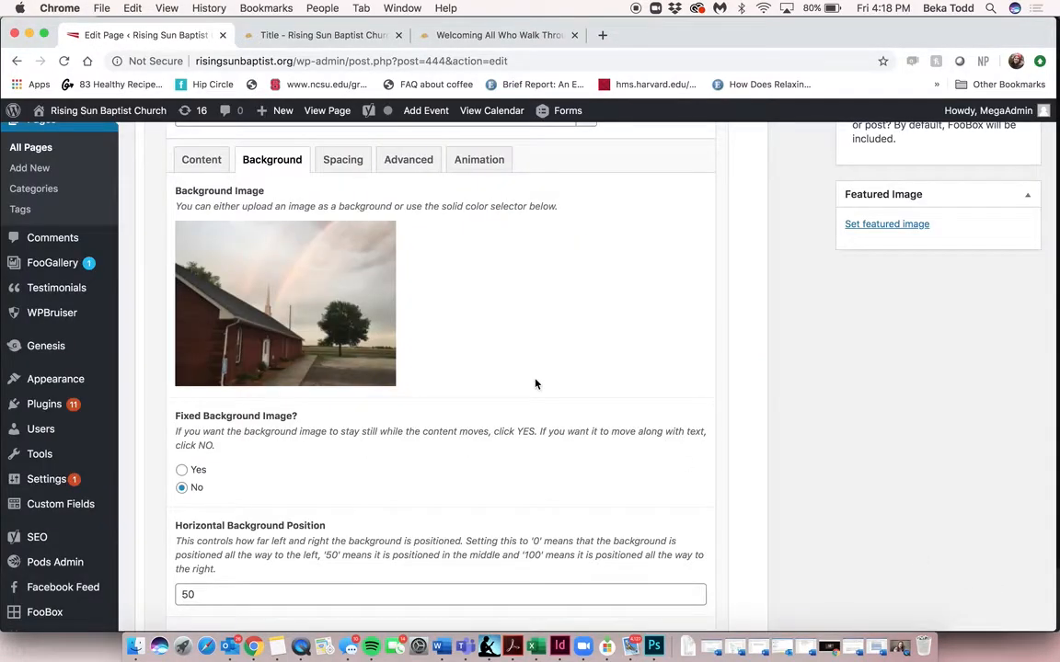
Step: Enter "More information" as the second section's content, center it and format it as white text
scroll(535, 384, up, 2)
click(200, 245)
scroll(440, 432, down, 4)
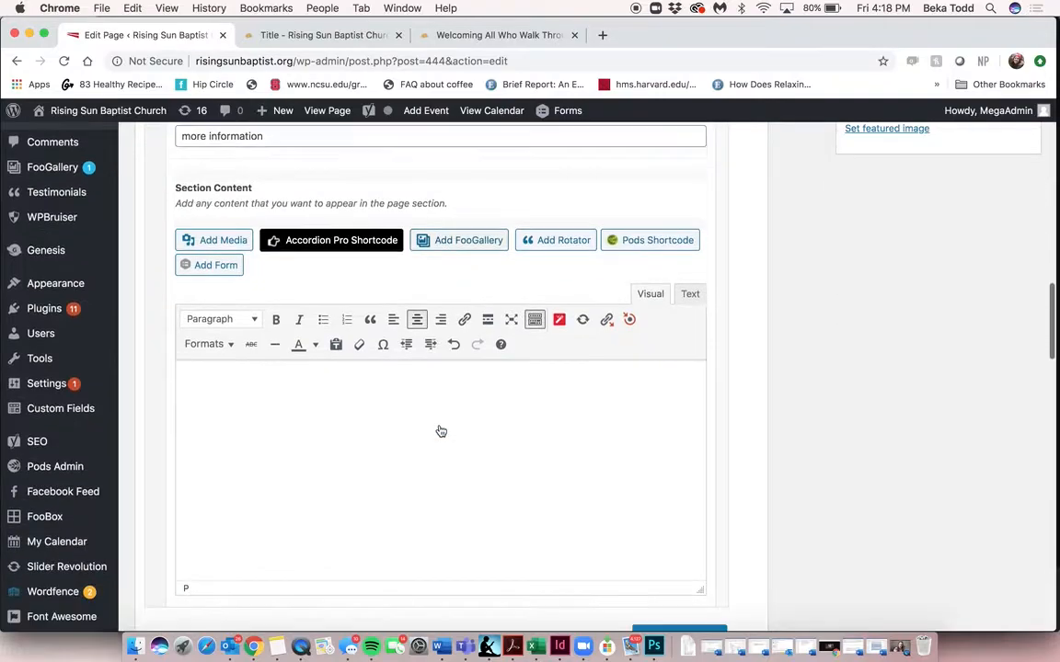
click(363, 399)
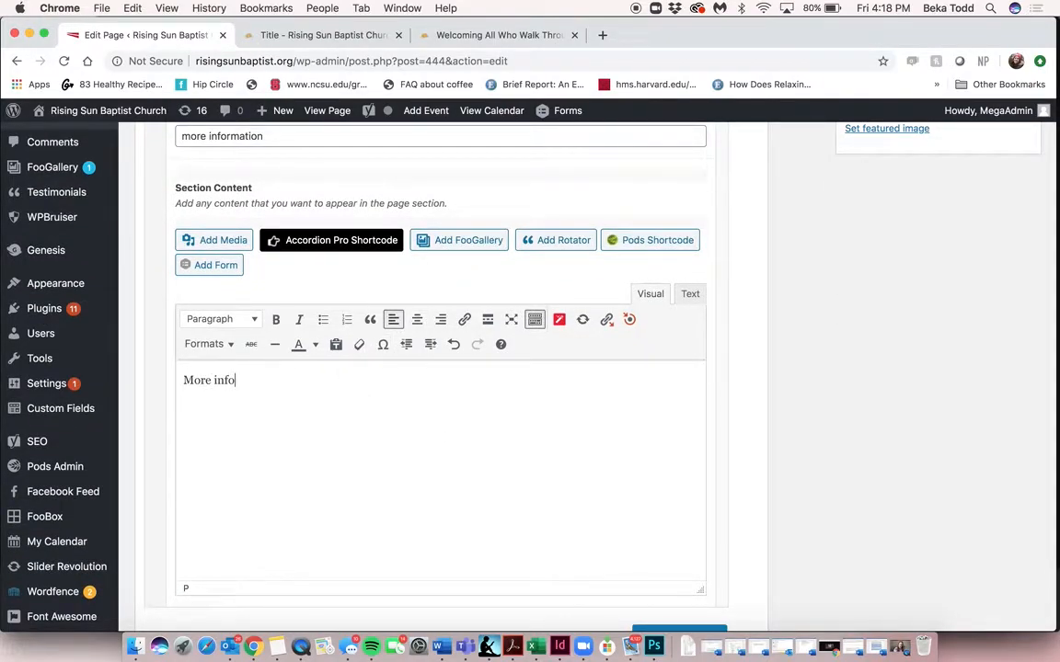
key(super+a)
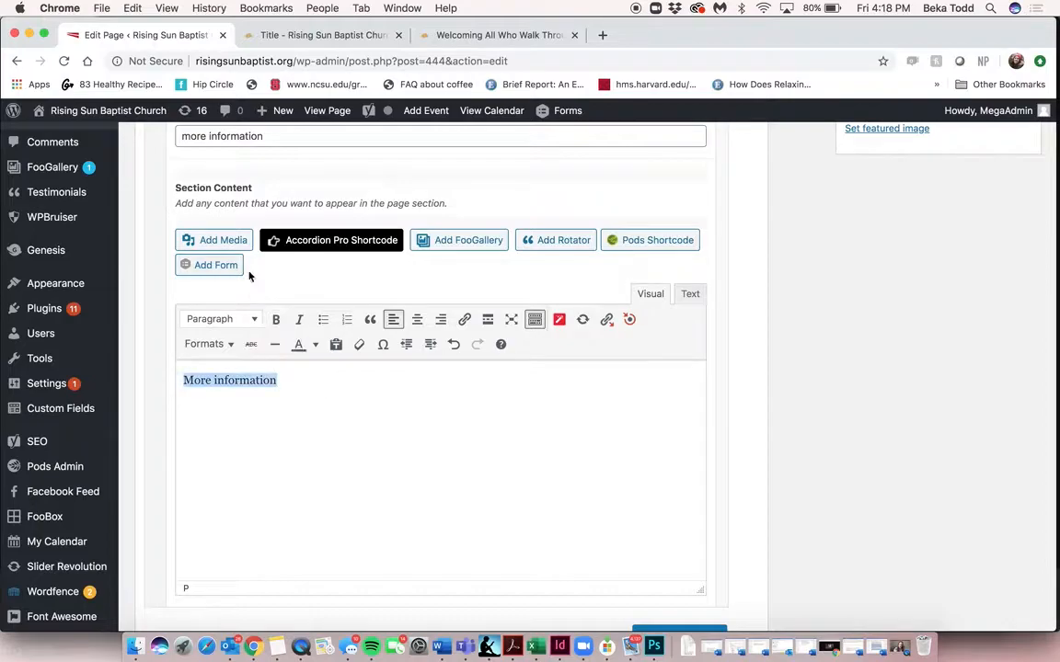
click(417, 320)
click(208, 344)
click(236, 411)
Step: Make the second section extra short and update the page
scroll(323, 200, up, 3)
scroll(327, 202, up, 1)
click(342, 210)
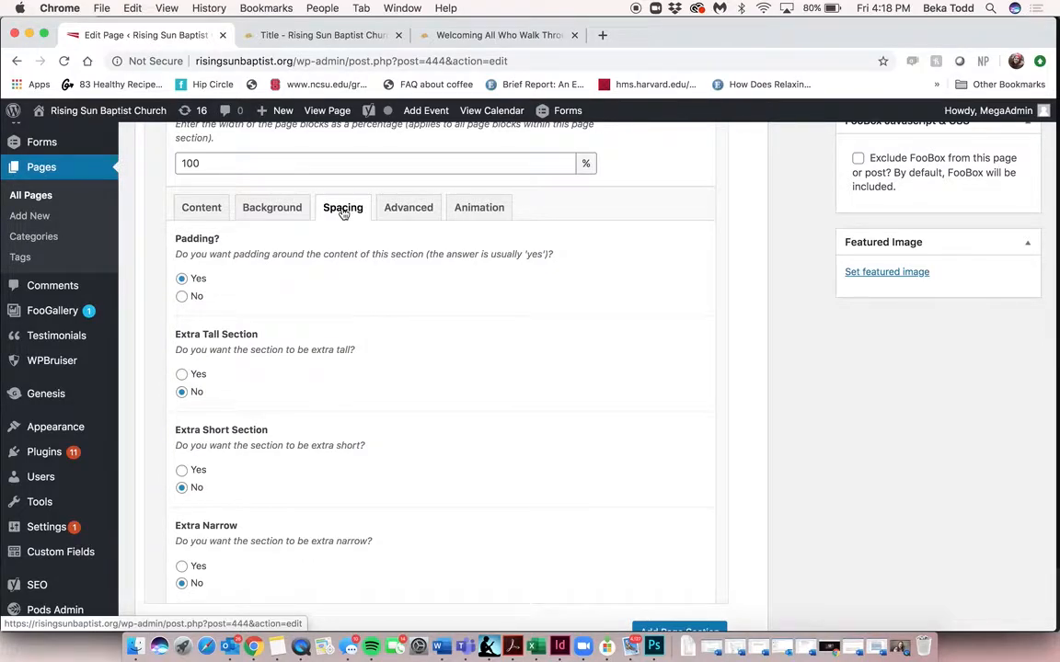
scroll(225, 345, down, 2)
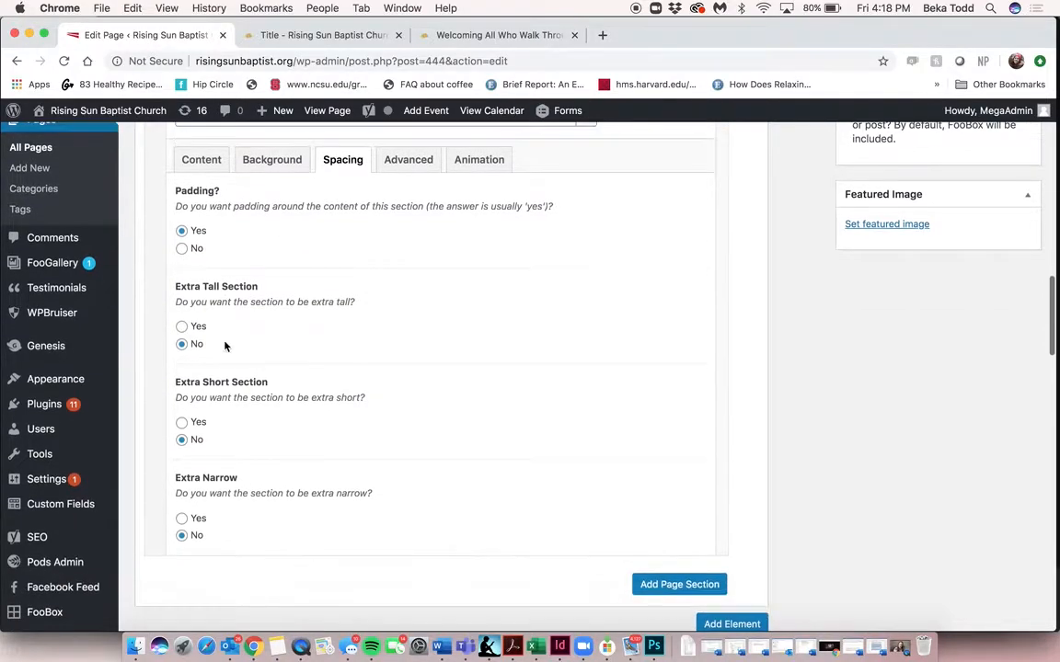
click(183, 423)
scroll(482, 454, up, 10)
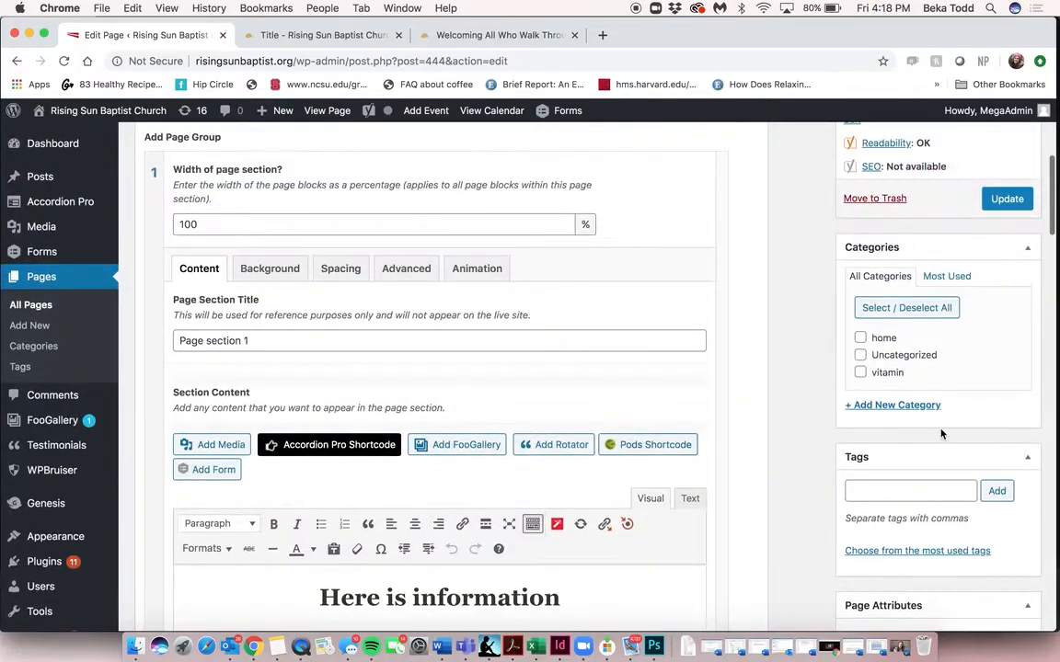
click(1004, 203)
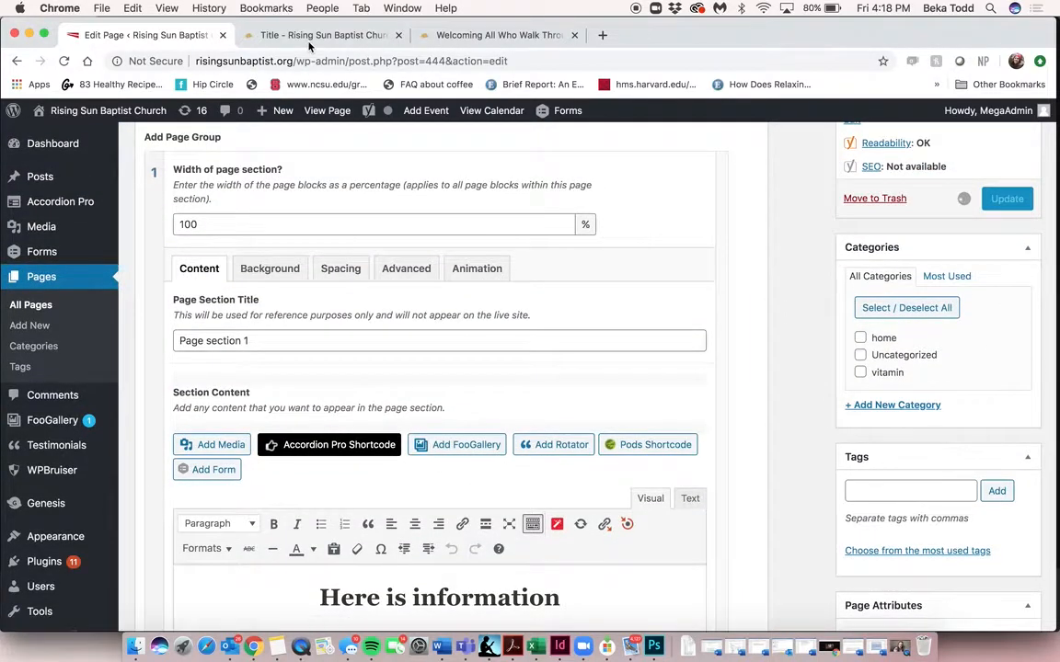
Step: Reload the published page and examine the second section's text, background photo and blue overlay
click(321, 35)
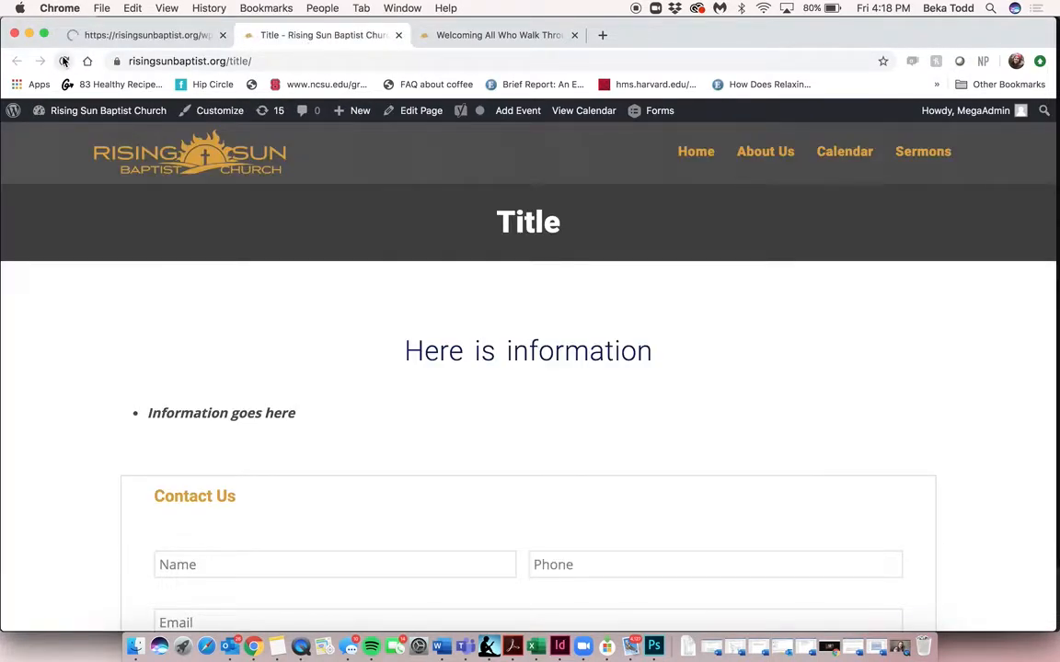
click(64, 60)
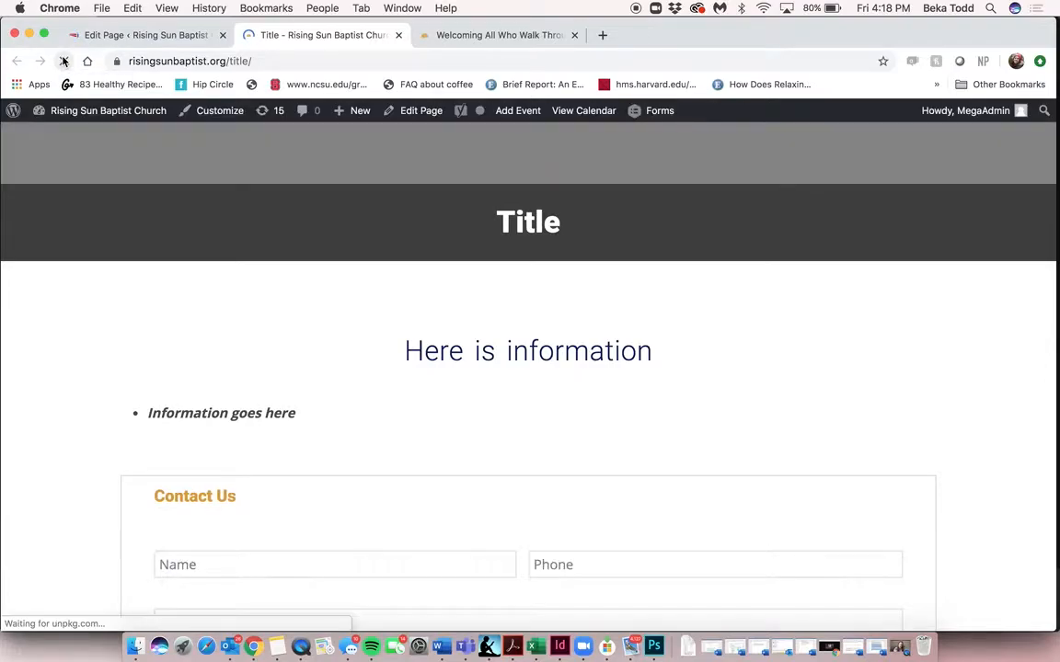
scroll(428, 234, down, 3)
scroll(427, 233, down, 7)
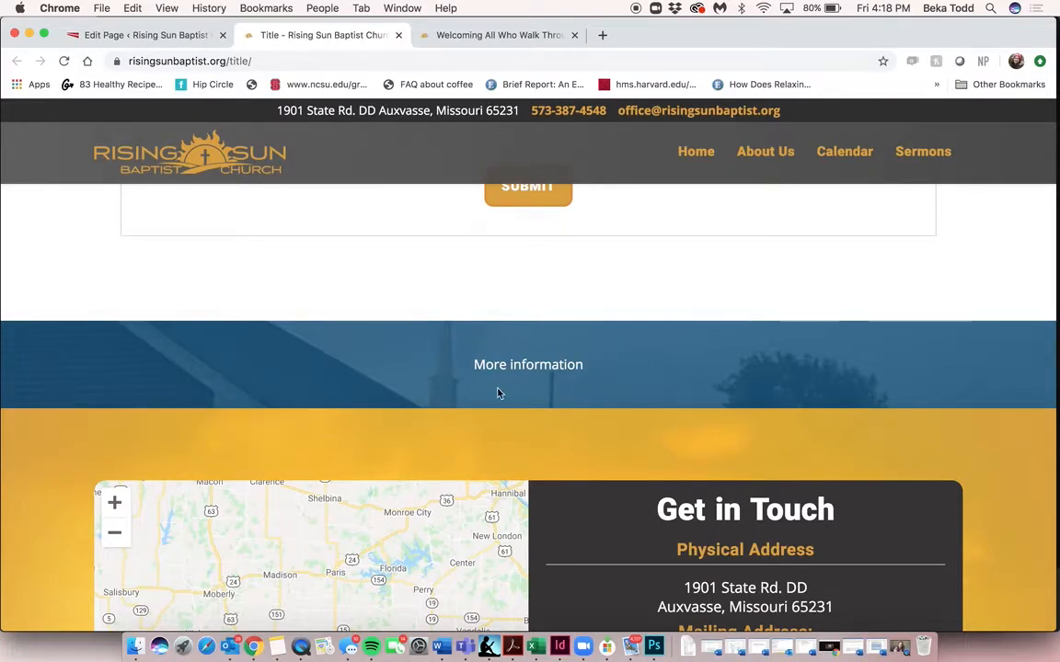
scroll(553, 402, up, 2)
scroll(552, 406, down, 5)
scroll(552, 405, up, 15)
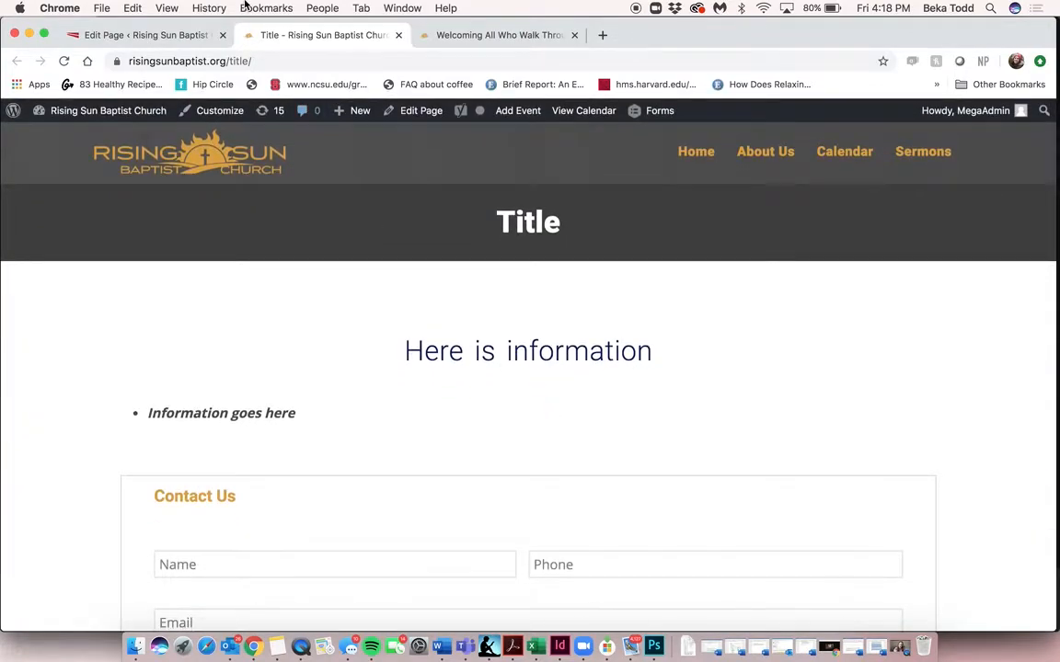
Step: Collapse both page sections in the page editor and move "more information" above "Page section 1"
click(150, 37)
scroll(368, 267, down, 5)
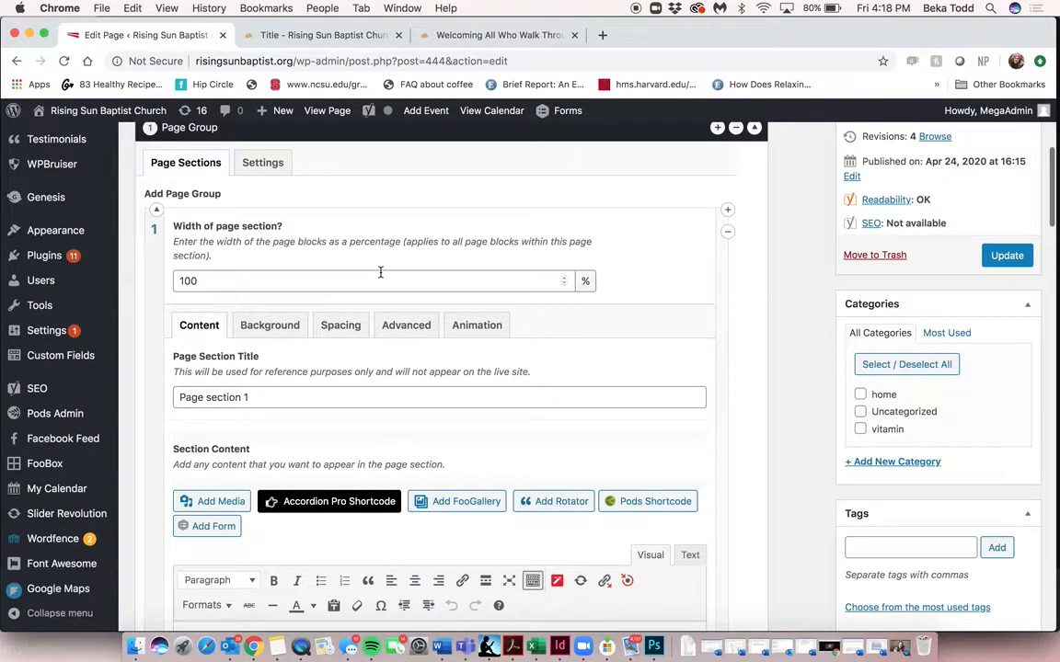
click(155, 211)
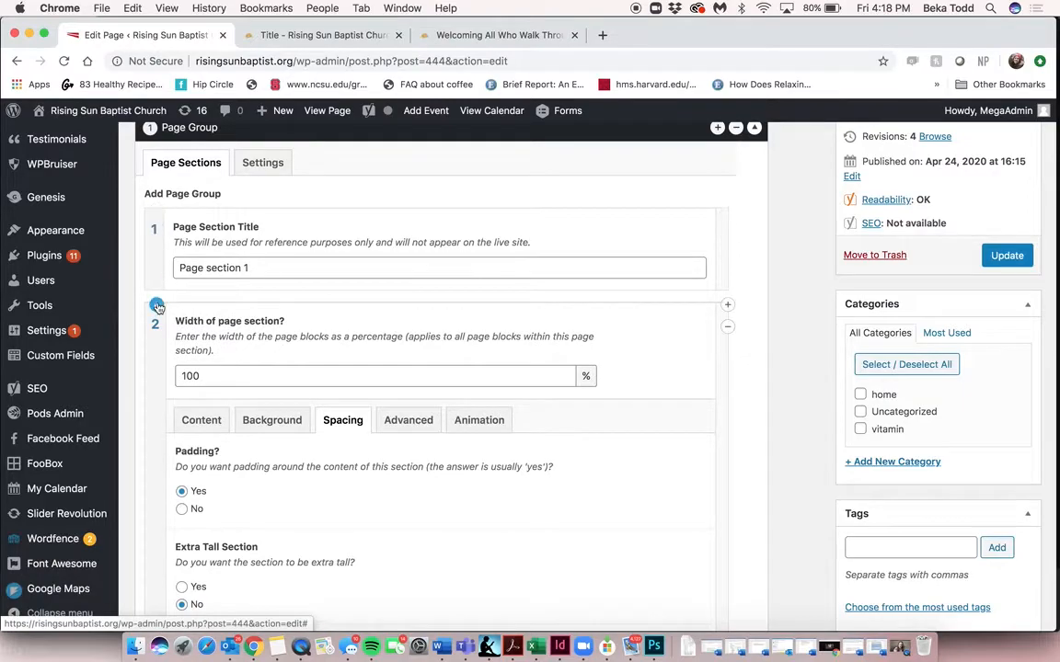
click(157, 305)
drag(137, 310, 153, 238)
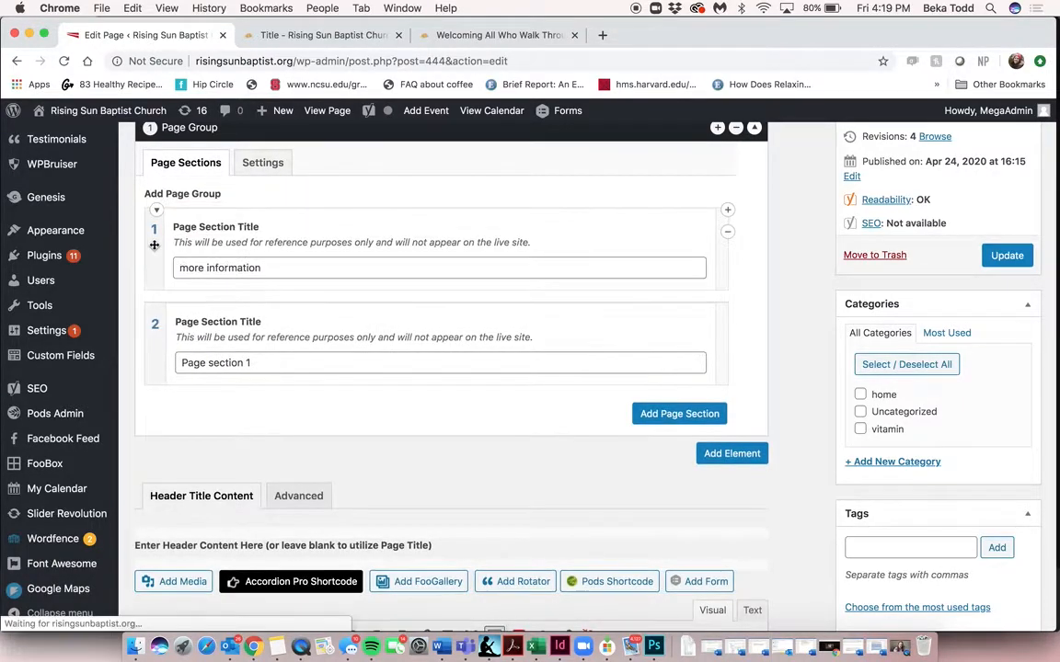
Step: Remove the "more information" section, and move the whole page to the trash, leaving without saving
click(727, 234)
click(743, 212)
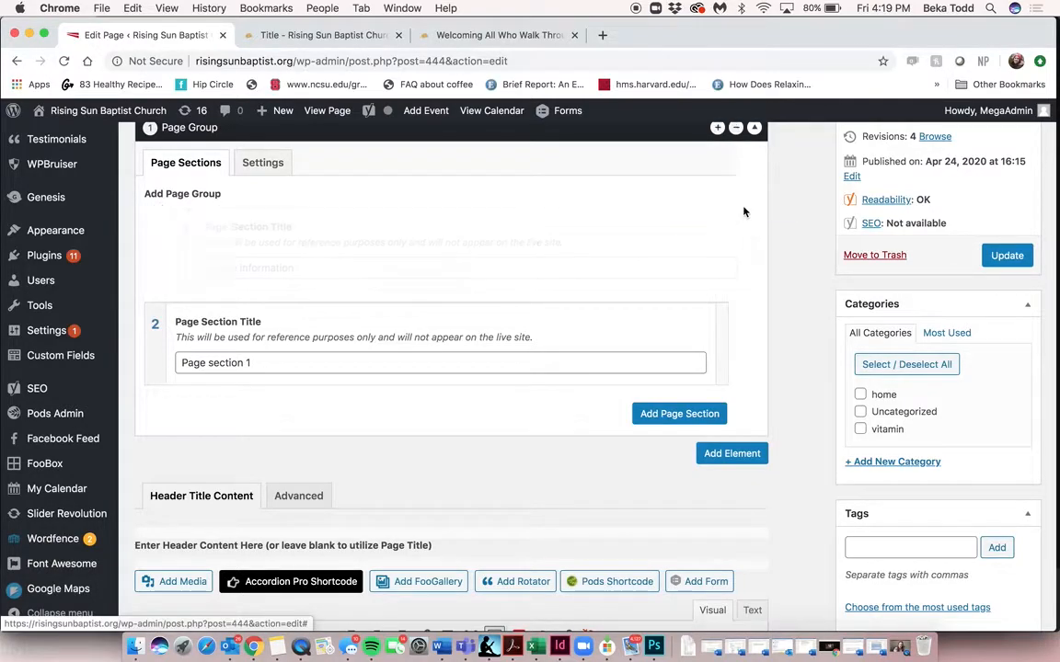
scroll(645, 252, up, 5)
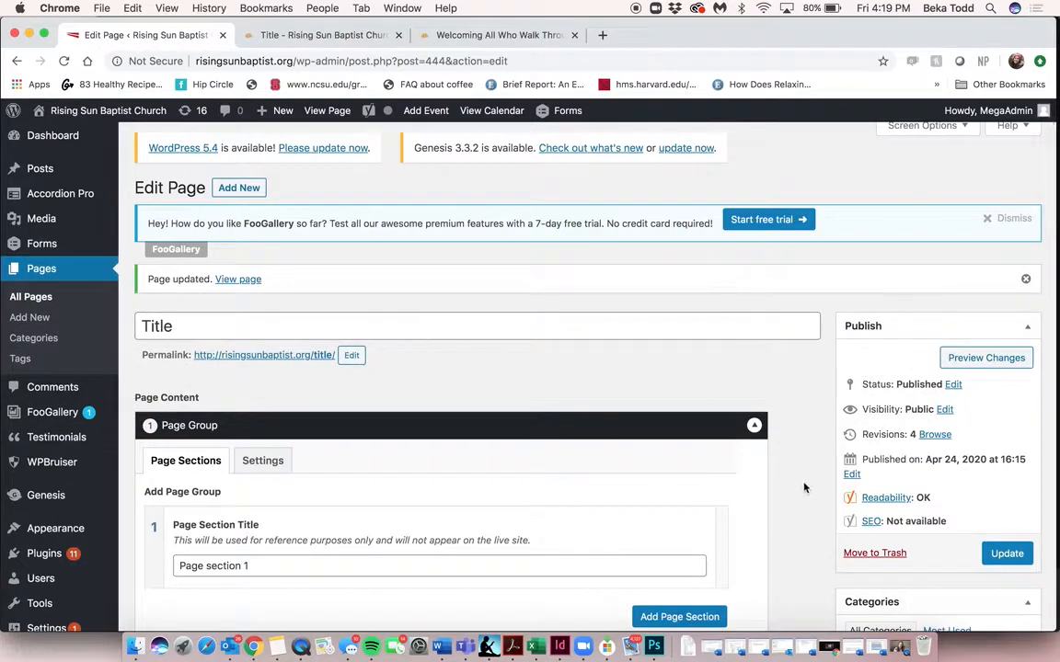
click(856, 554)
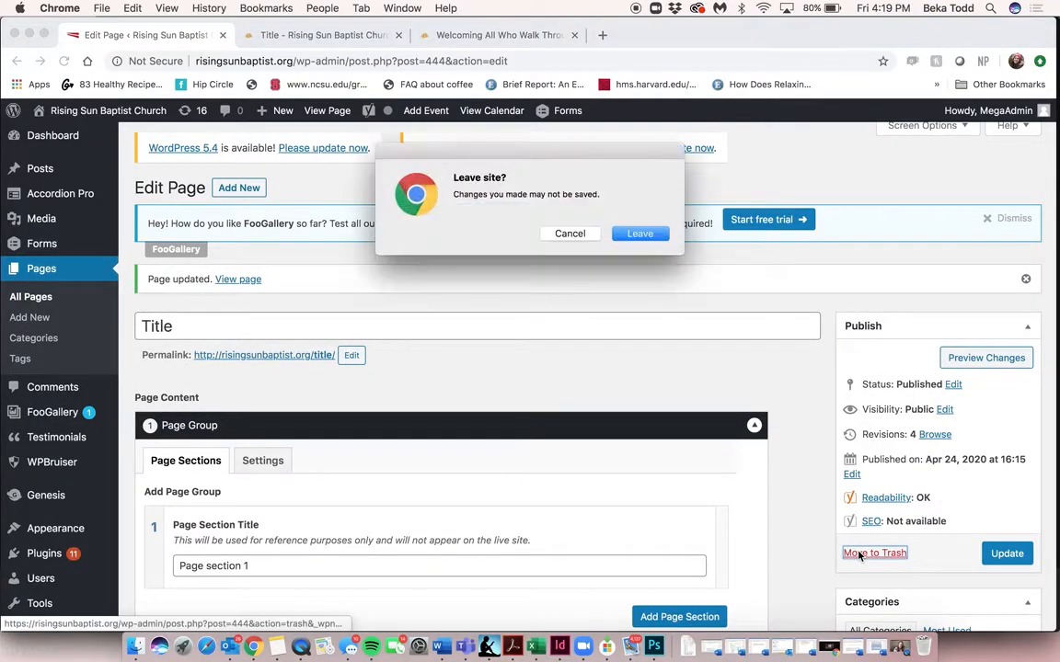
click(636, 231)
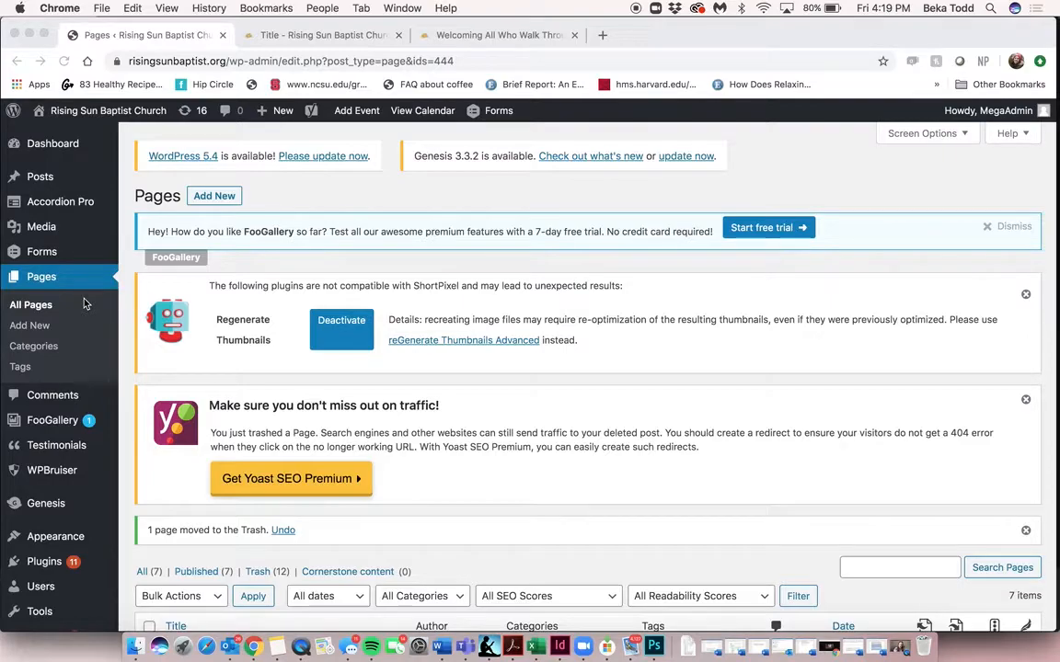
Step: Open the list of FooGallery galleries
click(78, 377)
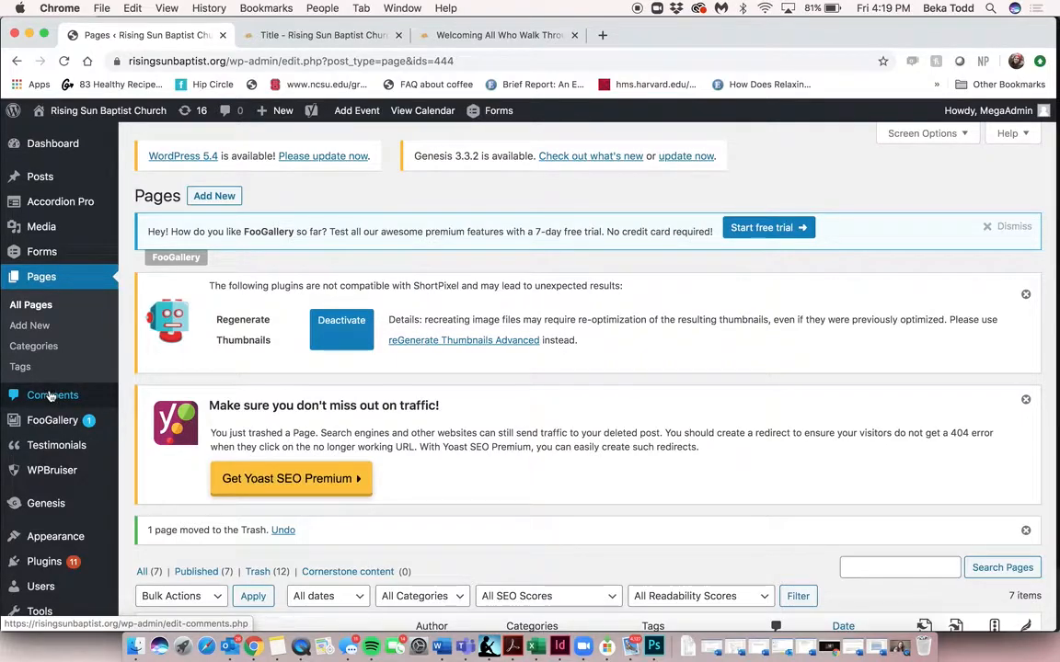
mouse_move(50, 418)
click(49, 423)
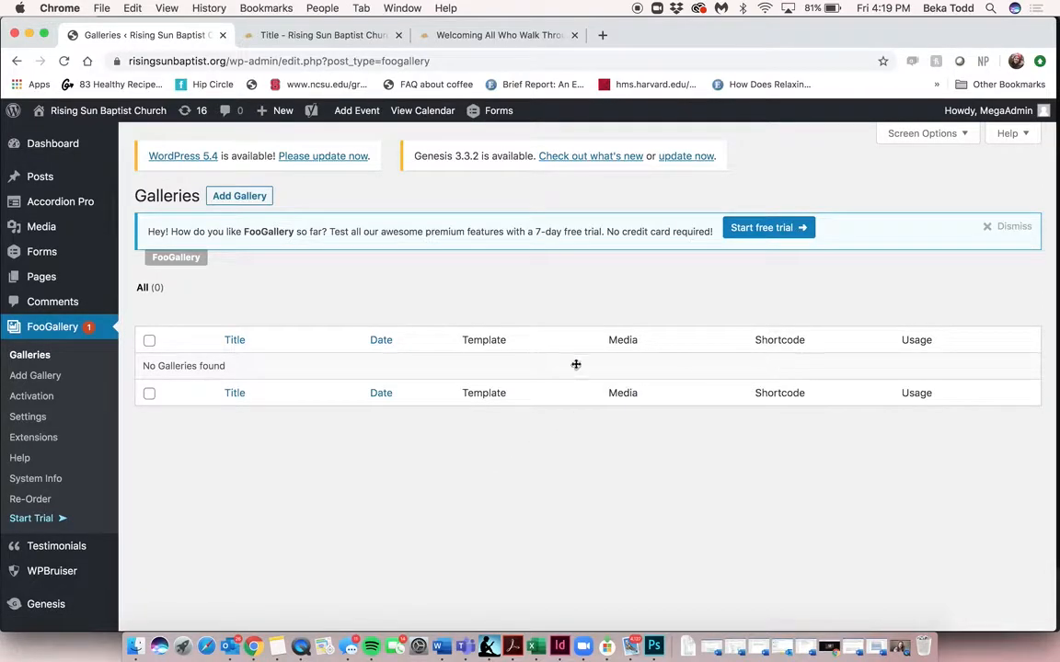
Step: Look over the available admin options for Testimonials, WPBruiser and Genesis
scroll(61, 497, down, 2)
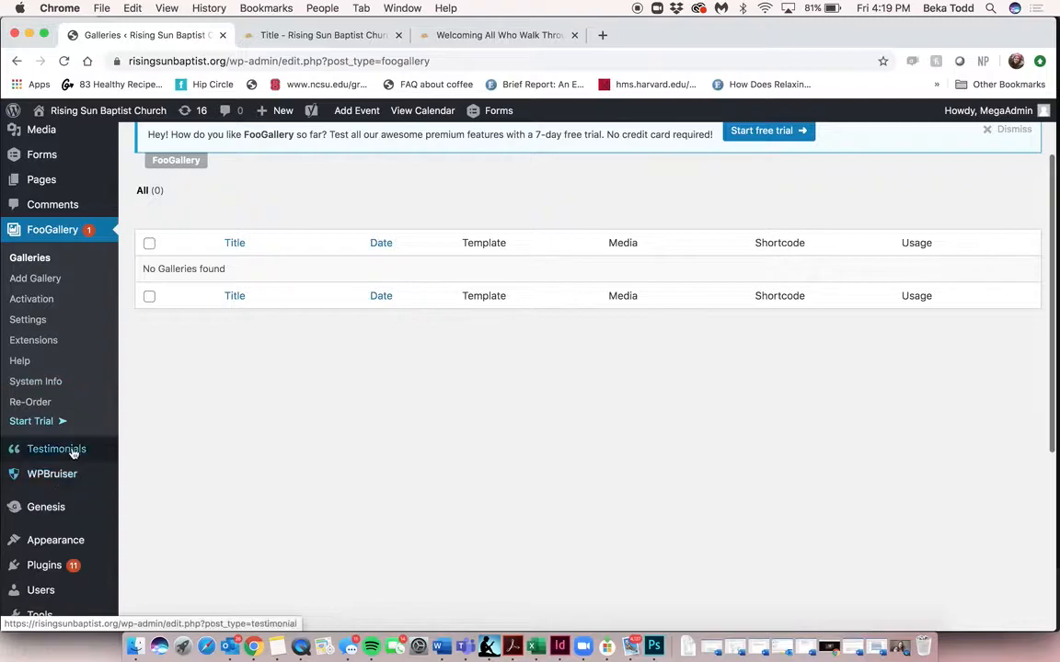
mouse_move(73, 450)
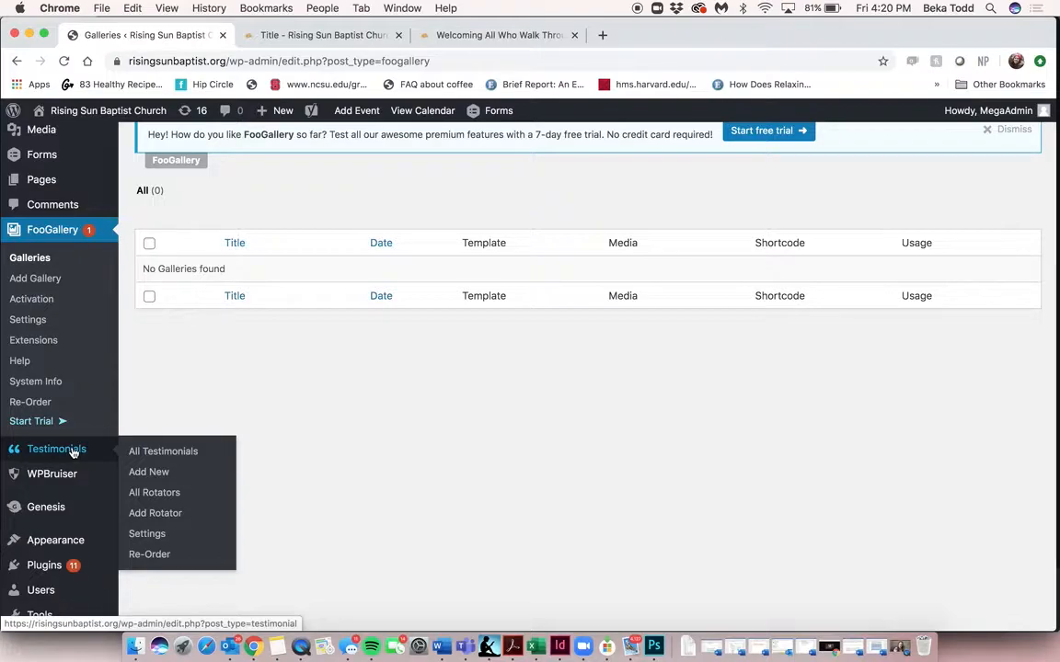
mouse_move(61, 480)
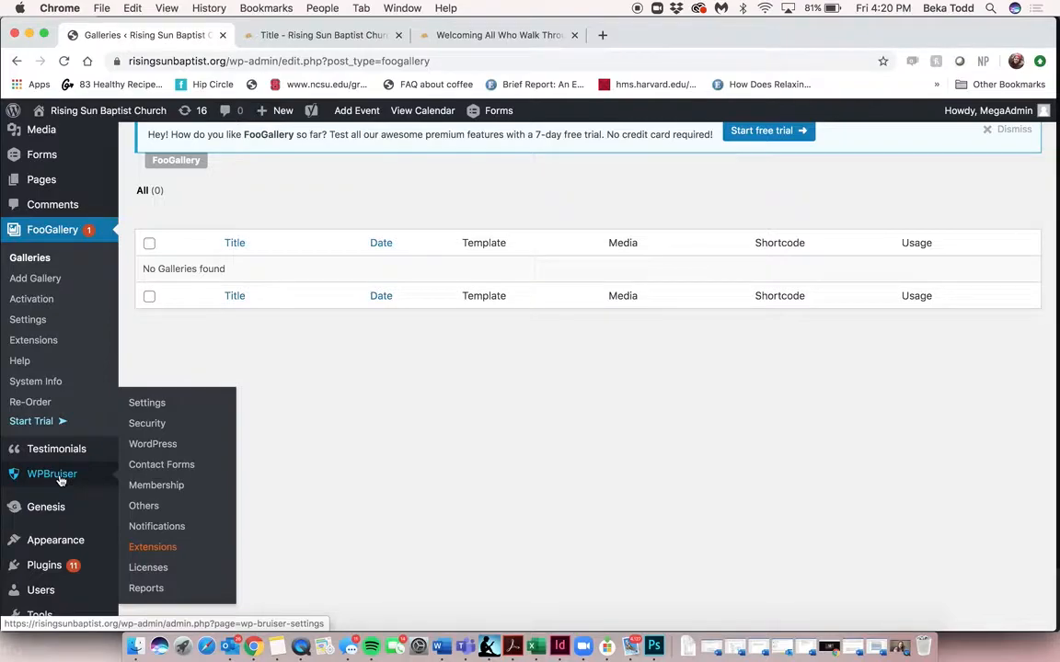
mouse_move(61, 511)
scroll(59, 512, down, 3)
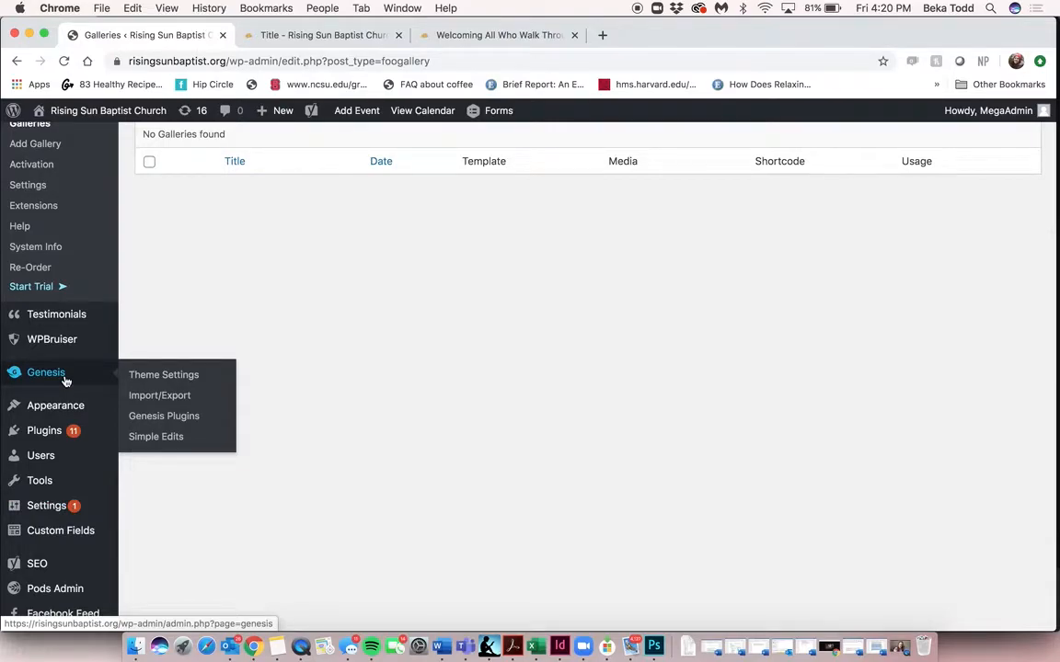
scroll(65, 380, down, 2)
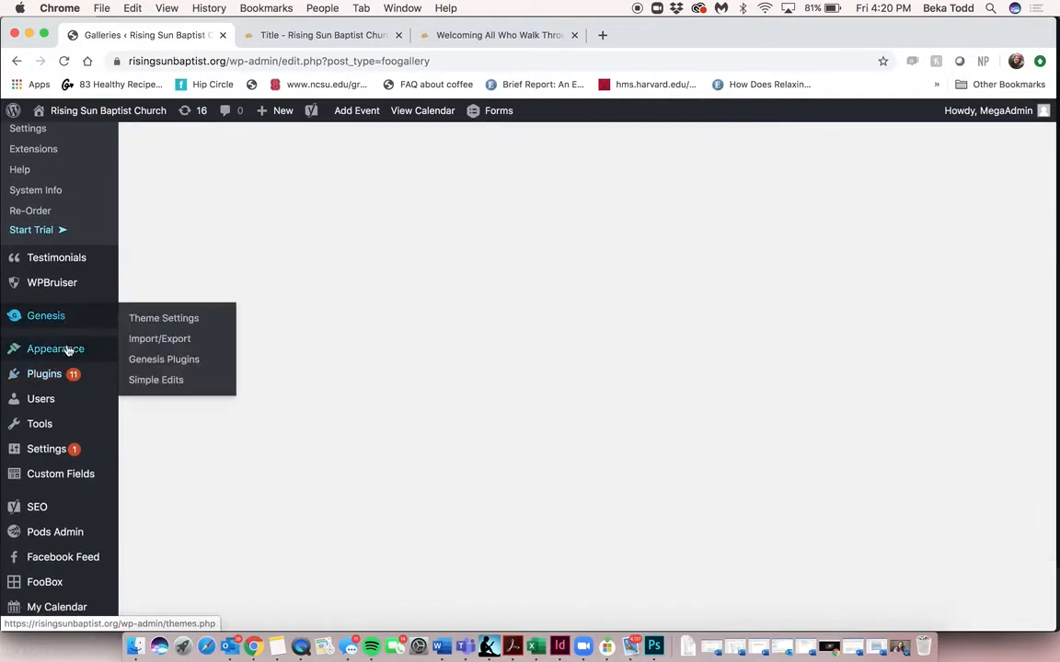
Step: Open the site's Widgets settings and look over the published page from its header down
mouse_move(67, 350)
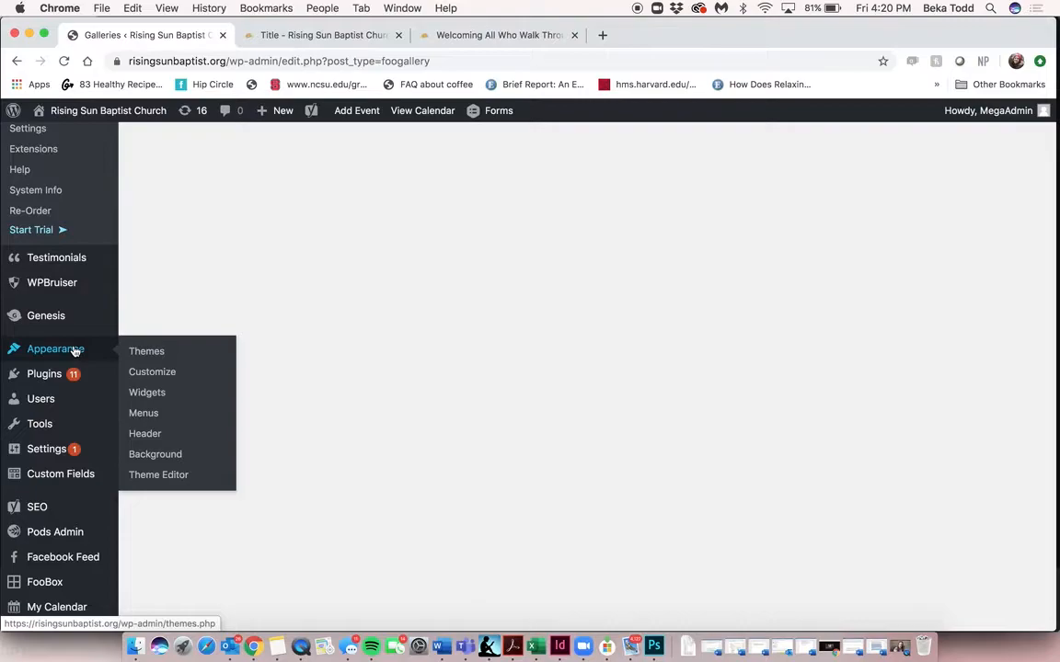
click(155, 404)
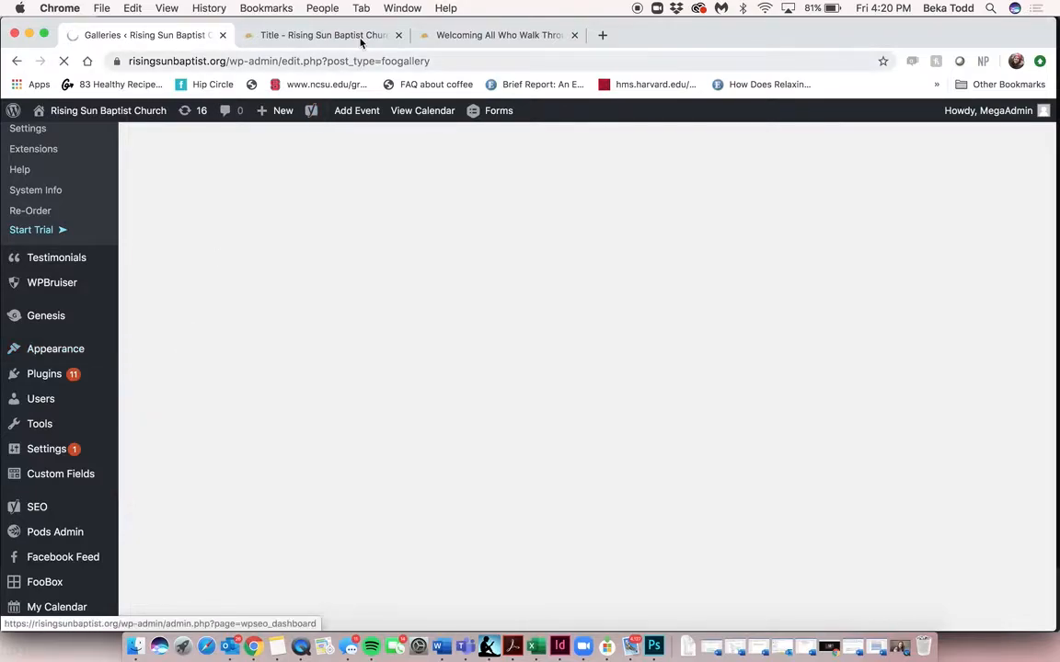
click(324, 35)
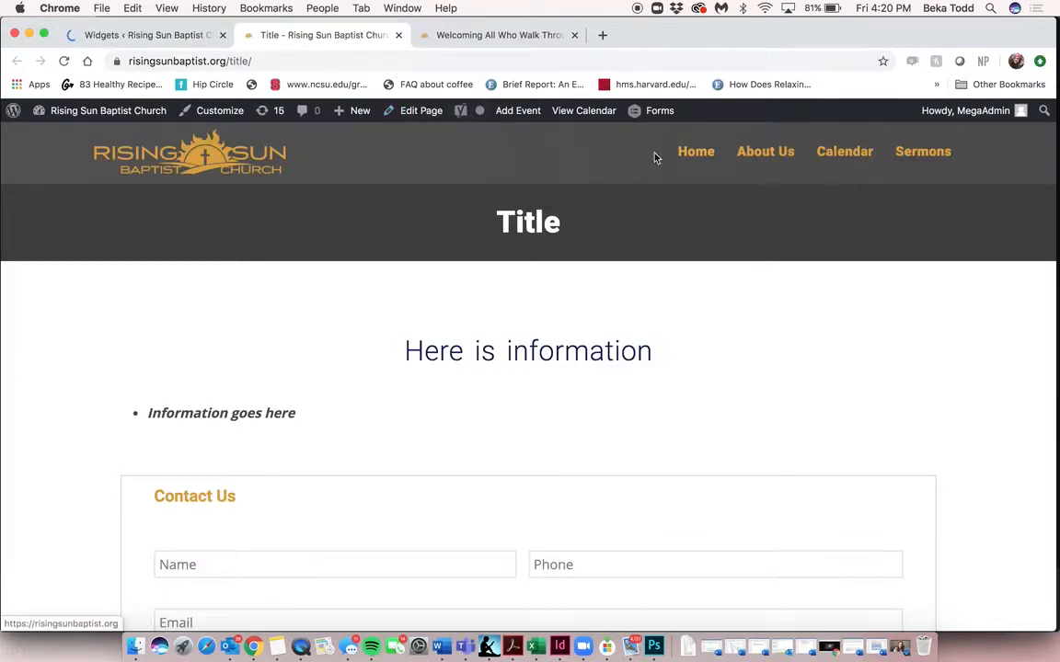
scroll(447, 339, down, 15)
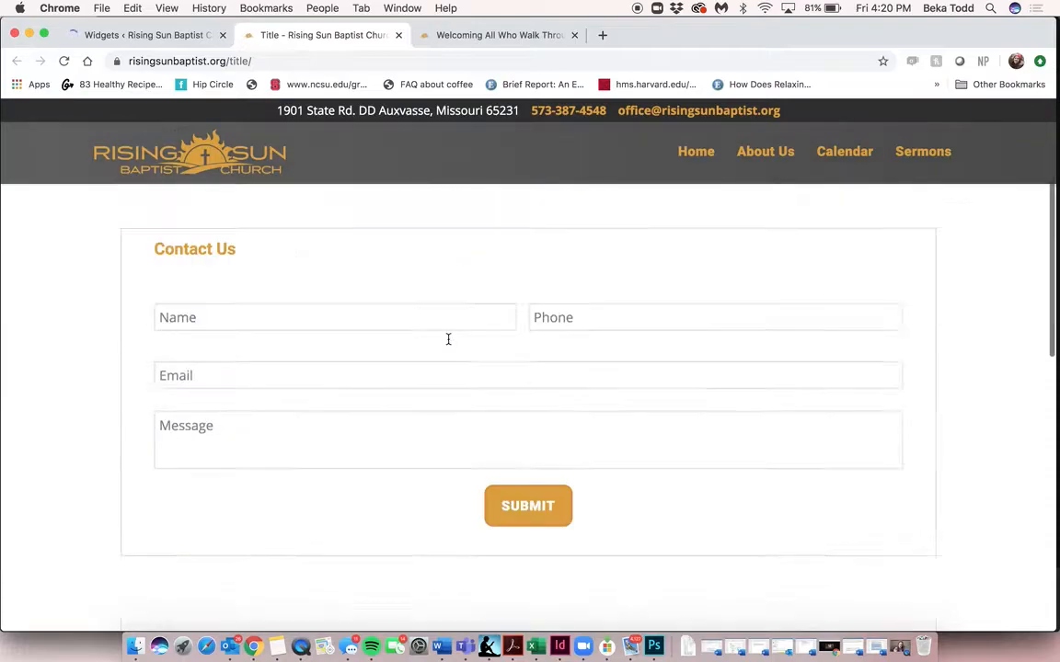
Step: Expand the Image (Simple) widget in the Header Right area and examine its logo, size and link settings
click(127, 35)
scroll(340, 180, down, 2)
click(749, 340)
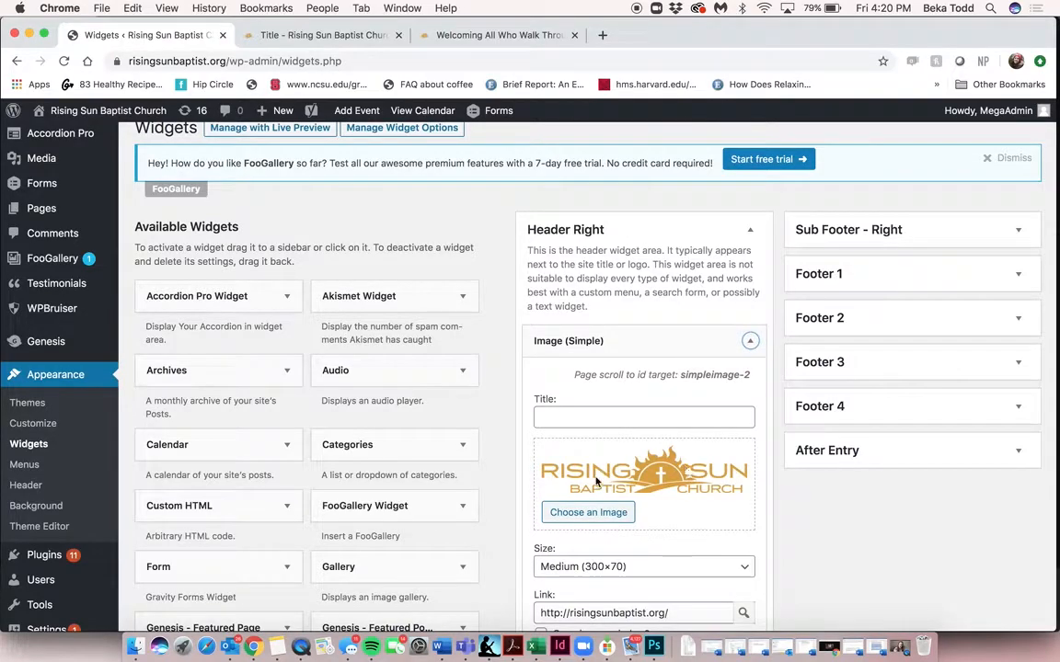
scroll(626, 496, down, 1)
scroll(626, 497, down, 1)
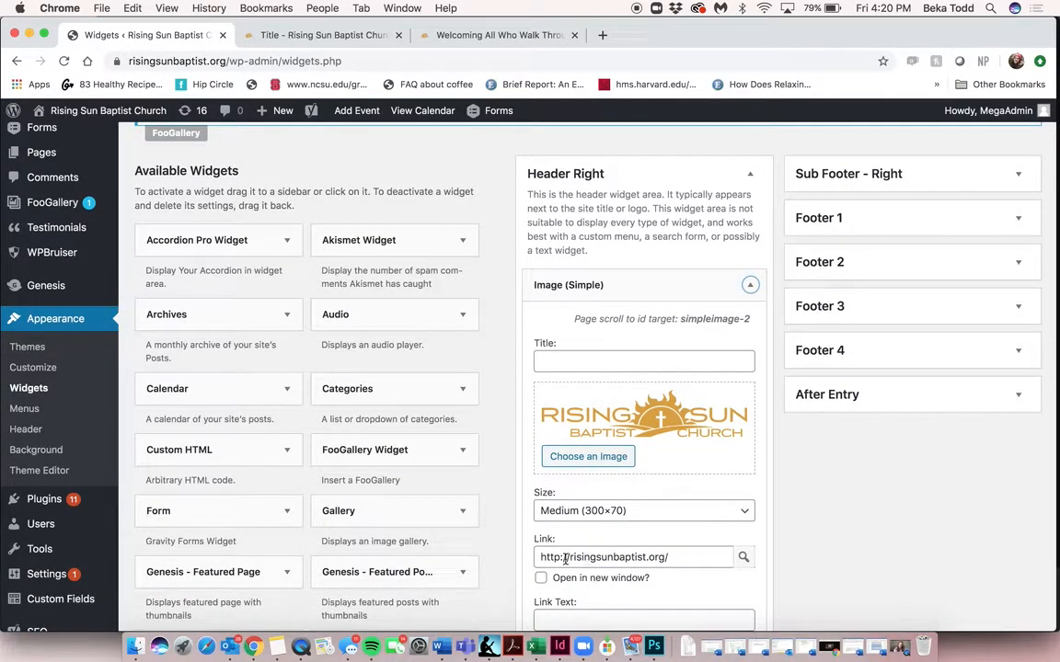
Step: View the image choices for the Image (Simple) widget's logo without changing it, and collapse the widget
click(594, 458)
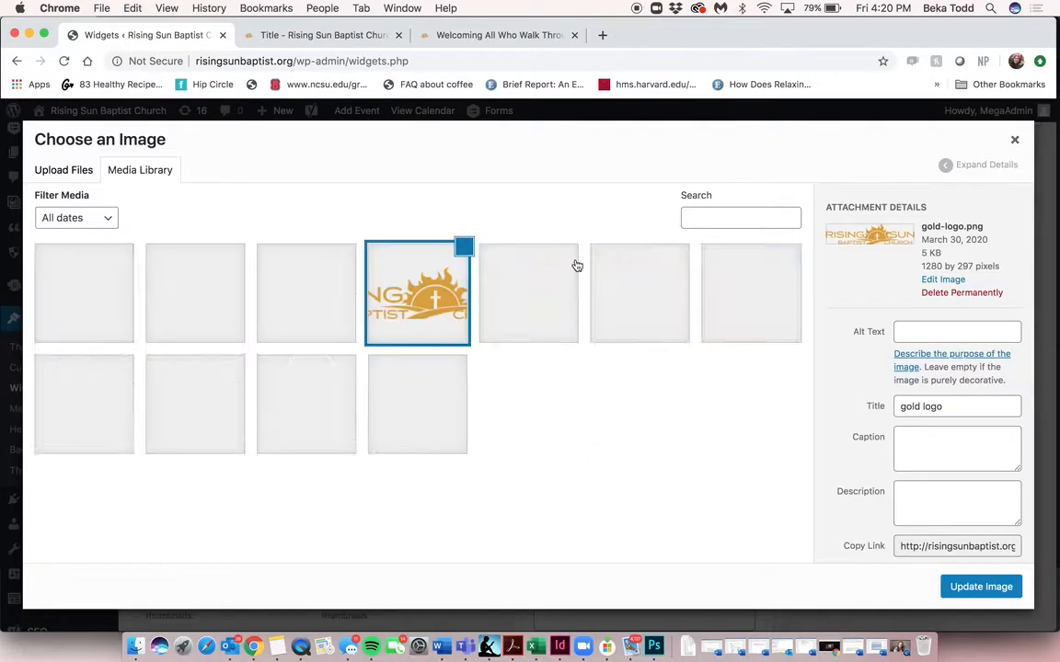
click(1015, 140)
scroll(607, 402, down, 2)
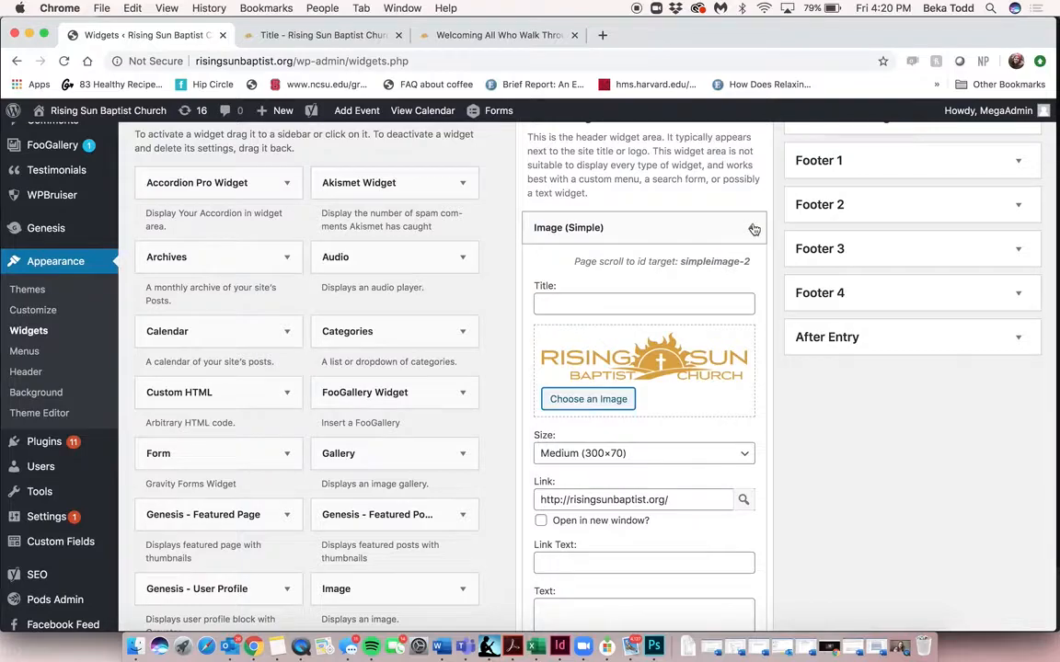
click(754, 229)
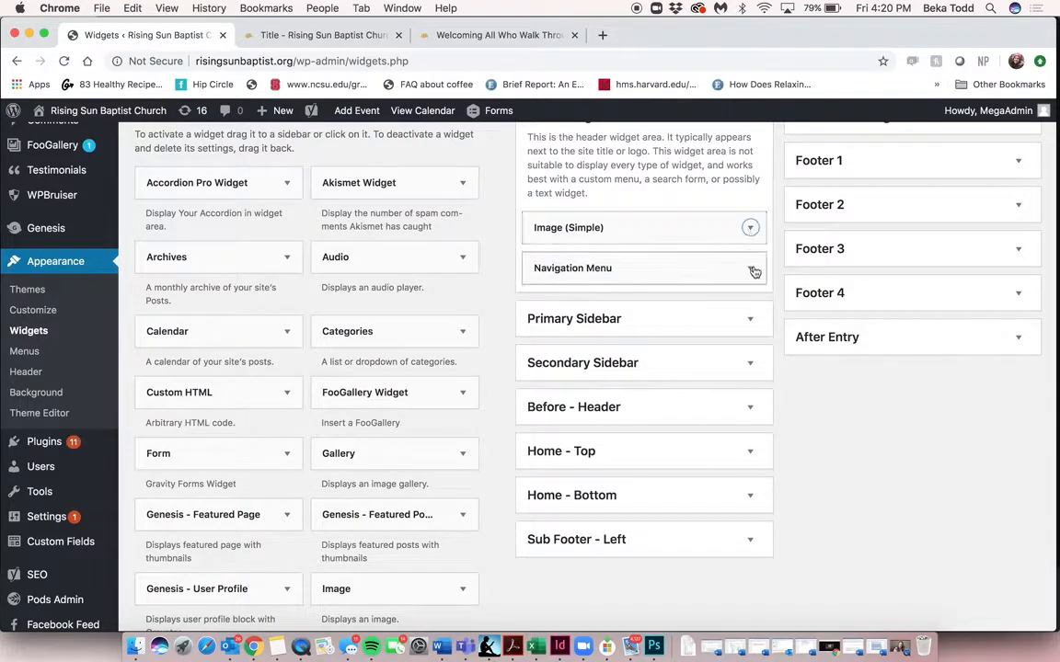
Step: Expand the Navigation Menu widget in the Header Right area, look over its settings and collapse it
click(751, 270)
scroll(635, 368, down, 5)
scroll(700, 442, up, 5)
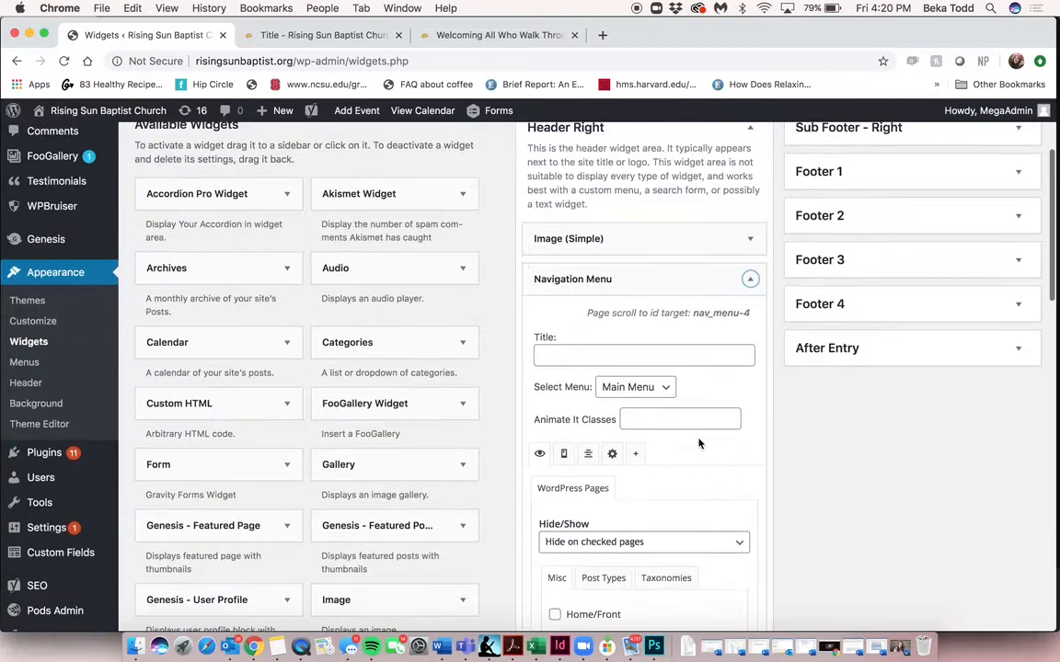
click(759, 285)
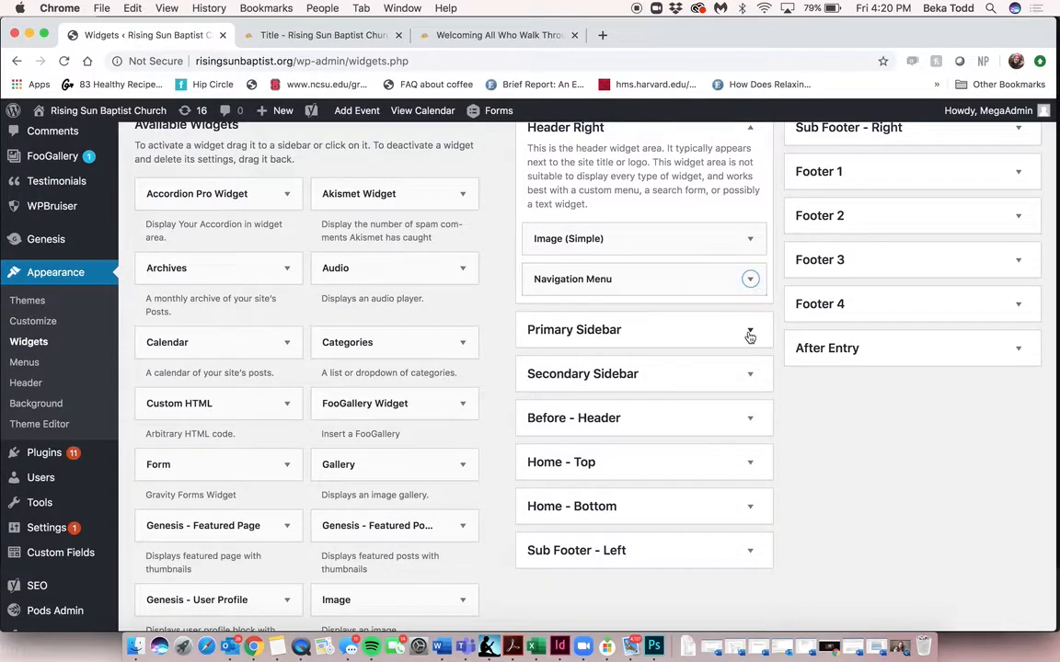
Step: Expand the Visual Editor widget in the Before - Header area and compare its contact details with the published page
click(751, 422)
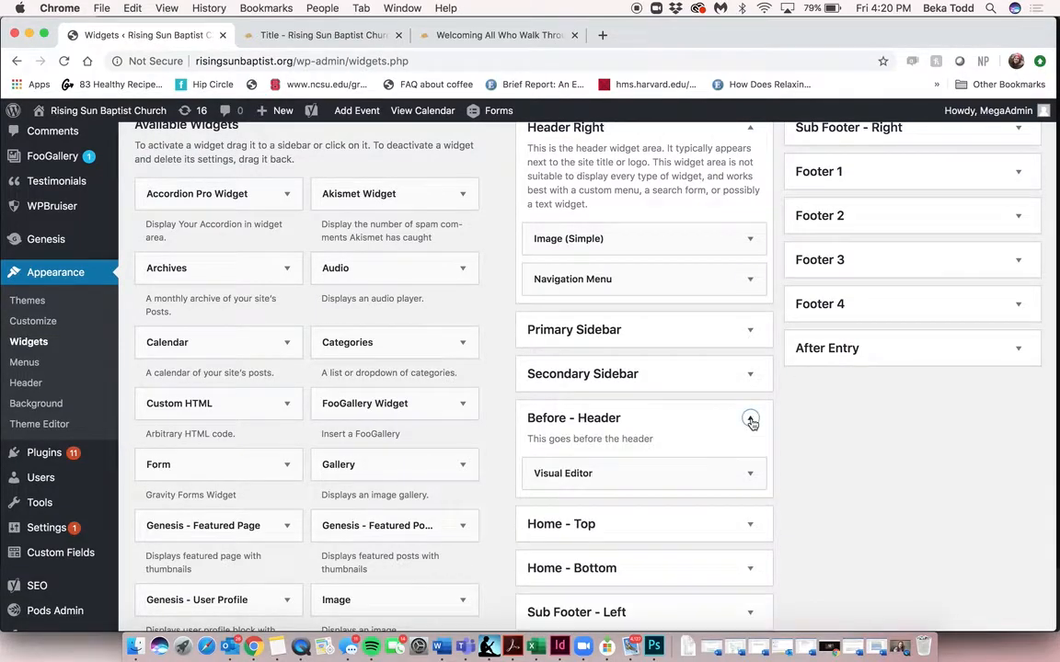
click(750, 473)
scroll(748, 485, down, 5)
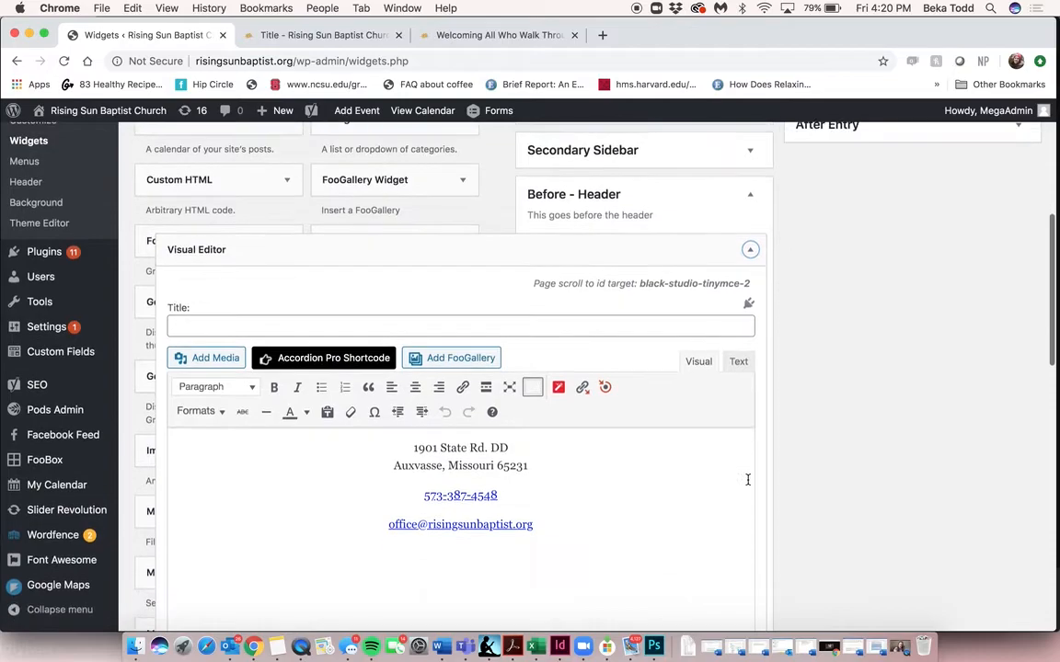
click(287, 35)
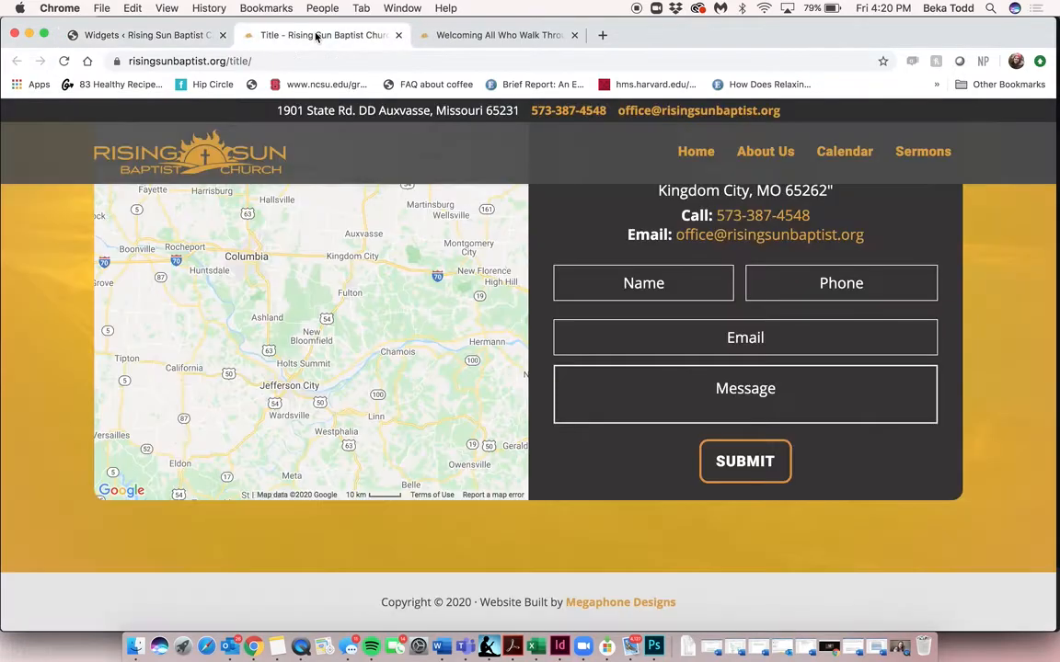
key(super+r)
scroll(591, 250, down, 15)
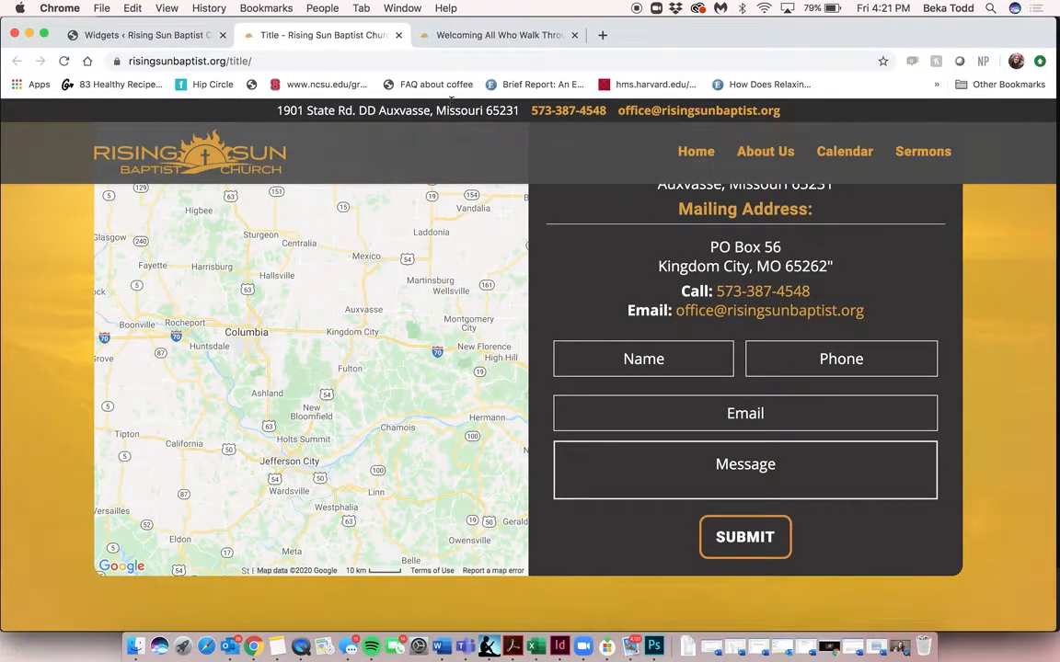
click(176, 36)
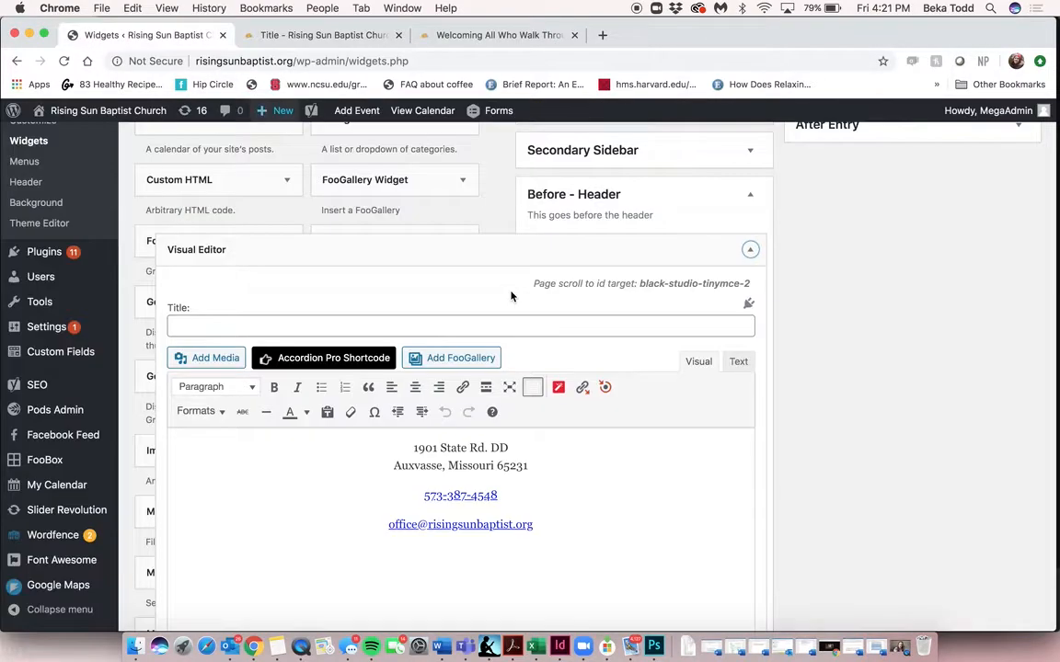
Step: Examine the link targets of the phone number and e-mail address in the Before - Header Visual Editor widget
click(445, 495)
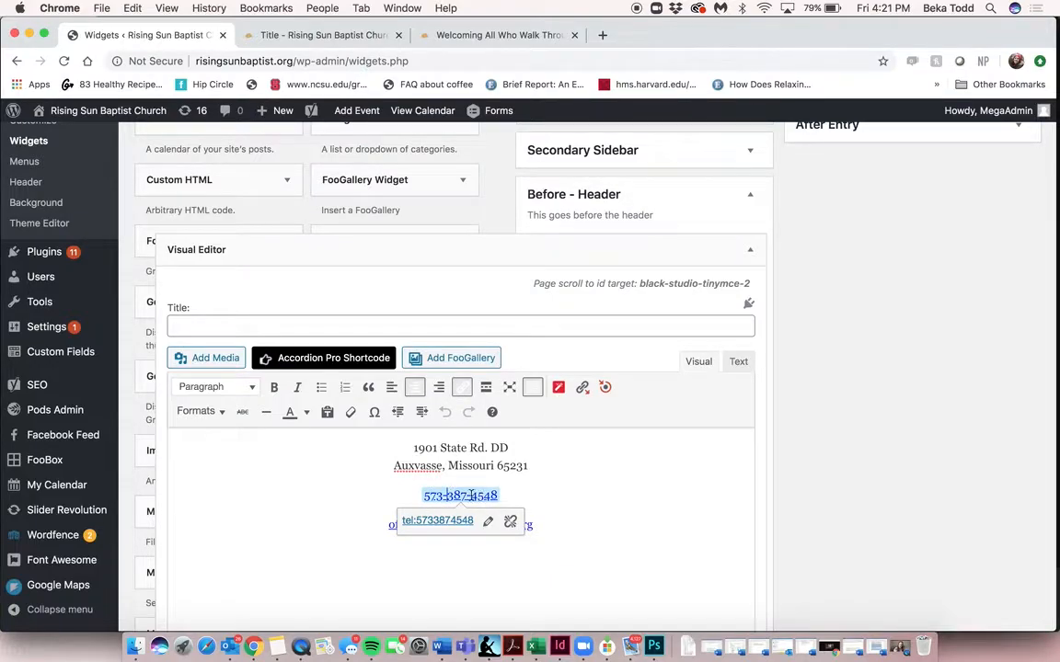
click(487, 522)
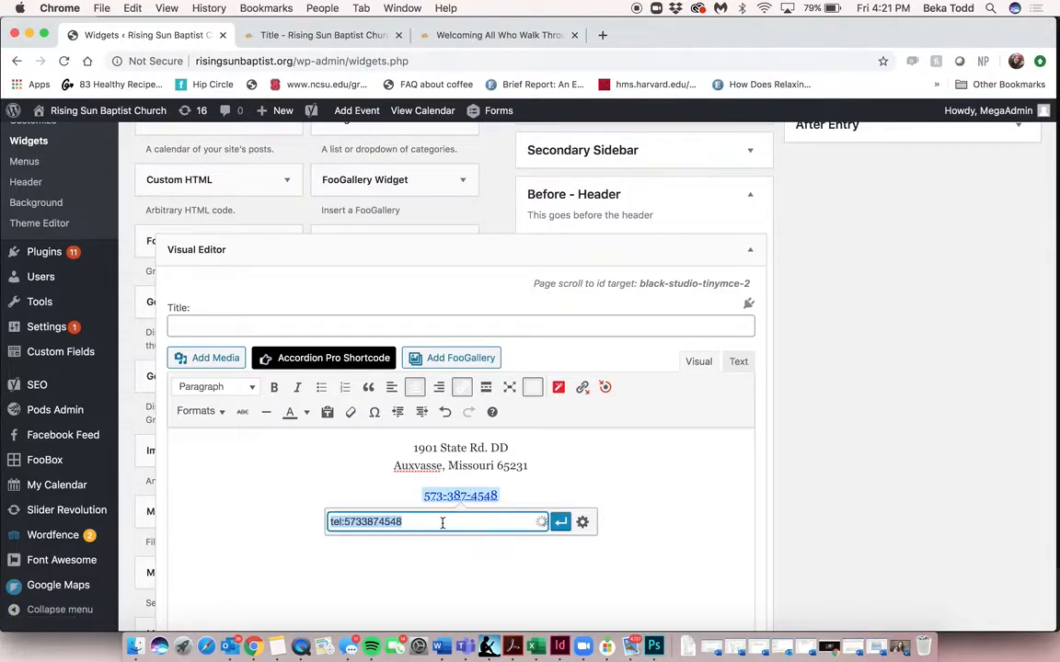
click(619, 511)
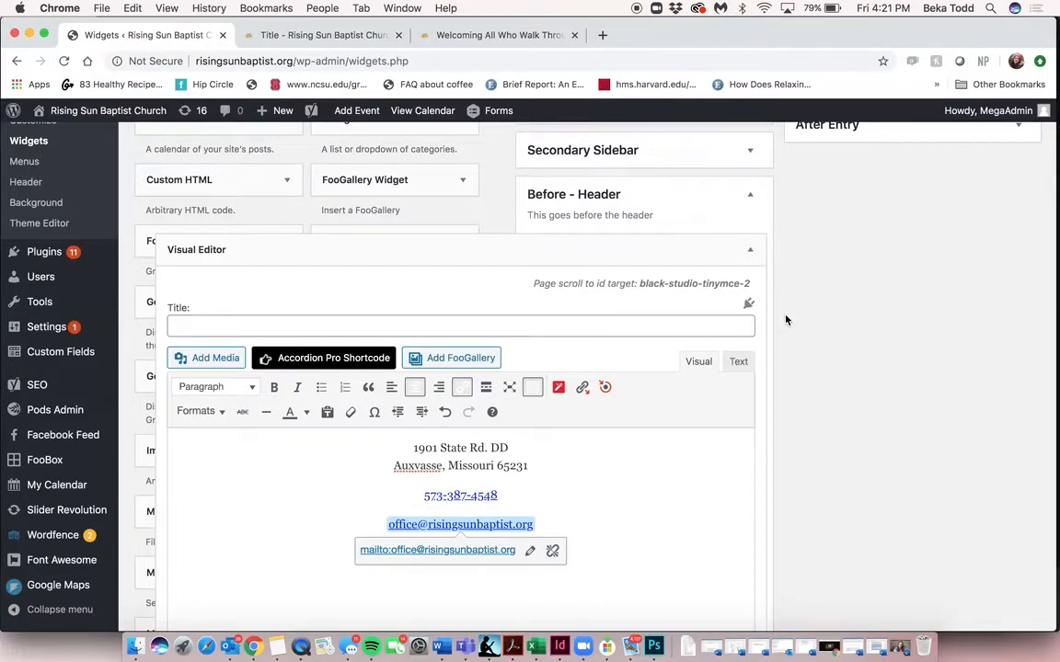
Step: Look over the visibility settings of the Before - Header Visual Editor widget and collapse it
scroll(692, 430, down, 10)
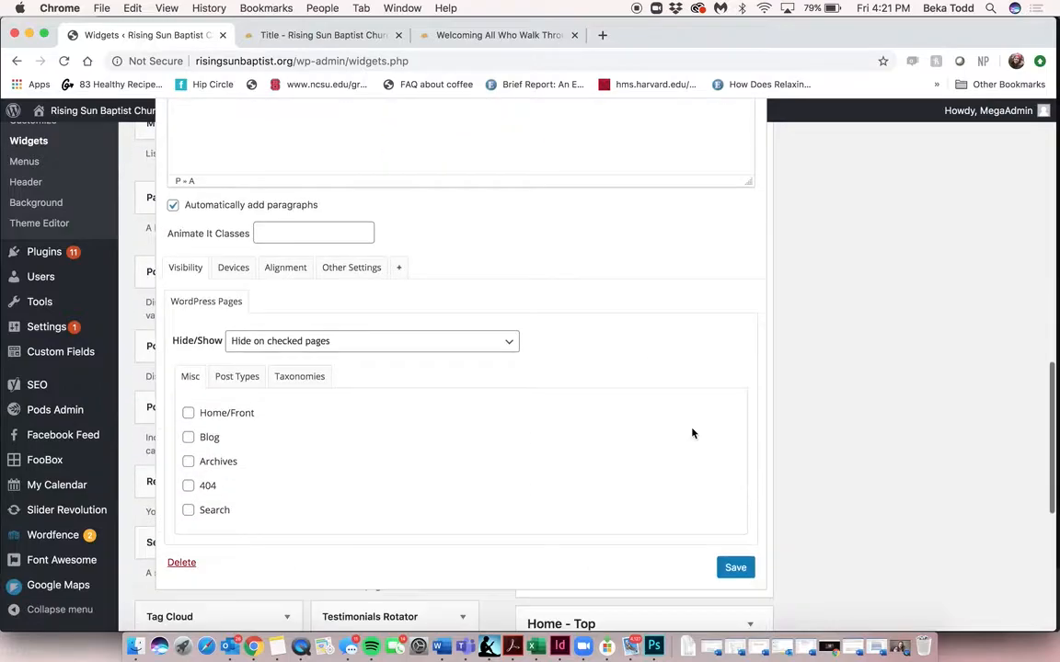
scroll(692, 433, down, 3)
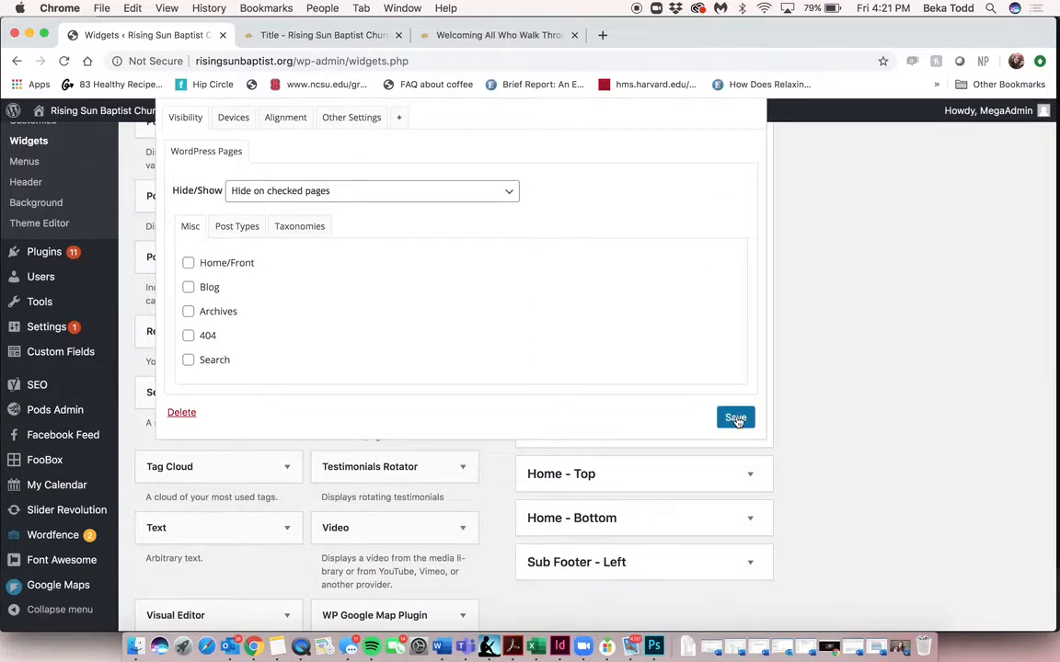
scroll(806, 261, up, 10)
click(754, 304)
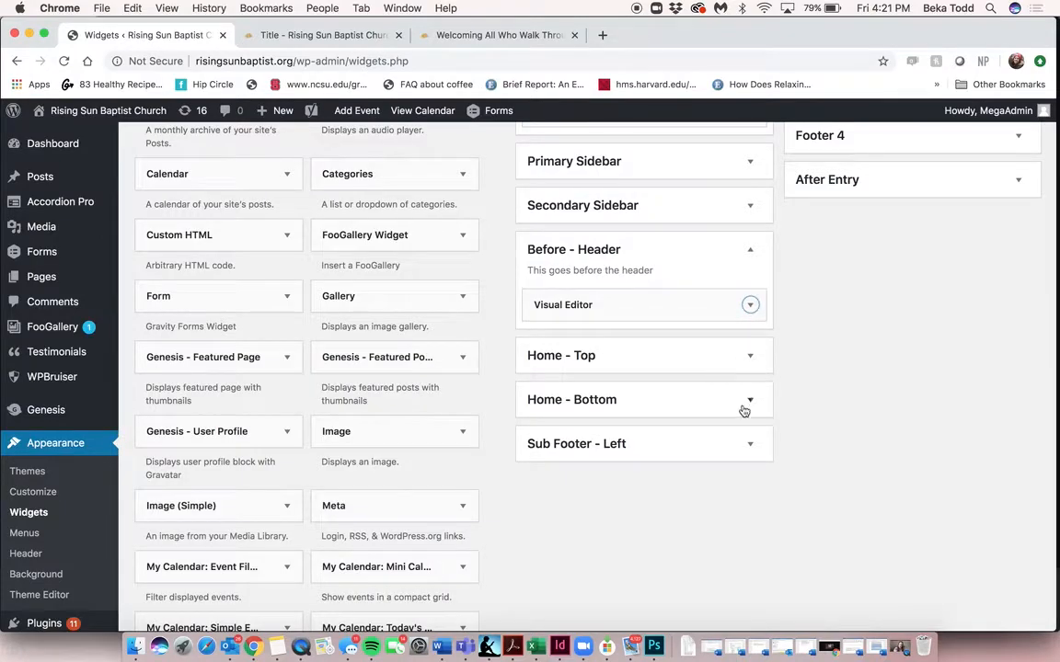
Step: Expand the Footer 1 area, examine the settings of its WP Google Map Plugin widget and collapse that widget
scroll(745, 414, up, 7)
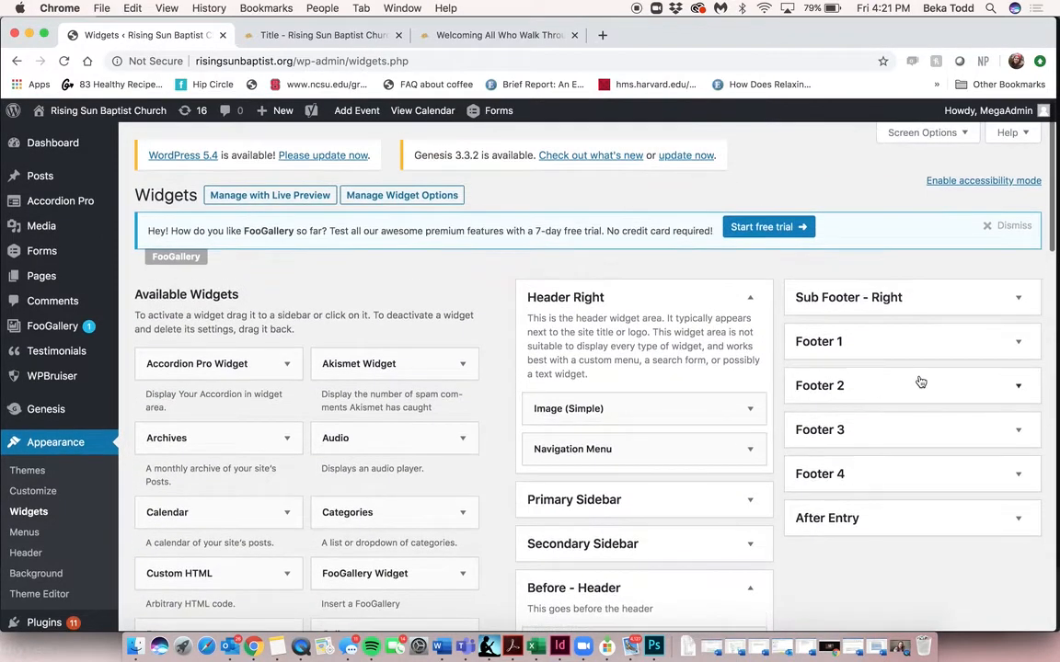
click(1020, 343)
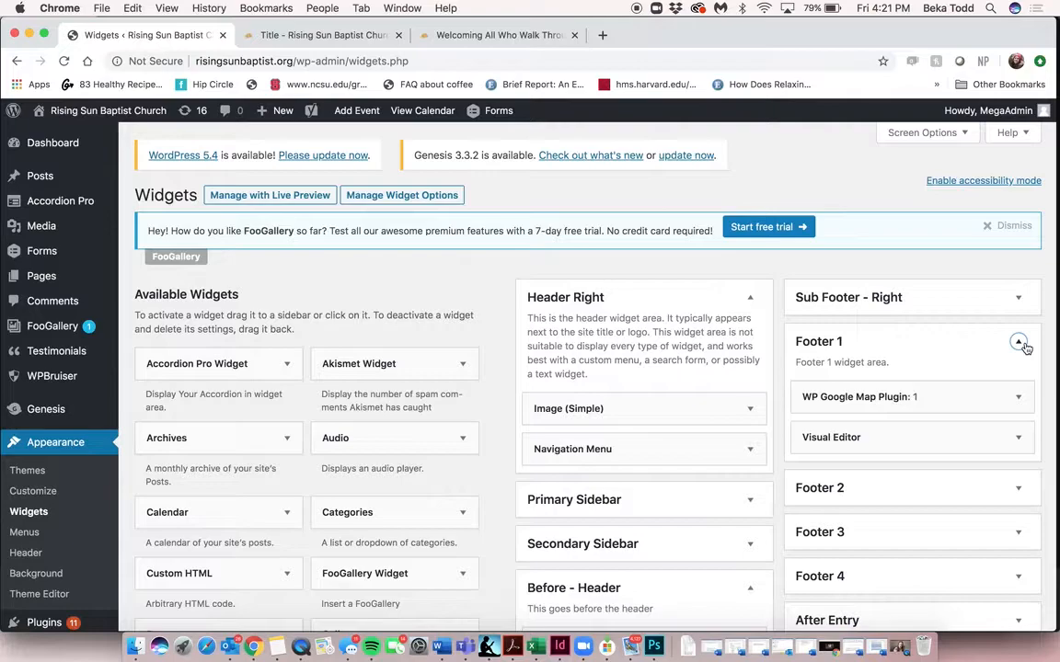
click(1020, 398)
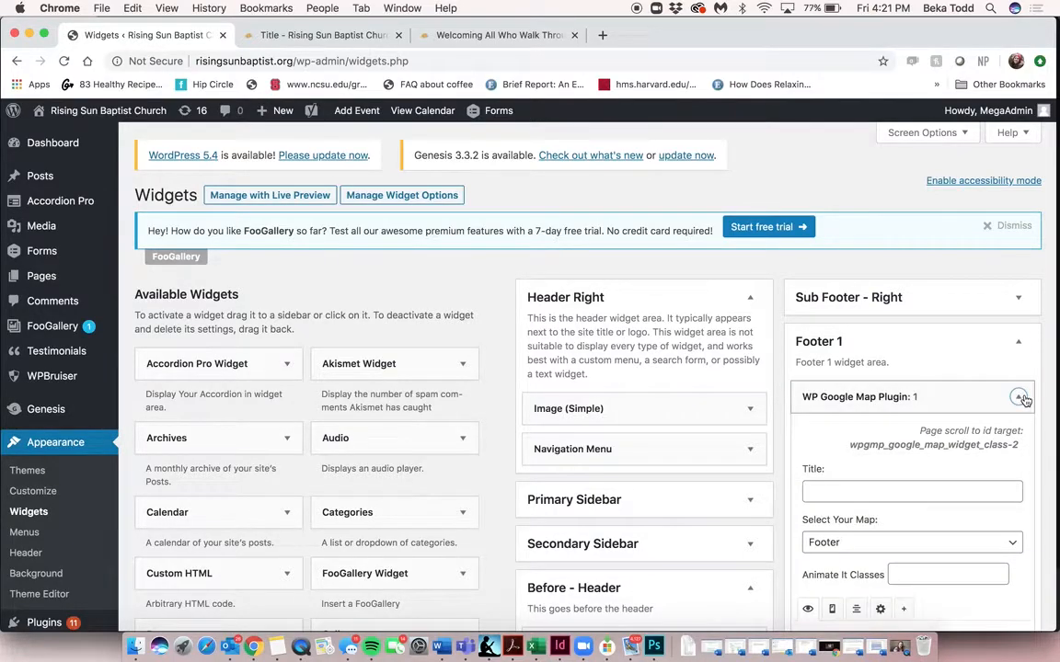
click(1020, 397)
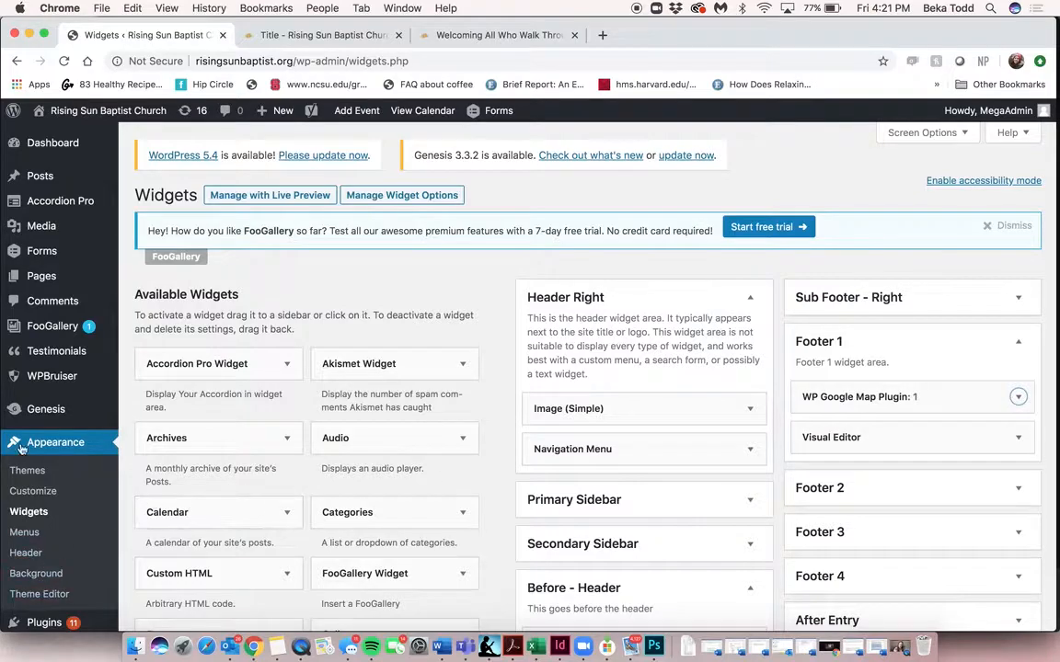
Step: Expand the Visual Editor widget in Footer 1, examine its address text and select the gravityform shortcode line
click(1018, 437)
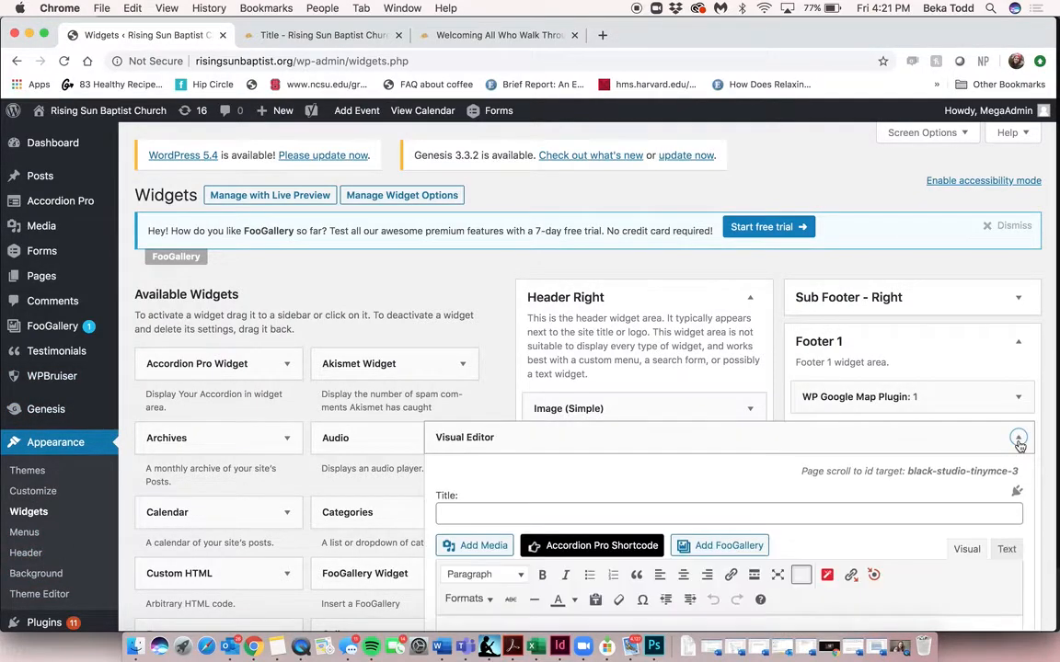
scroll(1019, 441, down, 3)
scroll(871, 473, down, 5)
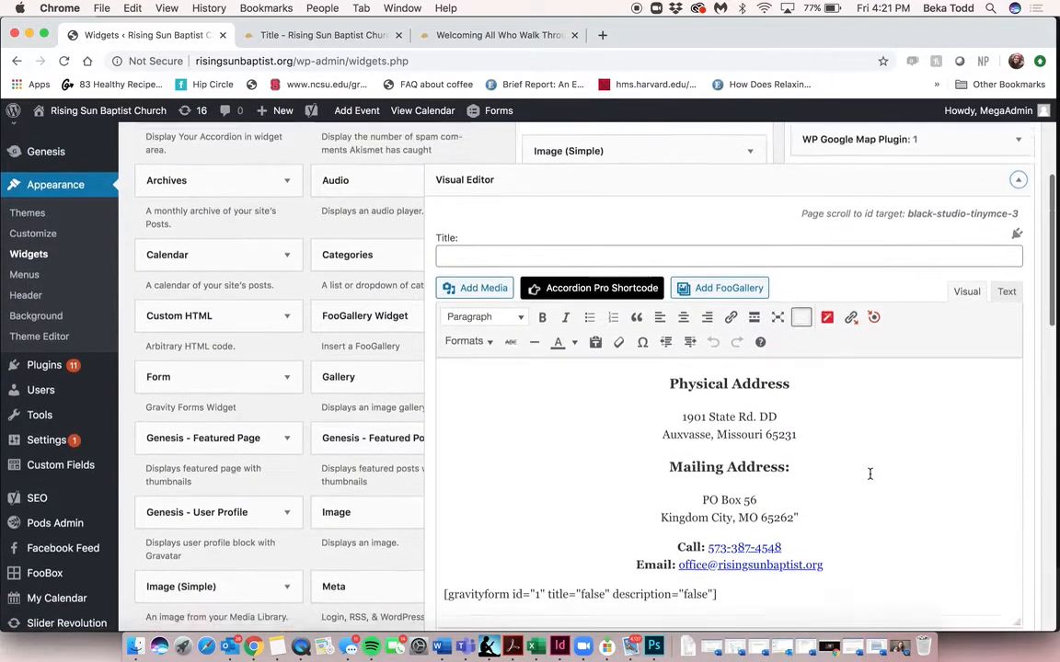
triple_click(667, 512)
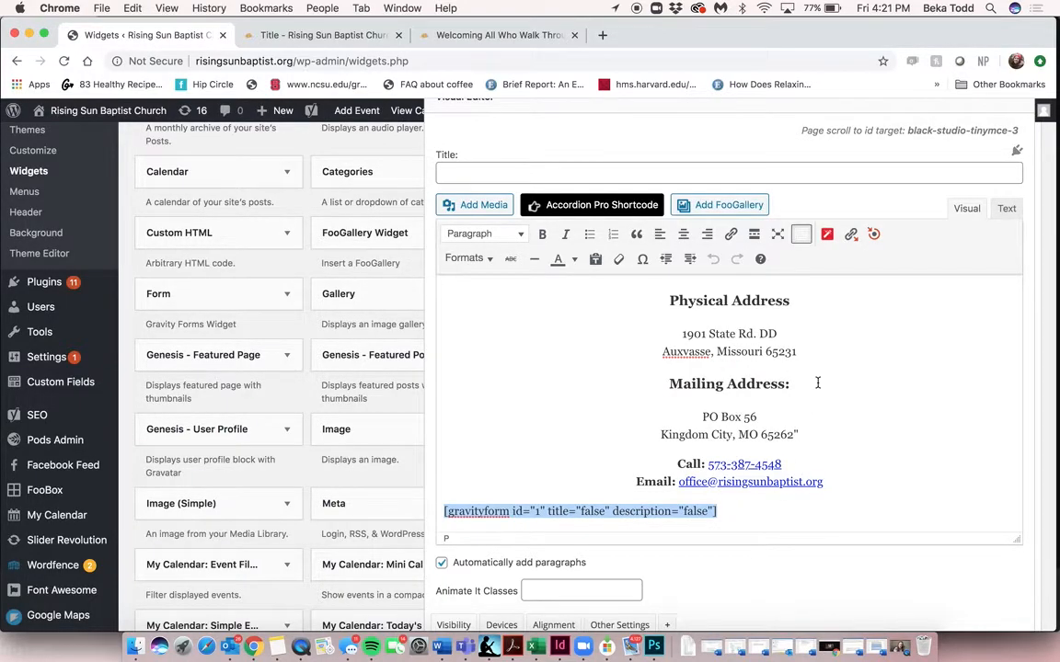
Step: Save the Visual Editor widget in Footer 1 and collapse it
scroll(817, 383, down, 10)
click(997, 439)
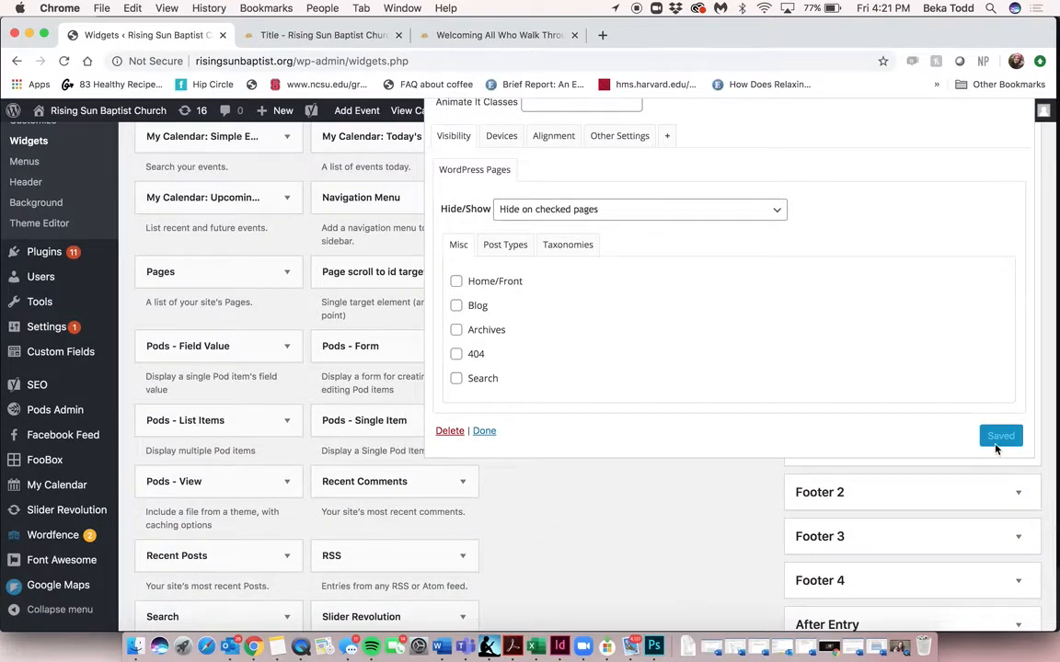
scroll(997, 446, up, 10)
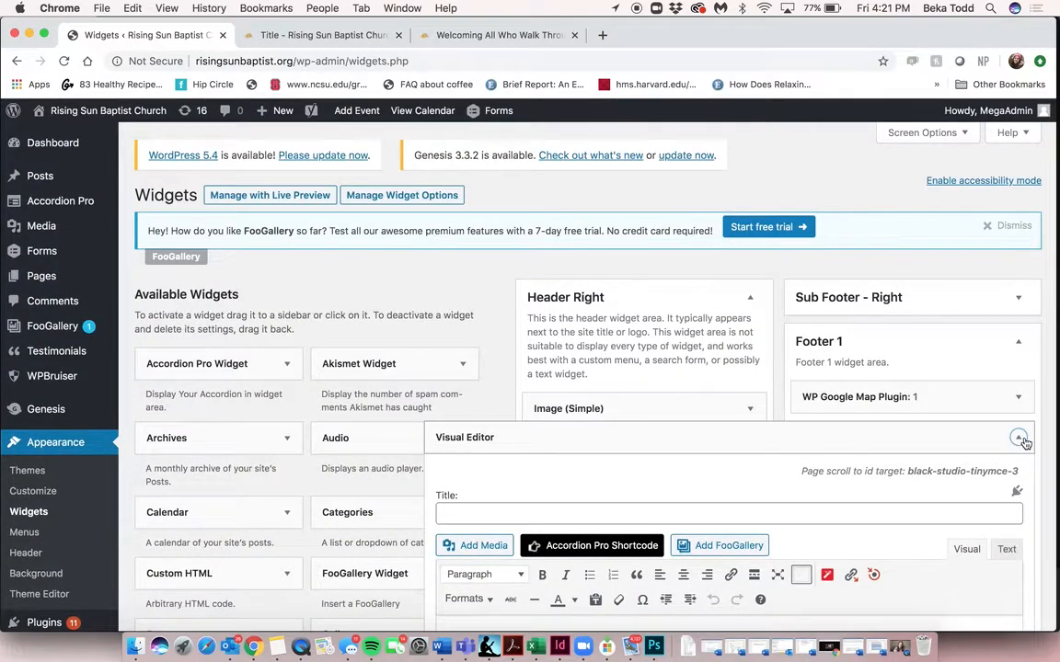
click(1019, 439)
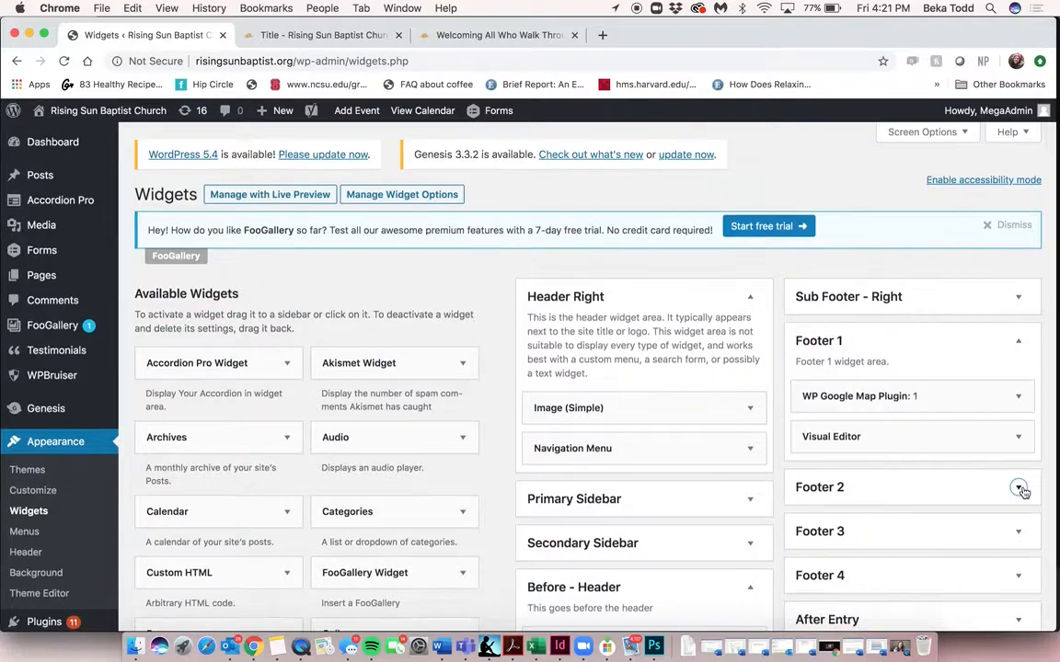
Step: Open the site's Menus settings, leaving the Widgets page without saving any pending changes
scroll(1021, 492, down, 3)
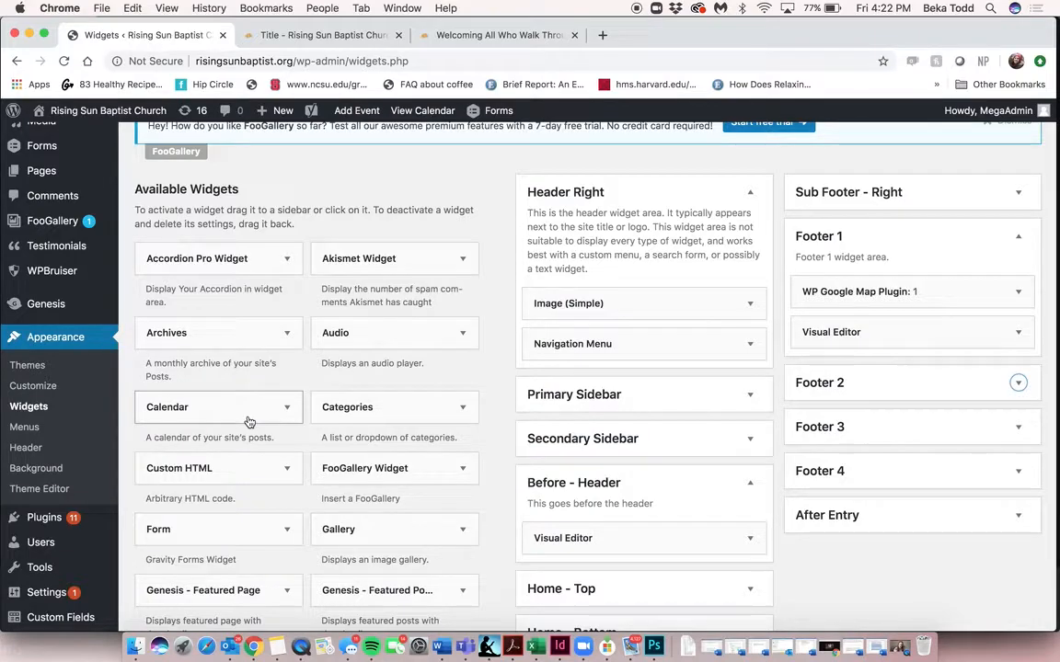
click(20, 428)
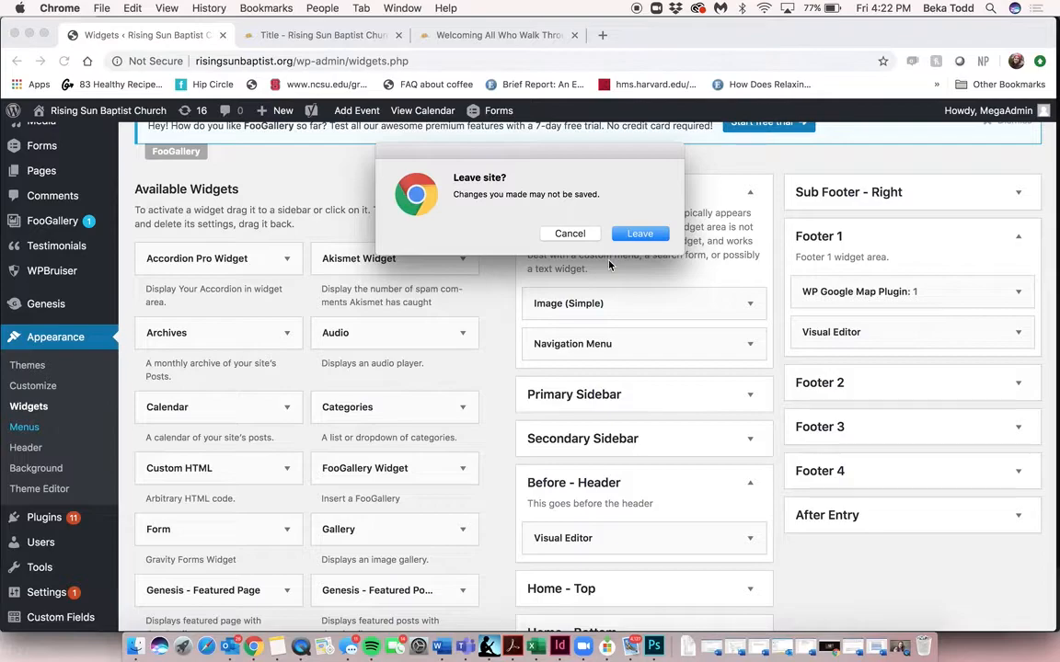
click(639, 234)
Step: Reload the published page to view its navigation and compare it with the Main Menu's structure and available pages
click(340, 33)
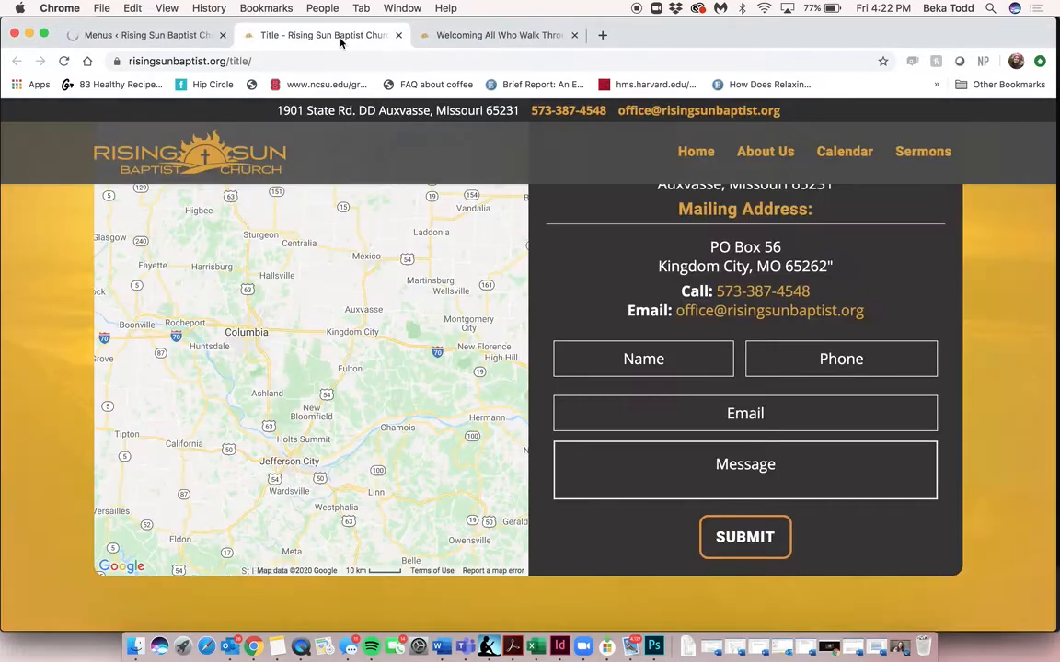
key(super+r)
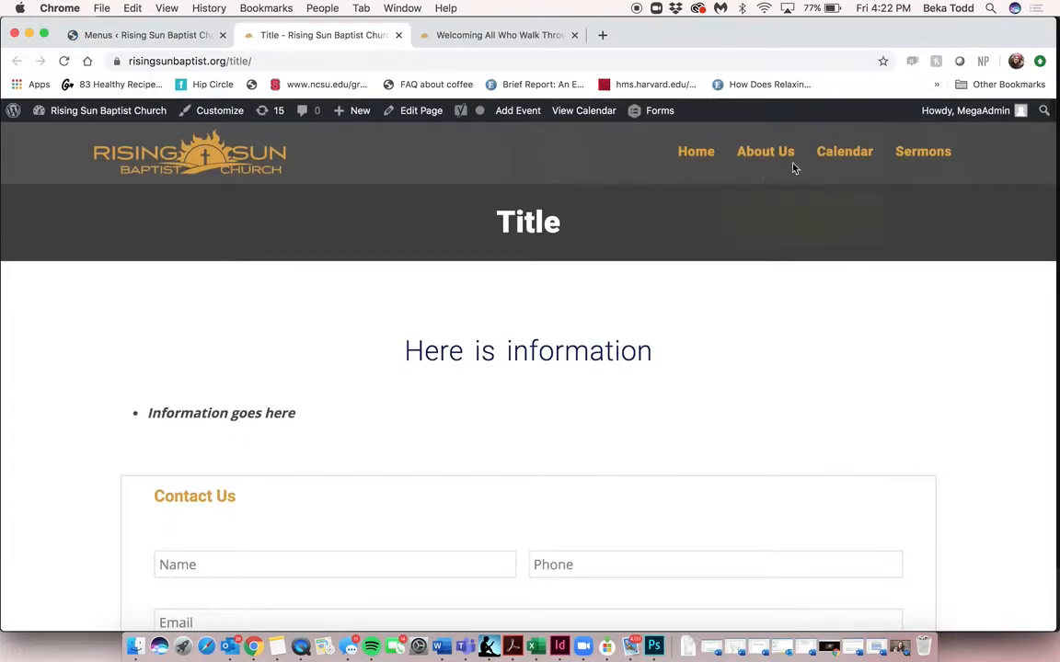
click(157, 36)
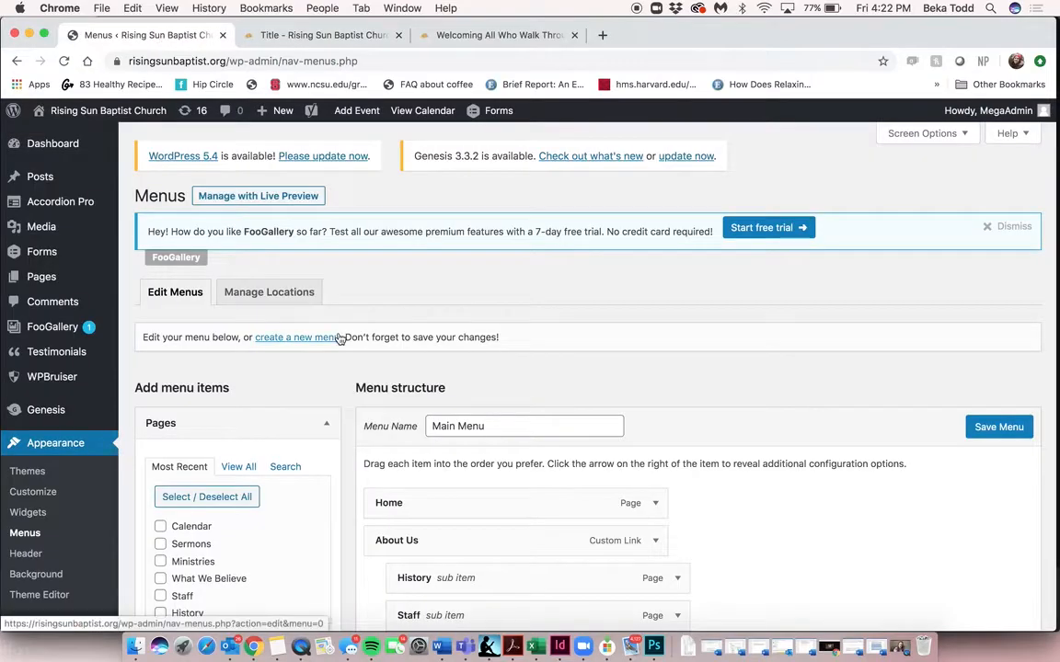
scroll(338, 339, down, 5)
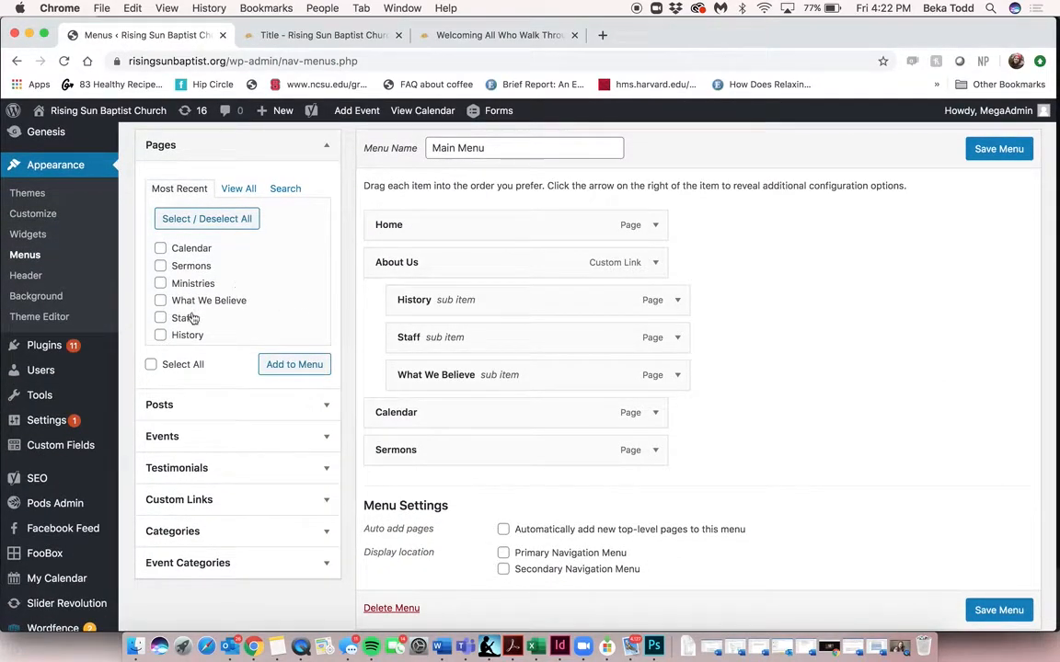
scroll(195, 307, up, 3)
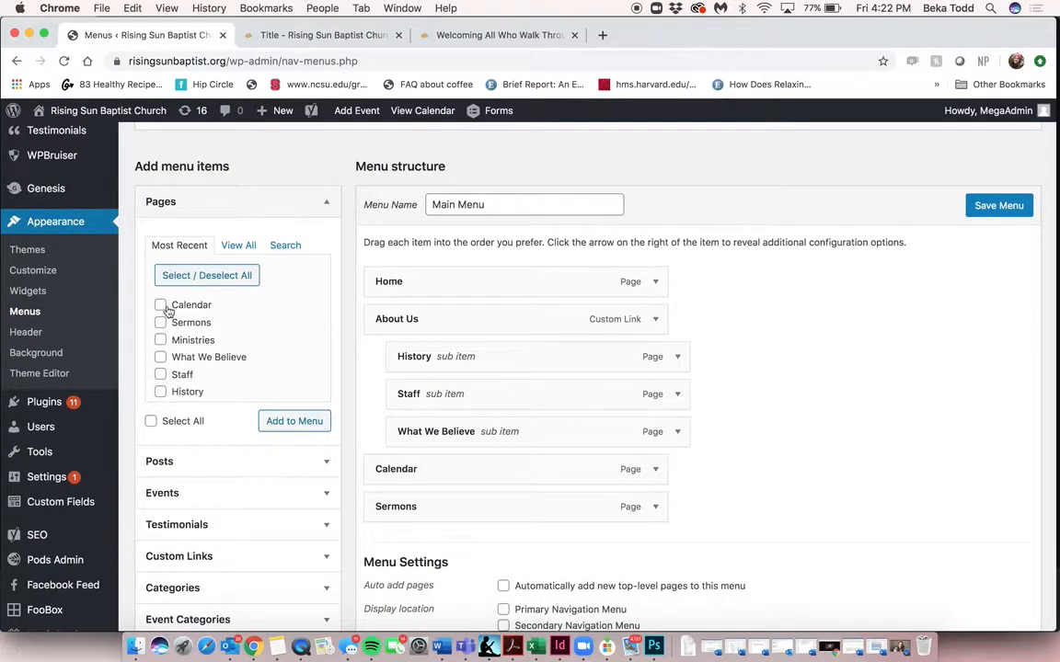
Step: Add the History page to the Main Menu and nest the new item as a sub item under Sermons
scroll(162, 348, down, 1)
click(160, 383)
click(282, 421)
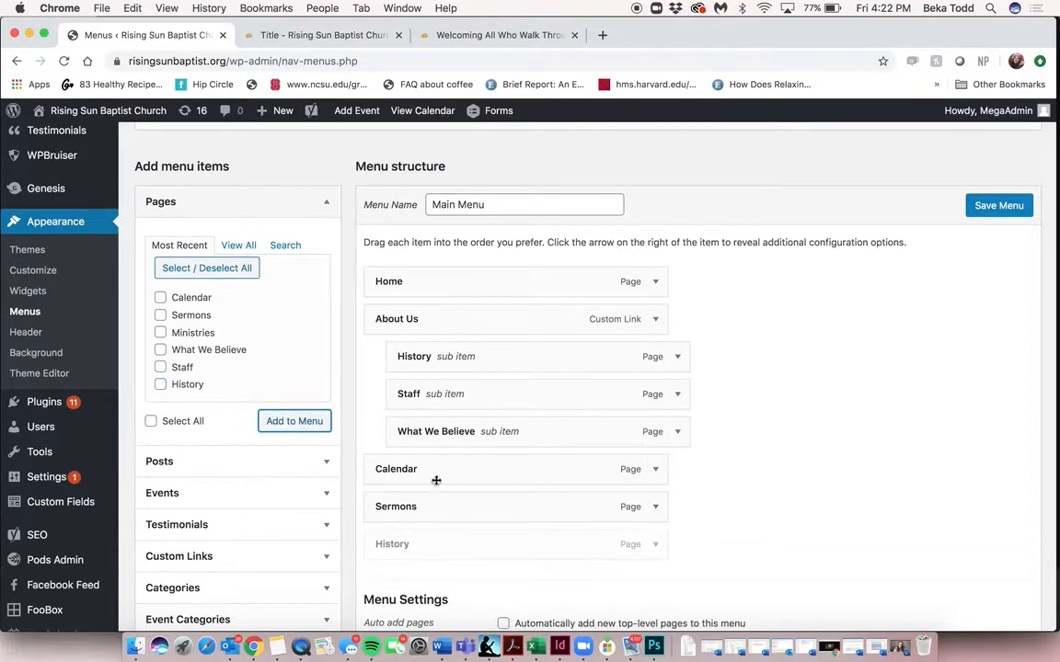
drag(521, 547, 572, 551)
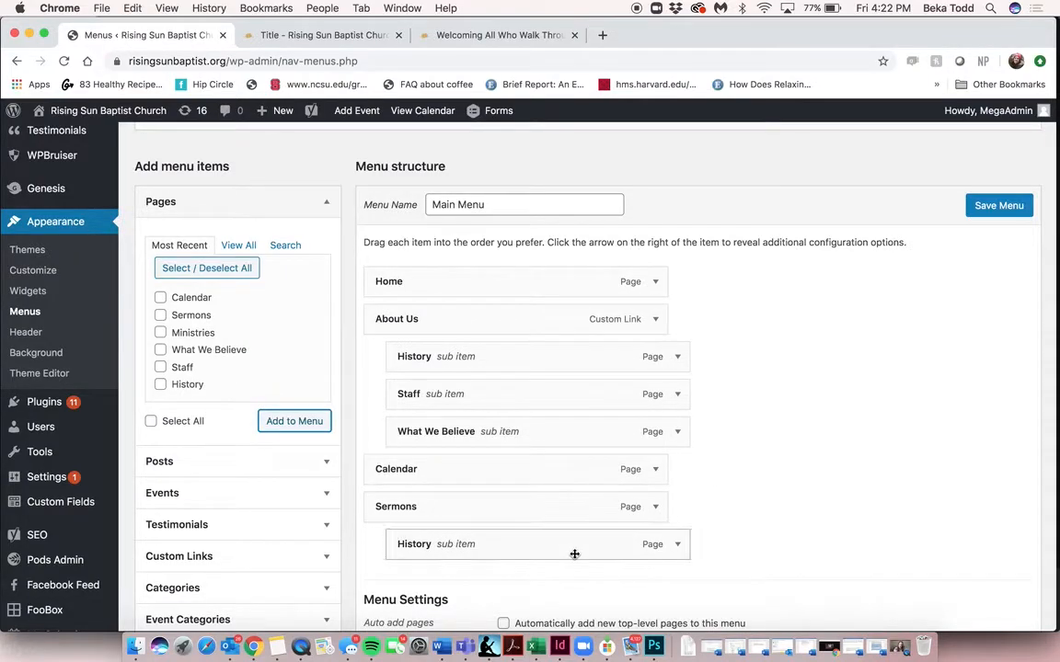
Step: Remove the History sub item nested under Sermons from the Main Menu
click(676, 545)
scroll(552, 568, down, 2)
scroll(552, 568, down, 3)
click(412, 558)
scroll(751, 427, up, 5)
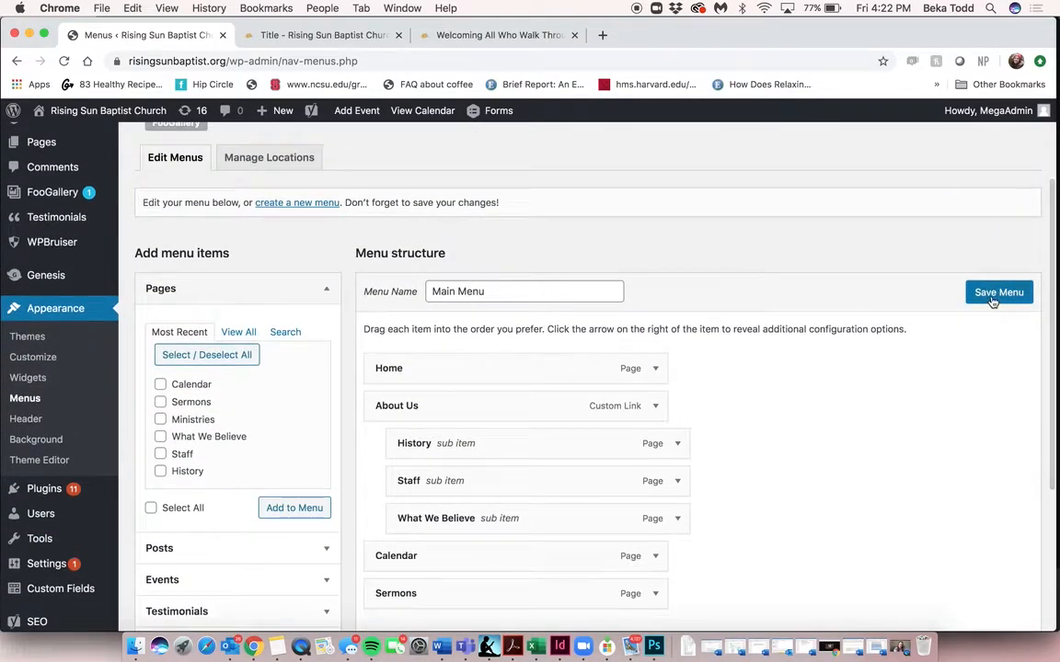
Step: Add a custom link to the Main Menu with URL google.com and link text Google
scroll(669, 407, down, 4)
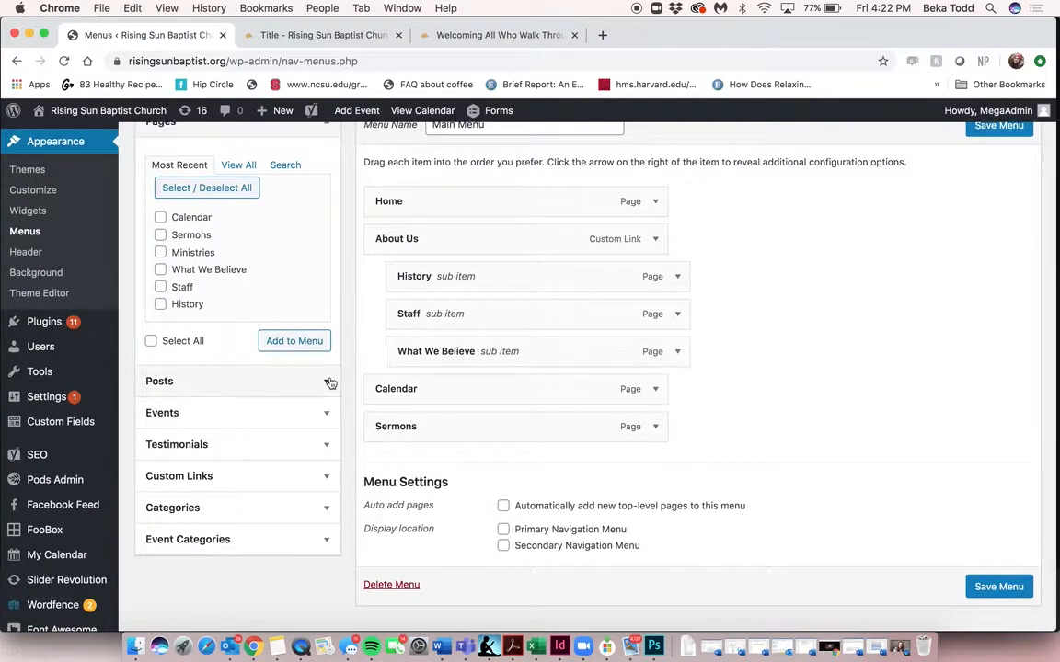
click(304, 483)
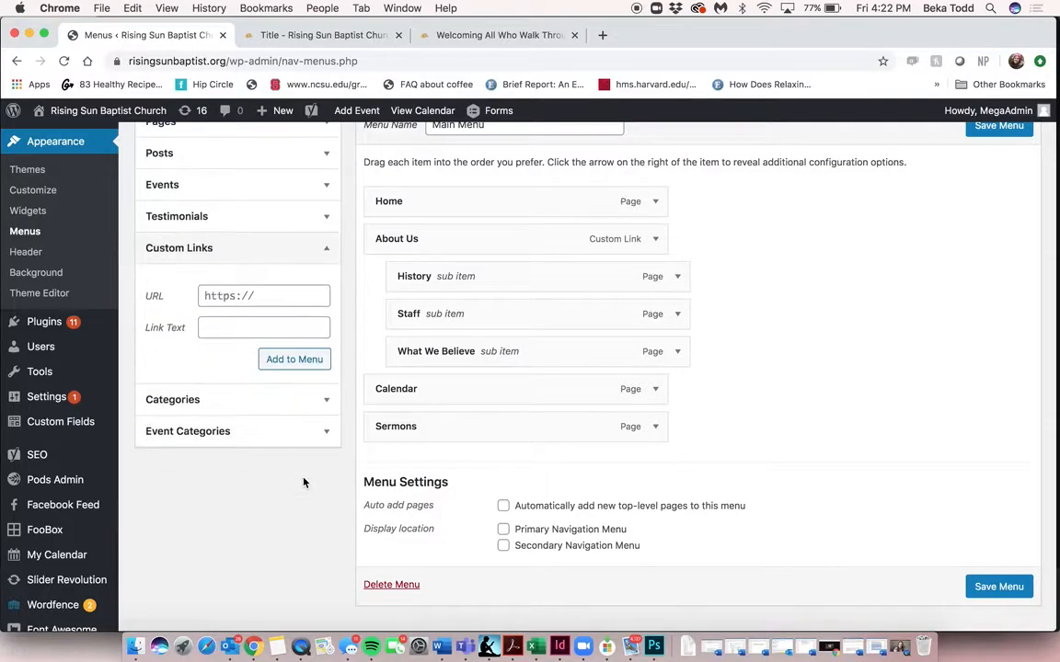
click(289, 297)
text(google.com)
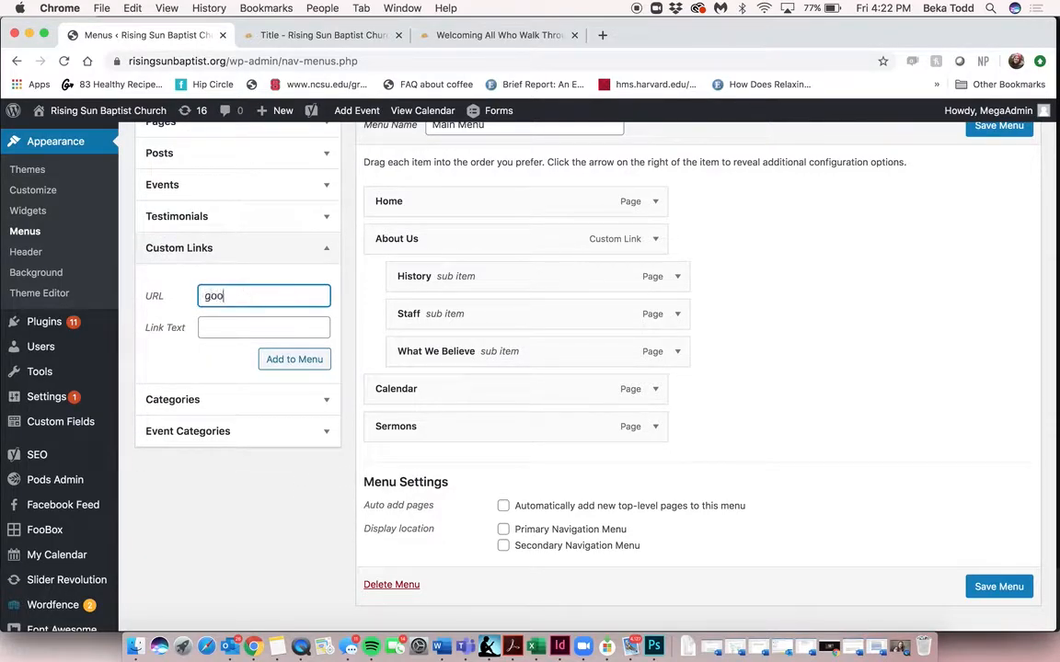
click(262, 327)
text(Google)
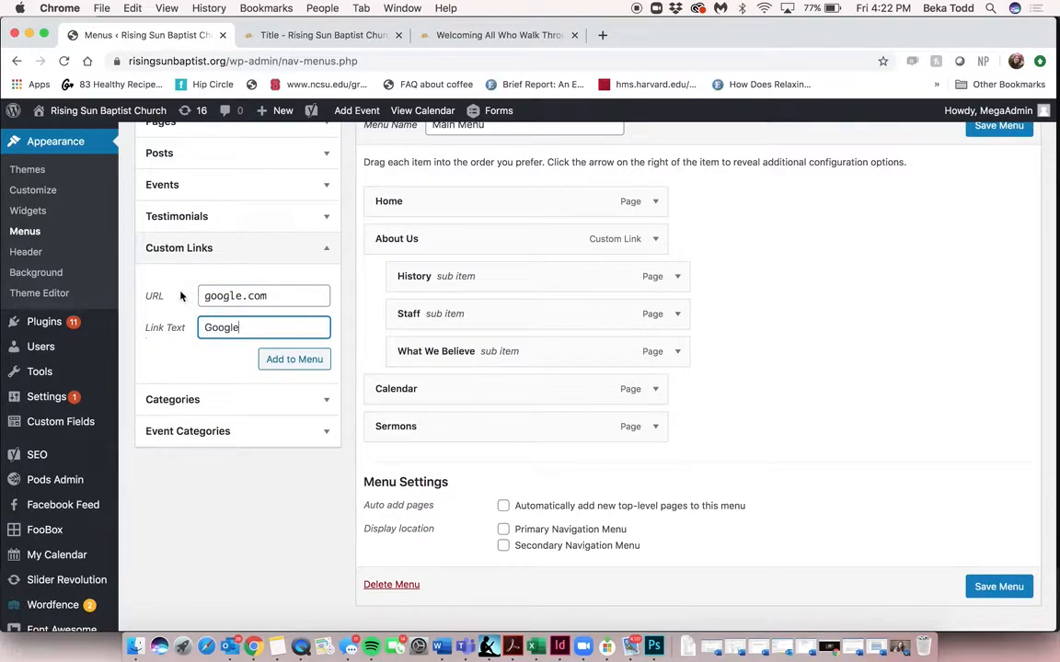
click(273, 296)
click(274, 328)
click(276, 357)
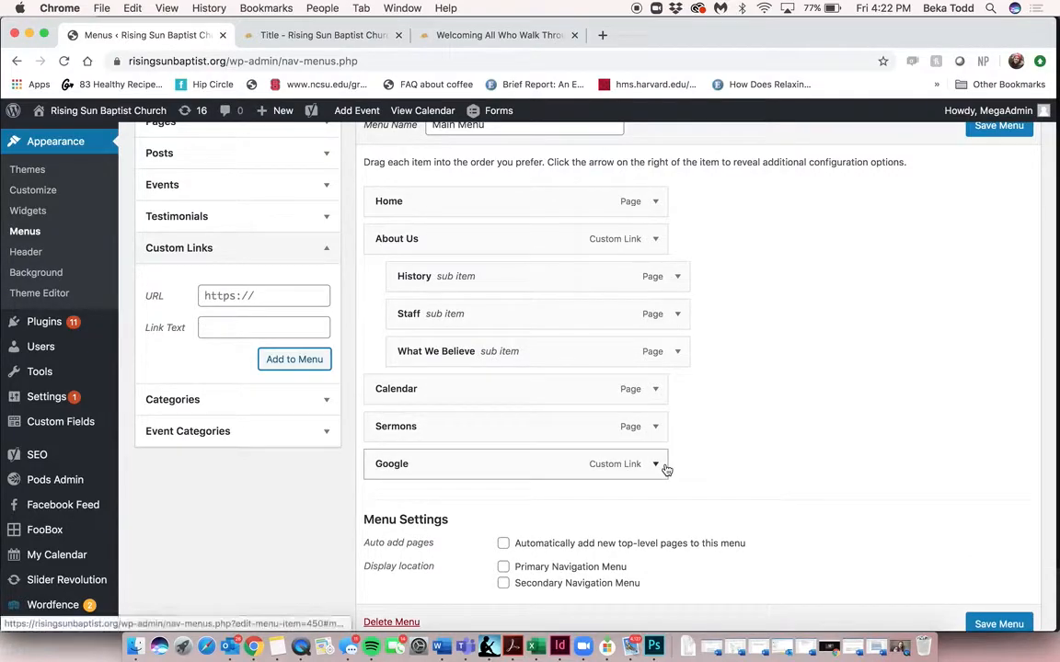
Step: Expand the Google custom link's settings in the Main Menu and remove the item
click(663, 467)
scroll(529, 507, down, 5)
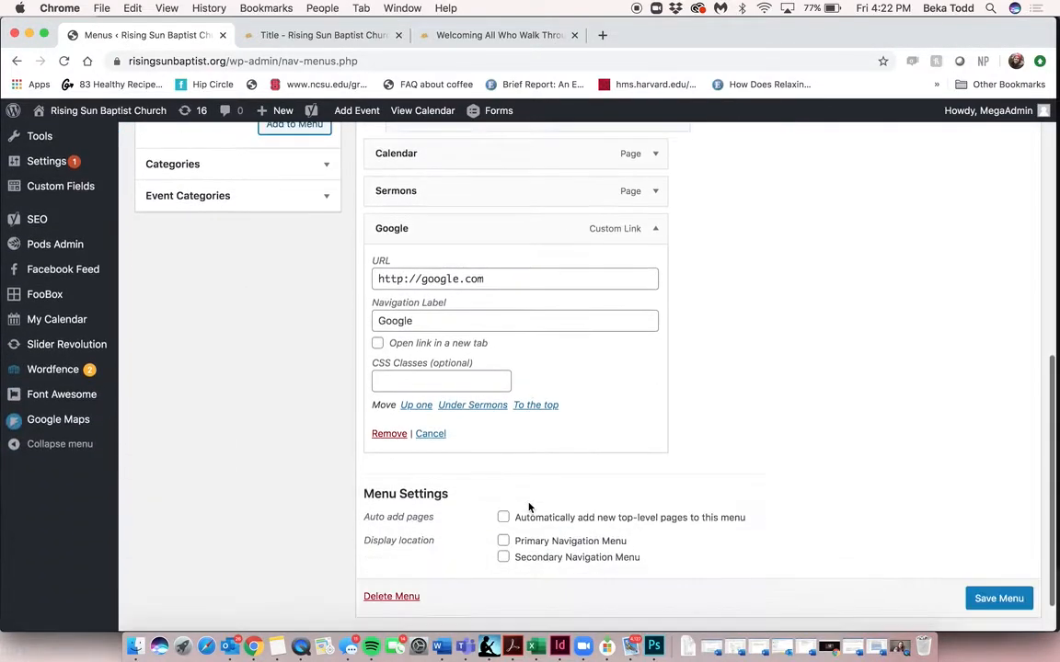
click(385, 433)
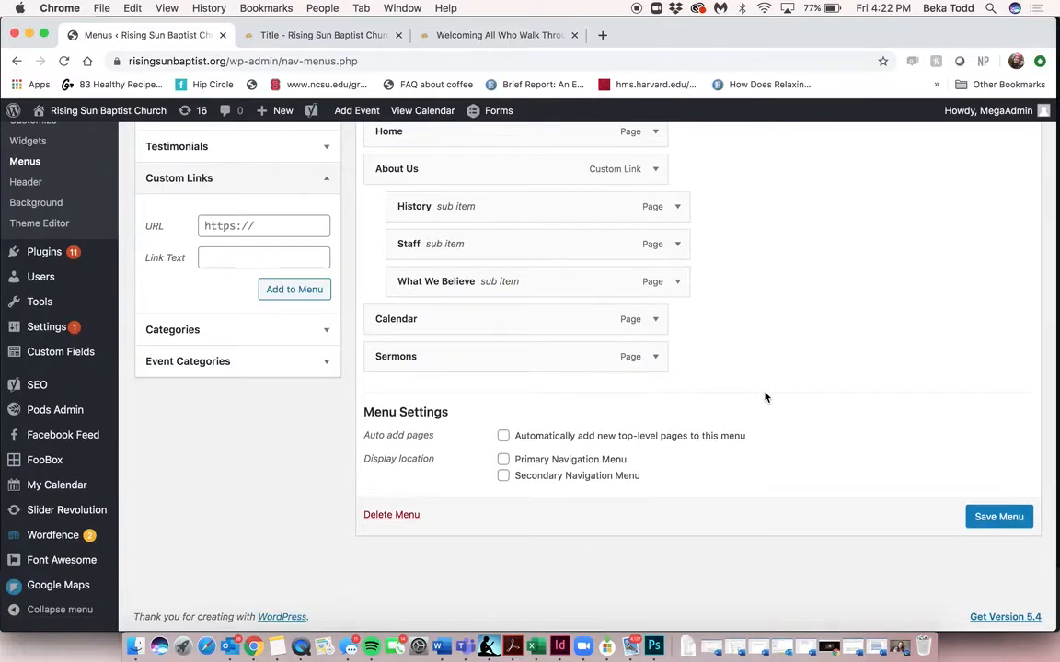
Step: Review the Main Menu's structure and the recent pages available to add, then collapse the Pages list
scroll(765, 396, up, 5)
scroll(697, 463, down, 4)
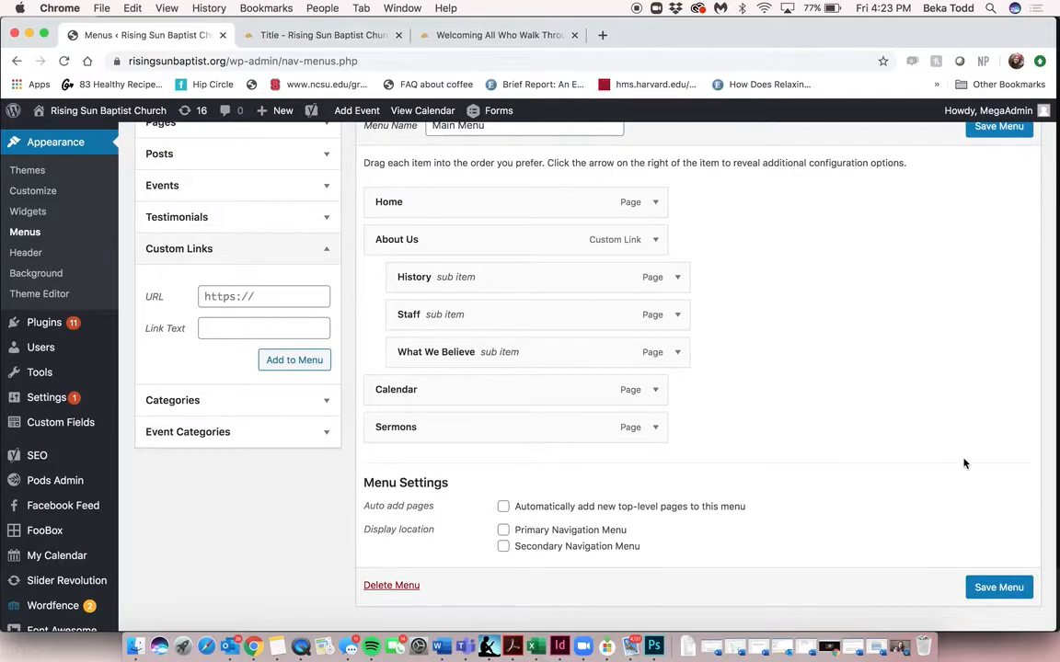
scroll(960, 463, up, 2)
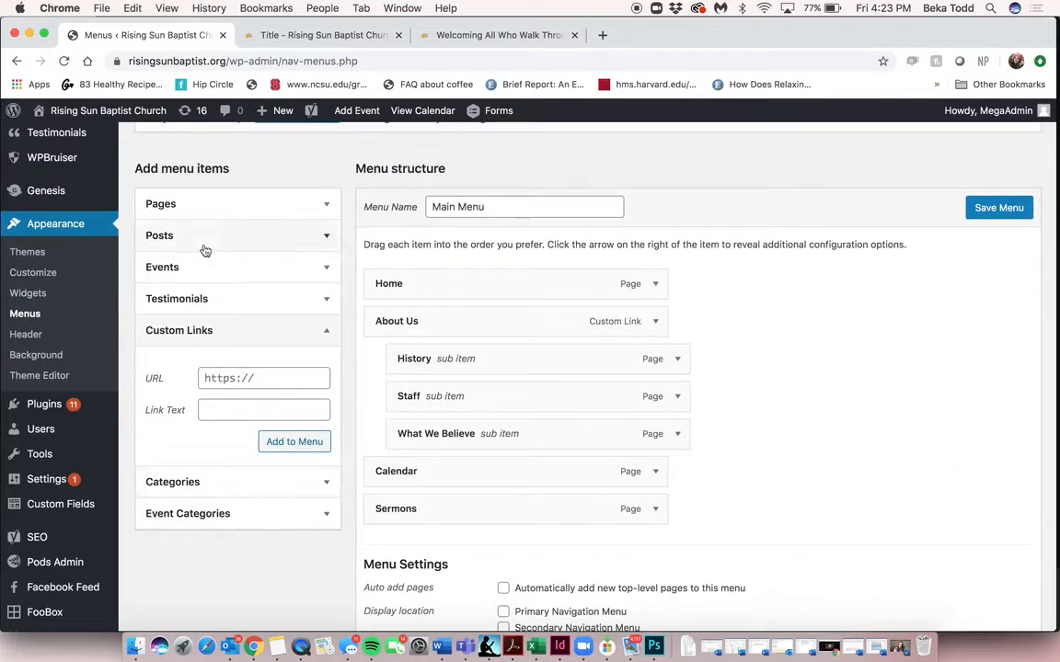
click(230, 203)
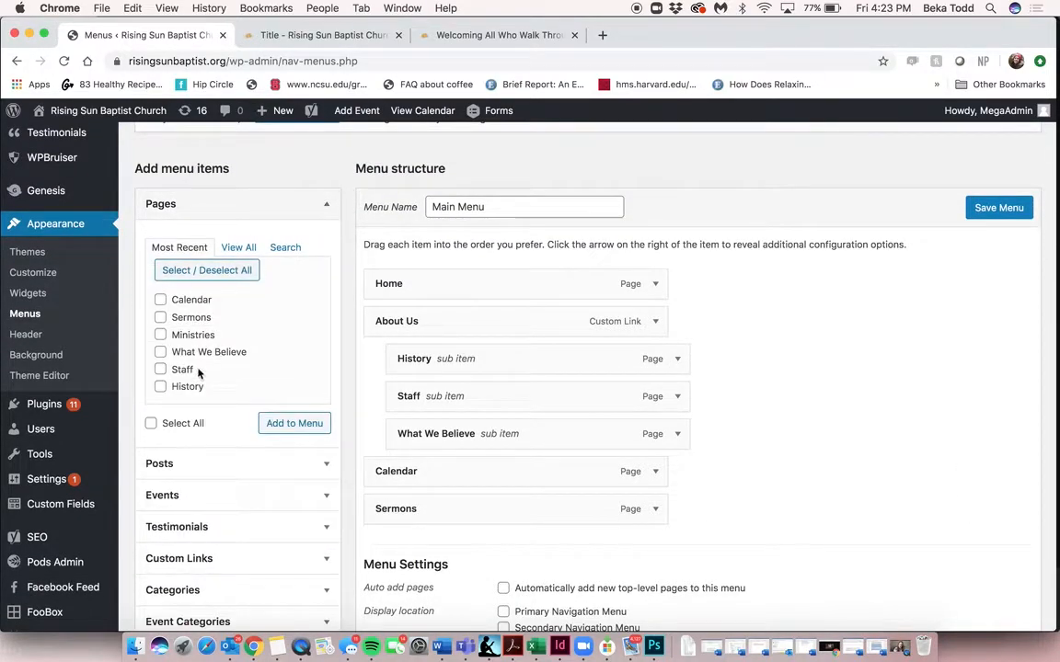
click(326, 217)
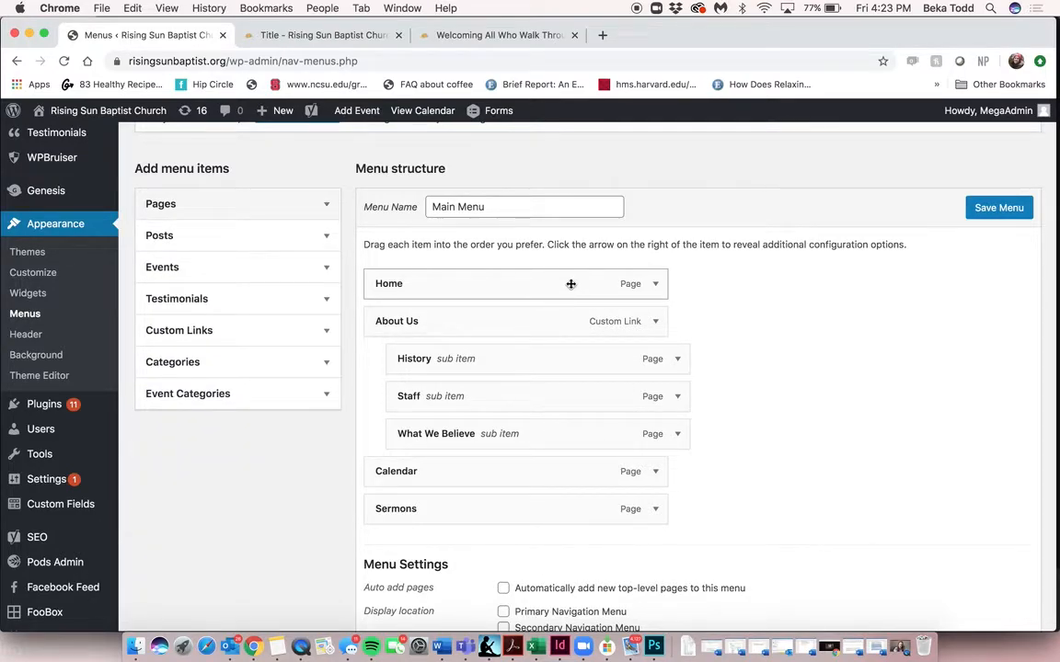
Step: Open the site's installed plugins and look through the list
mouse_move(63, 411)
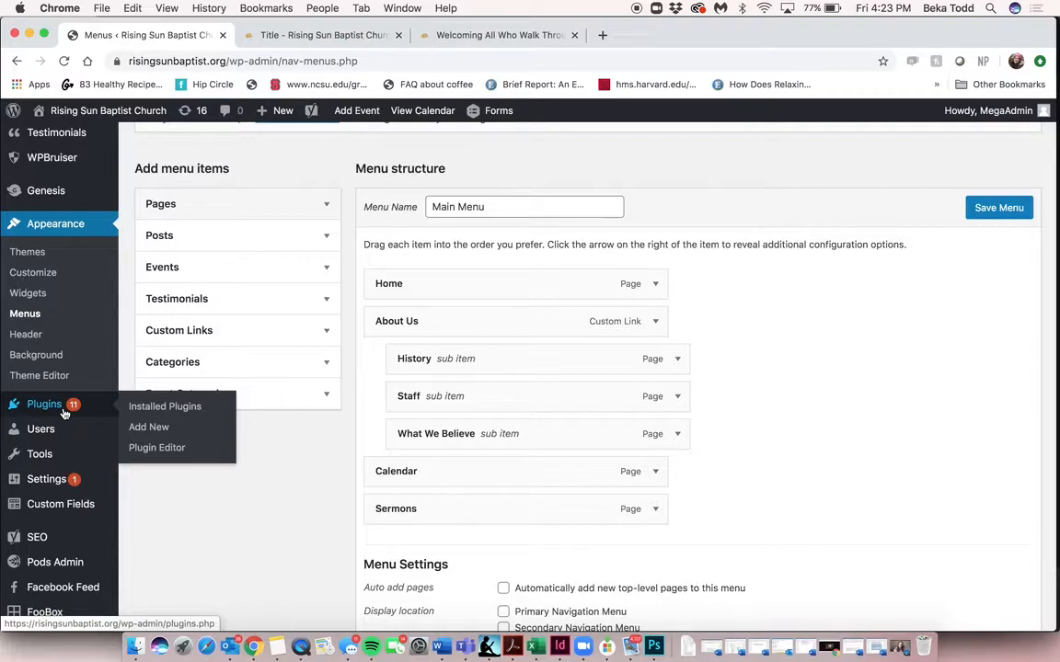
click(64, 413)
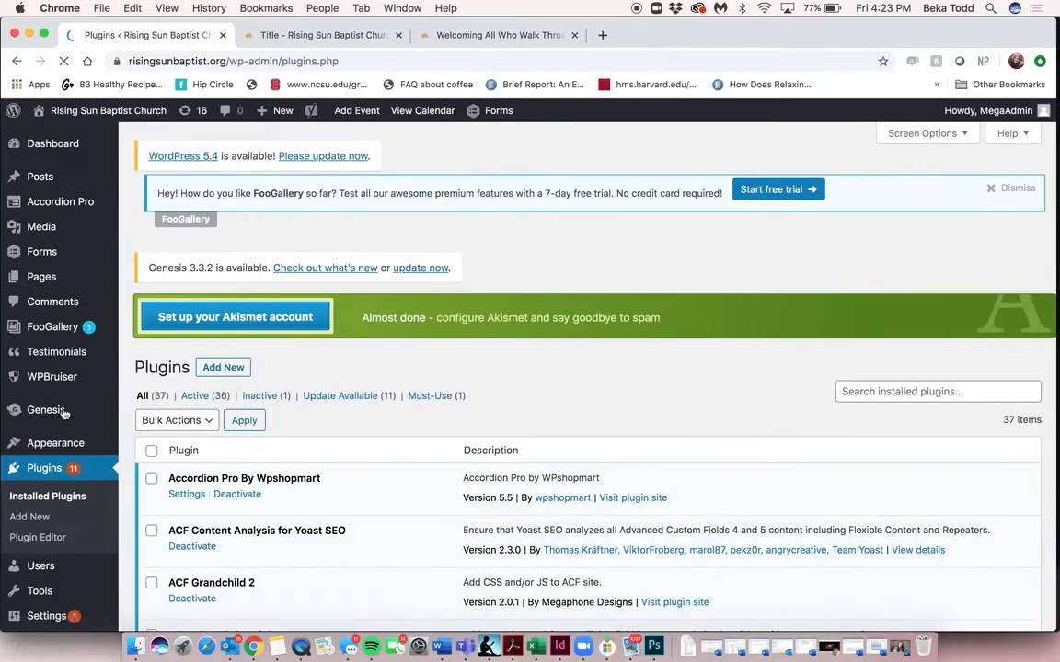
scroll(266, 444, down, 4)
scroll(272, 446, down, 3)
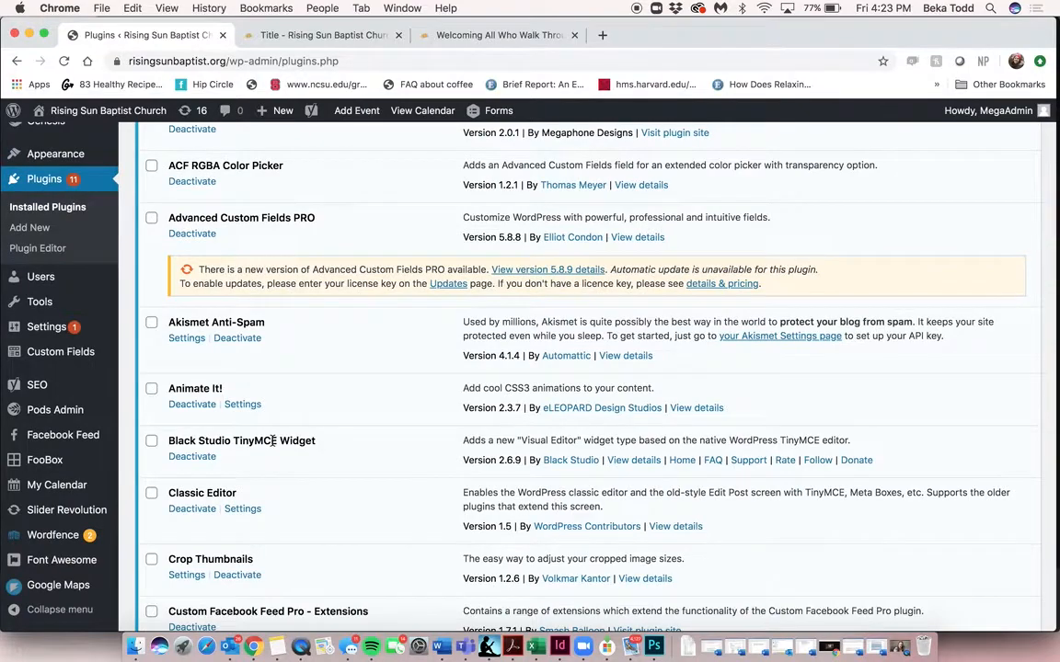
scroll(272, 445, up, 8)
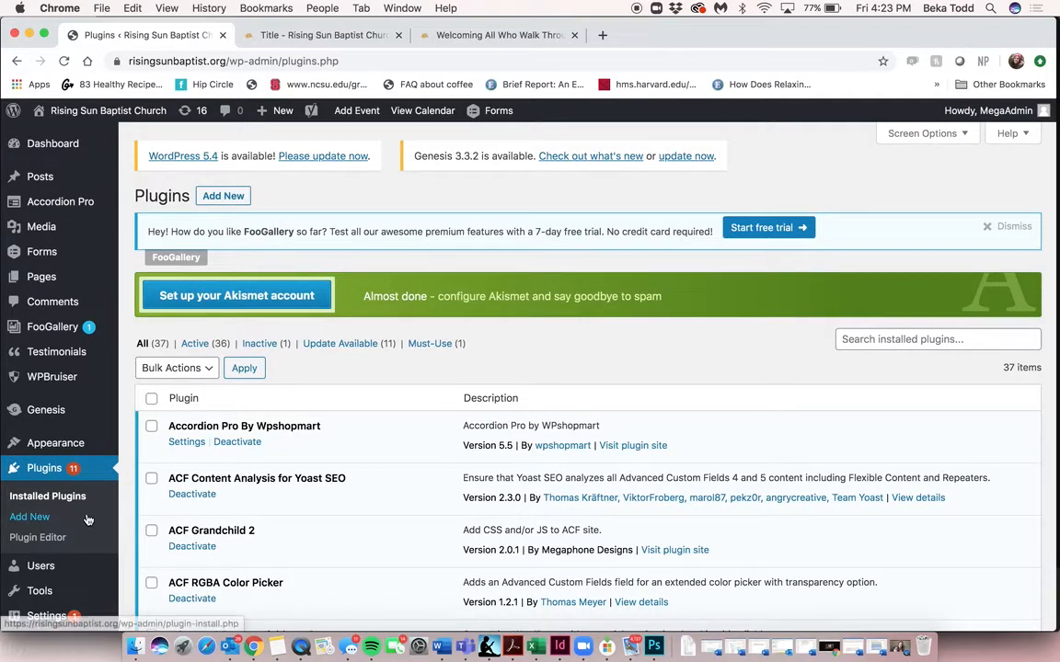
Step: Open the list of all the site's users
mouse_move(63, 566)
scroll(65, 567, down, 3)
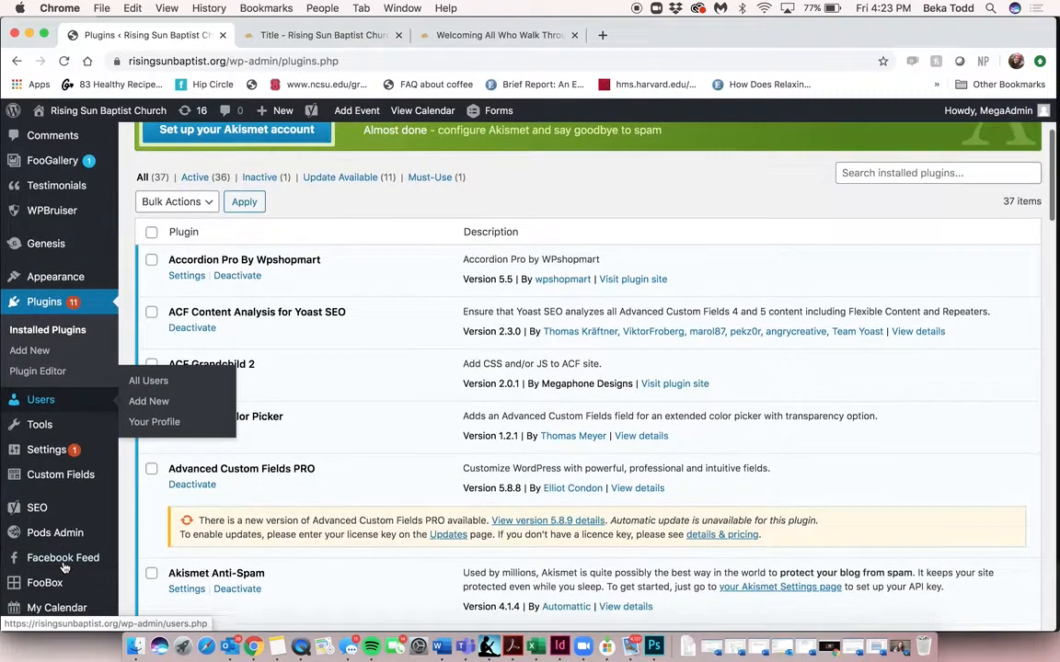
scroll(52, 371, down, 2)
click(50, 312)
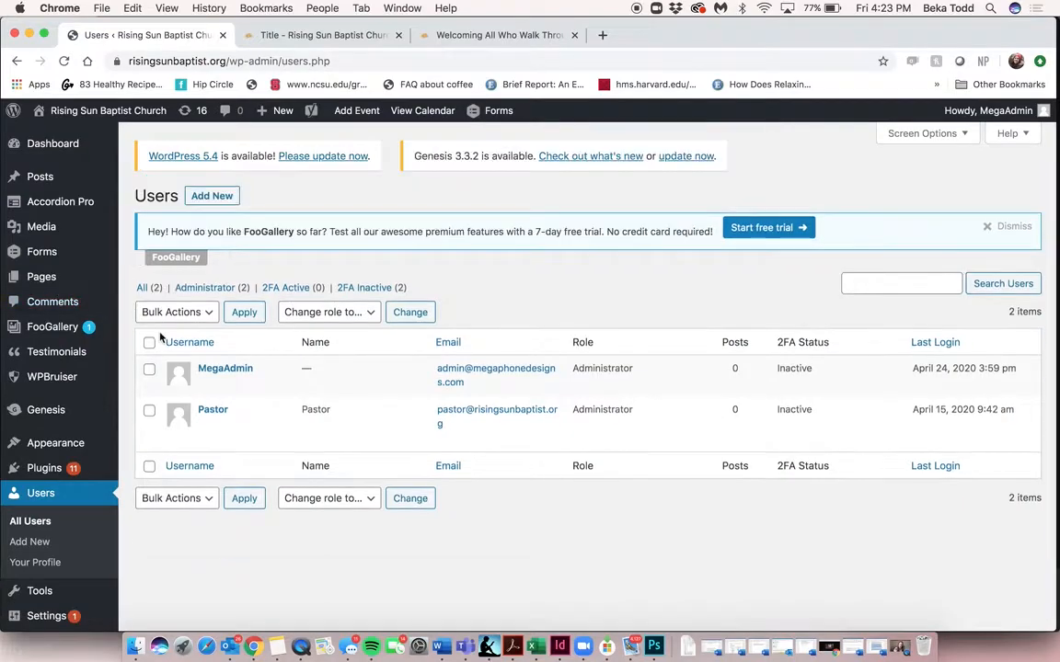
Step: Open the Pastor user's profile, review its fields from personal options through password and layout settings, and return to the users list
click(207, 427)
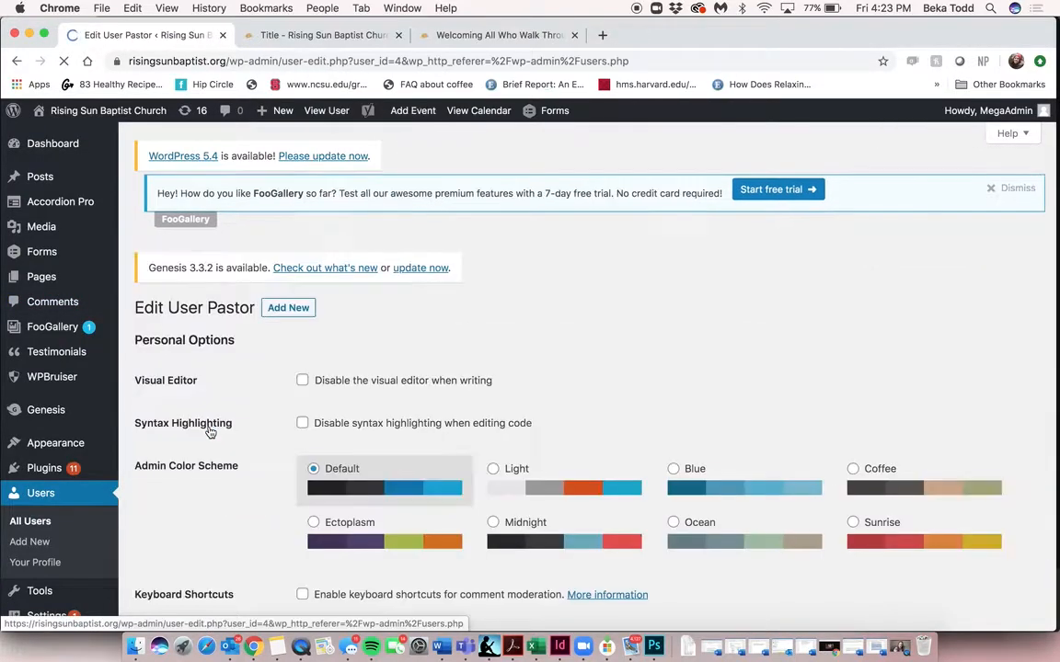
scroll(358, 409, down, 5)
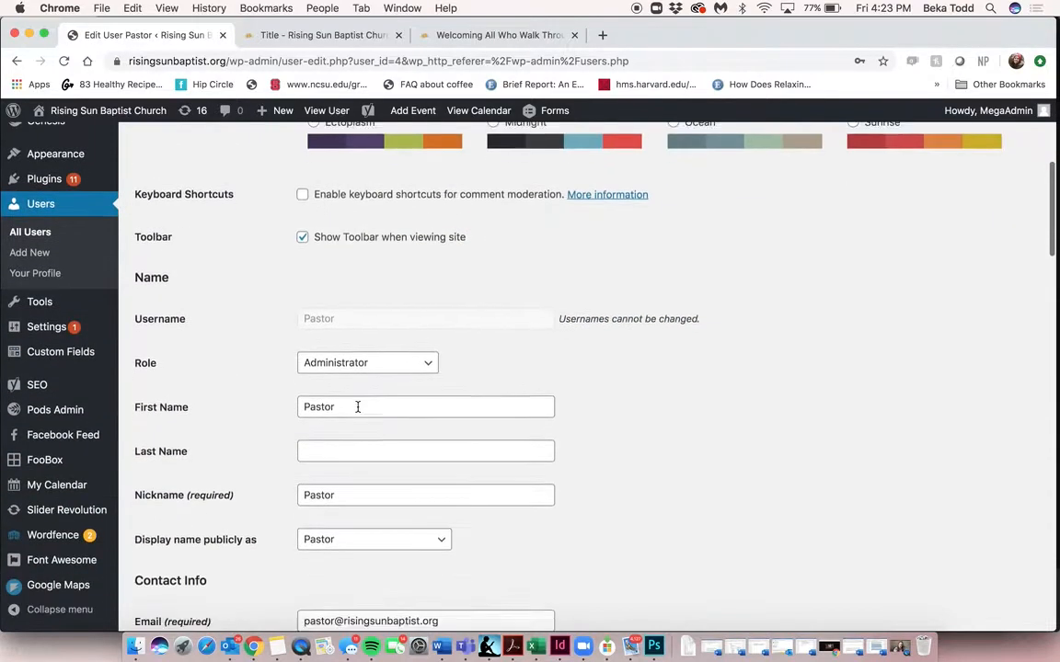
scroll(308, 396, down, 2)
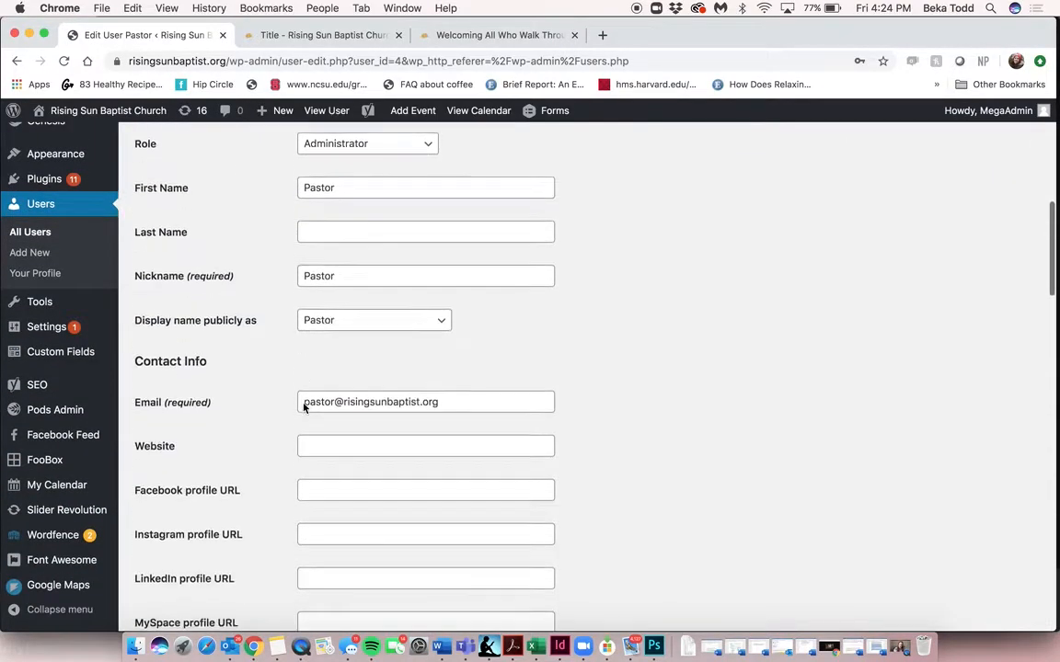
scroll(303, 408, down, 6)
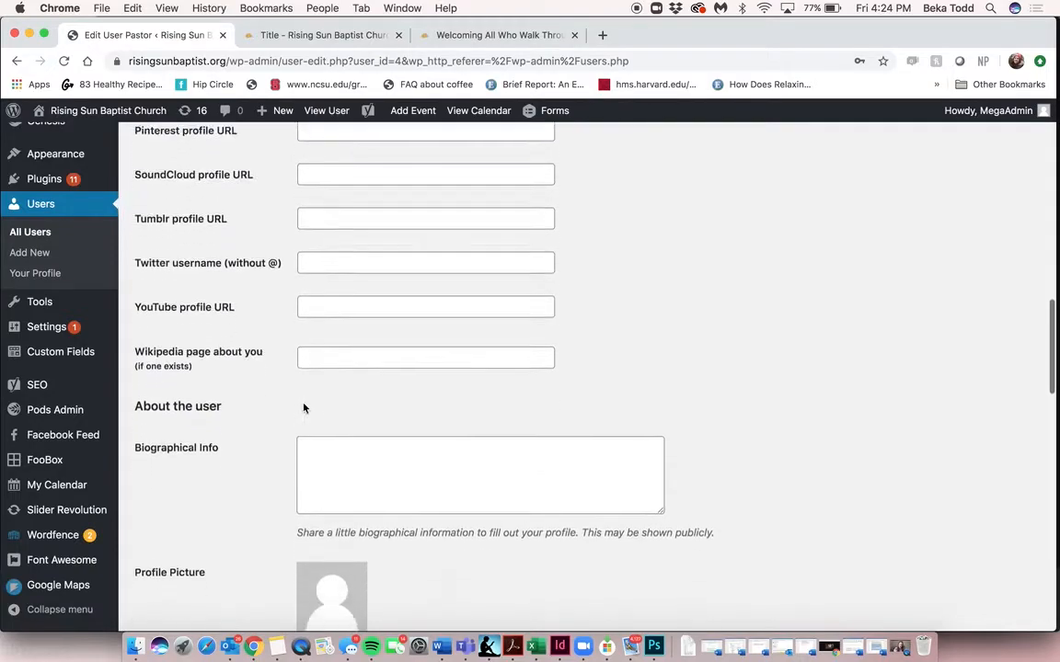
scroll(304, 407, up, 4)
scroll(304, 407, down, 15)
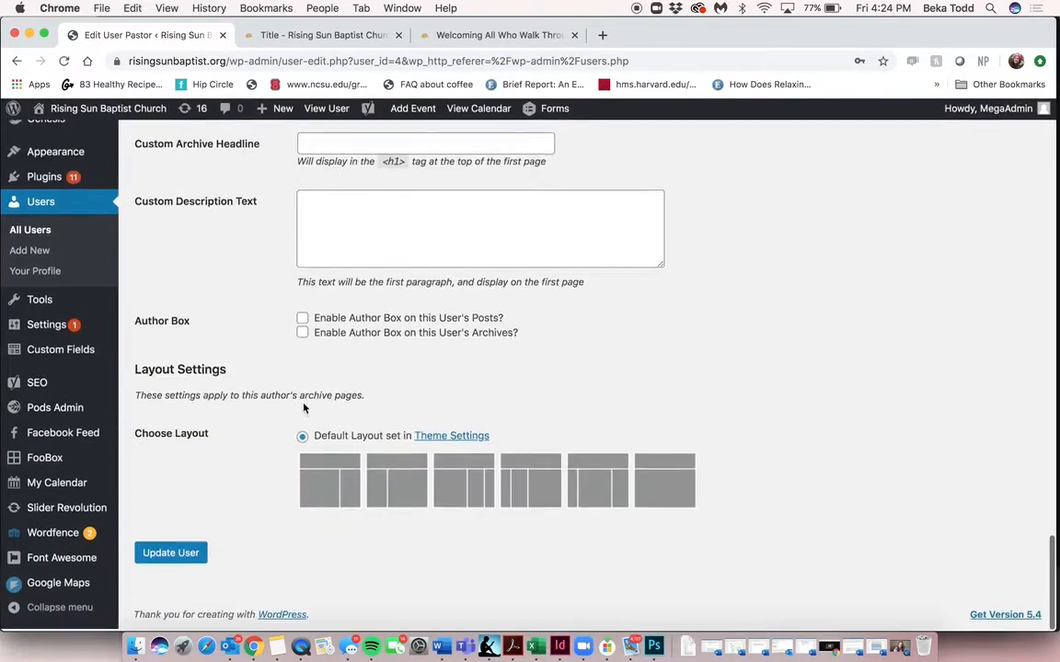
scroll(304, 407, up, 4)
scroll(303, 407, up, 8)
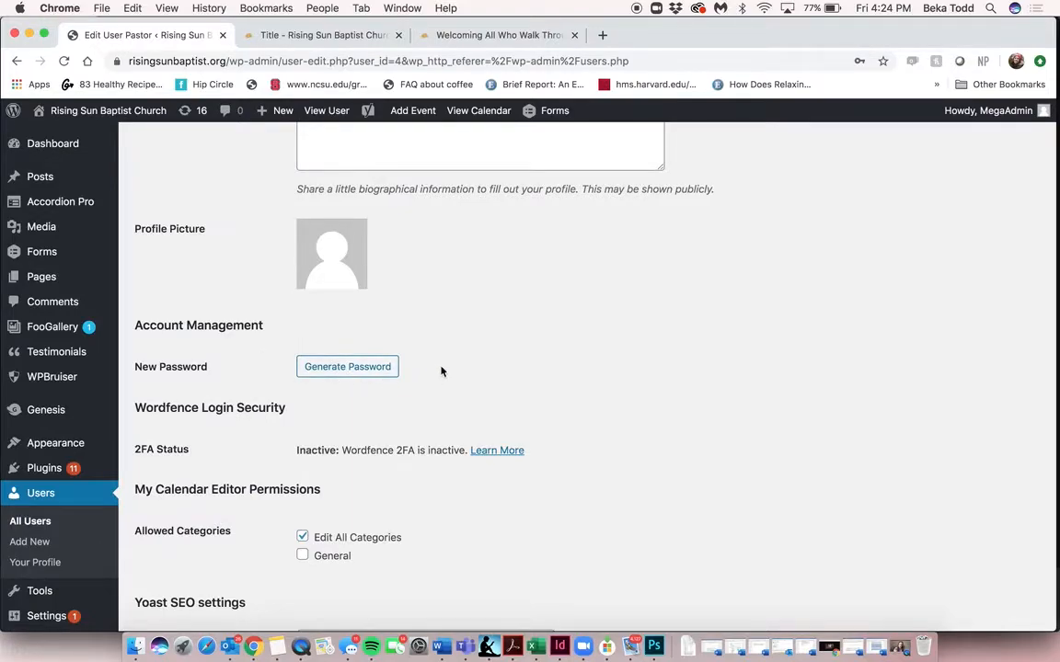
scroll(447, 378, down, 10)
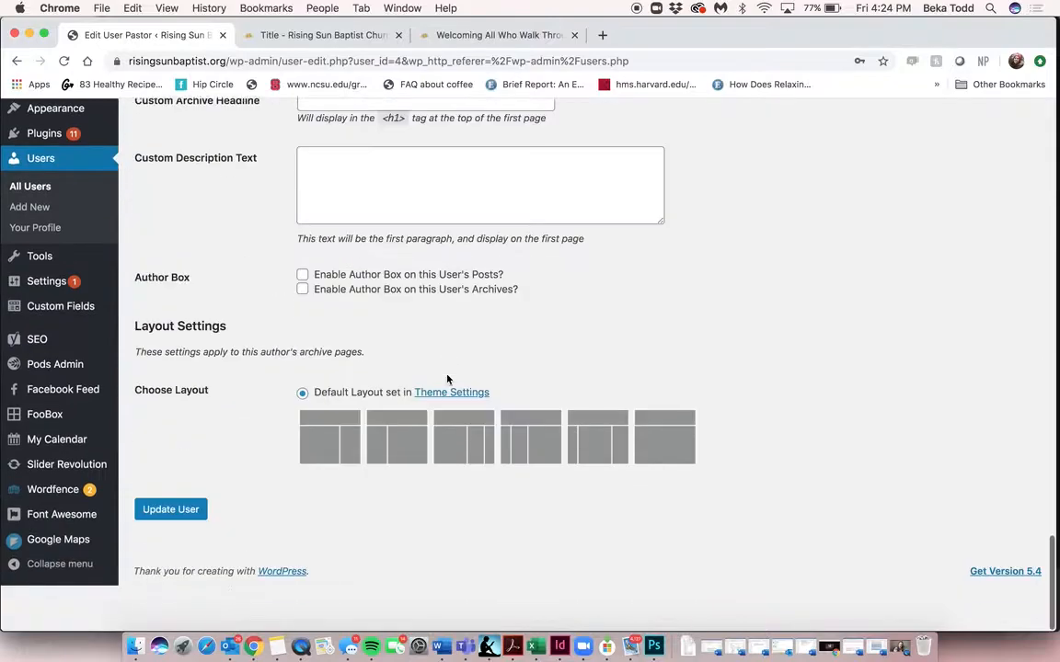
key(super+bracketleft)
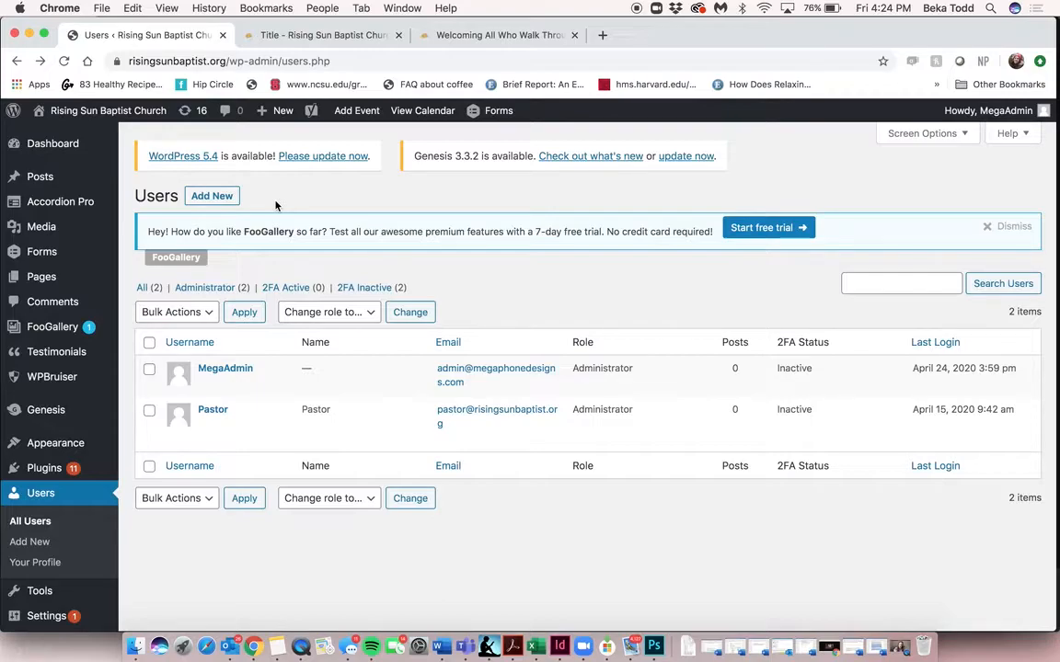
Step: Look over the remaining admin areas from Tools to My Calendar, and open Slider Revolution
scroll(286, 407, down, 5)
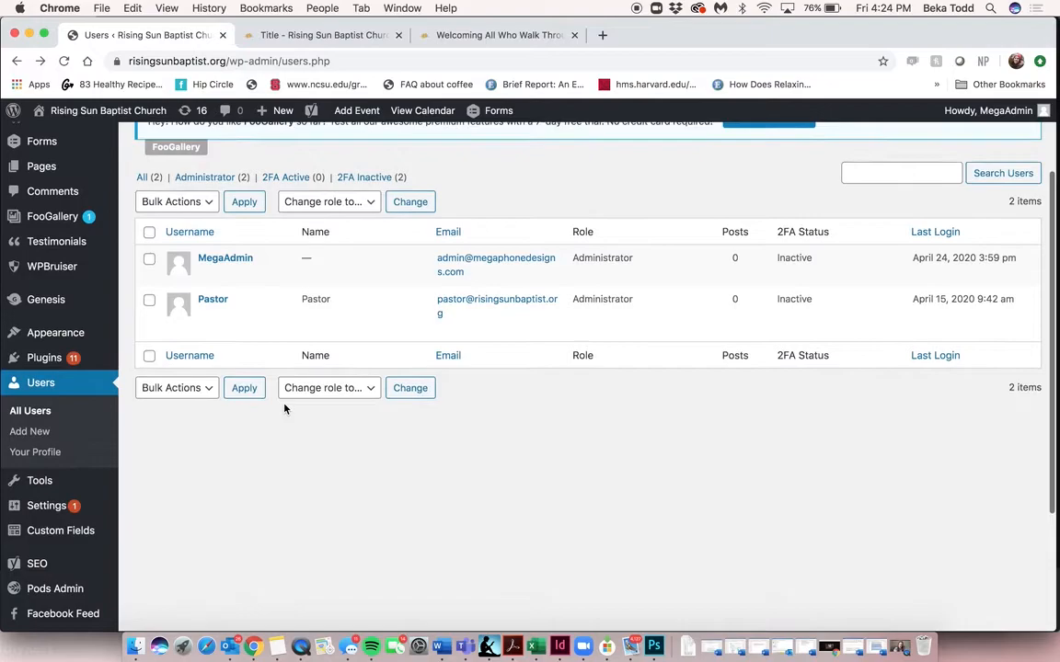
scroll(286, 408, down, 3)
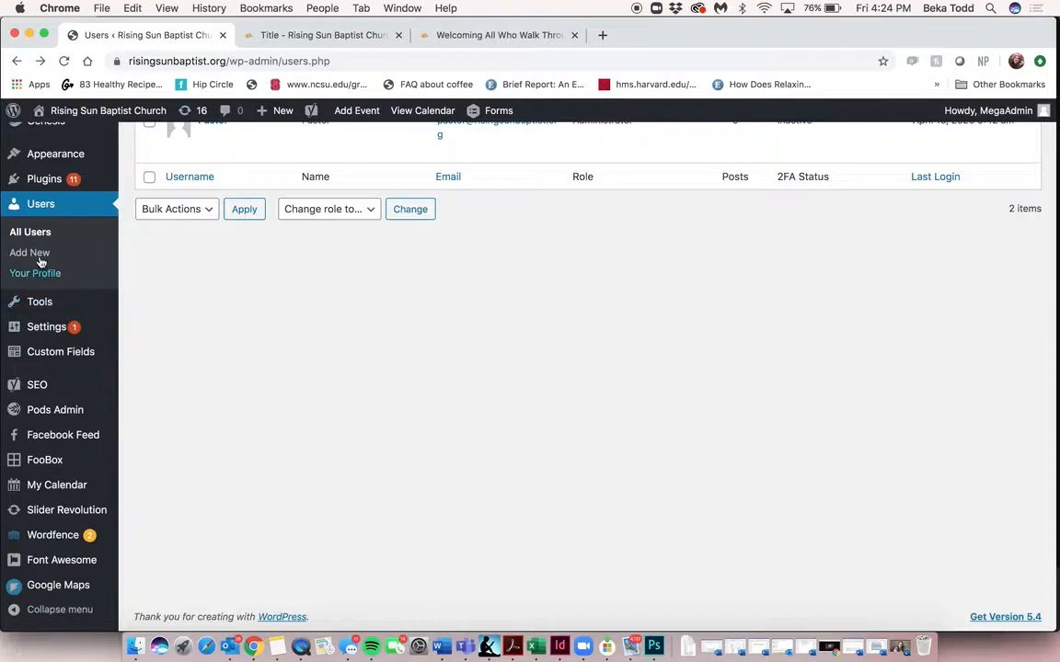
mouse_move(45, 308)
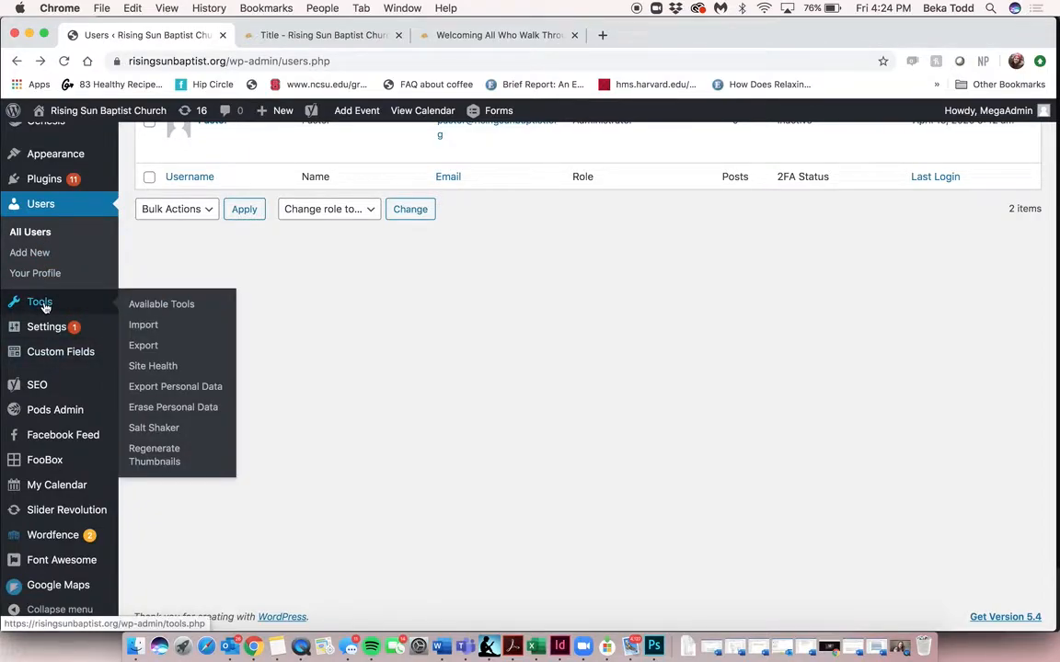
mouse_move(51, 334)
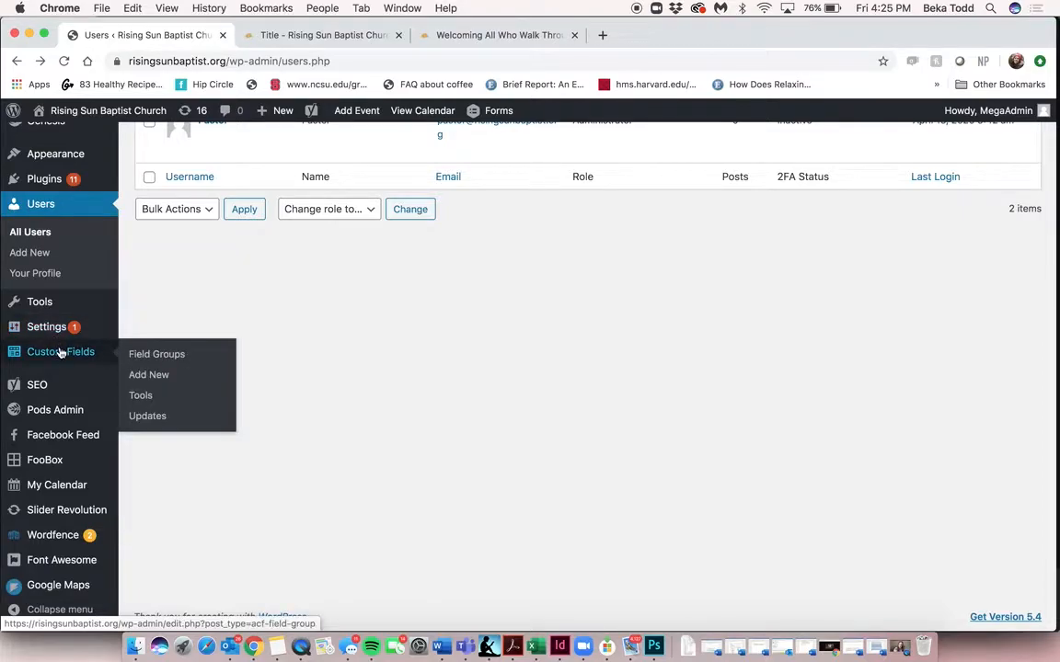
mouse_move(51, 392)
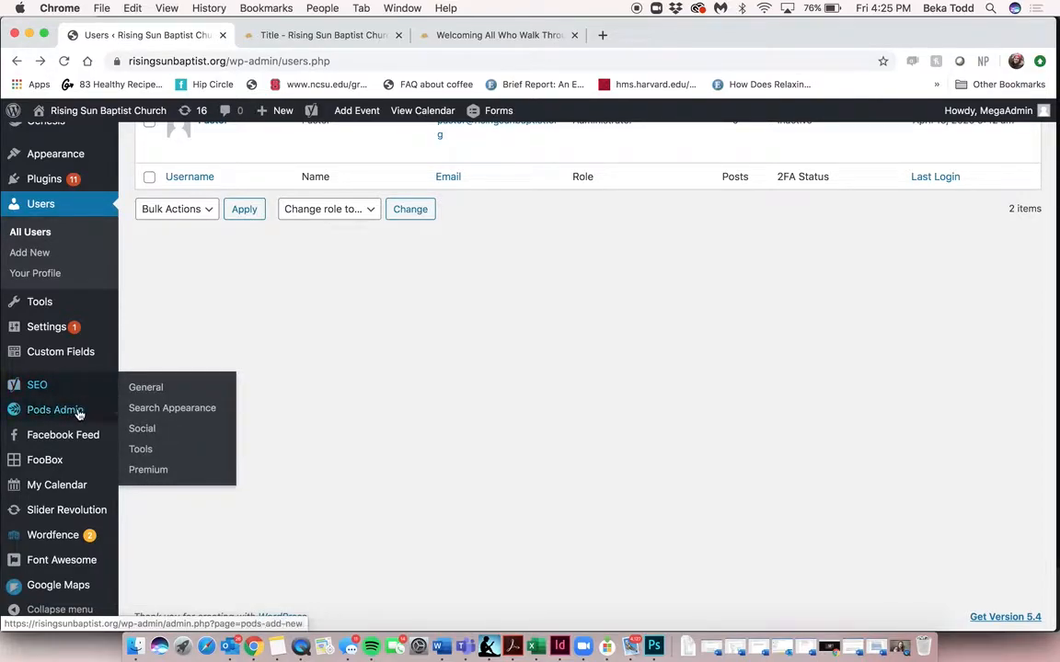
mouse_move(80, 414)
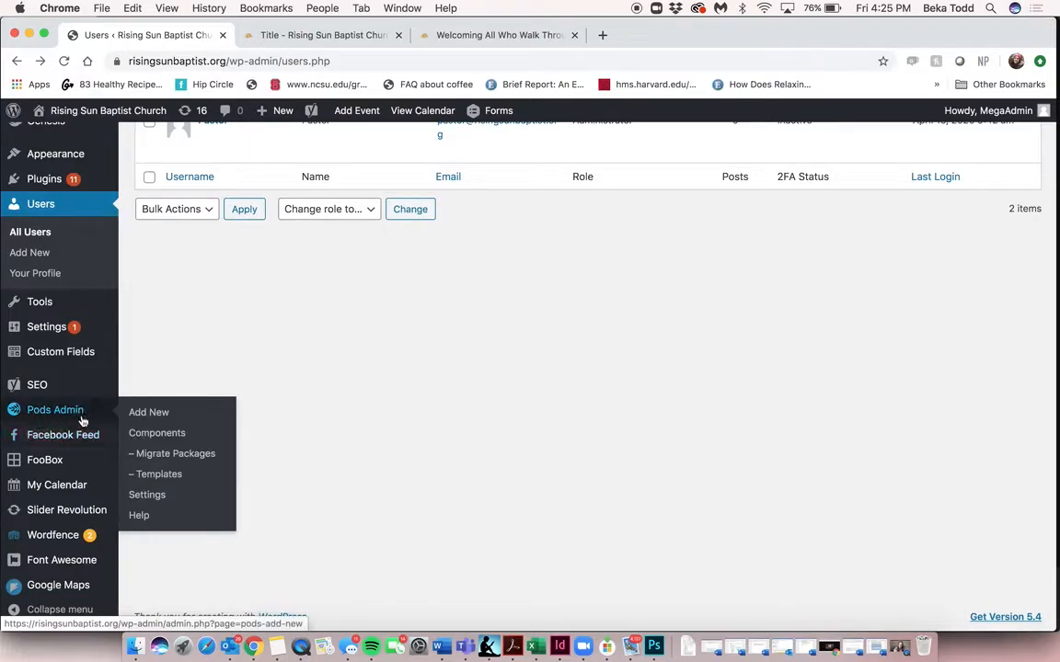
mouse_move(84, 439)
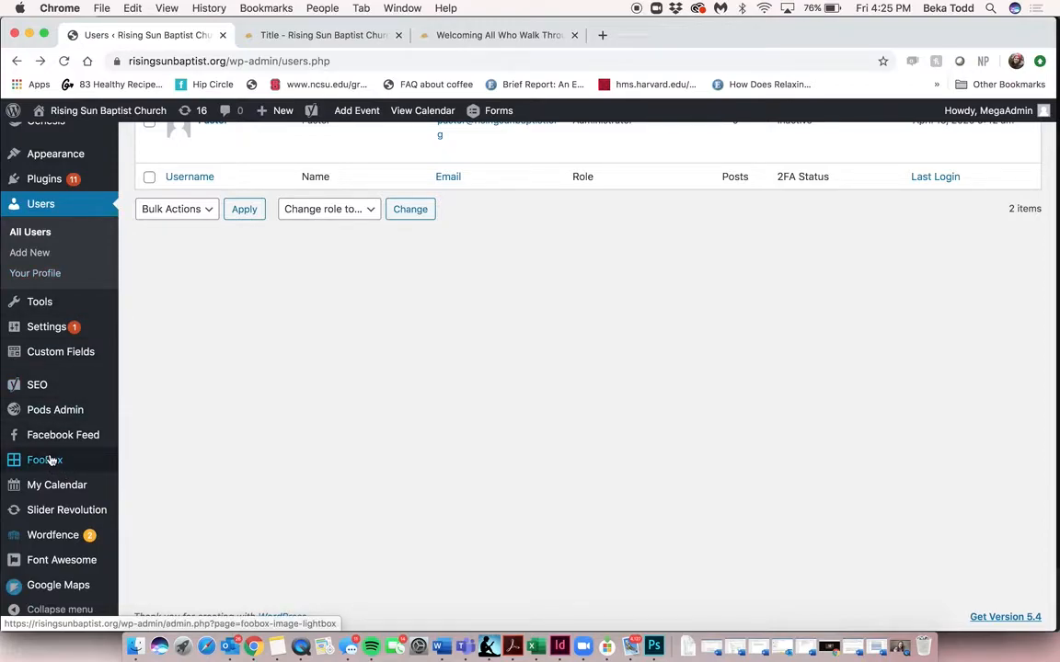
mouse_move(53, 492)
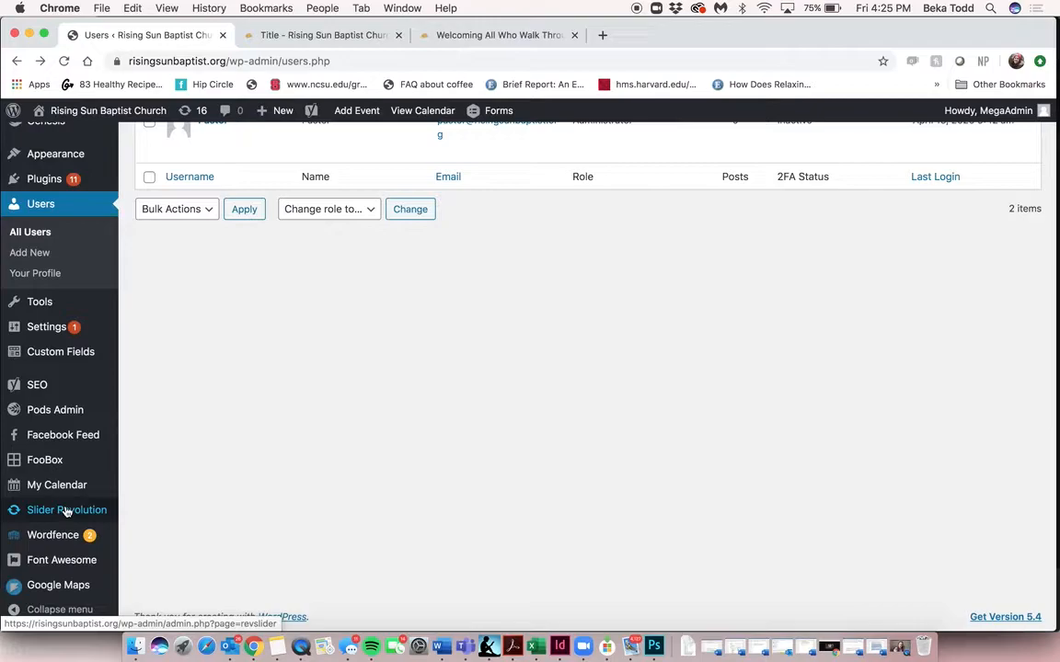
click(66, 511)
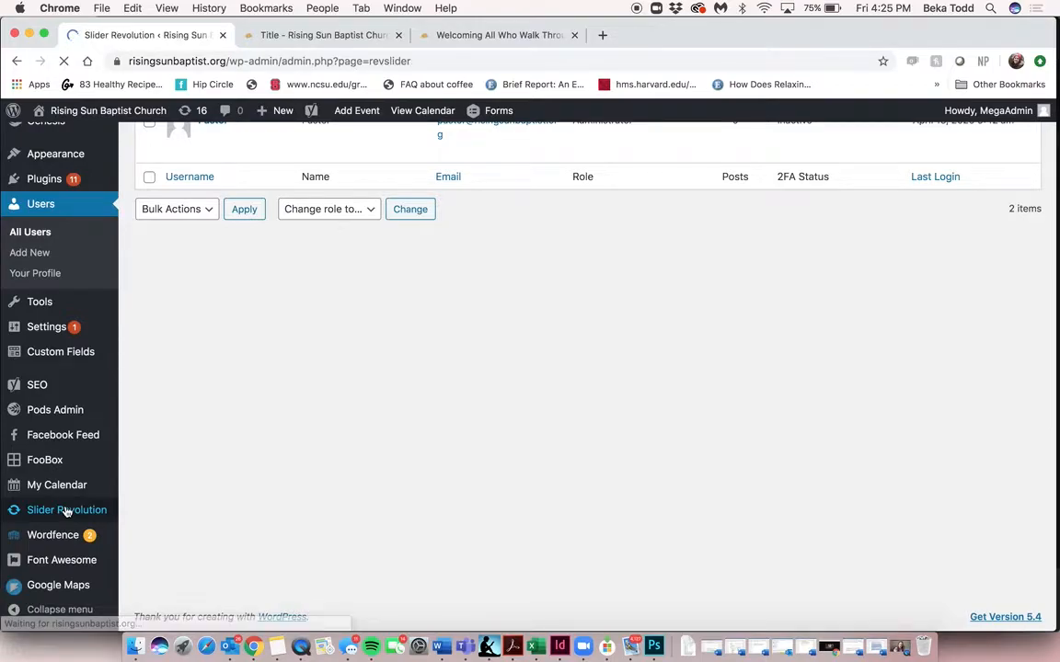
Step: Open the home slider module for editing, go back to the module overview, and reopen the module's editor
scroll(456, 444, down, 2)
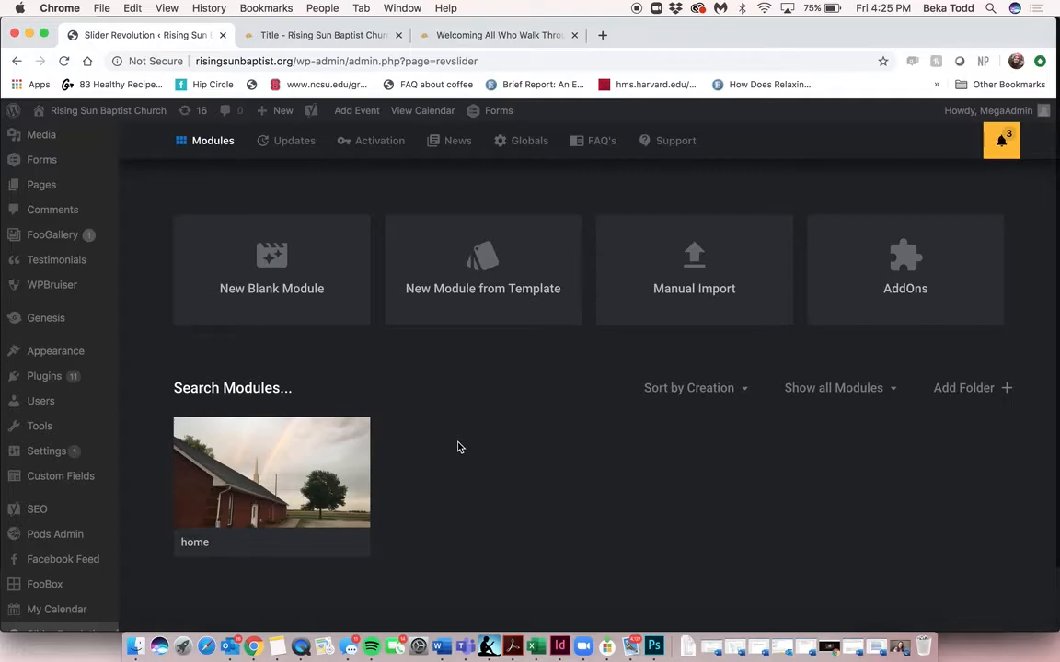
mouse_move(276, 447)
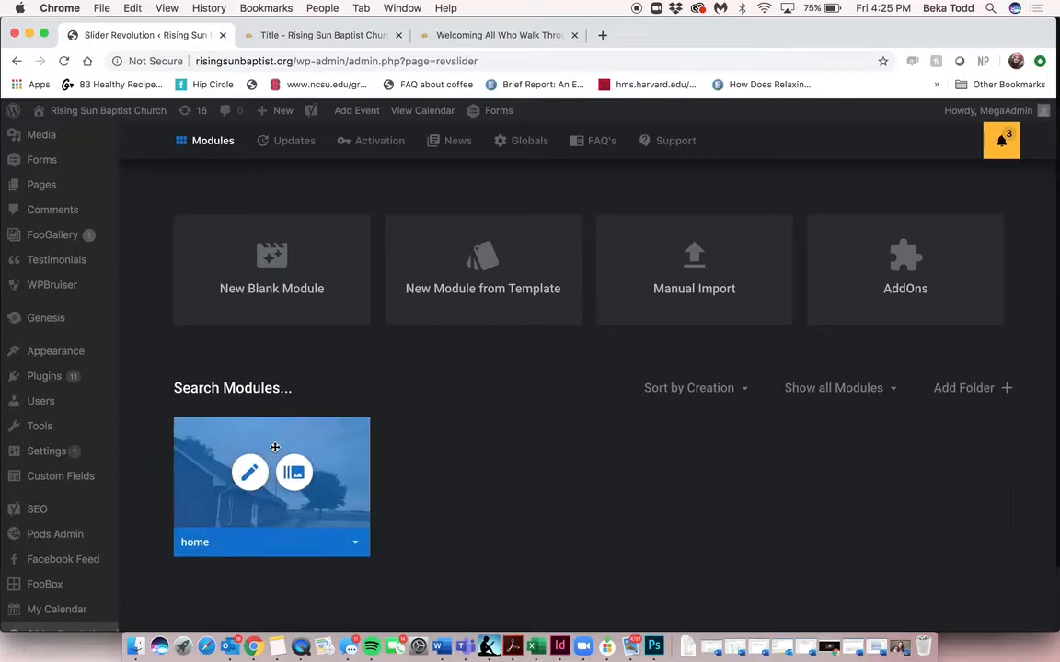
click(250, 477)
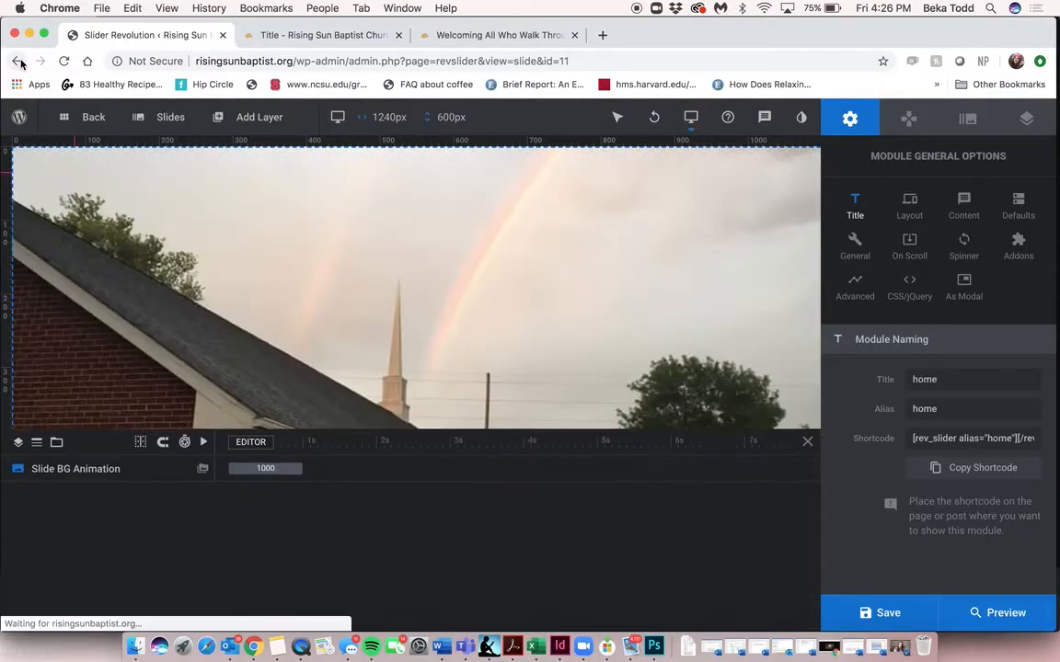
click(18, 61)
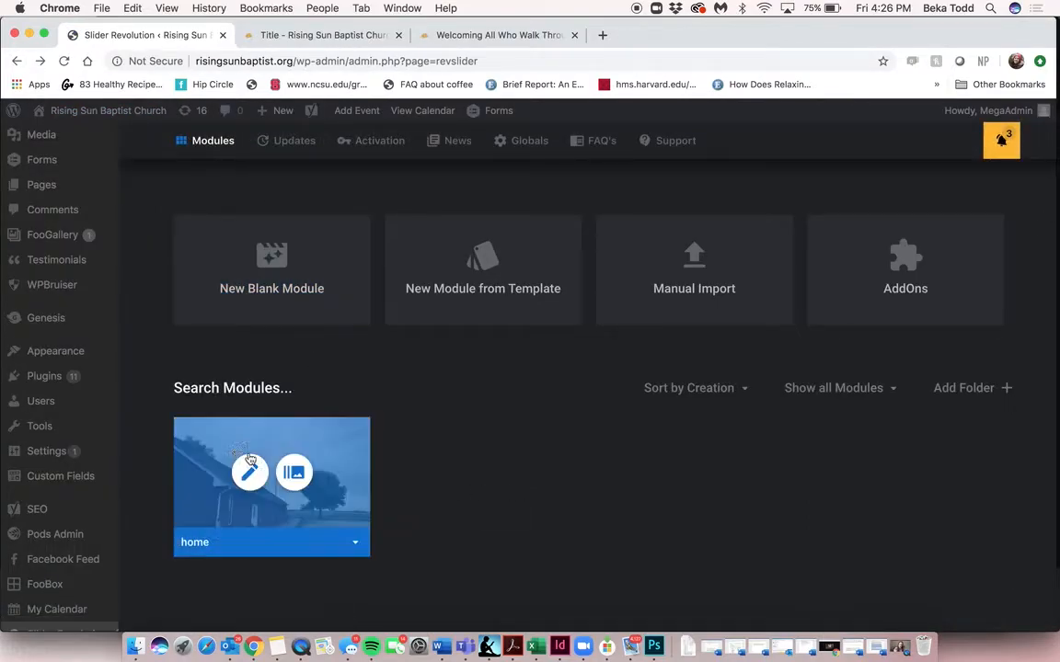
click(250, 476)
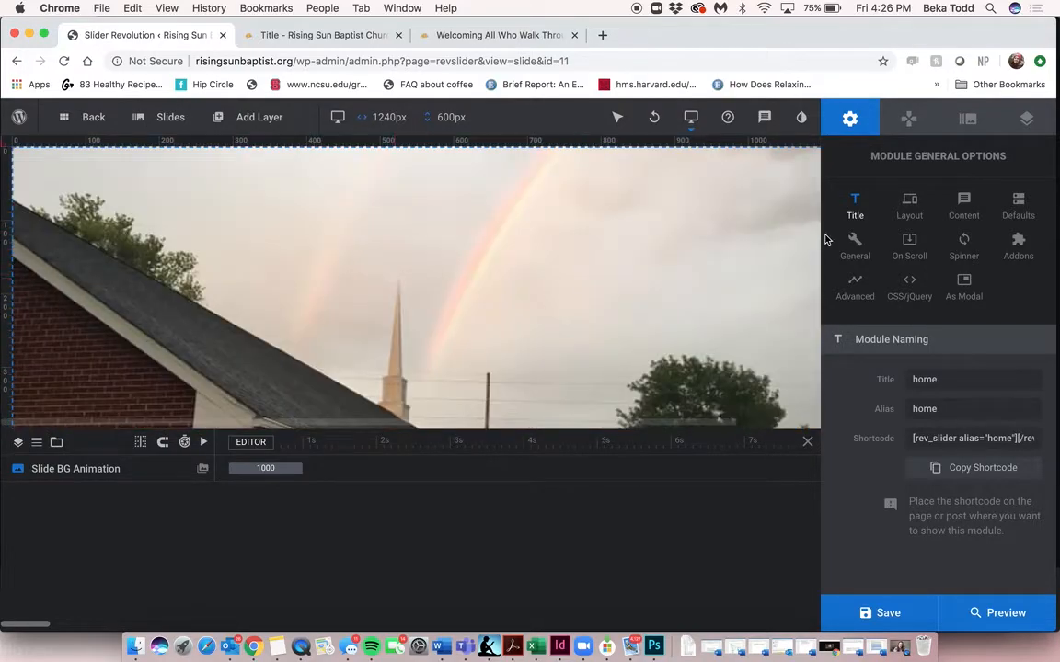
Step: Review the slide's background image source, including the file upload and media library options, and close the image chooser without inserting anything
click(968, 119)
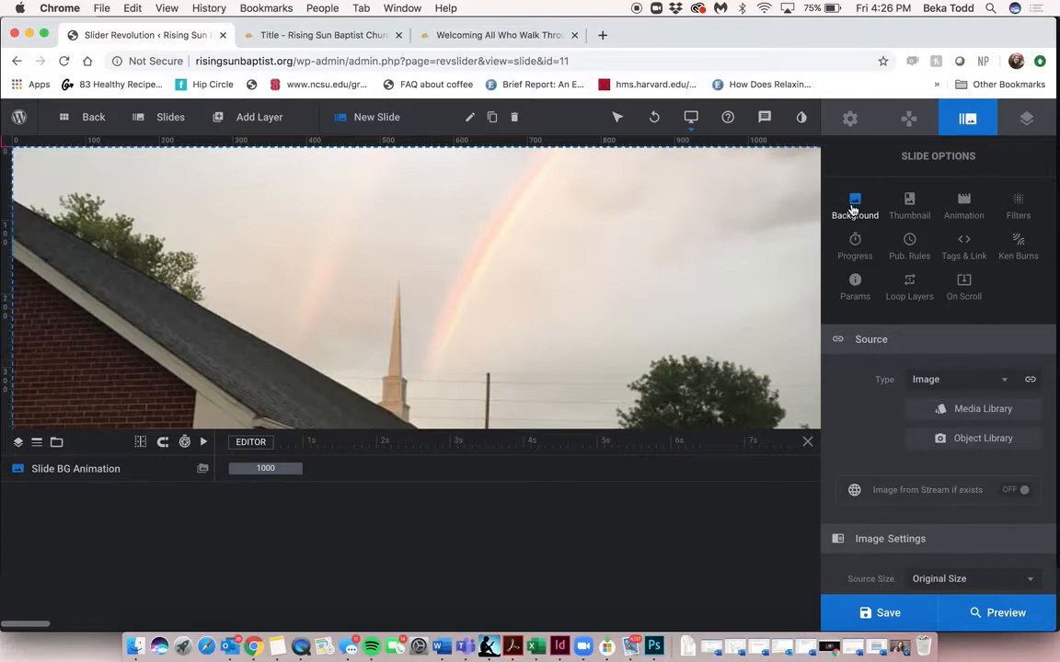
click(969, 409)
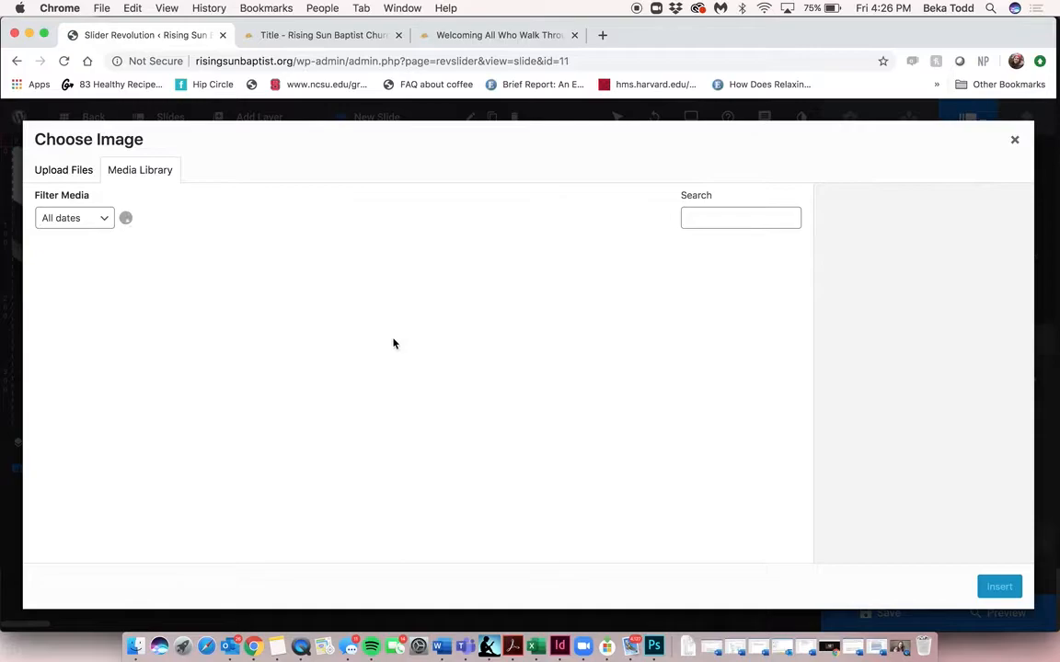
click(37, 172)
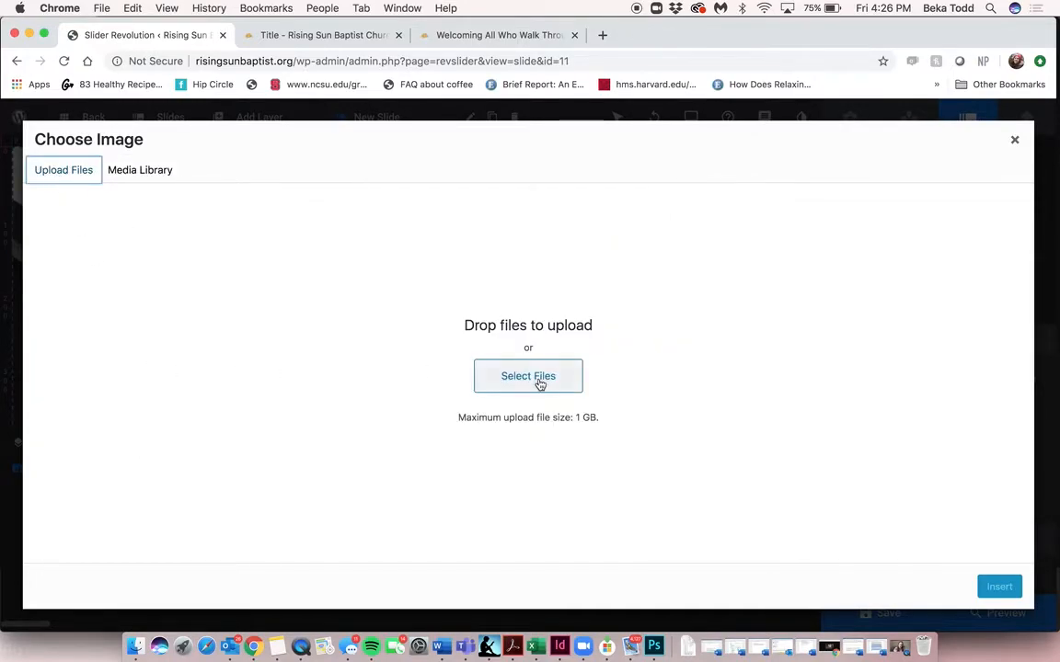
click(154, 171)
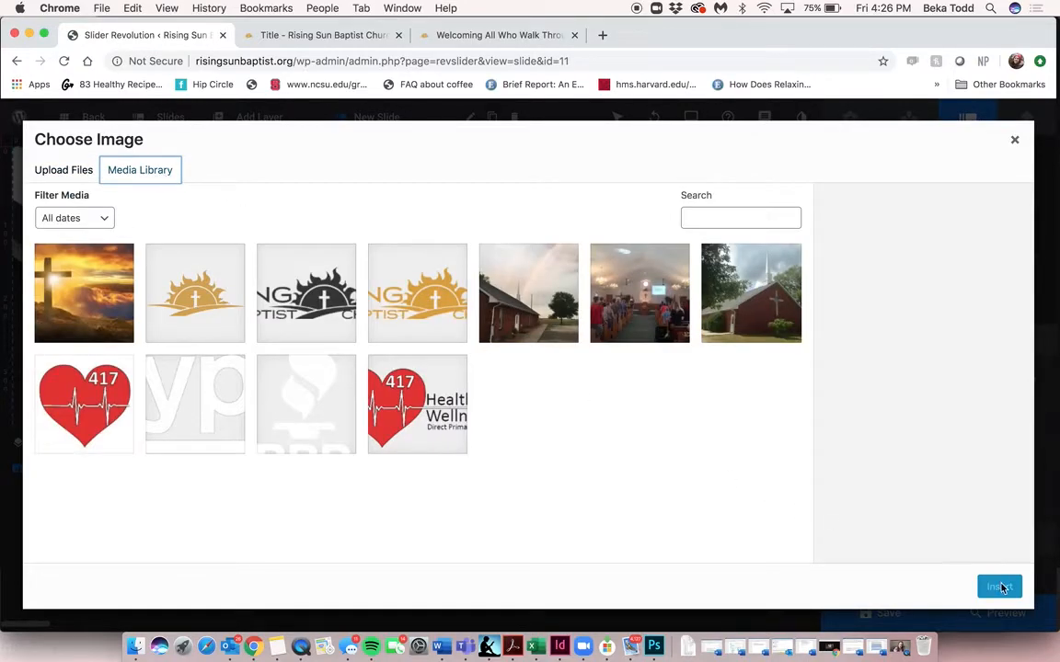
click(1013, 140)
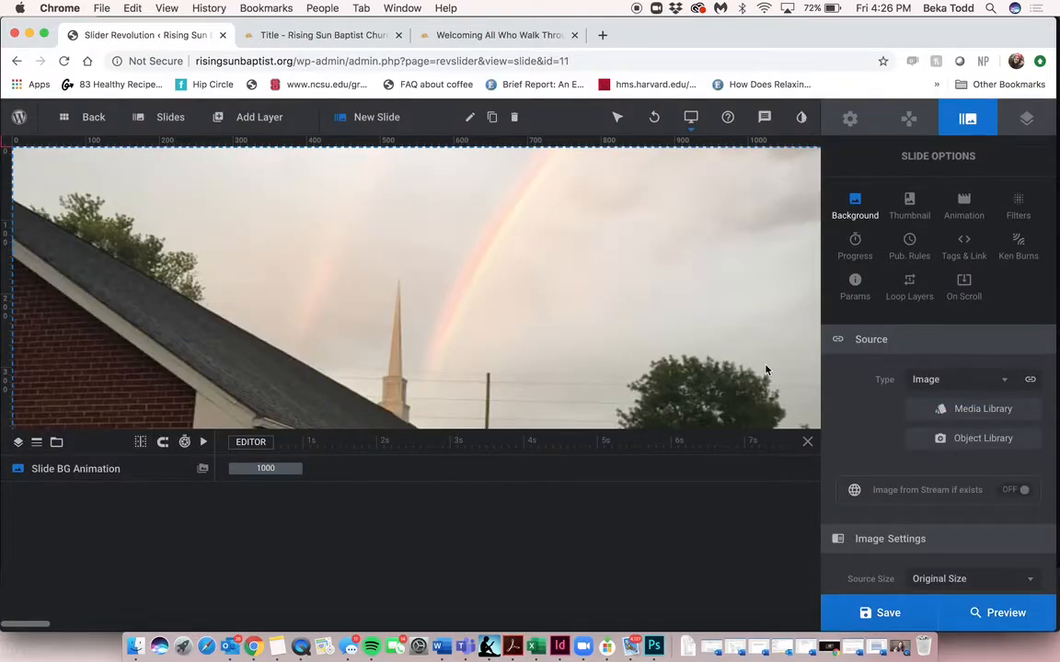
Step: Look over the layer types that can be added and view the second, third and first slides in turn
mouse_move(257, 127)
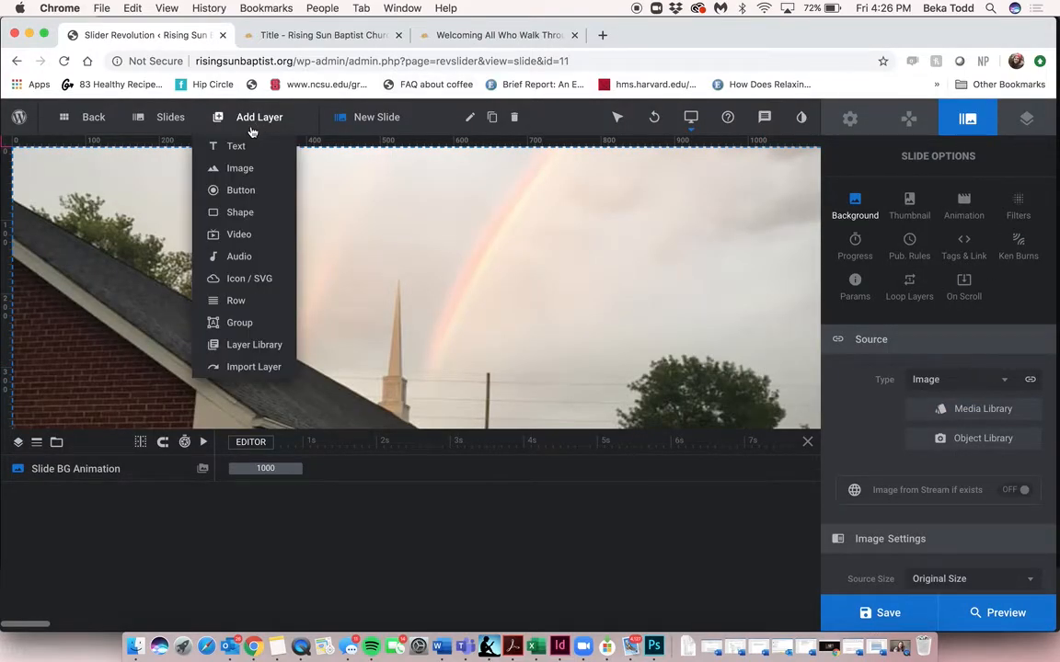
mouse_move(171, 120)
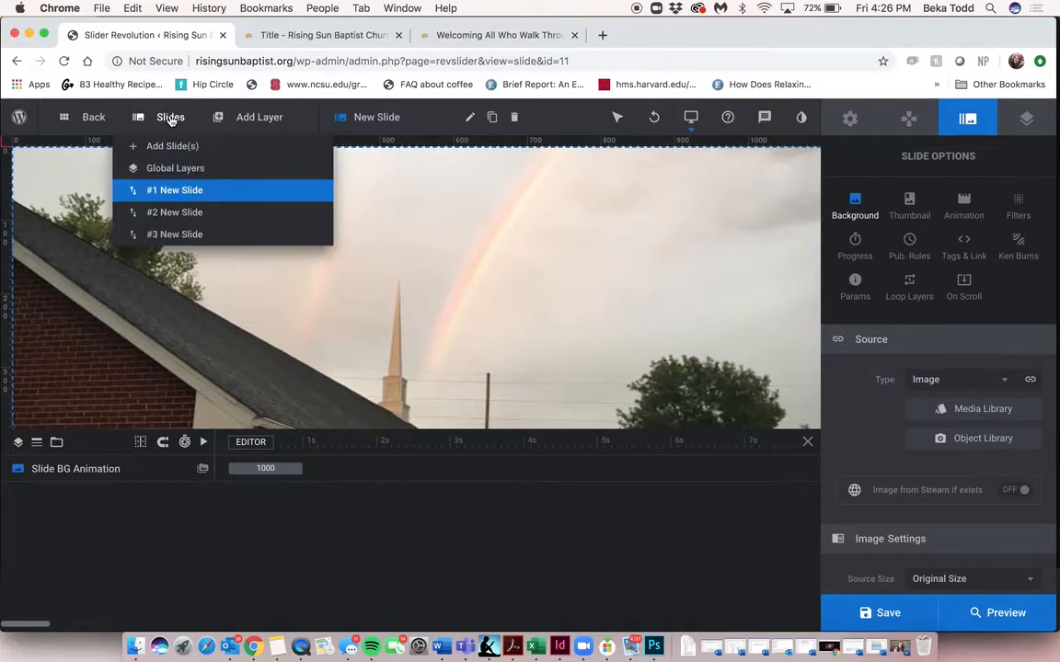
mouse_move(188, 216)
click(183, 211)
click(188, 235)
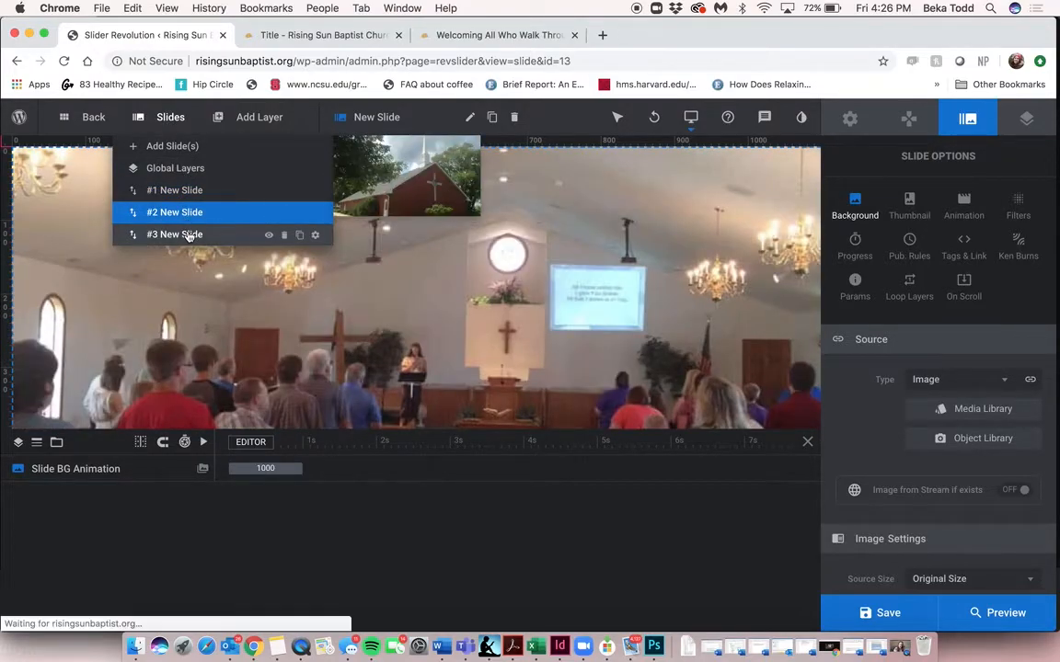
click(183, 211)
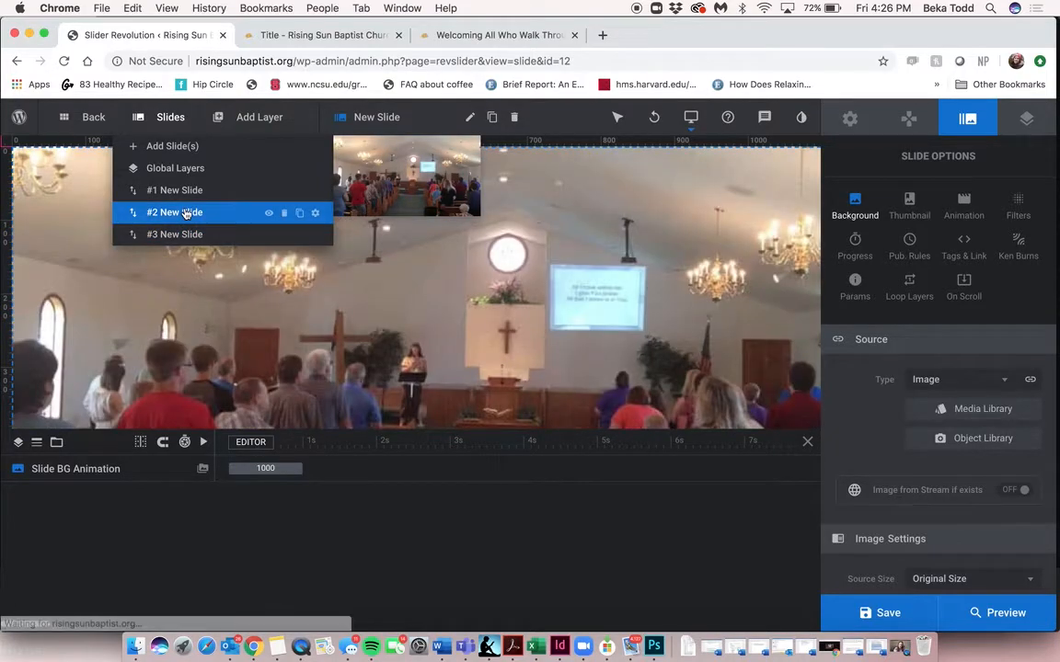
click(184, 192)
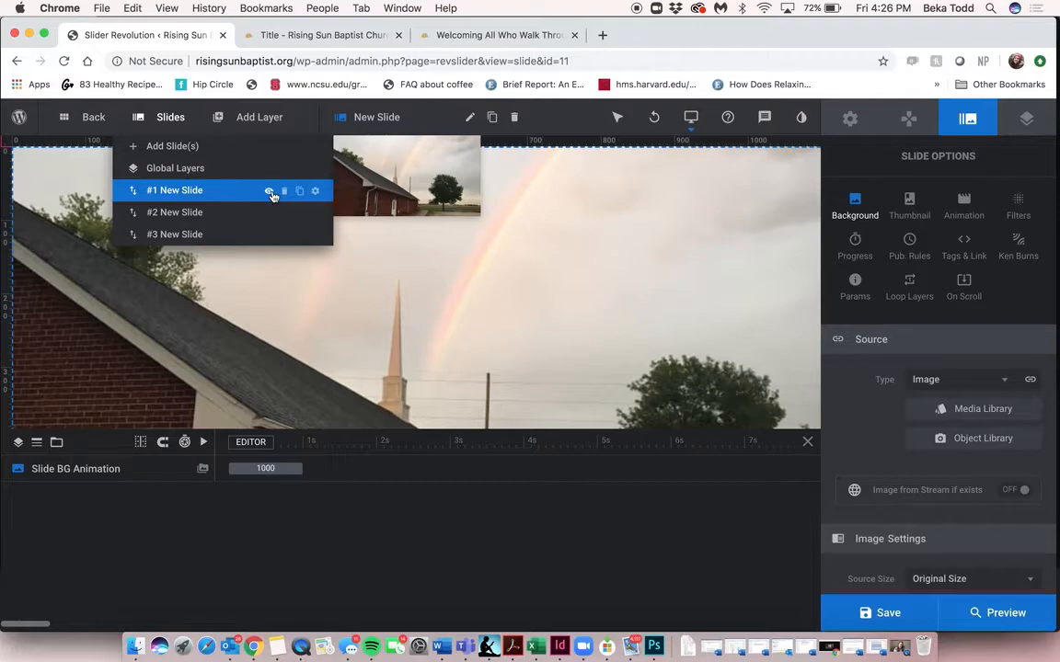
Step: Open the Global Layers and examine the content of the church name and mission statement texts, plus the mission statement's style options
click(192, 172)
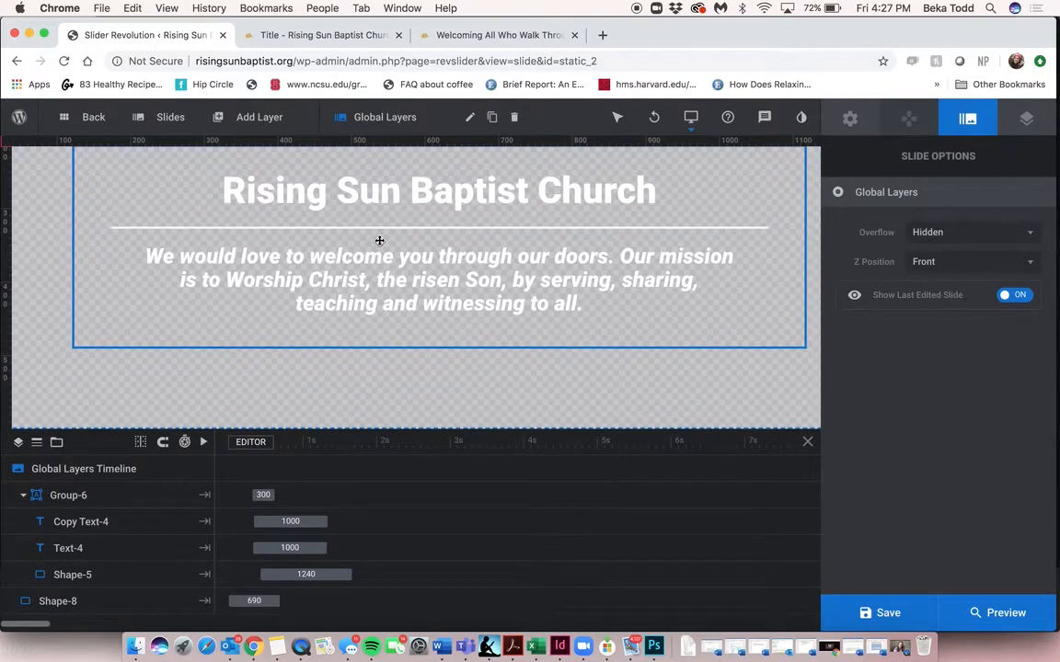
click(379, 240)
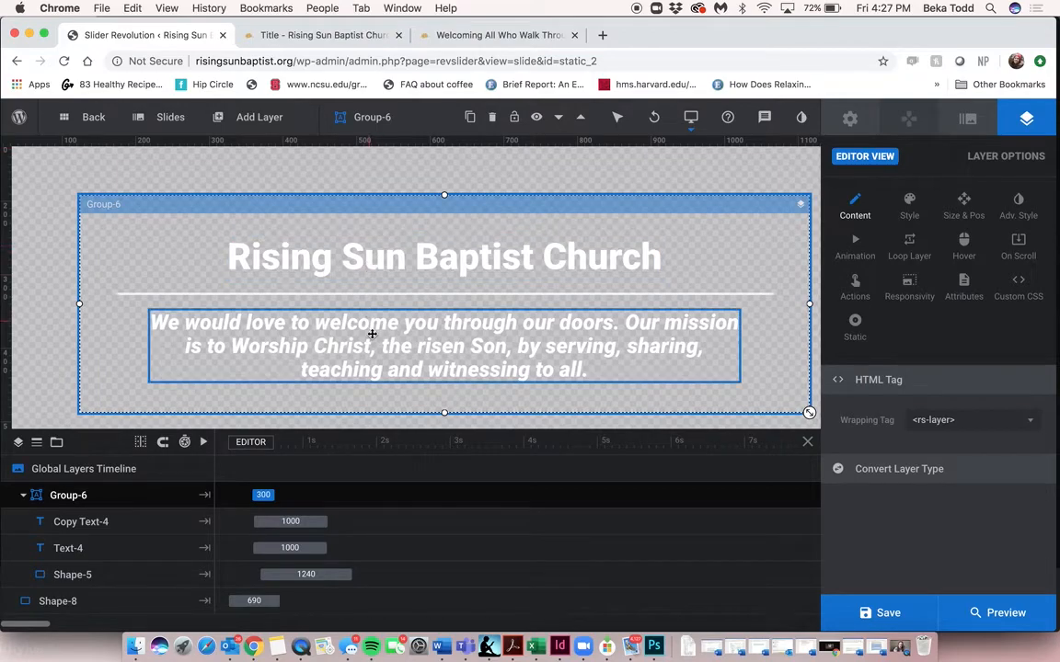
click(378, 264)
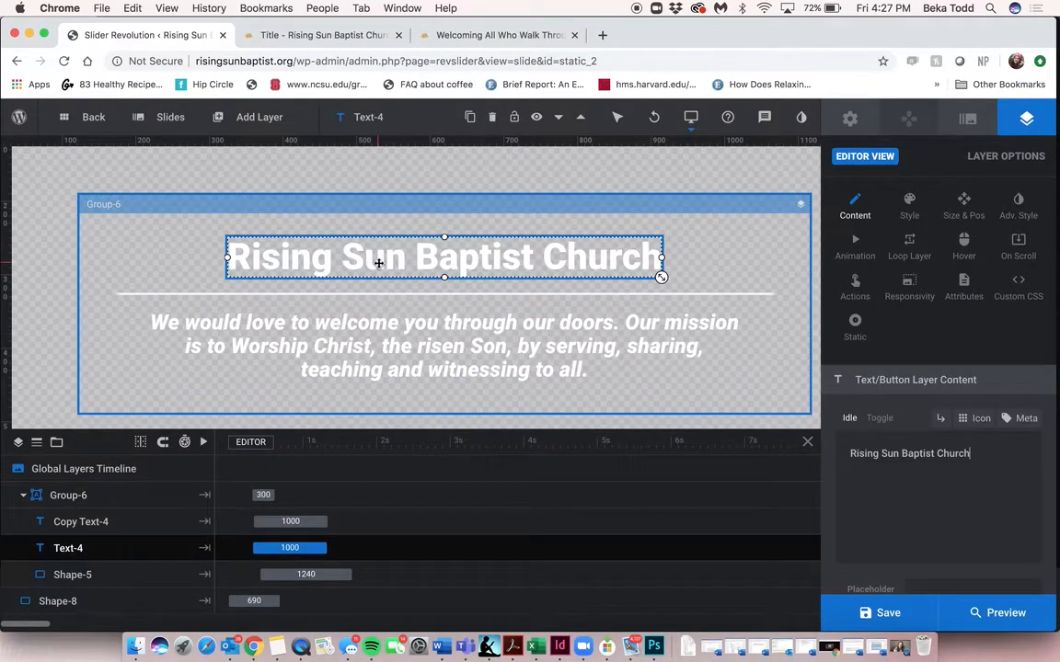
click(356, 117)
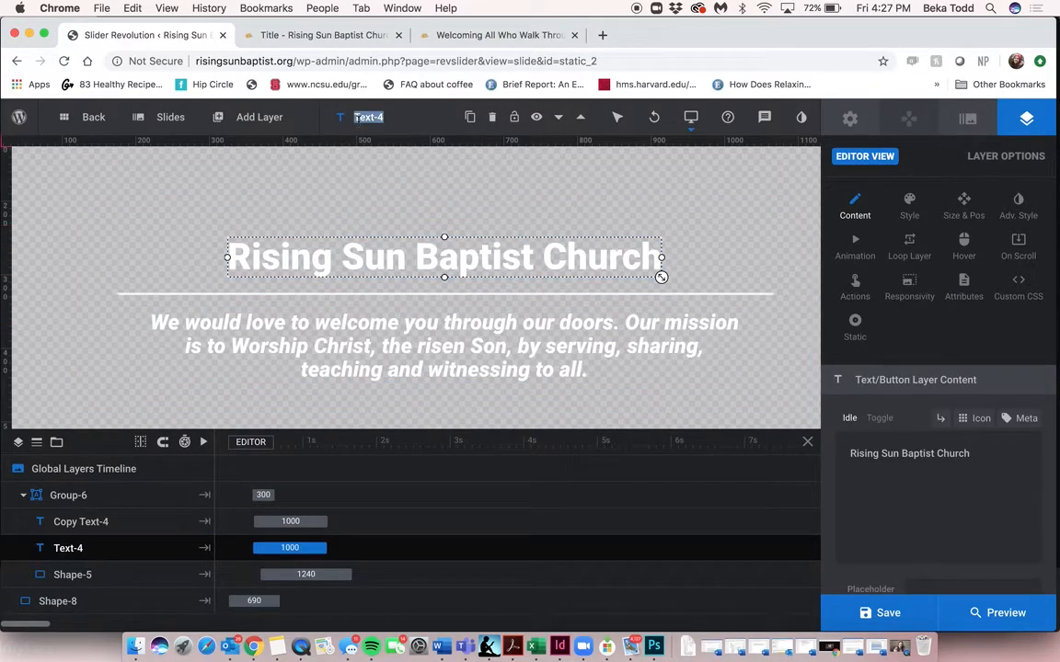
triple_click(923, 455)
click(593, 318)
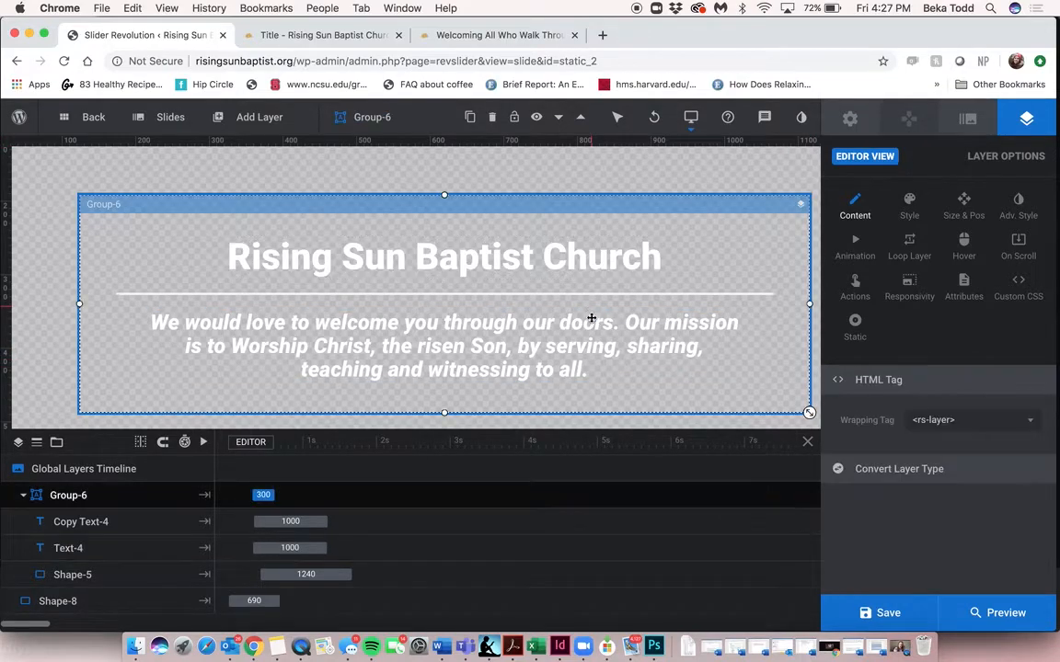
click(596, 322)
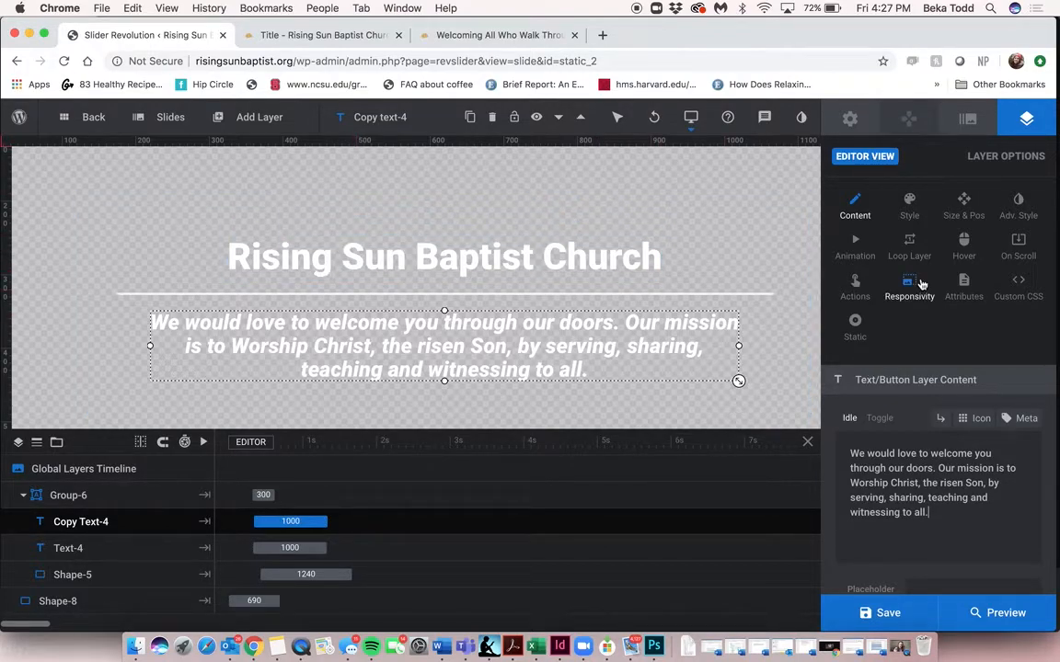
click(910, 204)
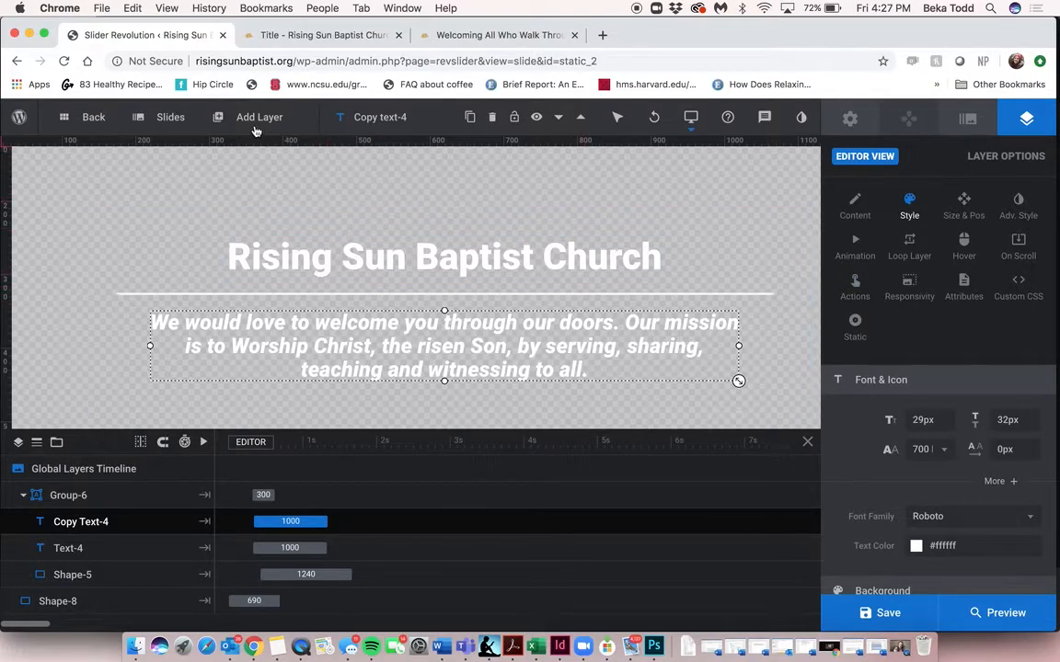
Step: Duplicate the first slide of the home slider
mouse_move(186, 123)
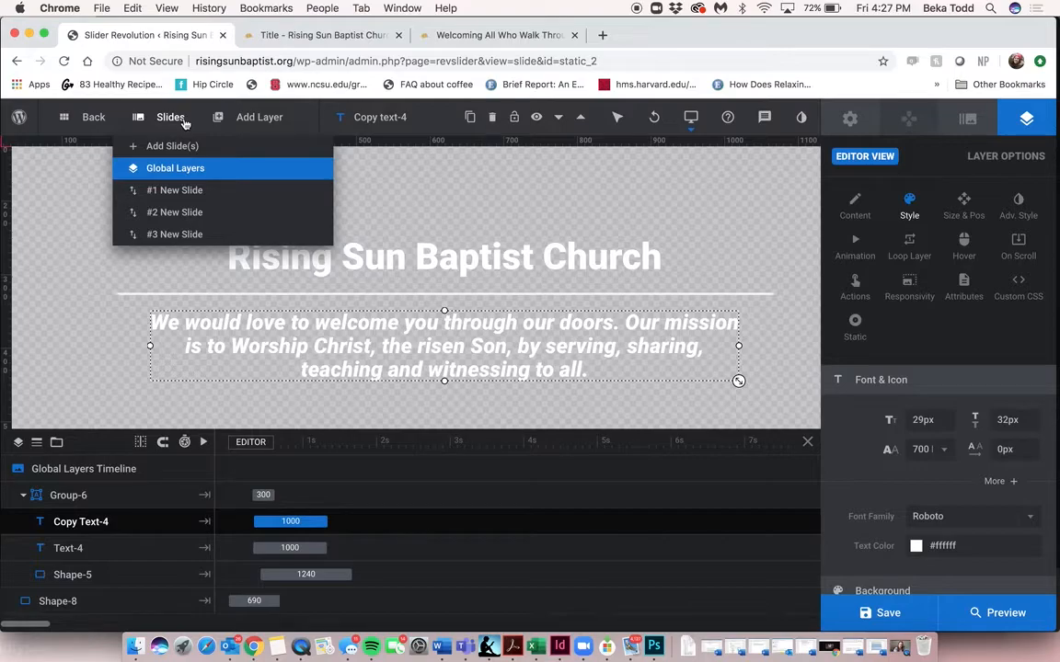
mouse_move(203, 189)
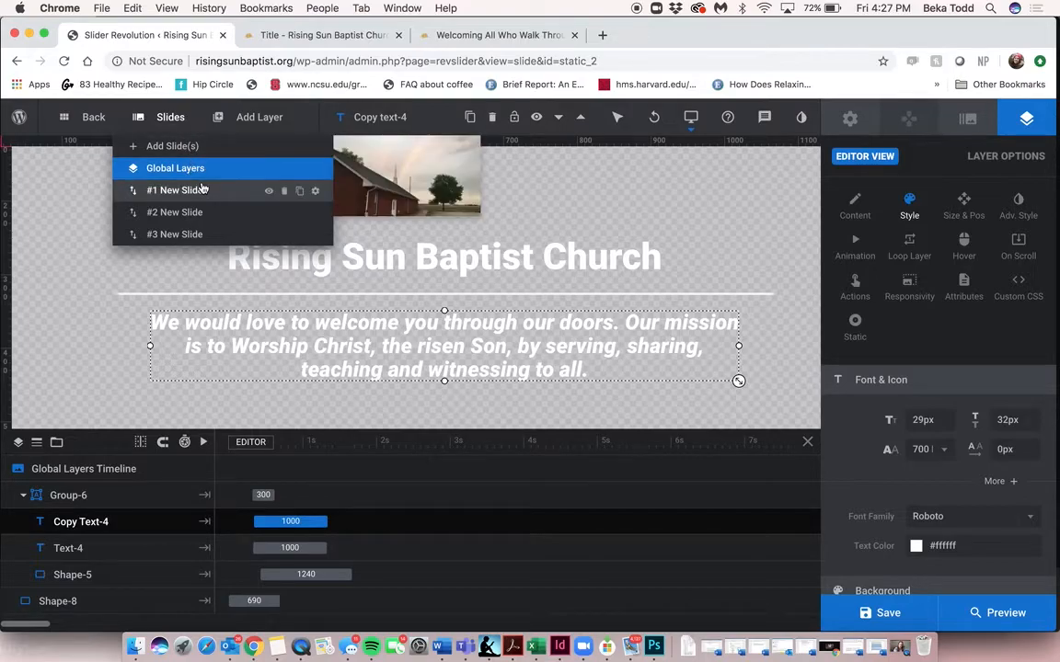
click(299, 192)
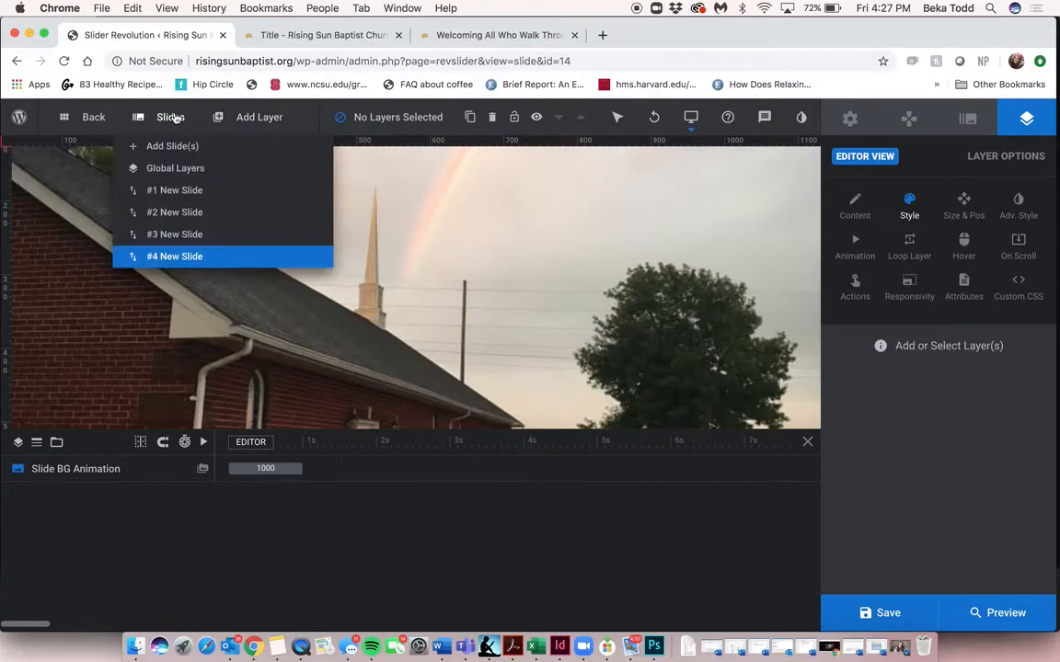
mouse_move(221, 266)
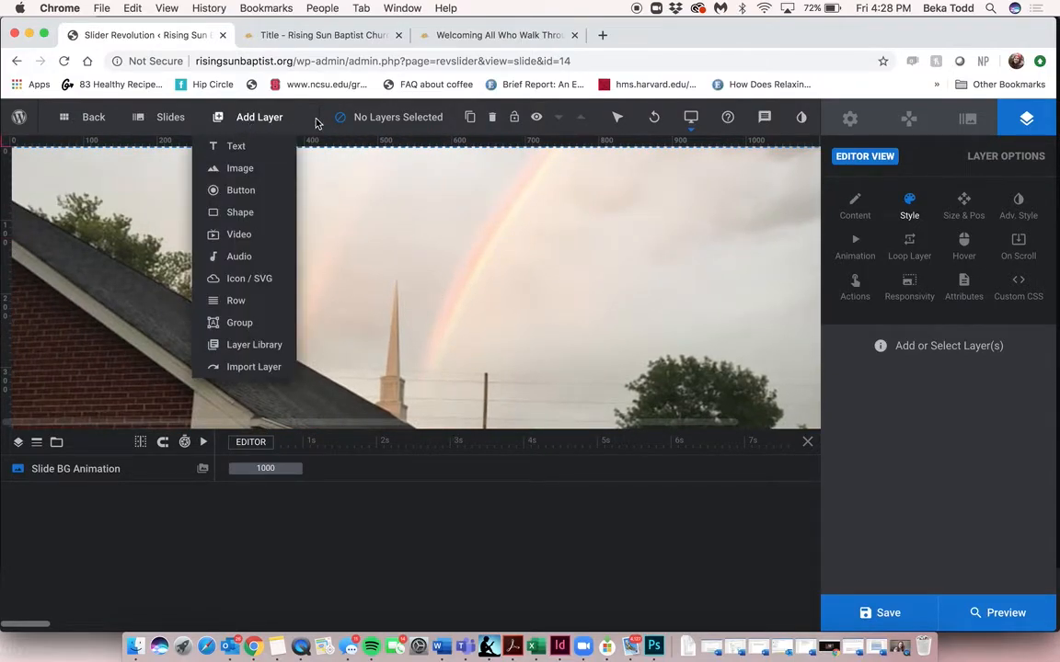
Step: Return to the Global Layers to view the church name and mission statement over the duplicated slide's background
click(179, 168)
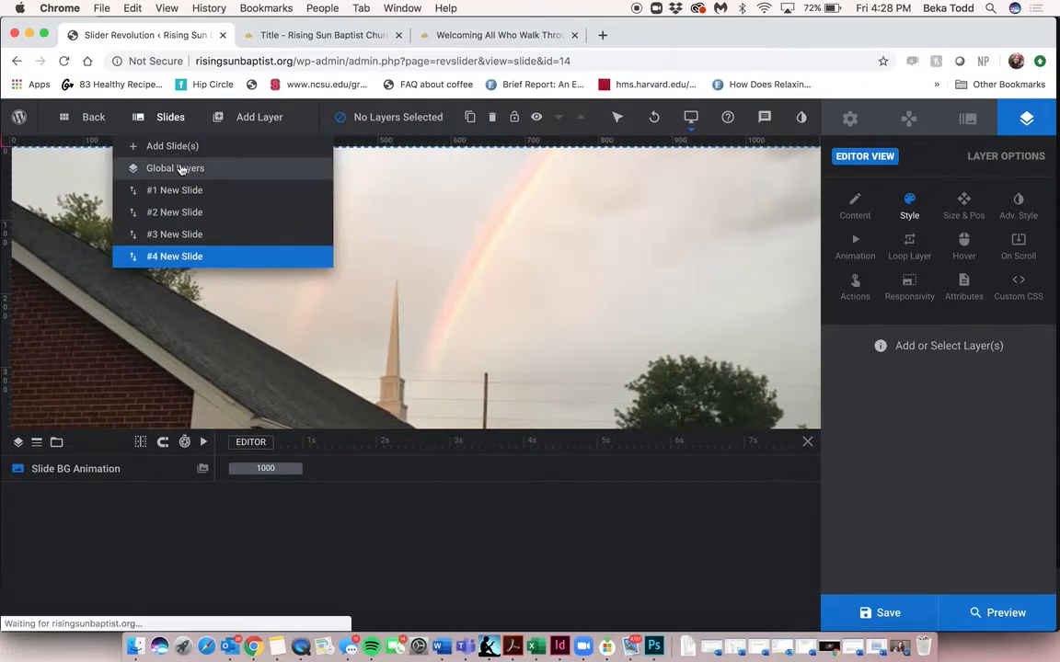
scroll(414, 386, down, 5)
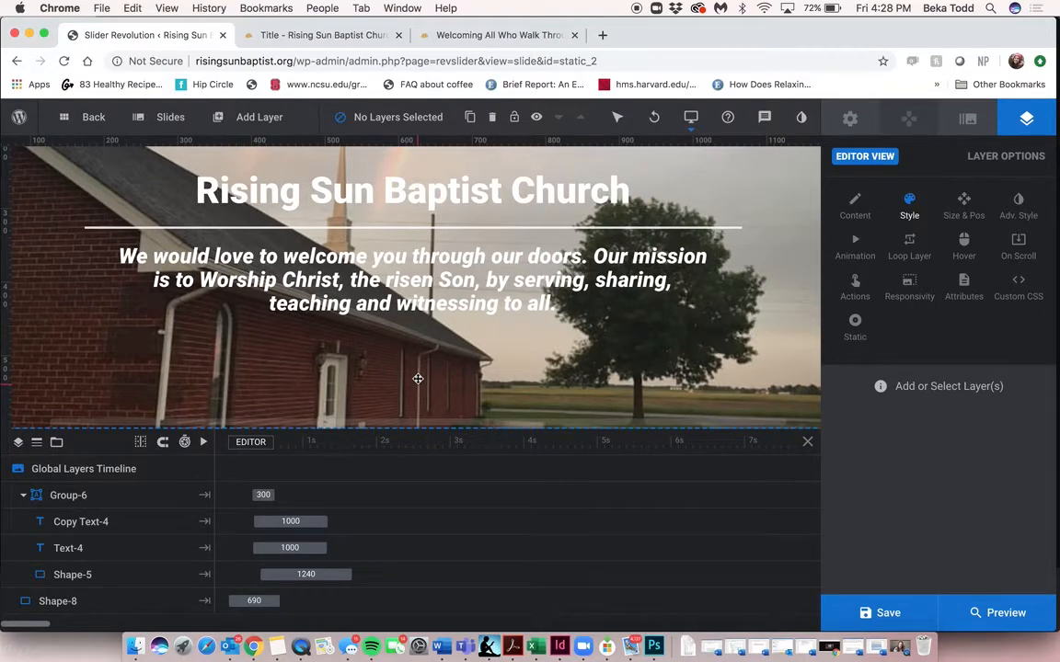
scroll(418, 379, up, 2)
Step: Delete the duplicated fourth slide and confirm the deletion
mouse_move(274, 117)
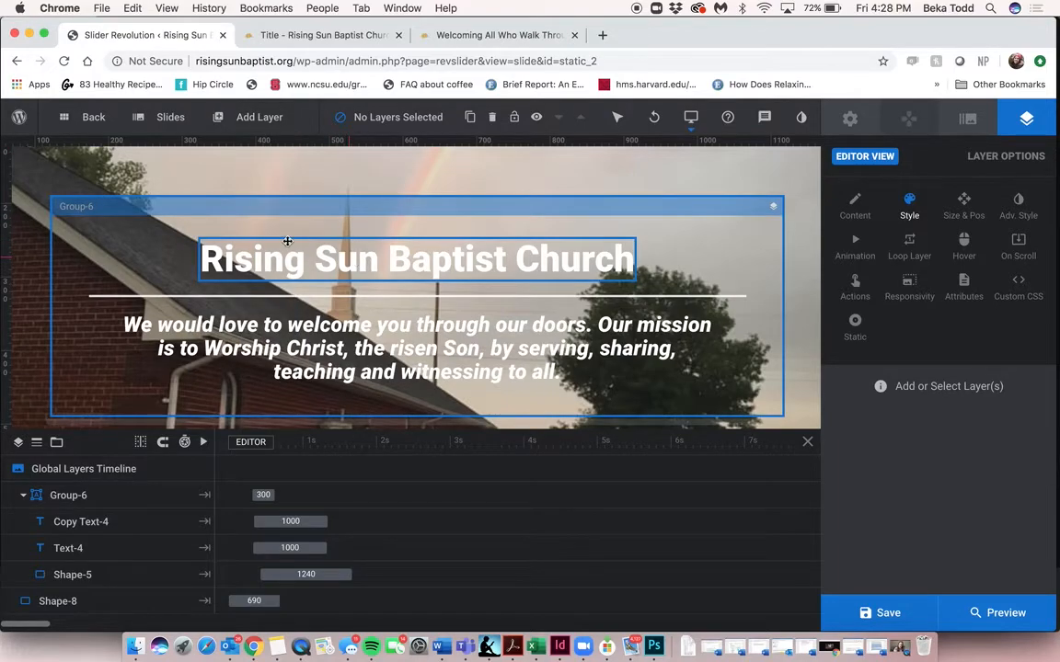
mouse_move(221, 135)
mouse_move(170, 117)
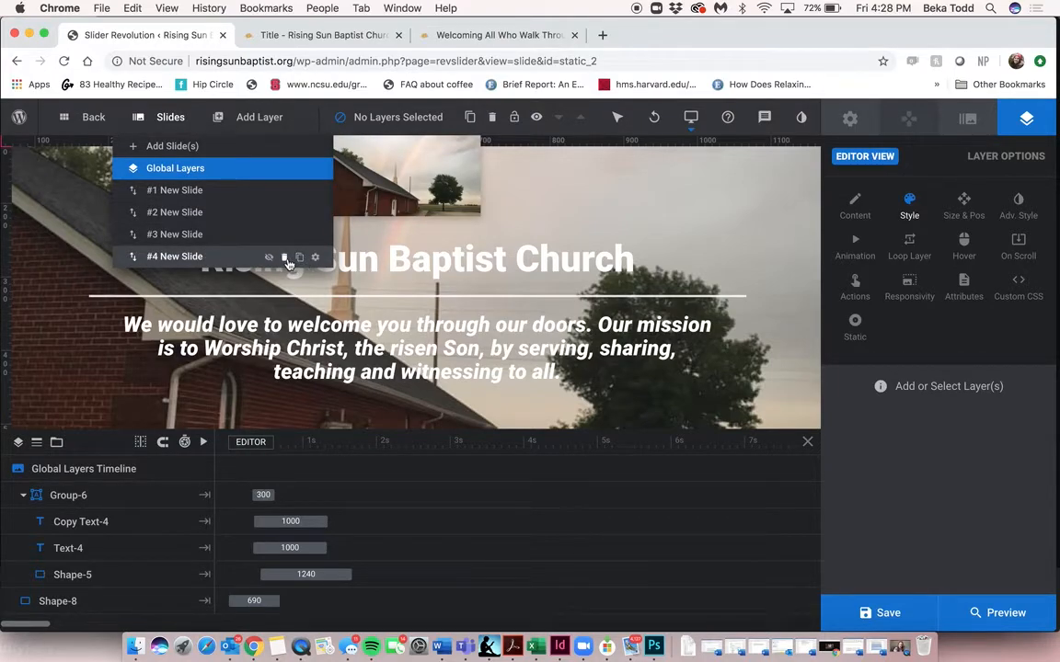
click(283, 258)
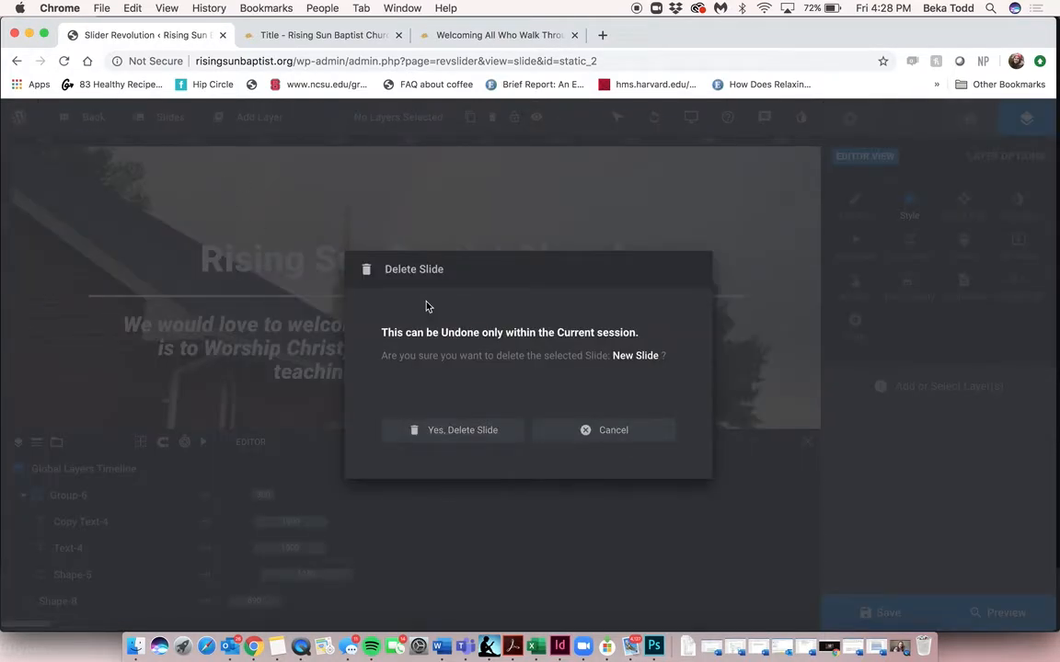
click(496, 431)
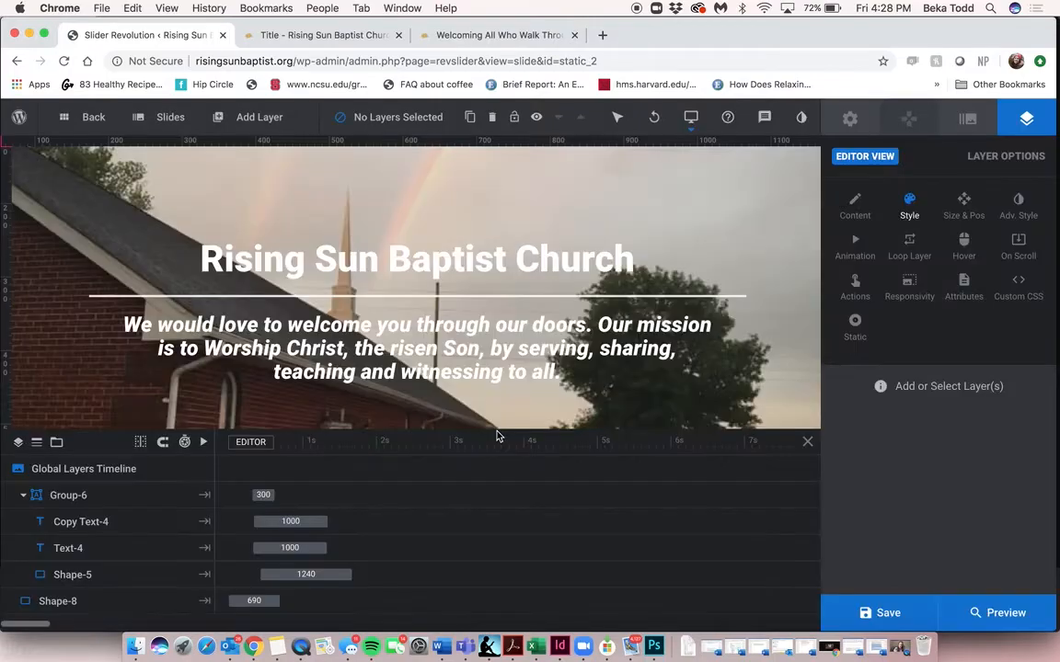
Step: Check the slide list and open the mission statement text layer's content for viewing
mouse_move(171, 116)
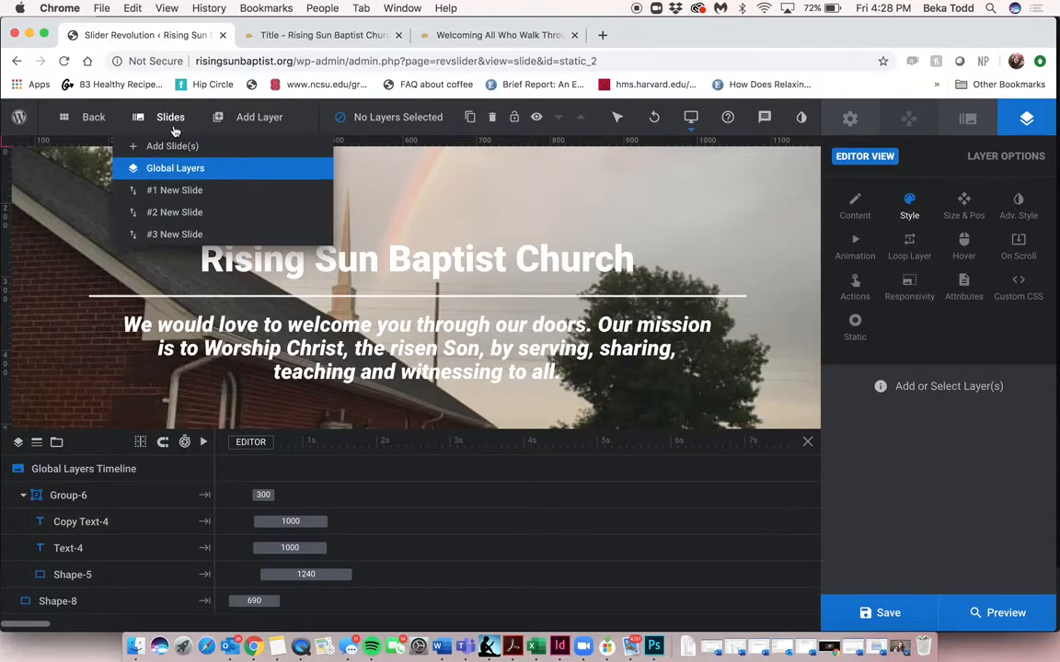
double_click(488, 348)
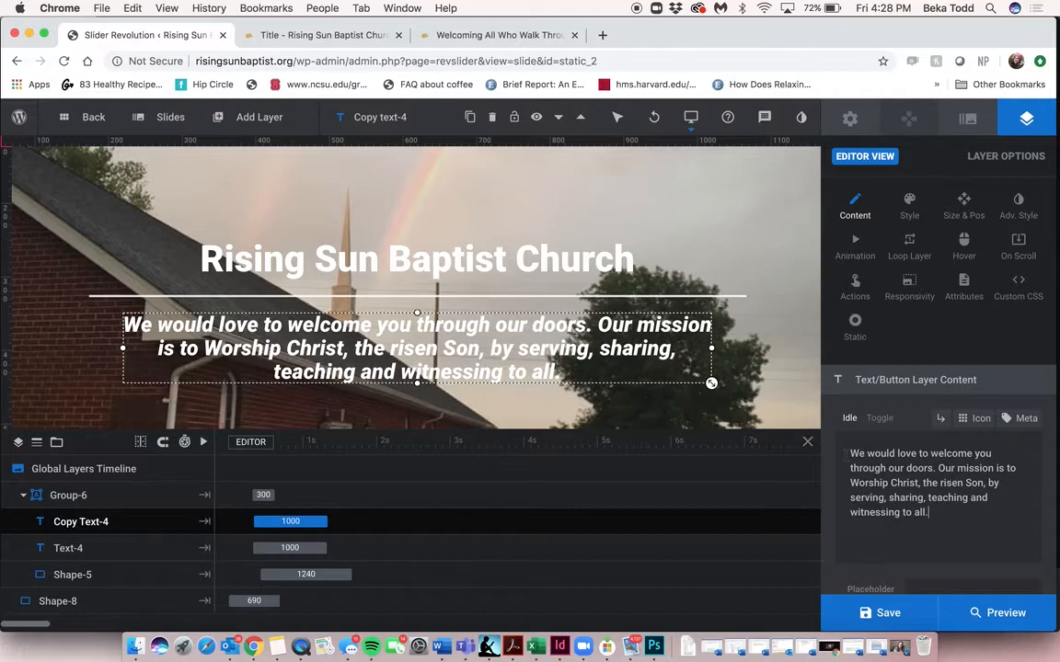
scroll(588, 303, up, 2)
scroll(589, 302, left, 1)
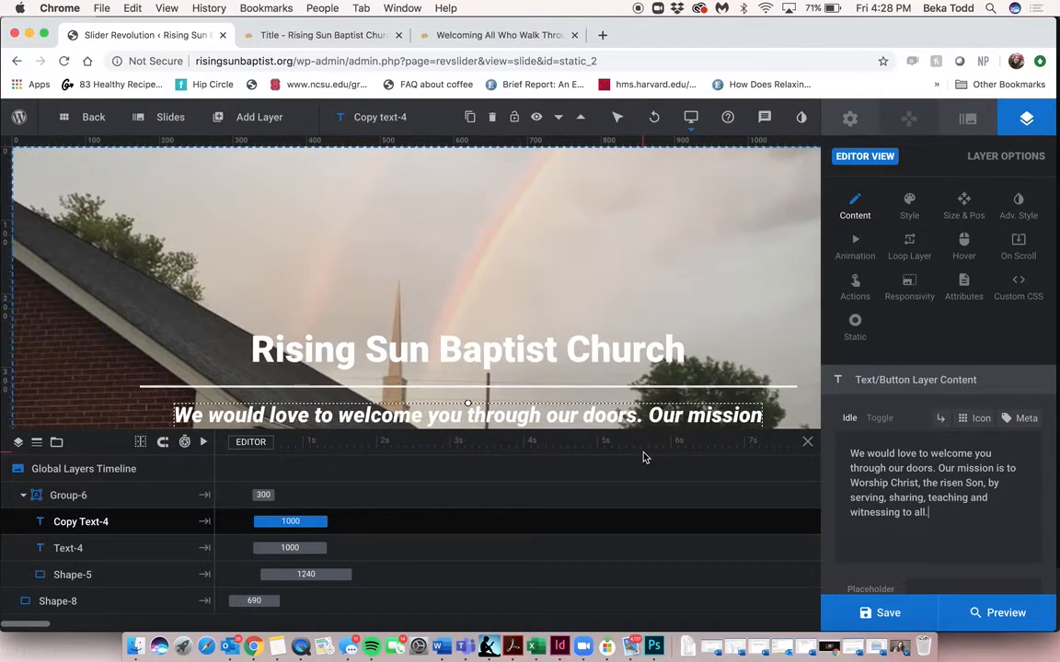
Step: Save the slider, then load the WordPress dashboard at risingsunbaptist.org/wp-admin/
click(888, 612)
drag(346, 61, 729, 117)
key(BackSpace)
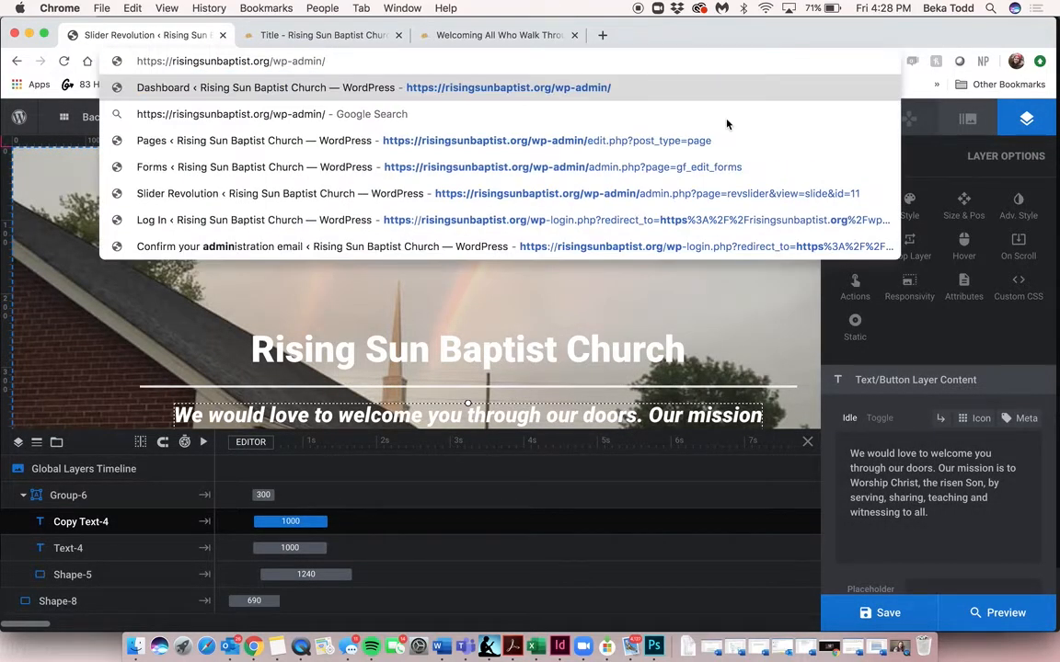
key(Return)
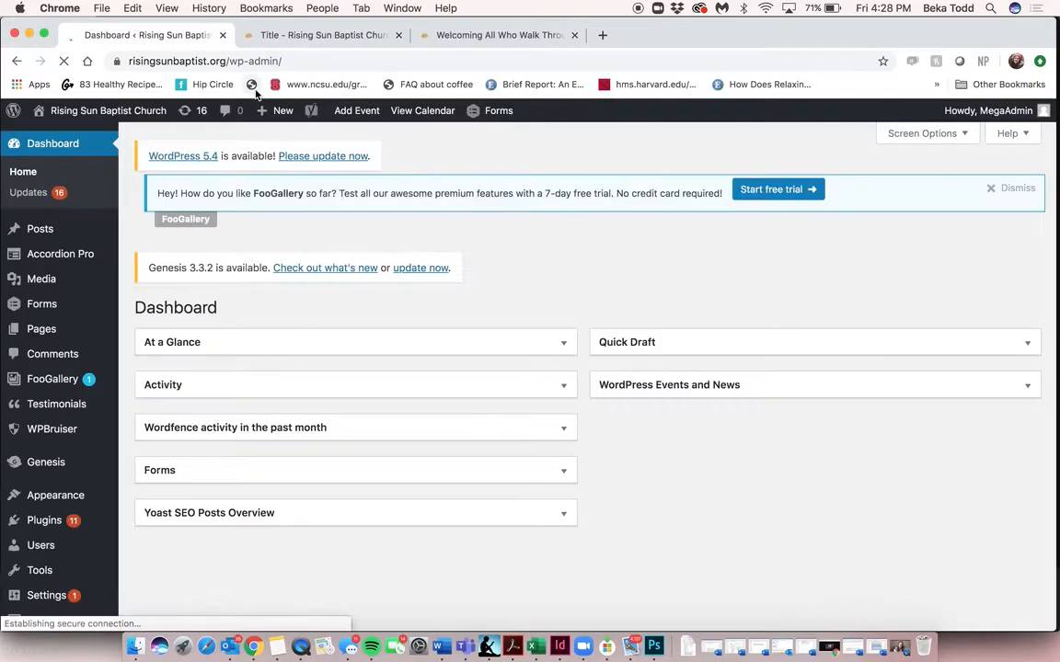
Step: Open the Google Maps plugin overview from the dashboard and look over its location and map management options
mouse_move(51, 302)
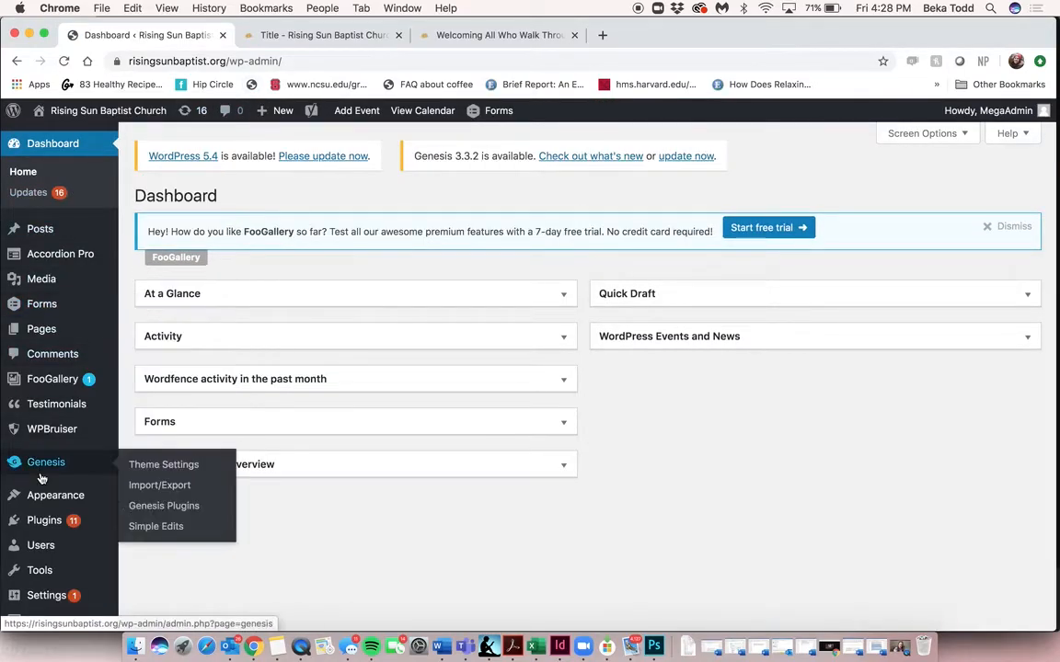
scroll(41, 465, down, 5)
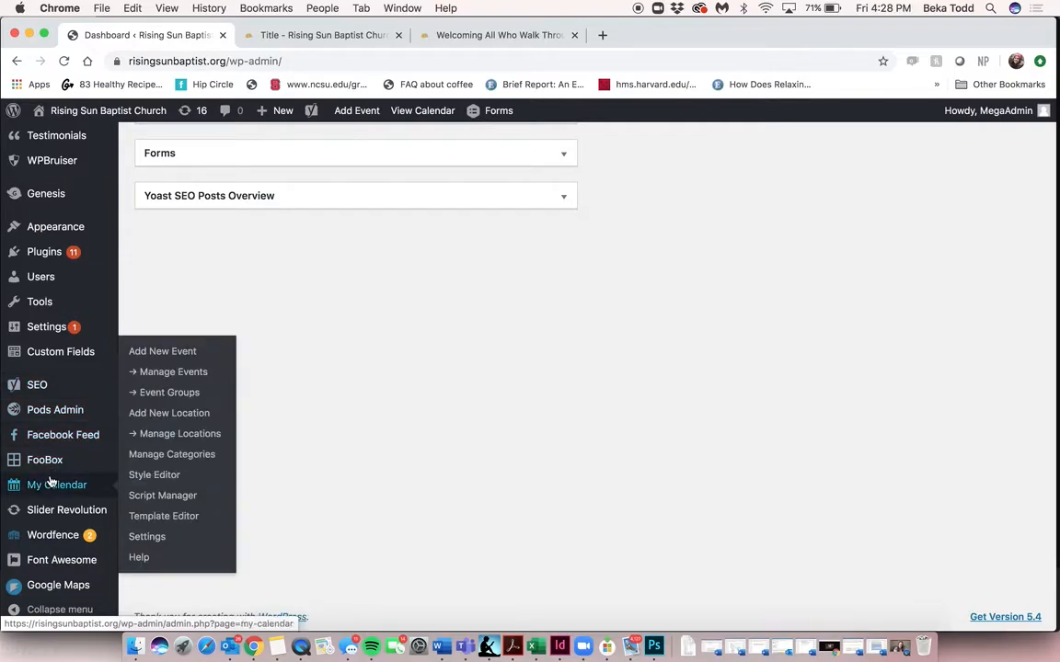
mouse_move(67, 547)
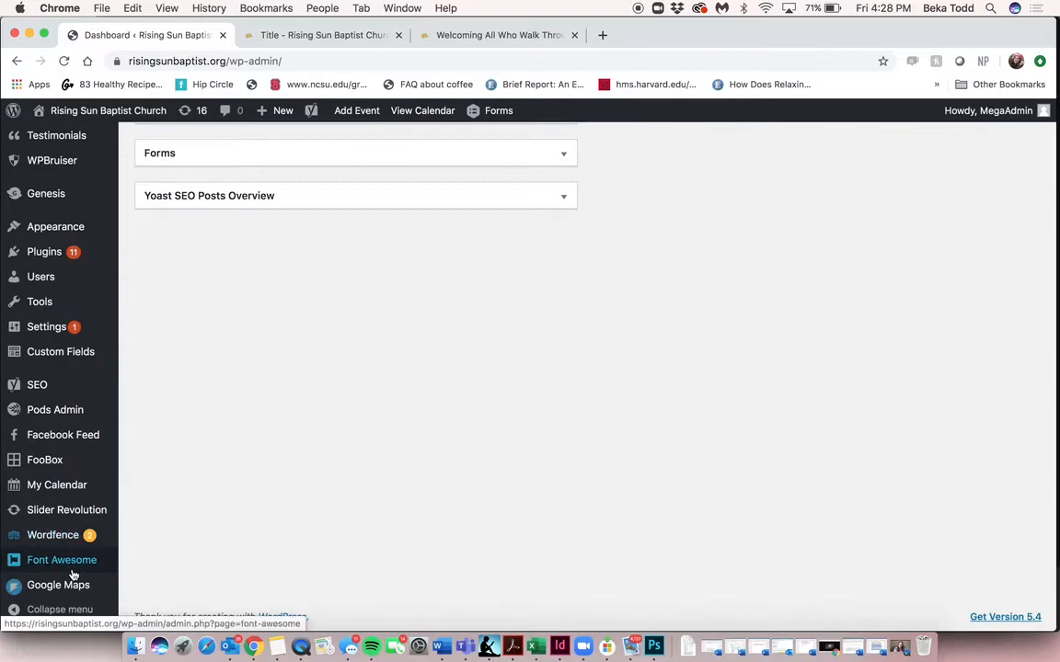
click(76, 583)
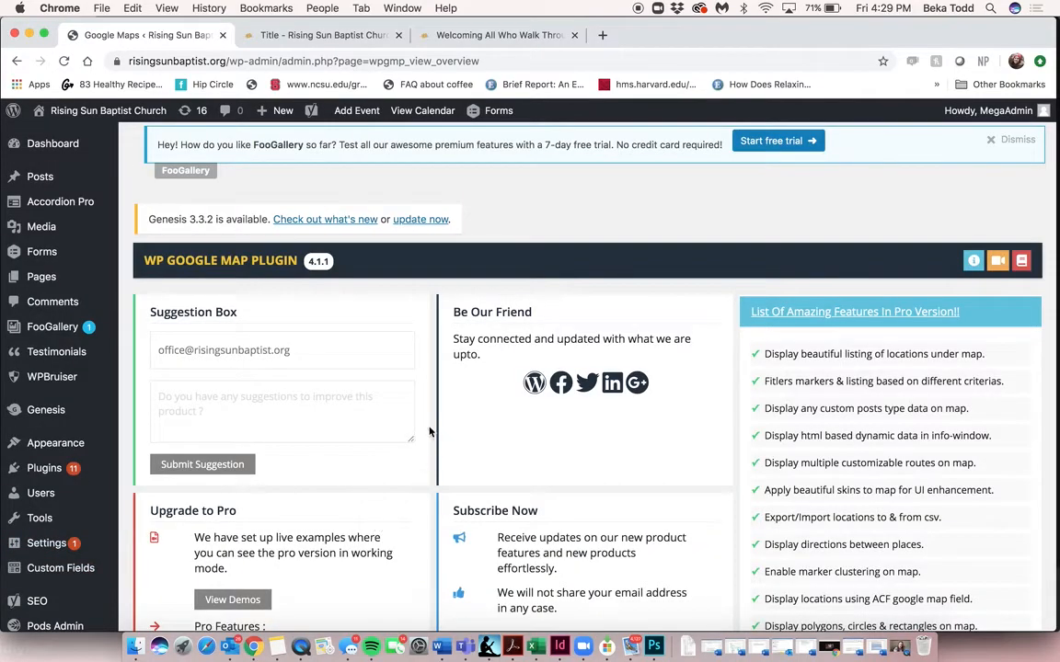
scroll(429, 431, down, 10)
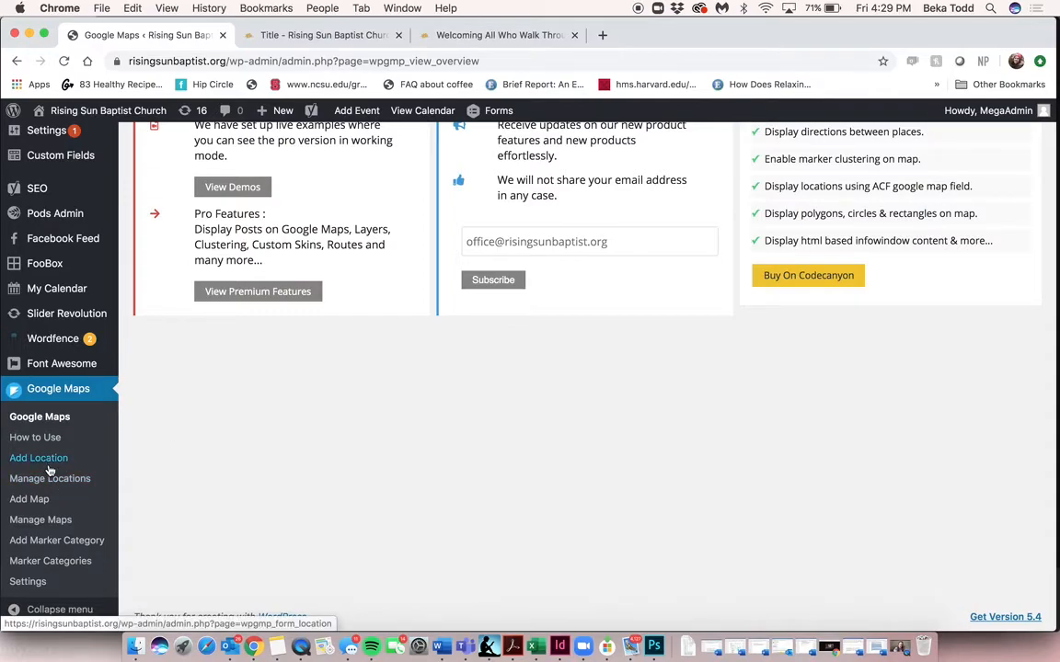
scroll(310, 471, up, 10)
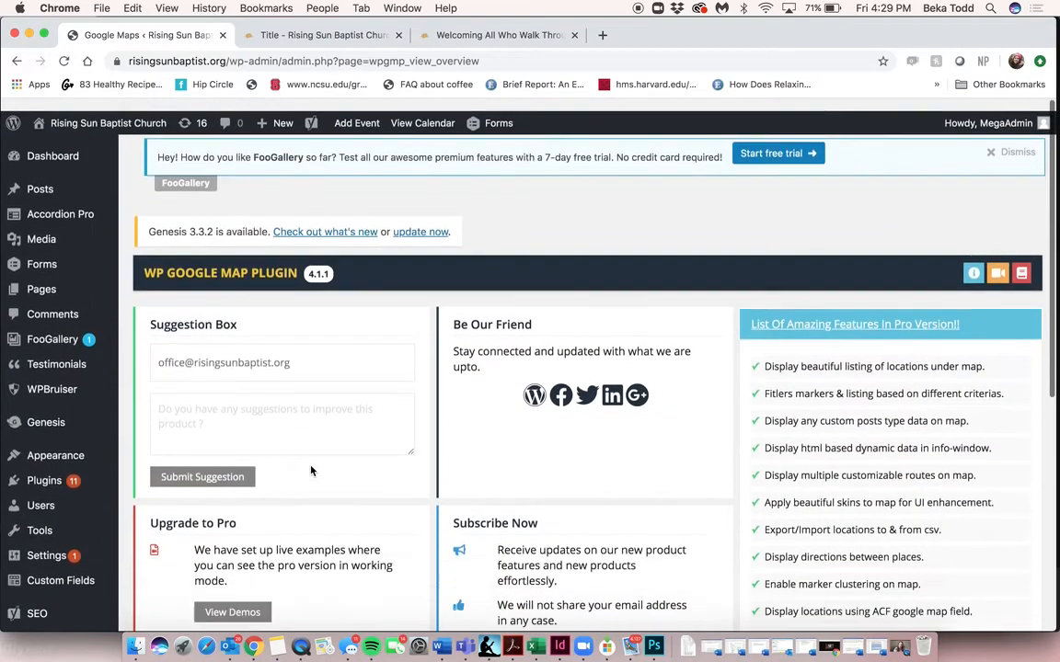
Step: Open the church's live home page in a new tab and close the old Title page and home page tabs
right_click(133, 111)
click(196, 119)
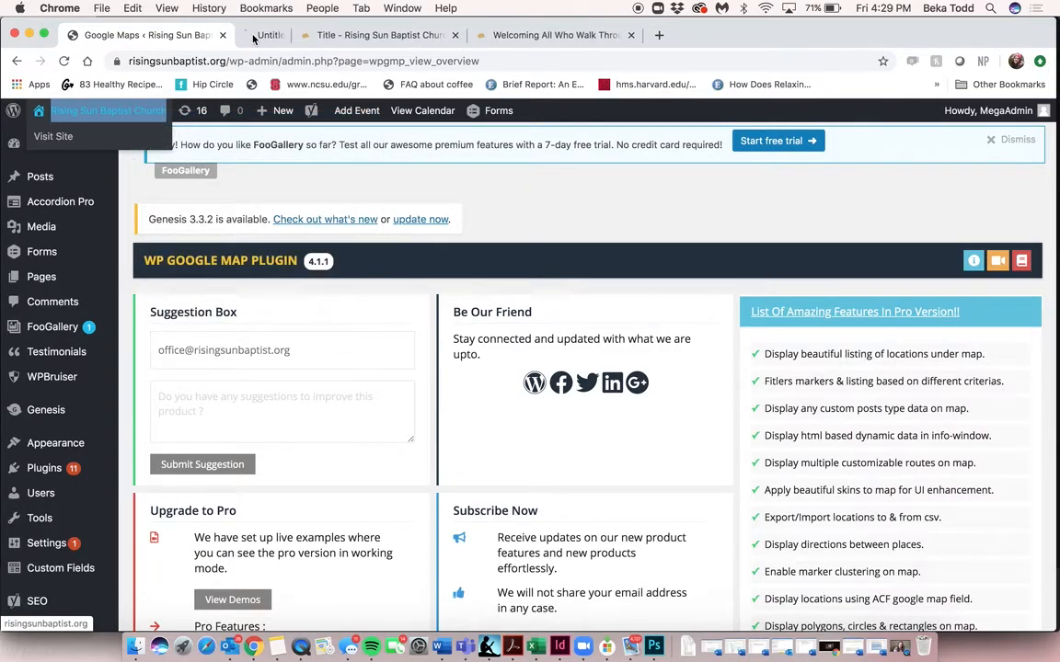
click(276, 35)
click(453, 35)
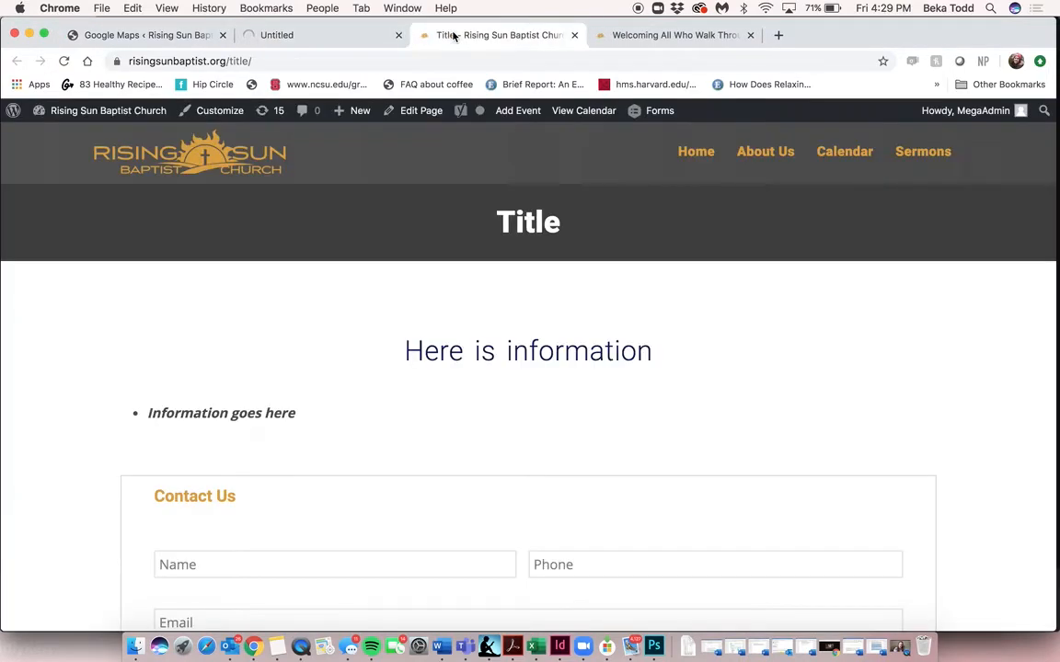
click(321, 39)
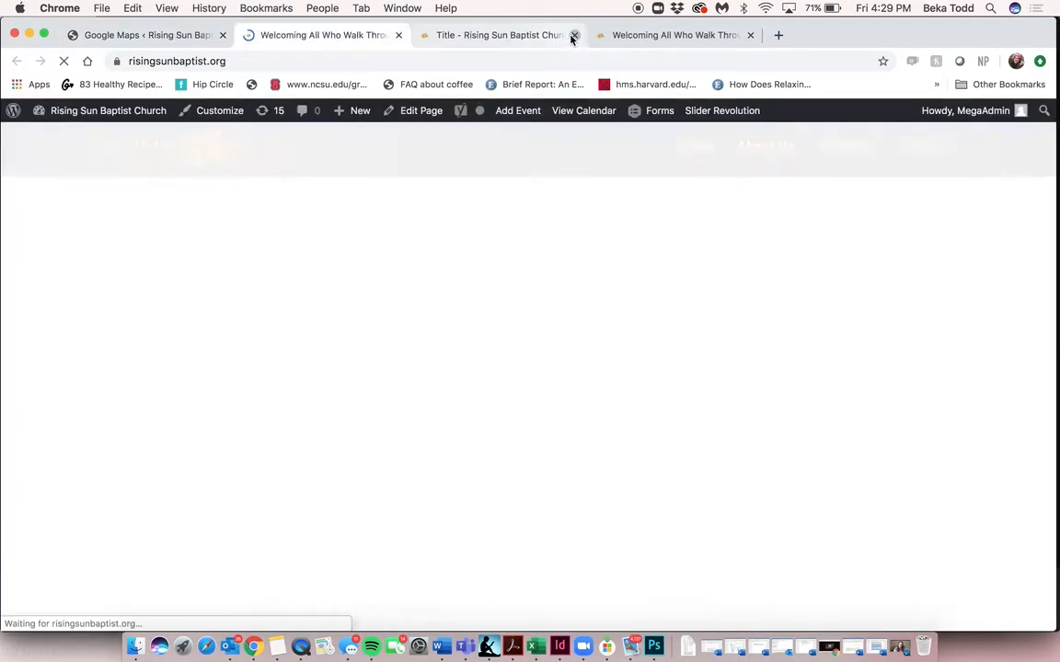
click(573, 36)
click(572, 35)
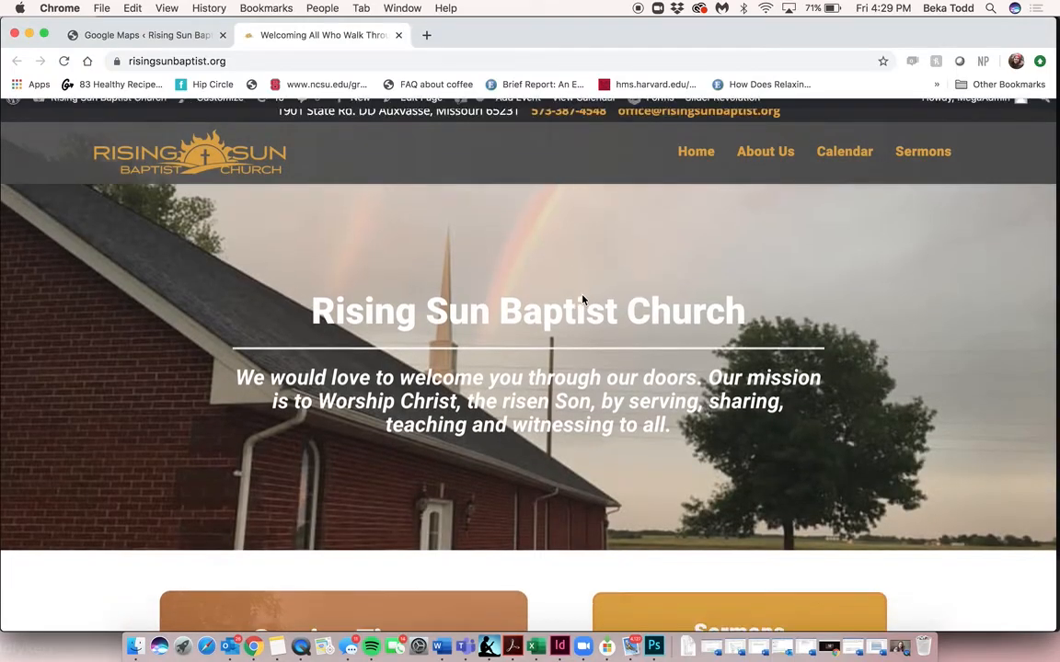
Step: Examine the live home page from the slider through the service times to the map and contact form
scroll(552, 275, down, 5)
scroll(583, 301, down, 10)
scroll(583, 301, up, 5)
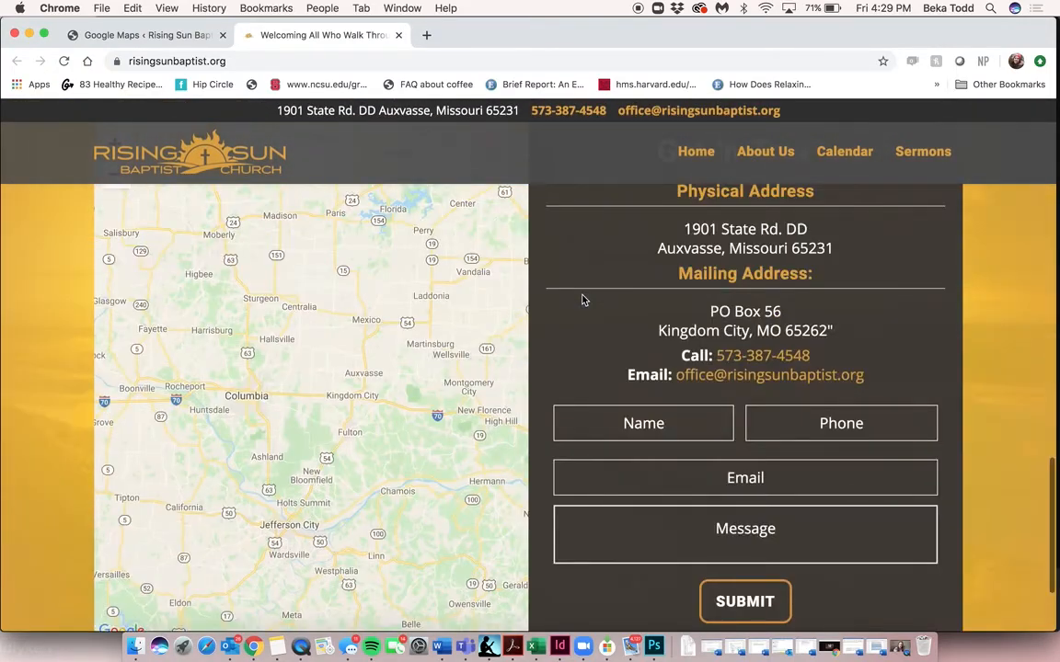
scroll(583, 300, up, 15)
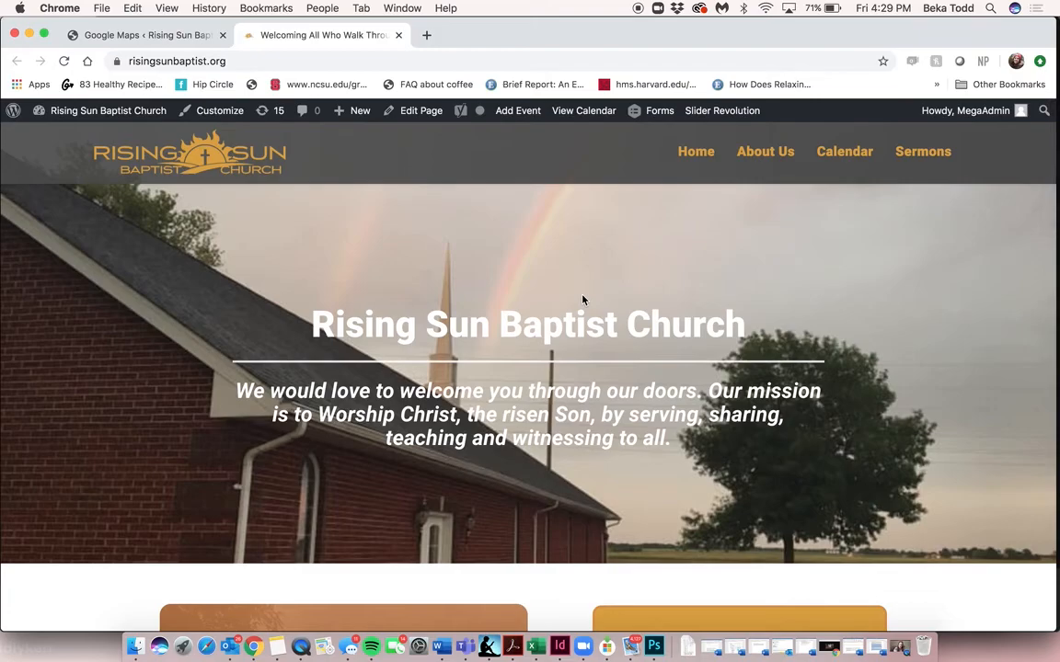
scroll(582, 299, down, 15)
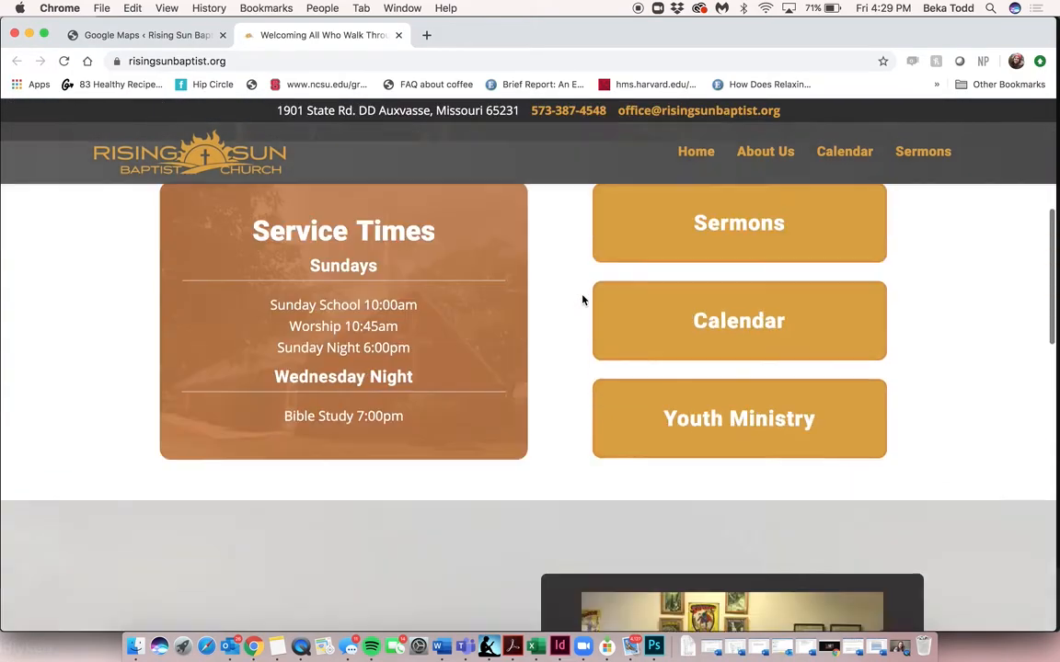
scroll(583, 301, up, 15)
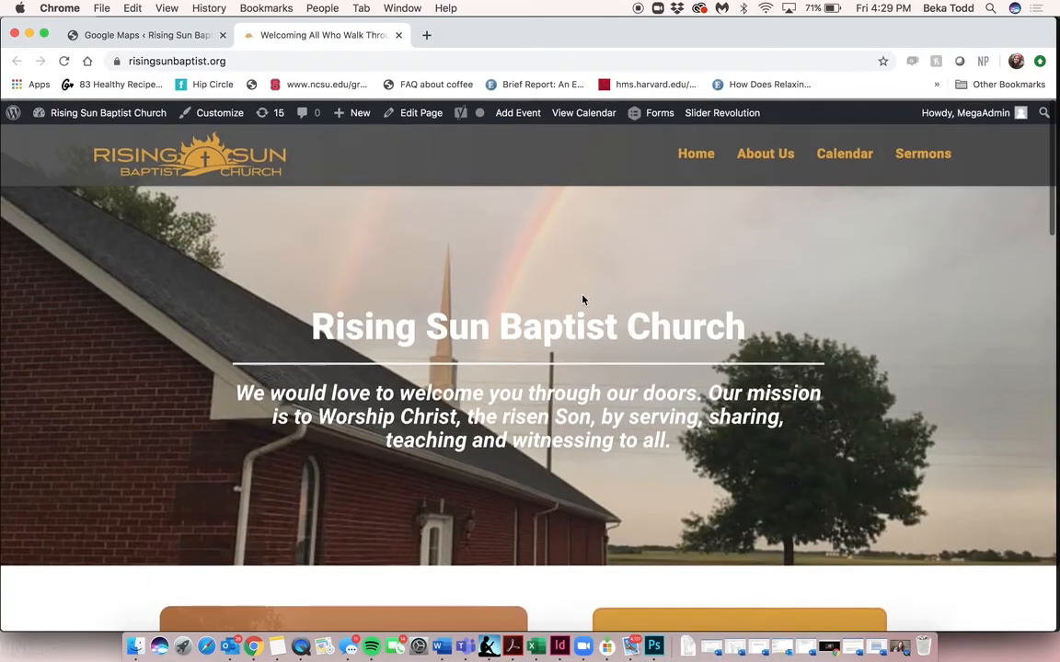